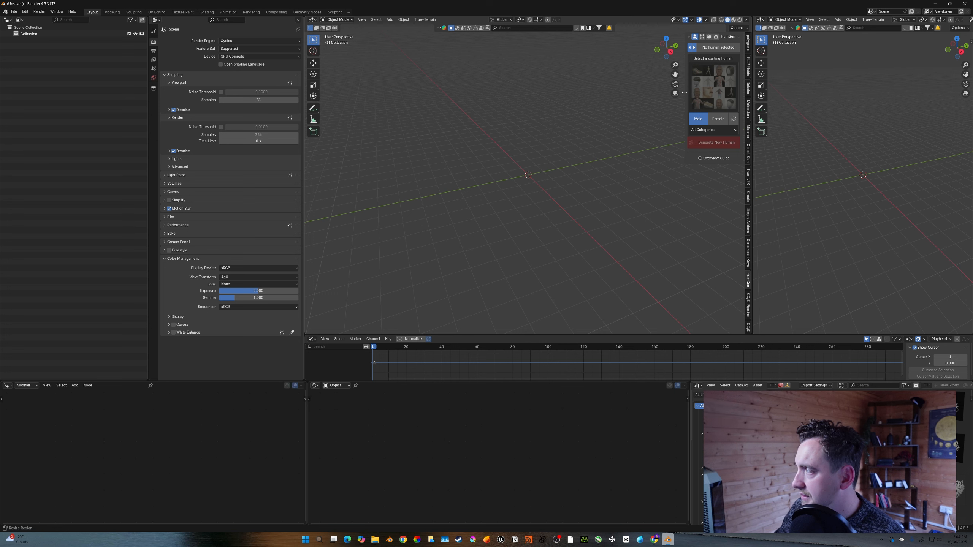
- Generate a male starting human from the HumGen library in the scene
drag(684, 93, 674, 93)
click(706, 86)
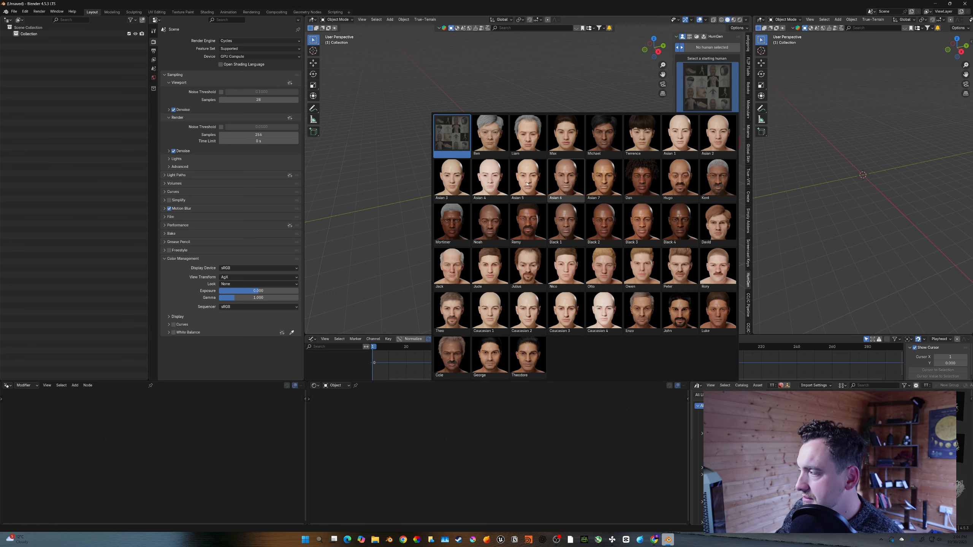
click(542, 321)
shift+middle_drag(564, 169, 582, 179)
scroll(584, 173, up, 2)
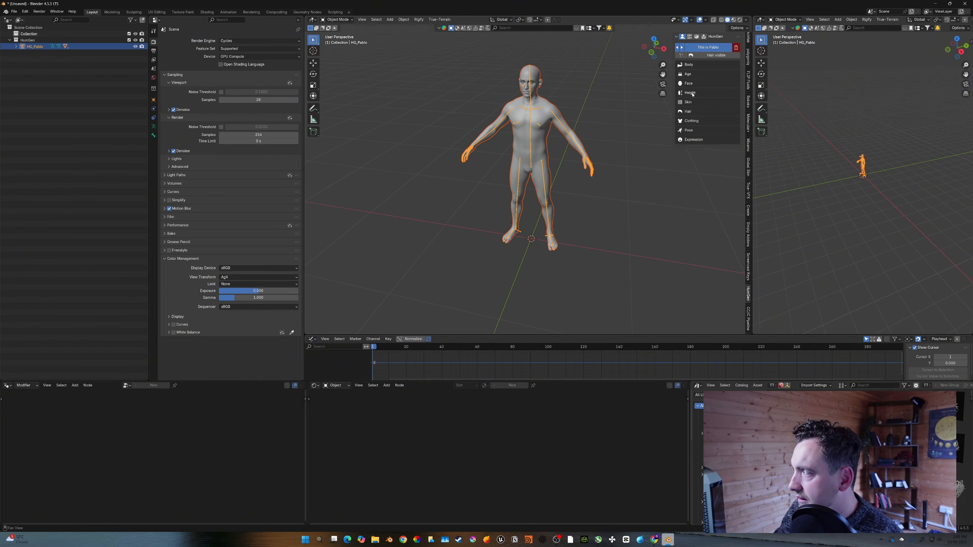
- Open HumGen's clothing section and dress the human in a suit outfit
click(691, 121)
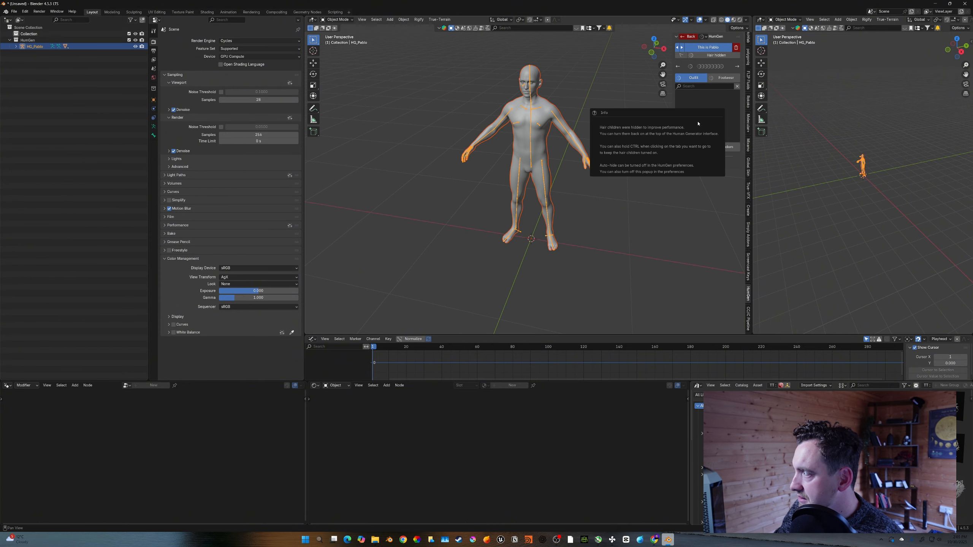
click(707, 115)
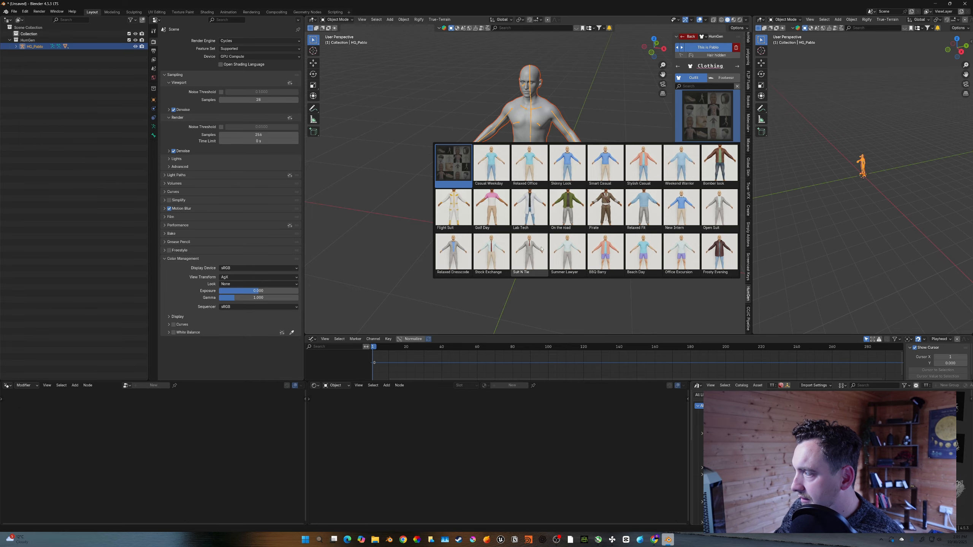
middle_drag(545, 149, 575, 182)
scroll(567, 138, up, 3)
middle_drag(579, 182, 581, 208)
scroll(557, 169, down, 1)
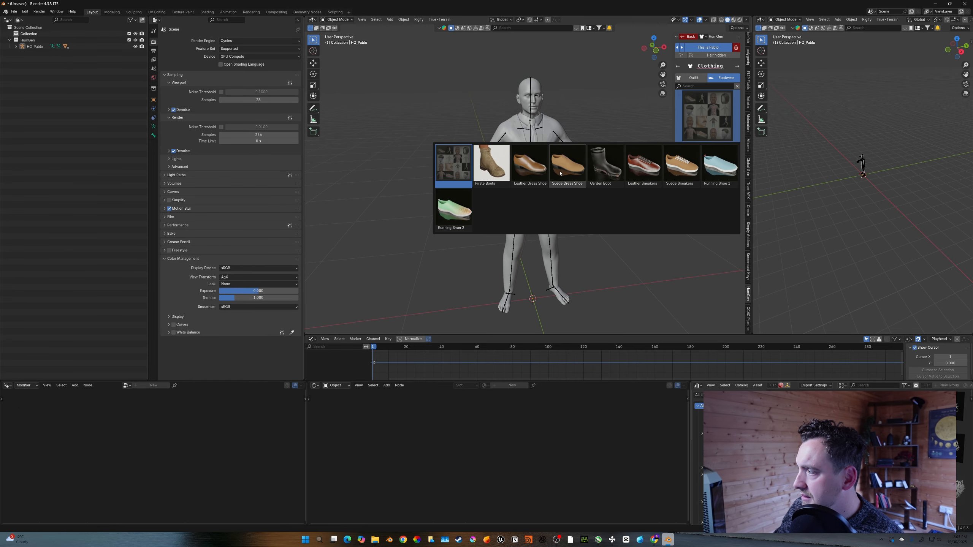
- Add the Leather Dress Shoe footwear to the human
click(531, 167)
scroll(541, 258, down, 1)
middle_drag(541, 258, 538, 248)
- Select the suit jacket and the shoes to inspect their clothing material options
click(544, 178)
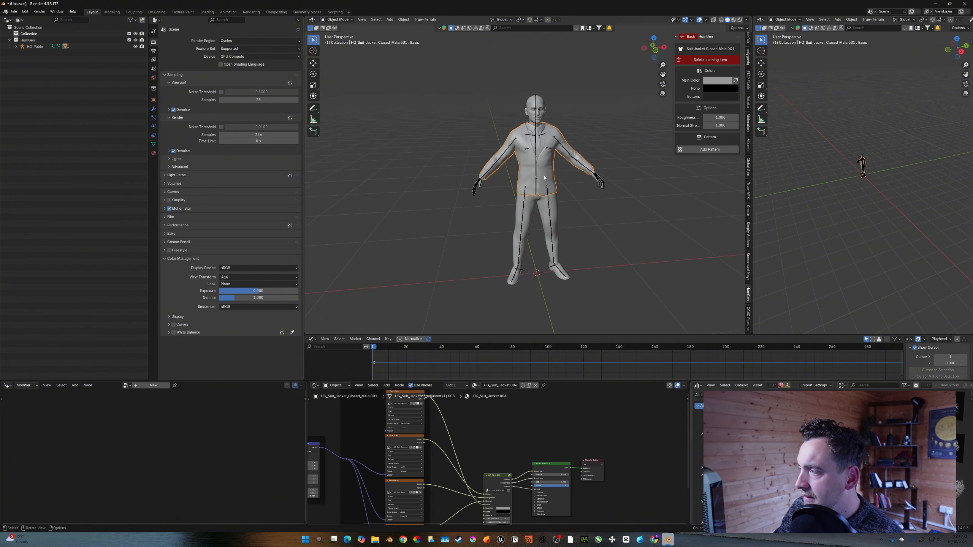
click(532, 204)
click(517, 277)
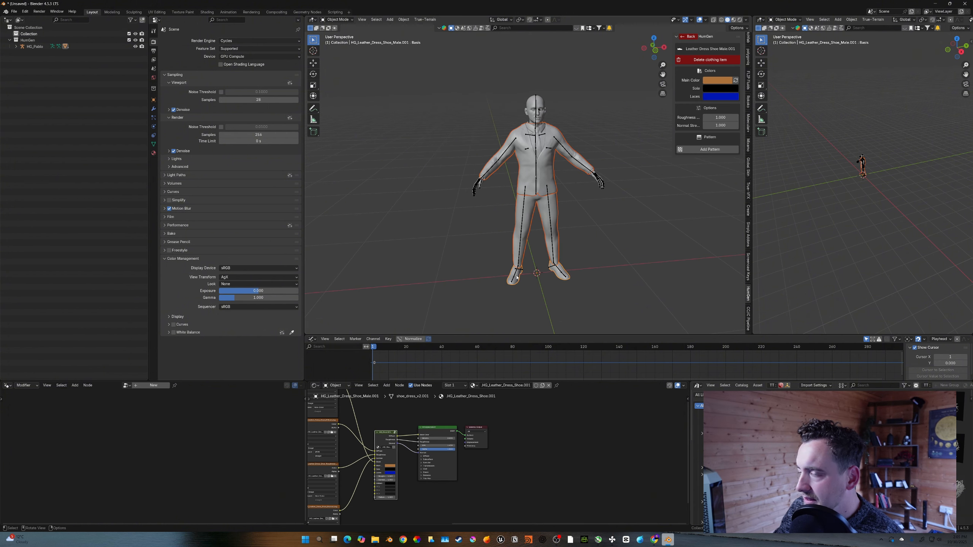
- Save the file as ZFA.Cloth Stitch.TUT and select the human's whole hierarchy in the outliner
click(16, 46)
click(34, 46)
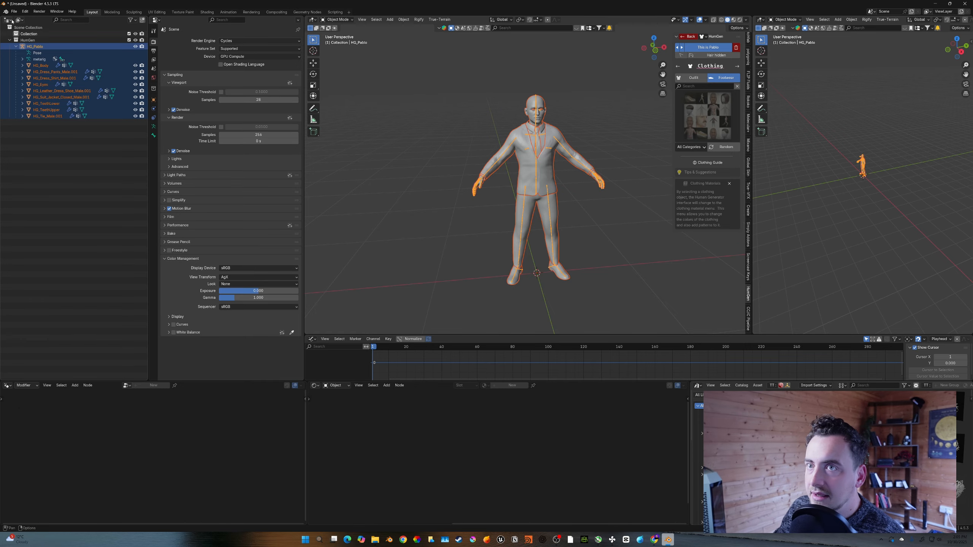
click(408, 221)
key(ctrl+shift+s)
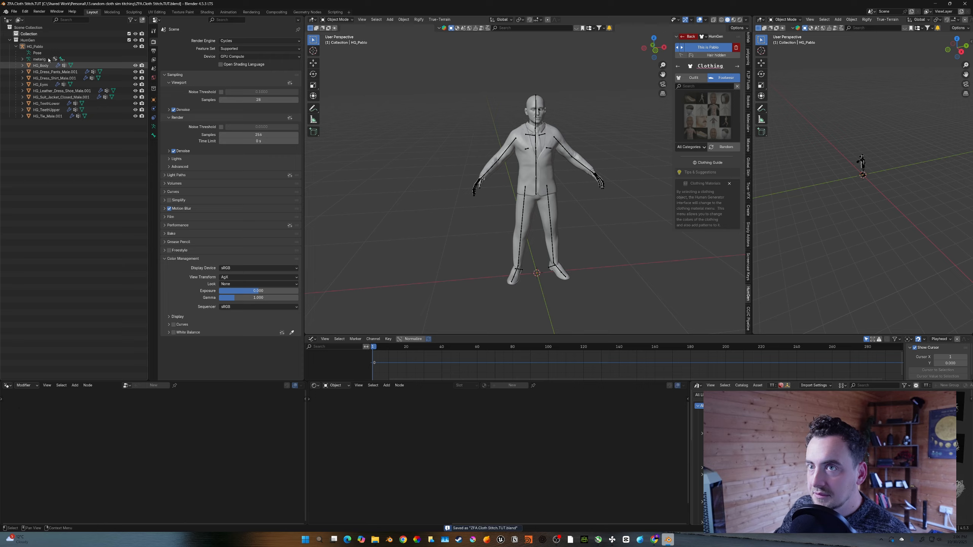
click(36, 47)
double_click(23, 46)
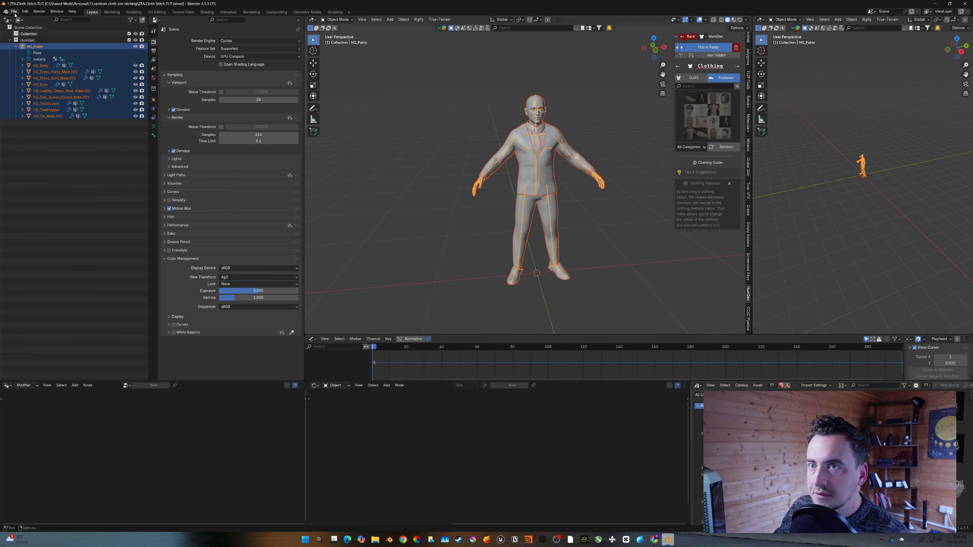
- Export the selected human as a Wavefront OBJ named ZFA.Cloth Stitch.TUT.obj with Selection Only
click(14, 12)
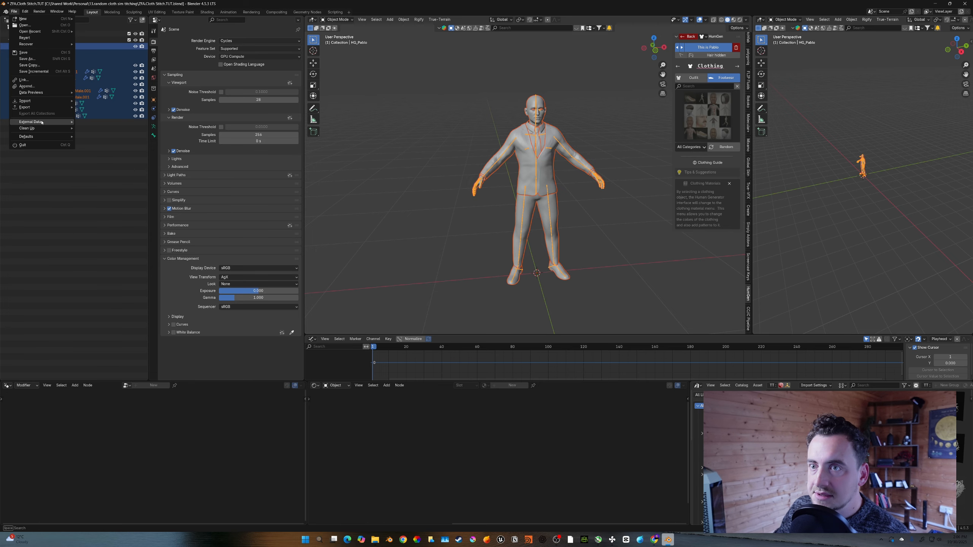
mouse_move(27, 107)
click(111, 135)
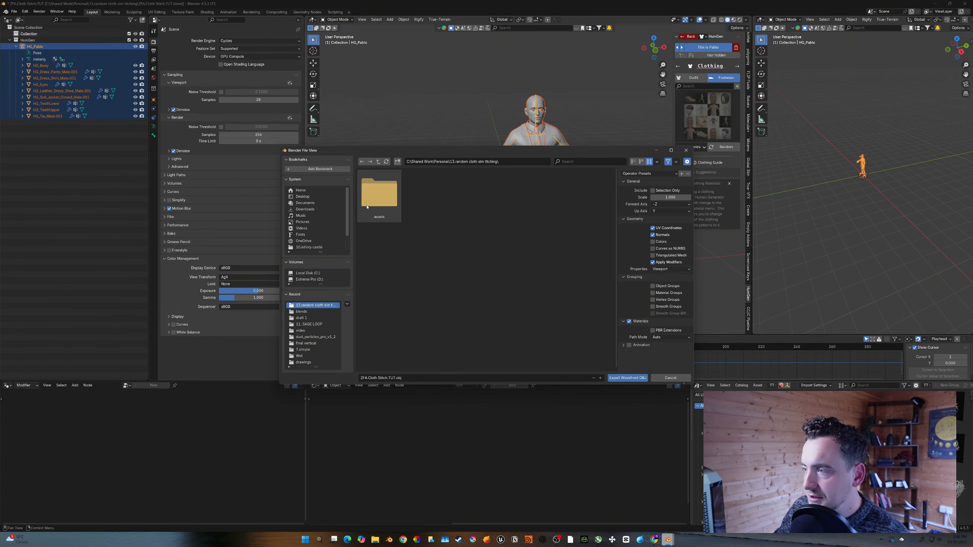
click(627, 378)
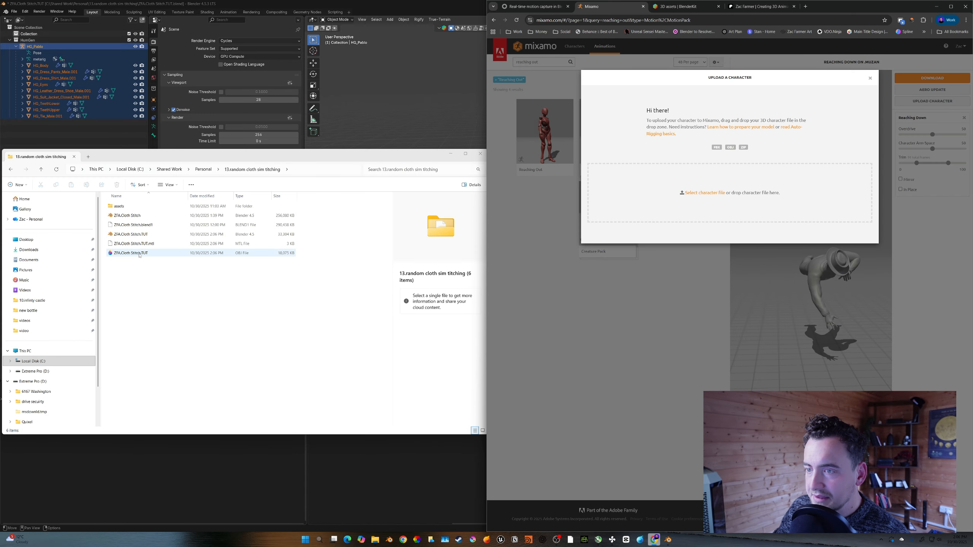
- Upload the OBJ to Mixamo and place the chin, wrist, elbow, knee and groin markers for auto-rigging
drag(140, 254, 716, 203)
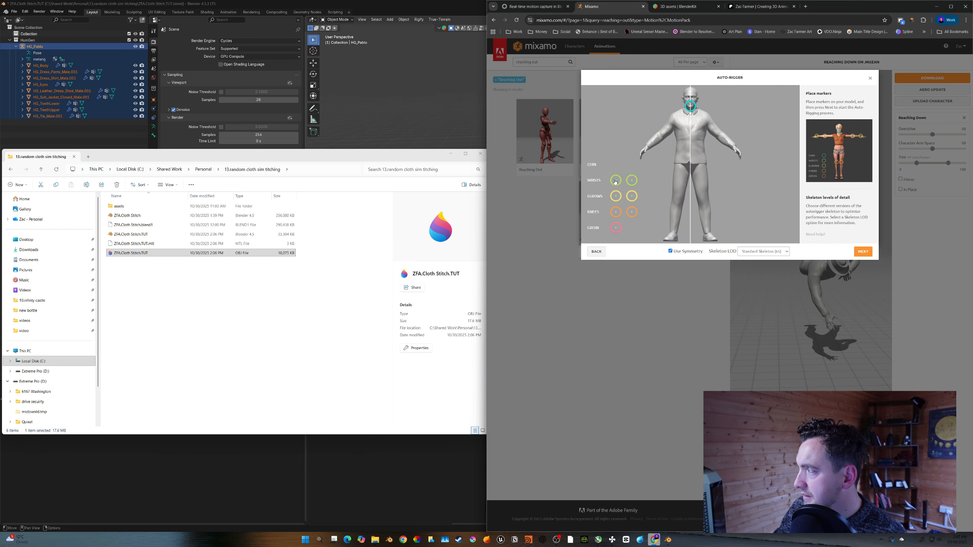
drag(616, 181, 647, 149)
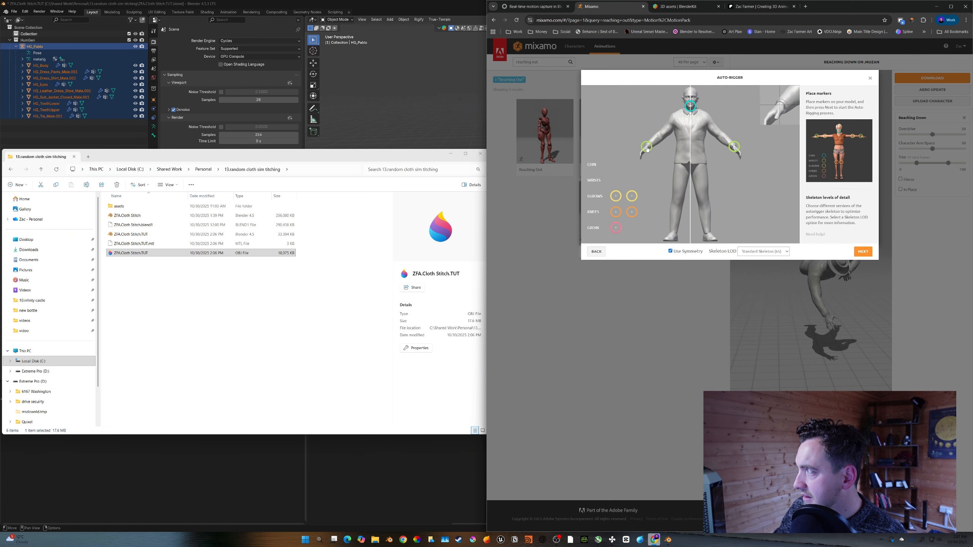
drag(616, 195, 659, 137)
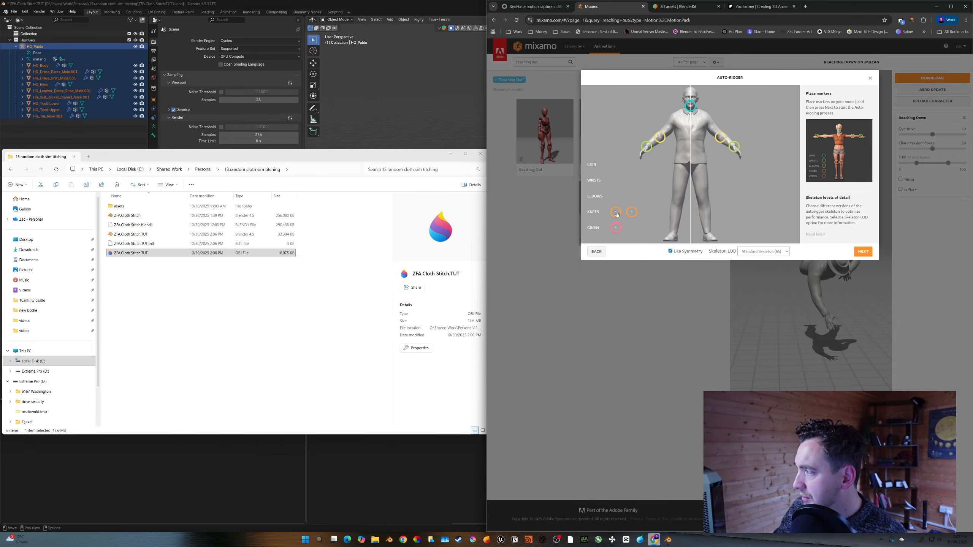
drag(618, 215, 676, 197)
drag(616, 227, 691, 163)
click(854, 252)
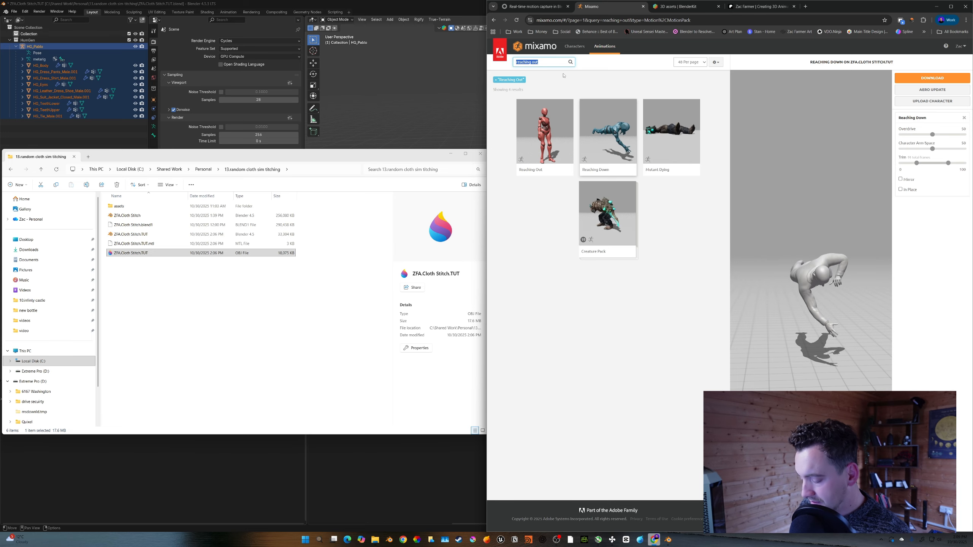
- Search Mixamo animations for piano and preview Piano Playing on the character
text(piano)
key(Return)
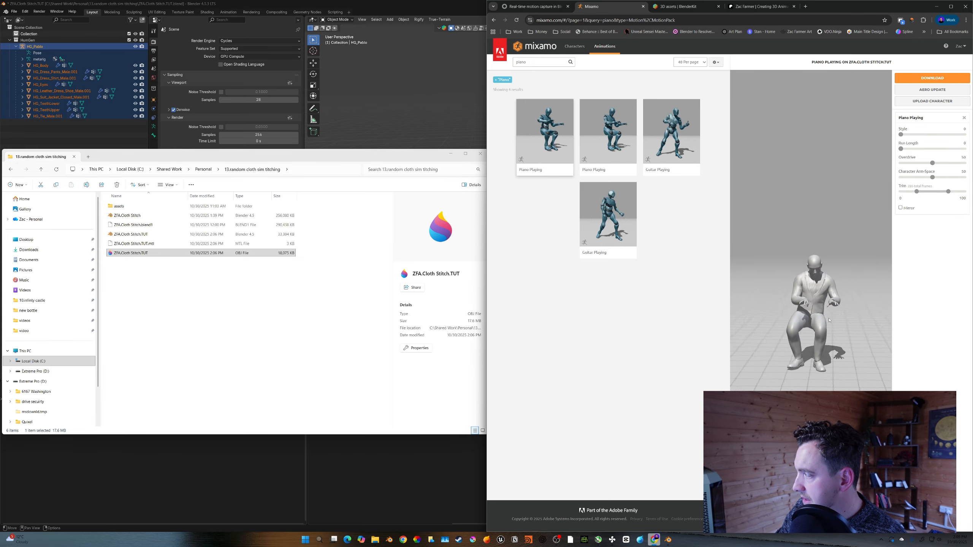
drag(830, 318, 809, 316)
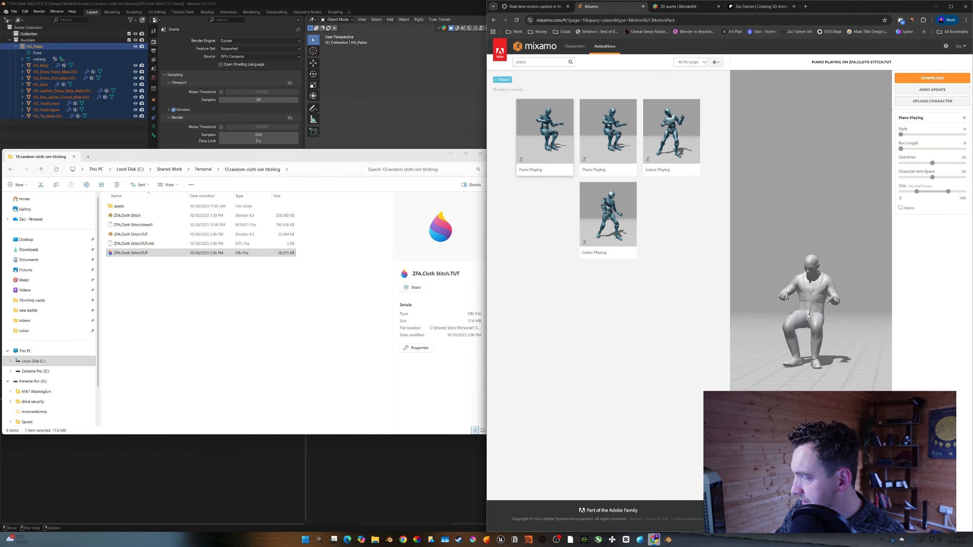
scroll(800, 315, up, 3)
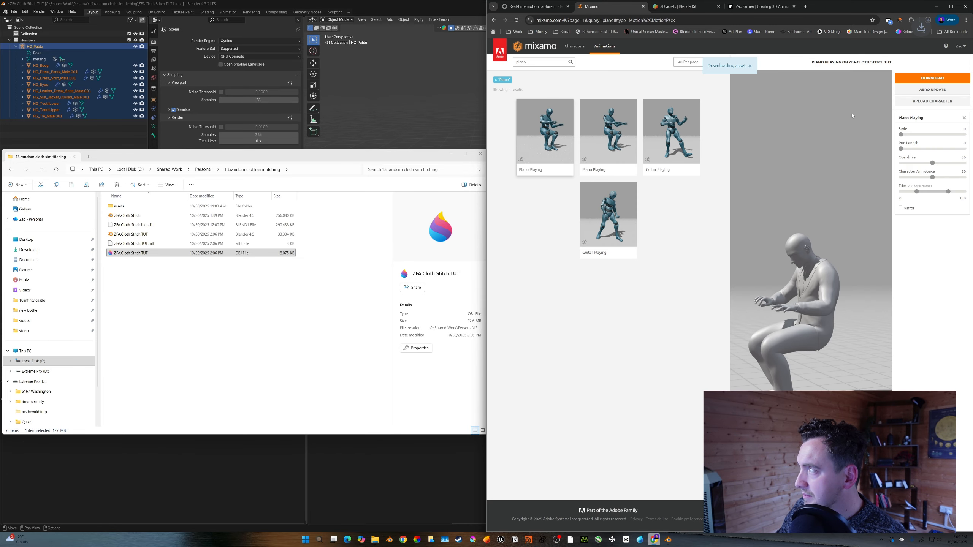
- Import the downloaded Piano Playing.fbx into Blender with the default FBX settings
click(165, 285)
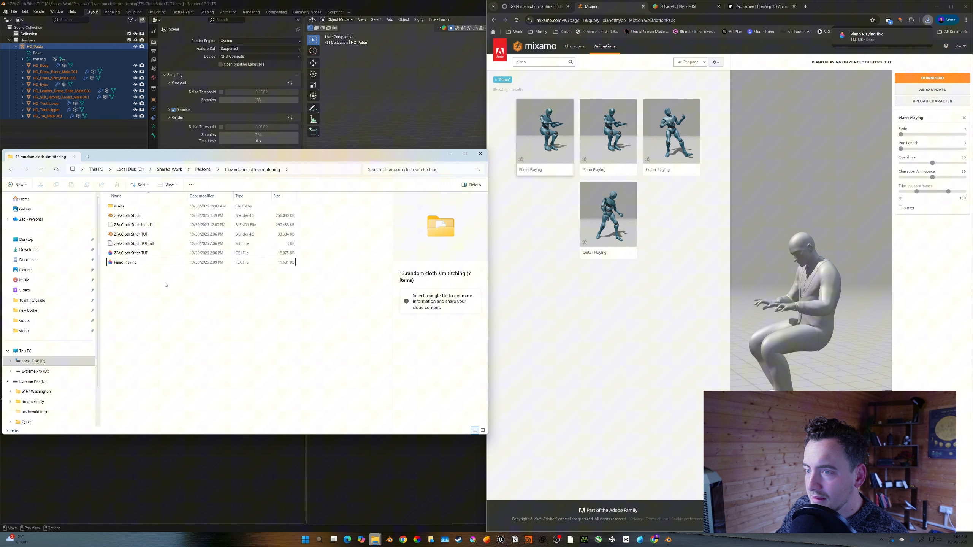
click(137, 265)
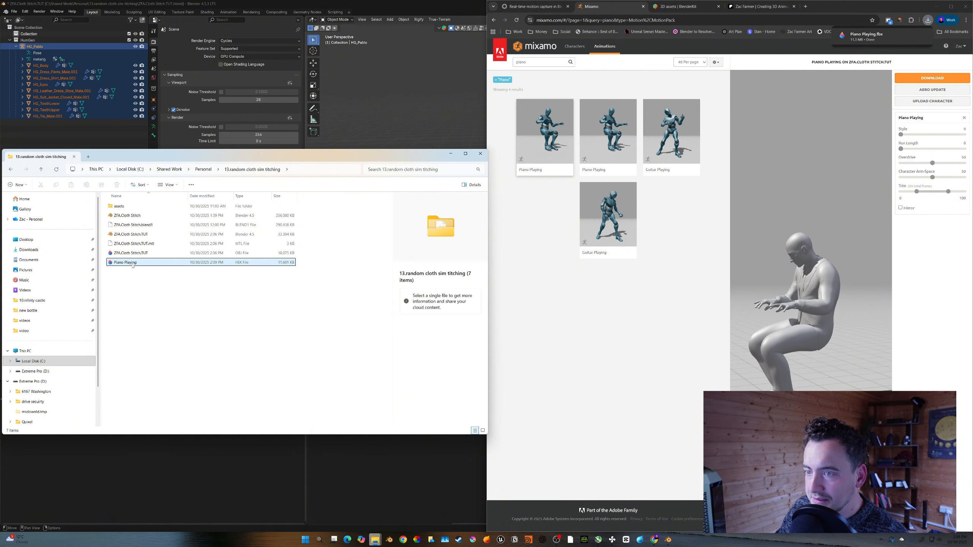
drag(421, 119, 422, 120)
click(423, 123)
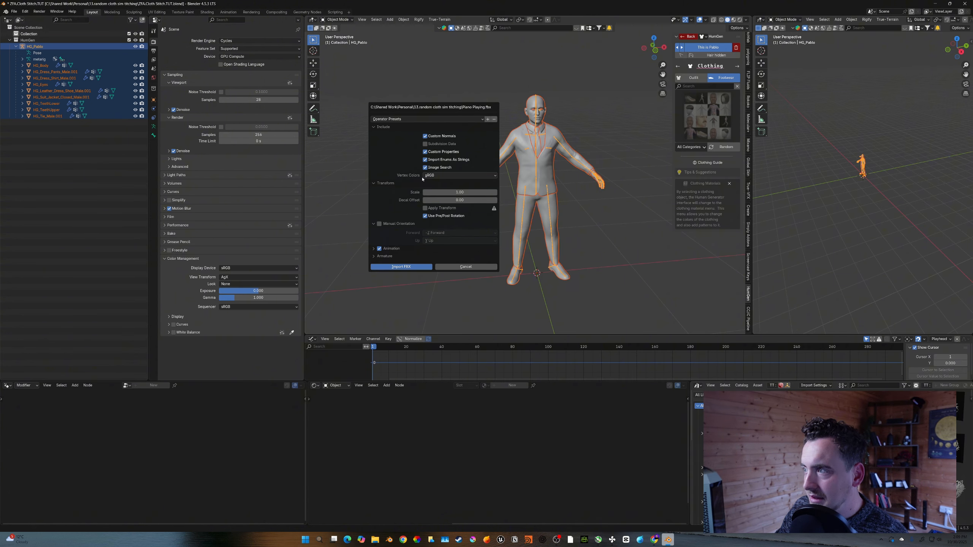
click(409, 267)
- Scale down the imported armature to match the human's size
key(s)
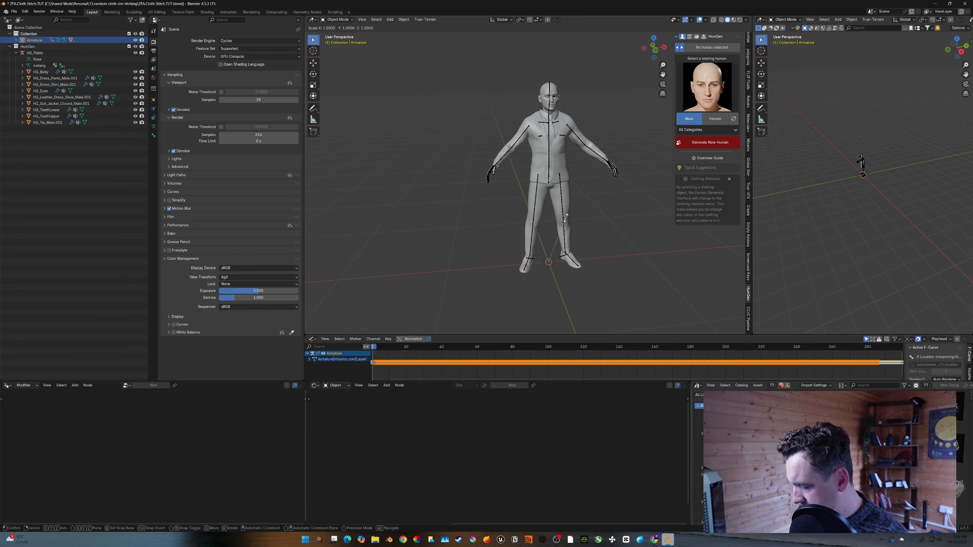
click(566, 218)
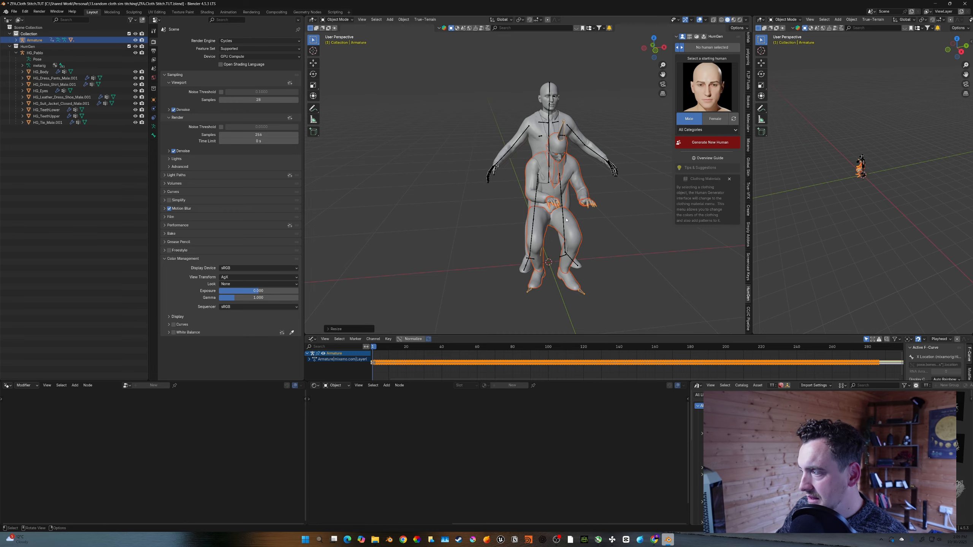
middle_drag(566, 219, 565, 214)
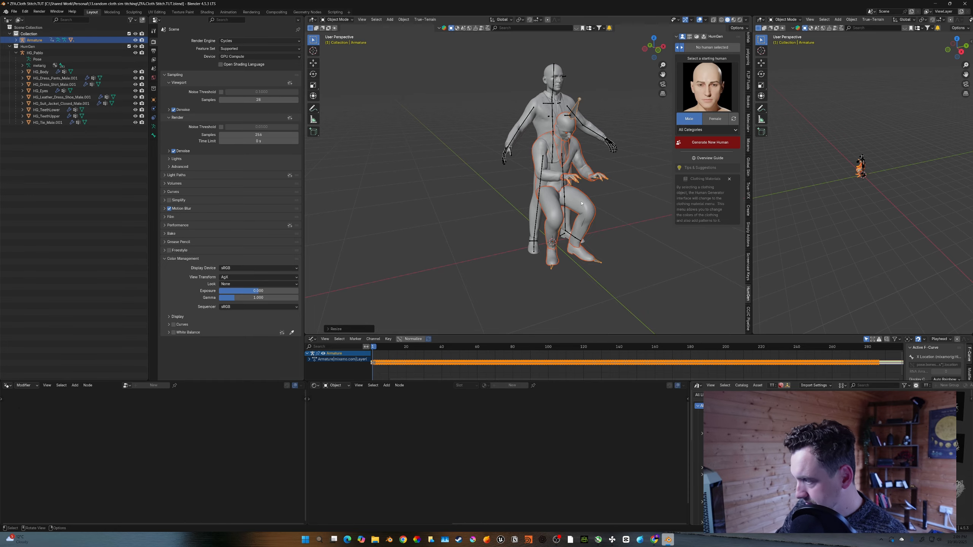
- Open the Rokoko Studio Live sidebar and expand its Retargeting section
key(n)
key(n)
shift+middle_drag(621, 191, 610, 199)
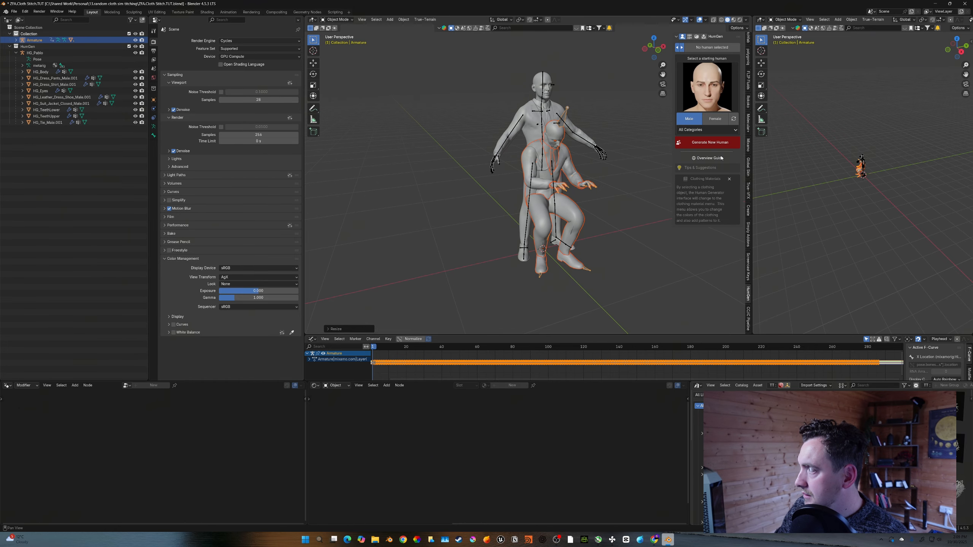
click(748, 104)
middle_drag(649, 129, 620, 154)
click(679, 147)
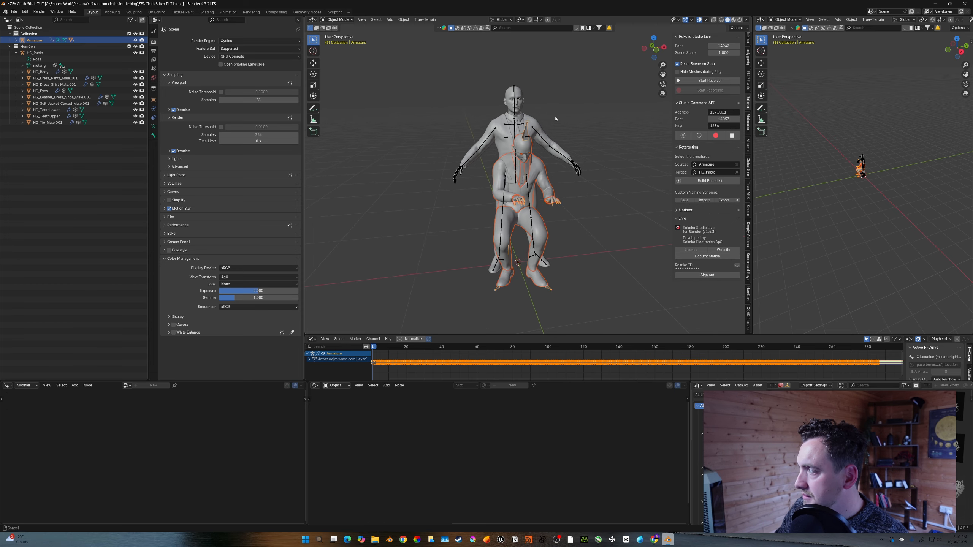
- Set Armature as the retargeting source and the human's rig as target, then build the bone list
middle_drag(548, 124, 525, 124)
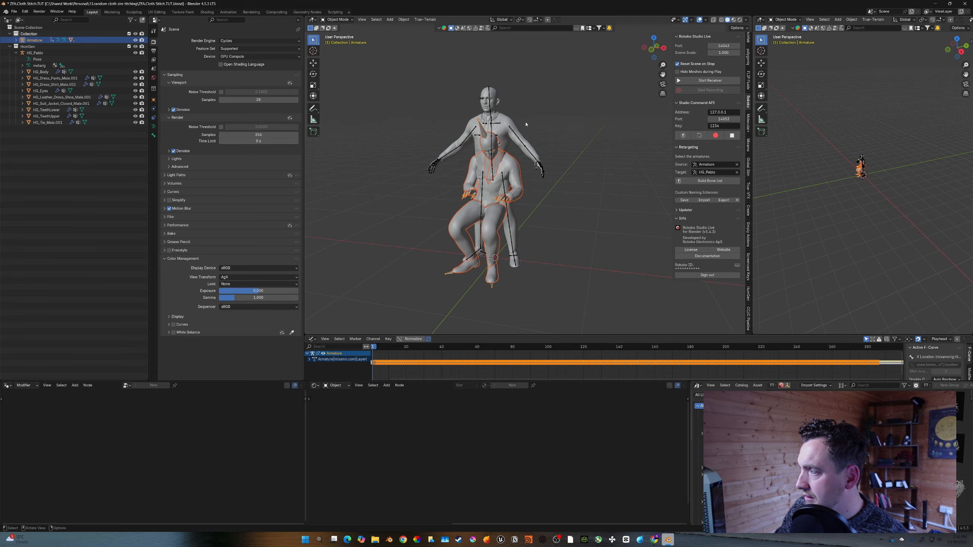
shift+middle_drag(486, 163, 497, 162)
scroll(506, 169, up, 3)
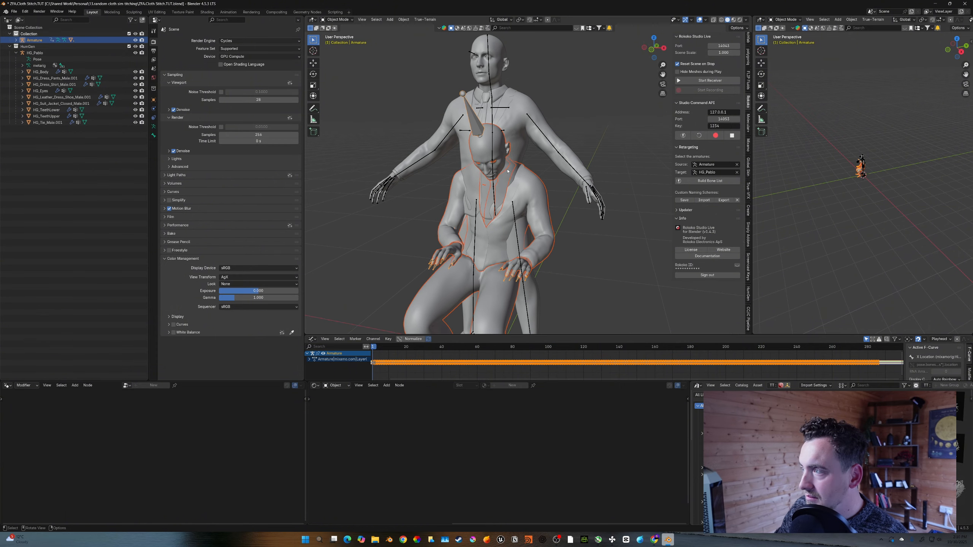
click(691, 183)
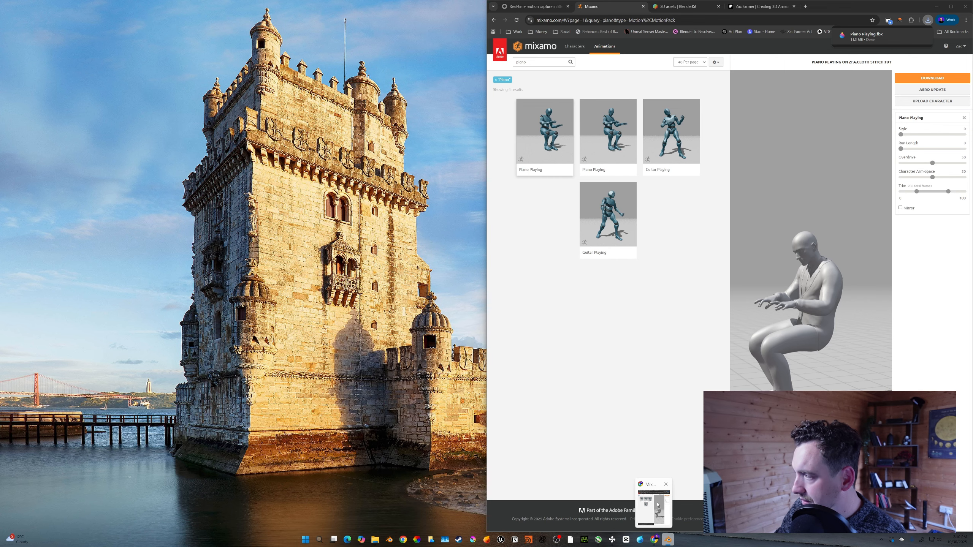
- Open the Rokoko Blender integration web page to check the retargeting plugin
click(647, 499)
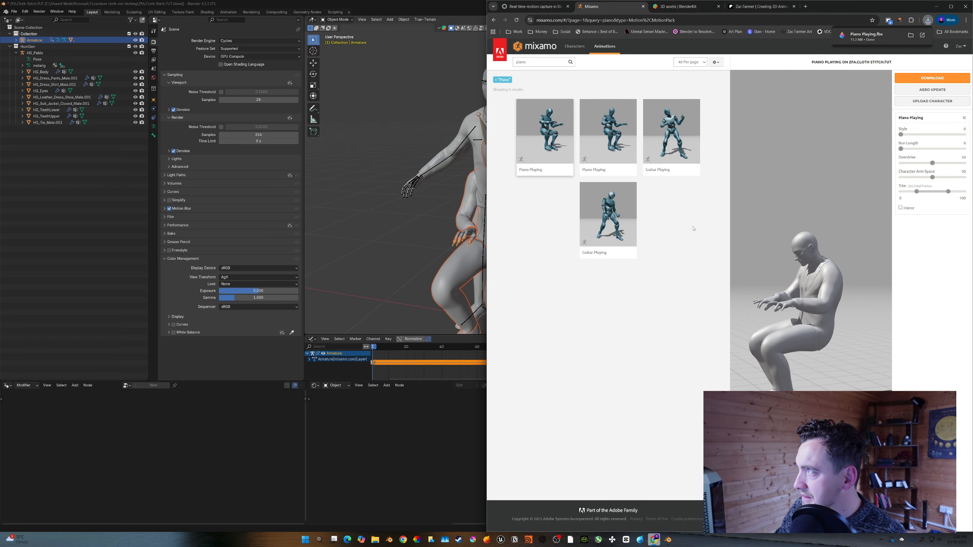
click(541, 6)
click(798, 216)
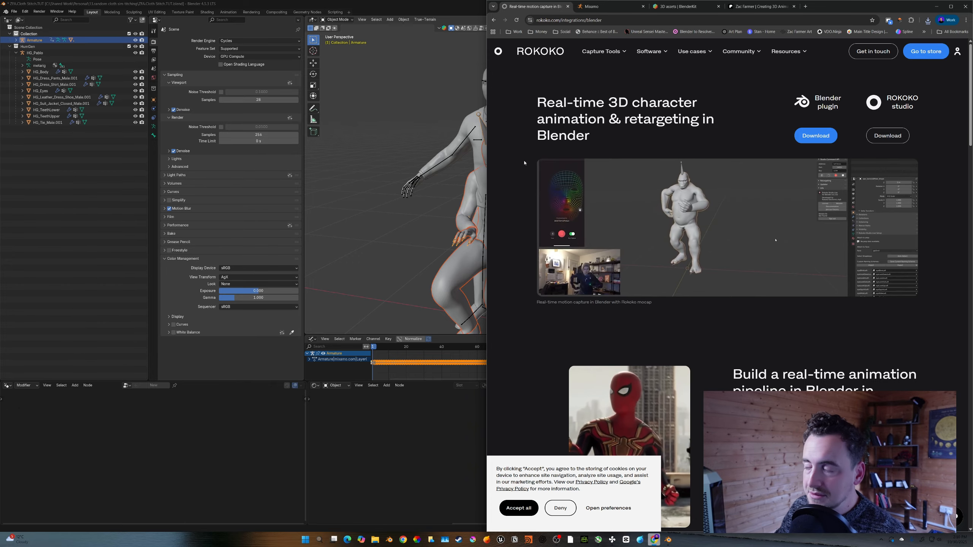
click(440, 221)
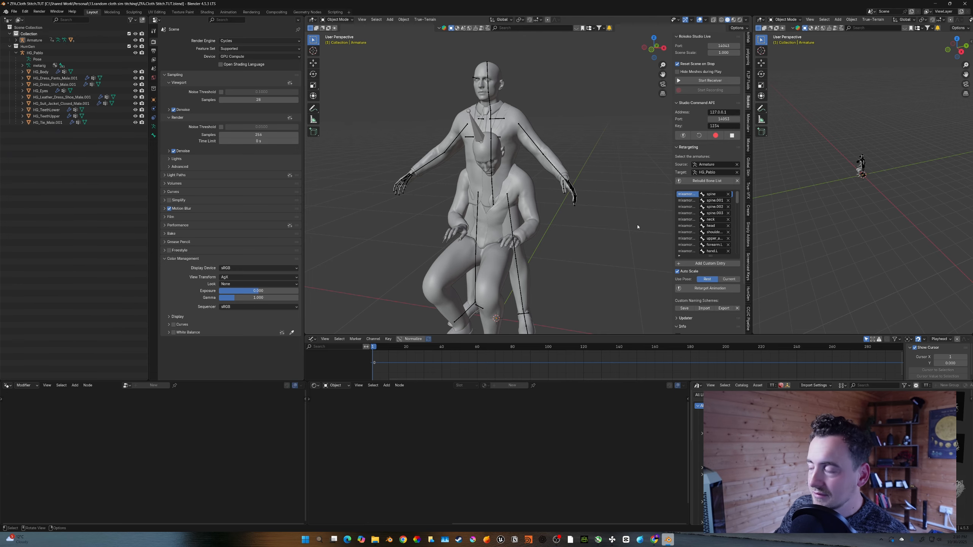
drag(671, 179, 665, 181)
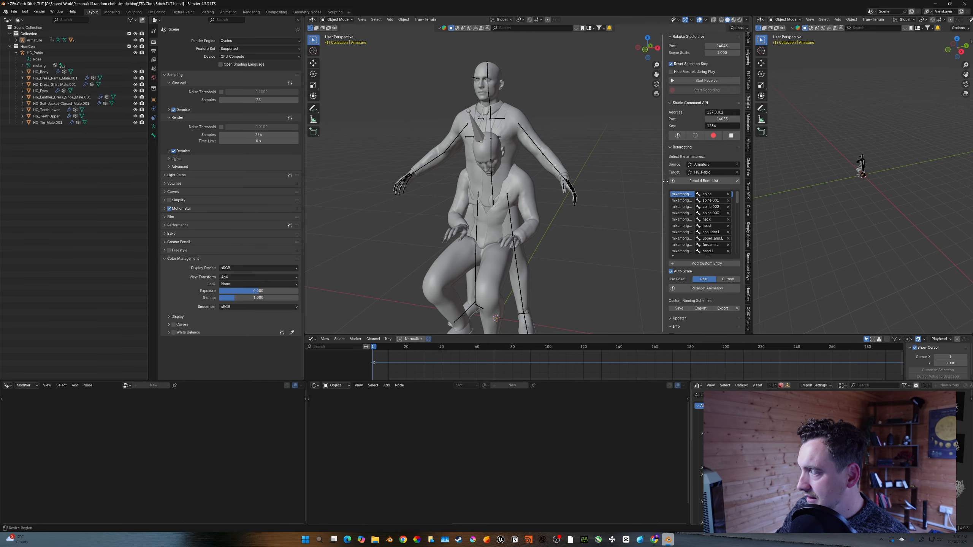
- Scroll through the Rokoko Blender integration web page in the browser
click(654, 540)
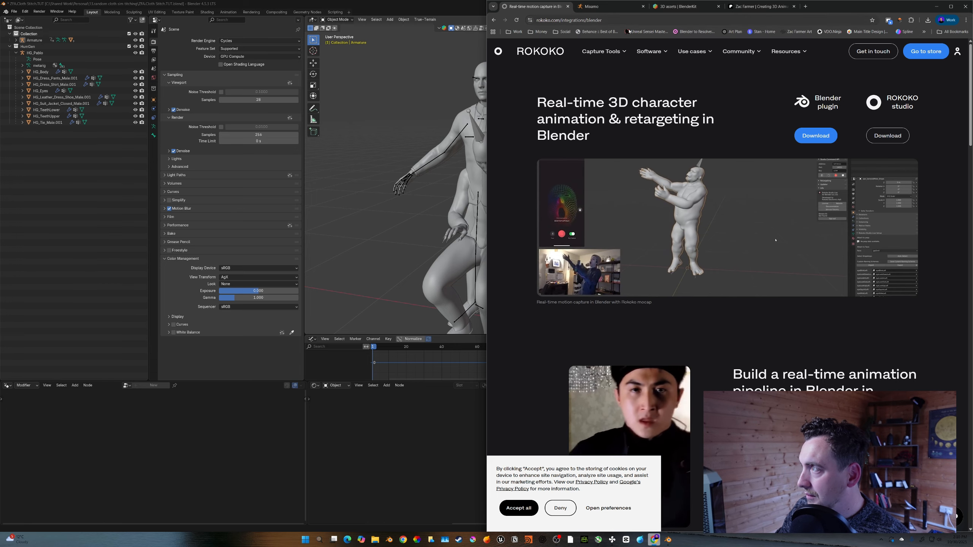
scroll(543, 215, down, 5)
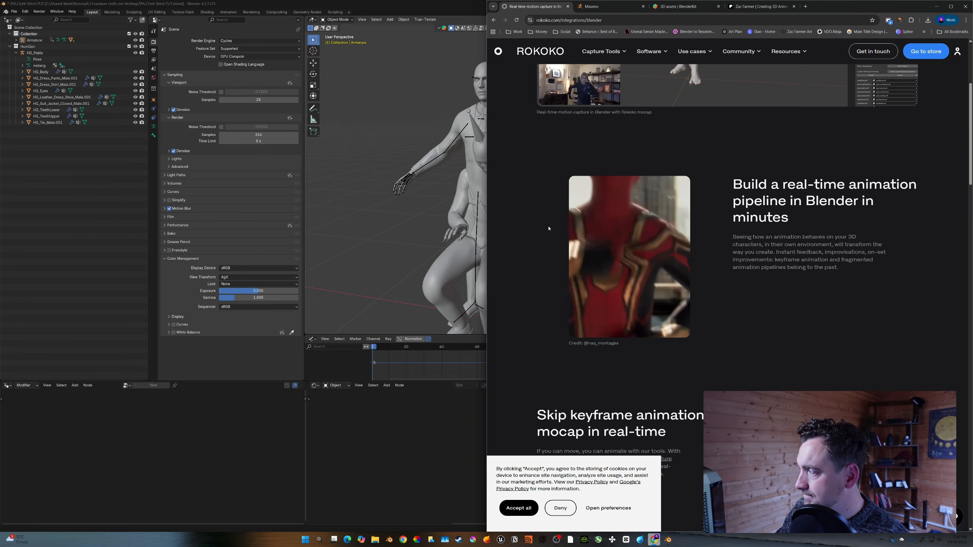
scroll(613, 261, down, 9)
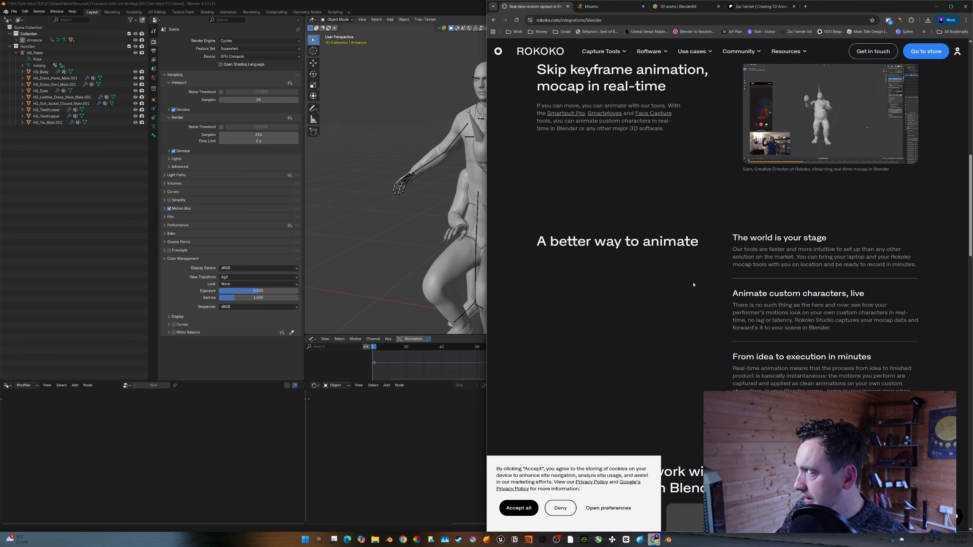
scroll(651, 284, down, 2)
click(427, 418)
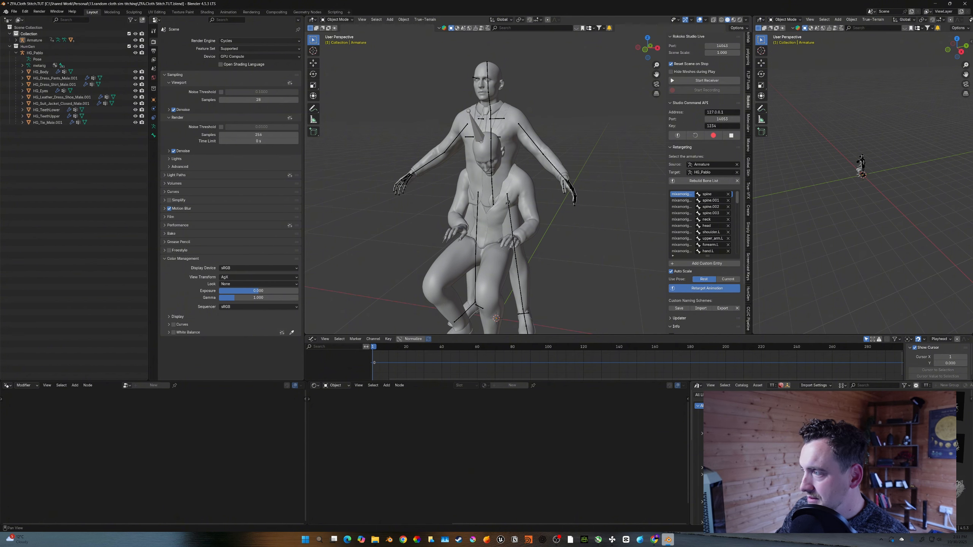
- Retarget the Mixamo animation onto the human's rig and play it back to check the motion
mouse_move(536, 215)
middle_down()
mouse_move(545, 230)
mouse_move(598, 227)
mouse_move(535, 222)
middle_up()
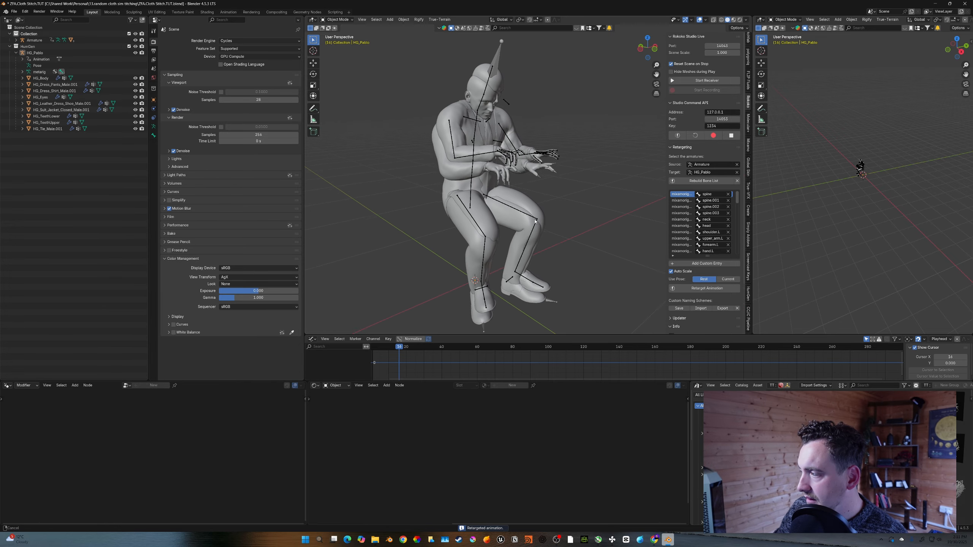
scroll(534, 199, up, 6)
key(space)
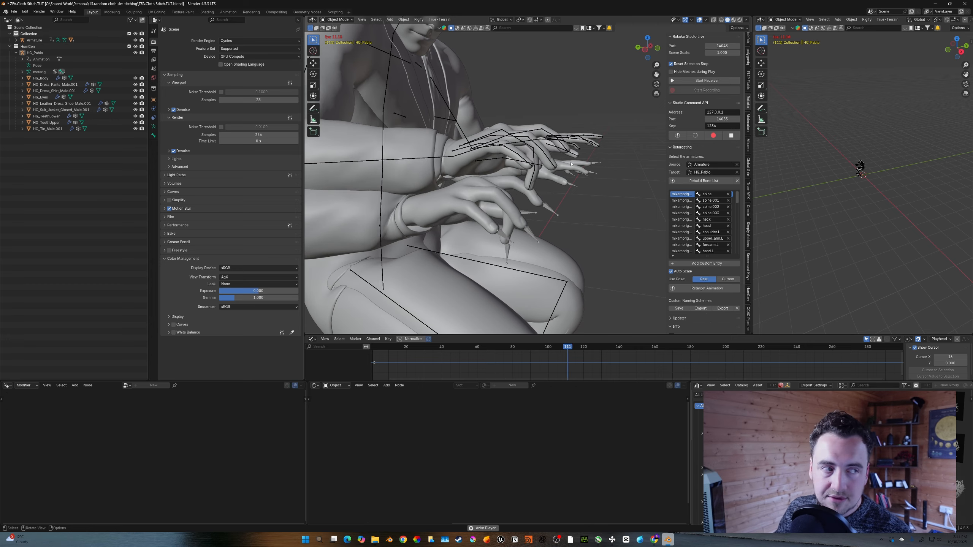
scroll(563, 168, down, 3)
key(space)
scroll(552, 178, down, 3)
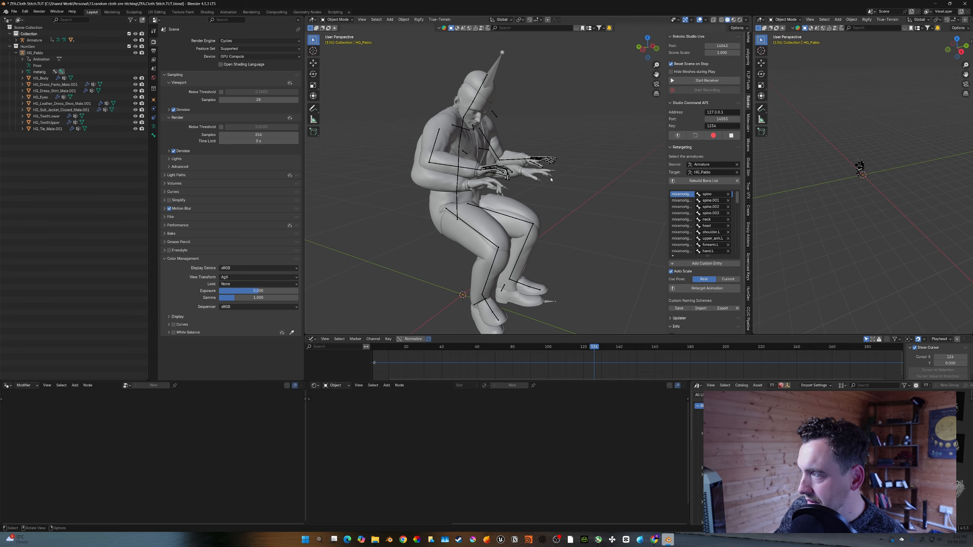
middle_drag(550, 179, 511, 143)
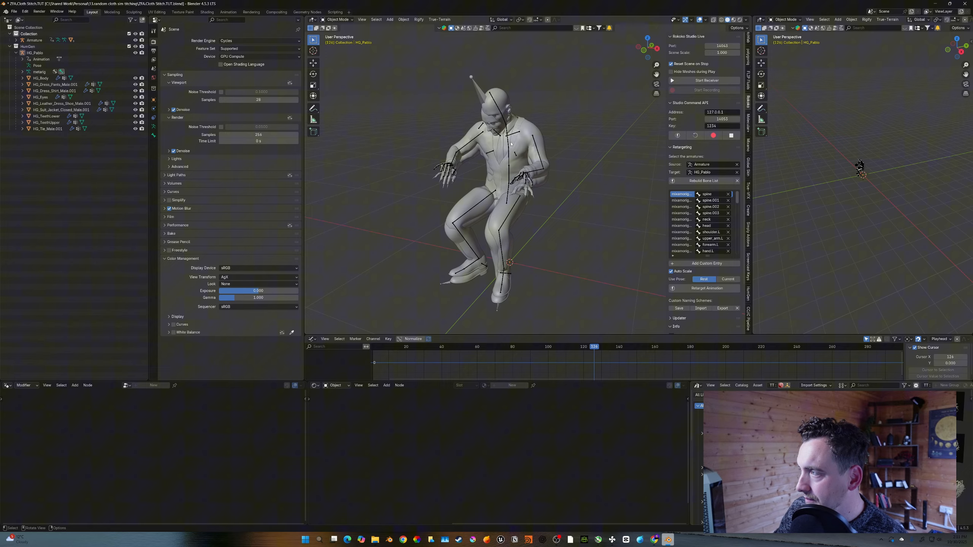
- Compare the retargeted motion with the piano playing preview on the Mixamo page
click(481, 97)
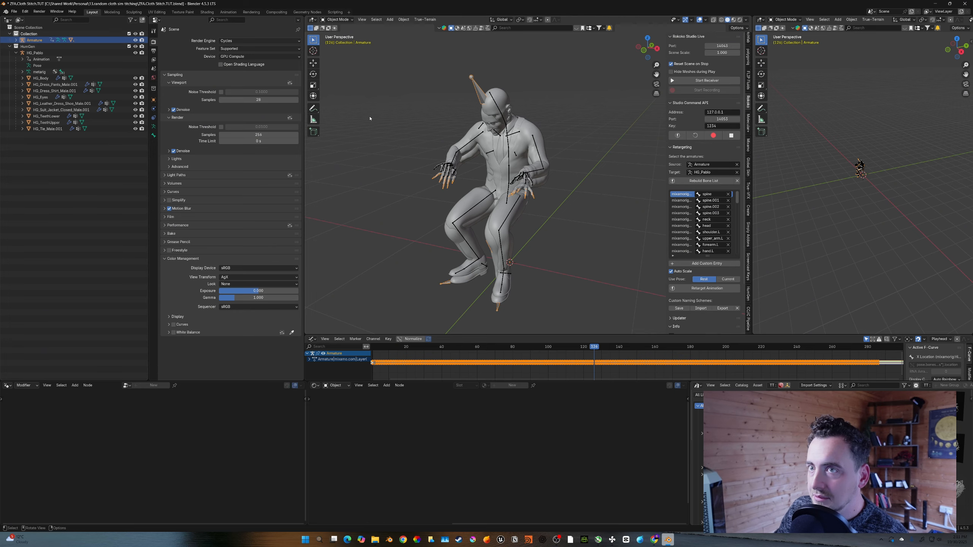
click(428, 156)
middle_drag(428, 156, 534, 141)
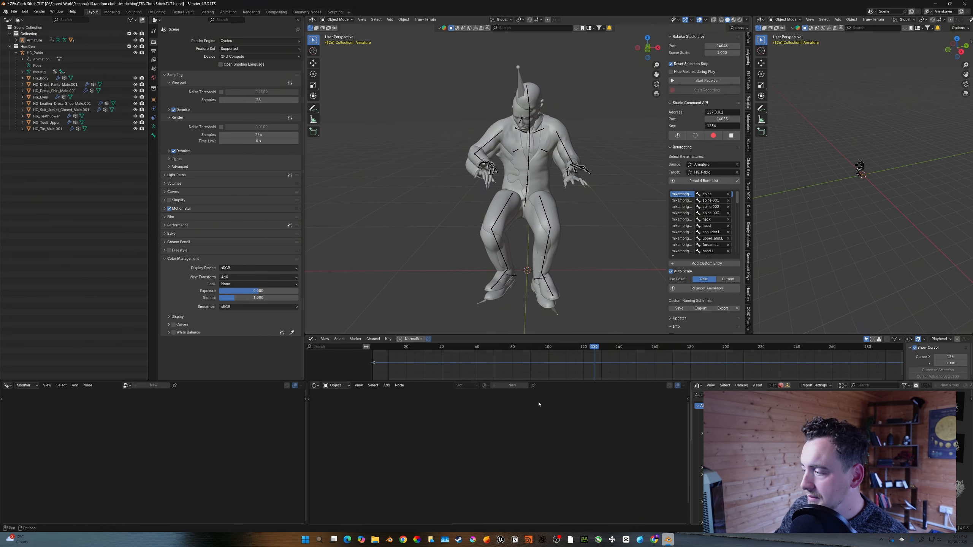
mouse_move(655, 540)
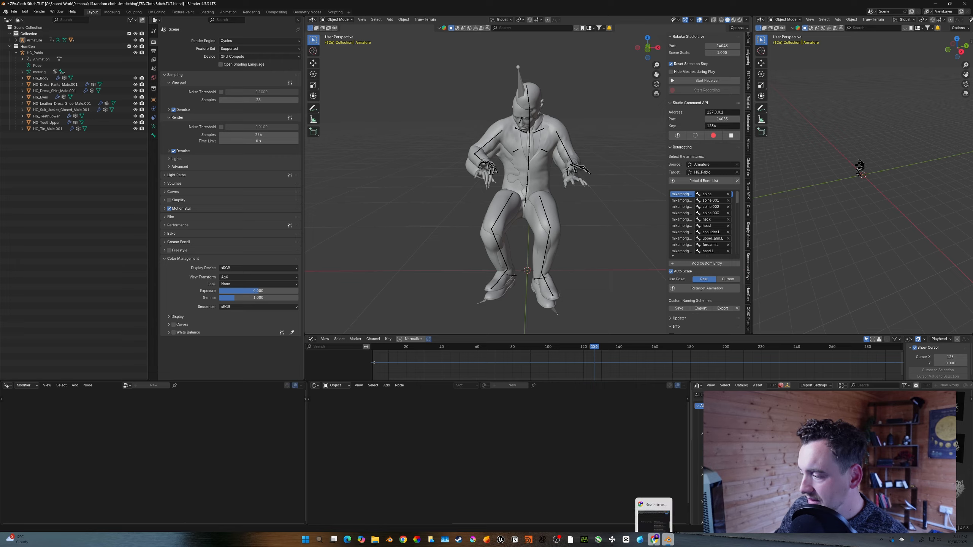
click(653, 507)
click(607, 8)
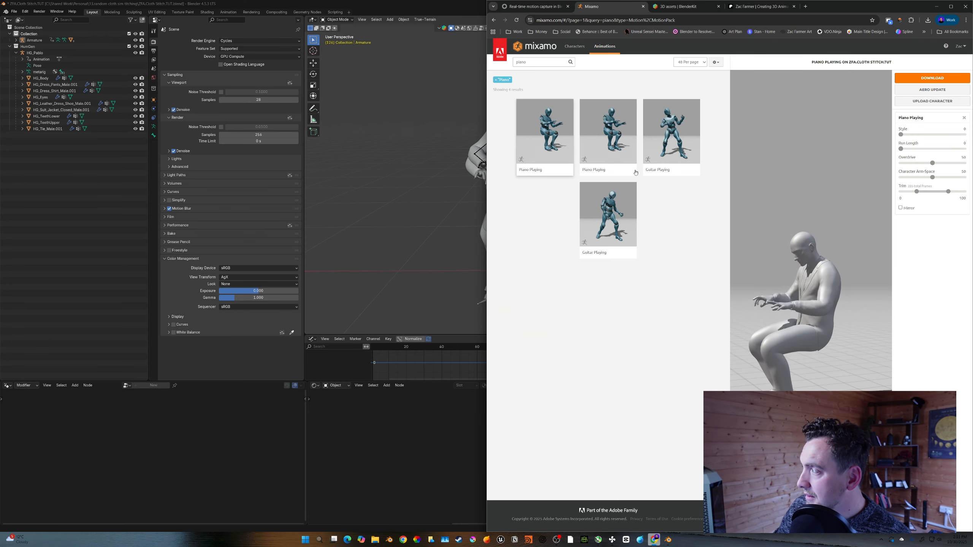
- Hide the imported Armature from the viewport
key(z)
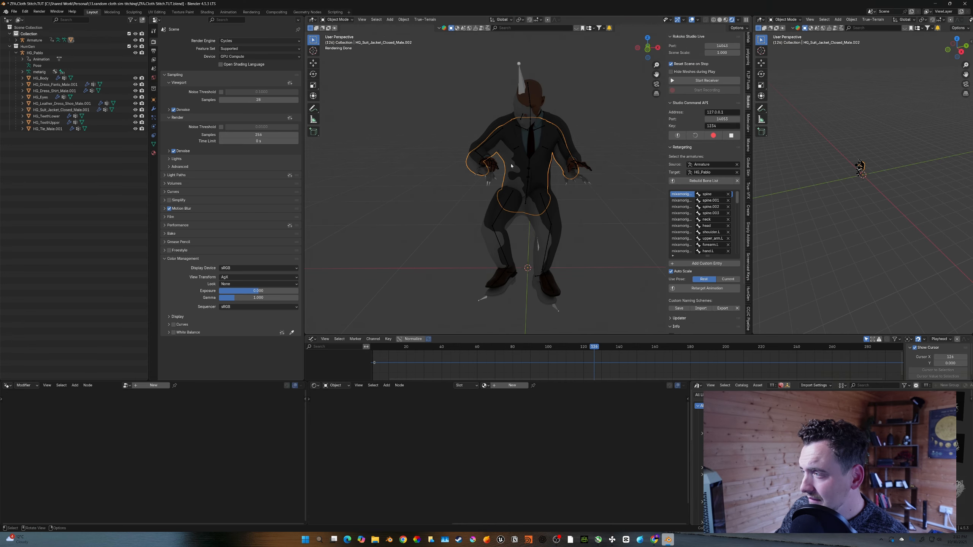
key(z)
mouse_move(531, 164)
middle_down()
mouse_move(545, 163)
mouse_move(513, 156)
middle_up()
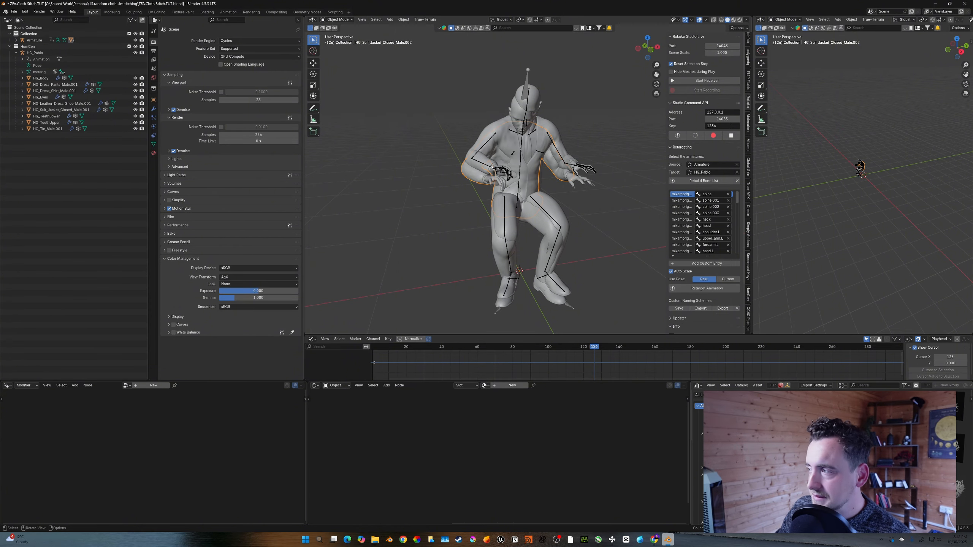
middle_drag(493, 167, 523, 132)
click(523, 132)
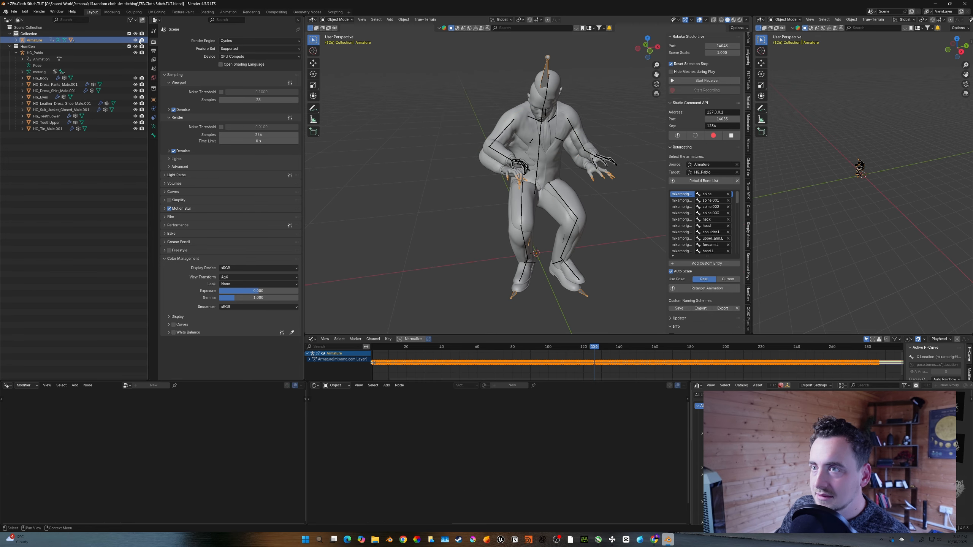
middle_drag(414, 141, 419, 139)
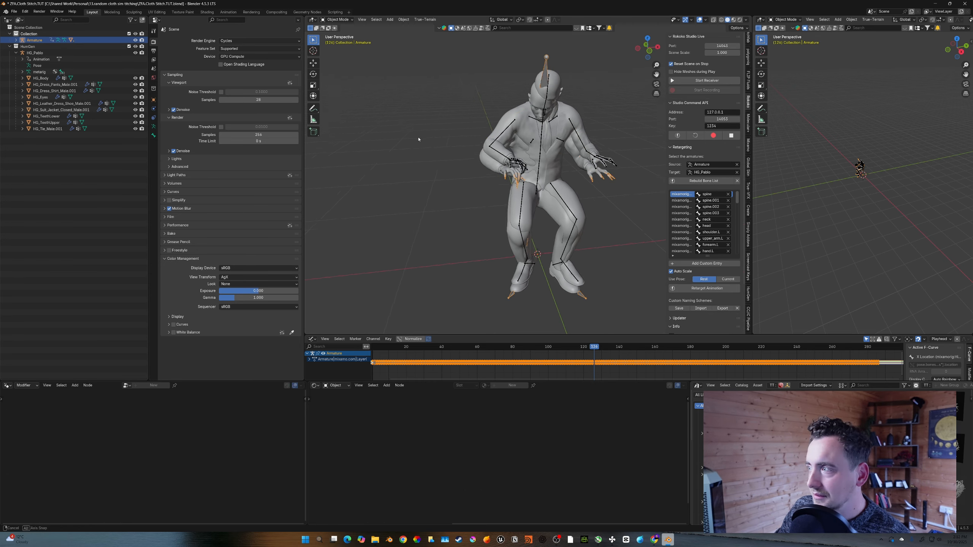
click(135, 41)
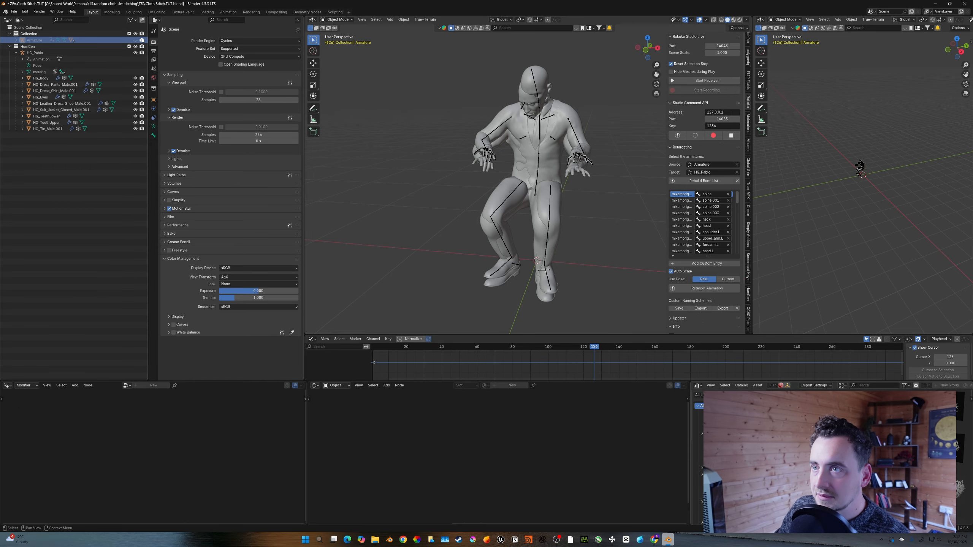
- Search BlenderKit for piano and drag a grand piano into the scene
click(34, 53)
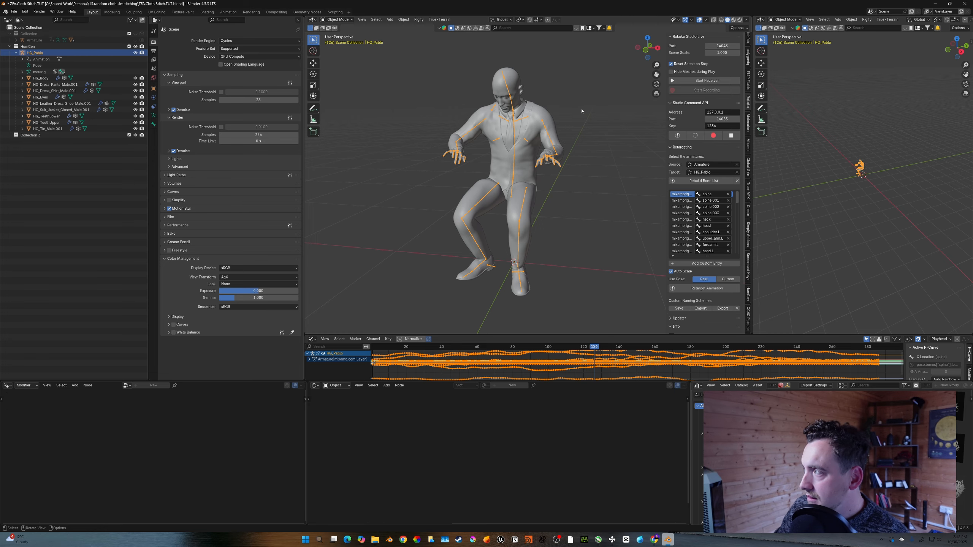
key(n)
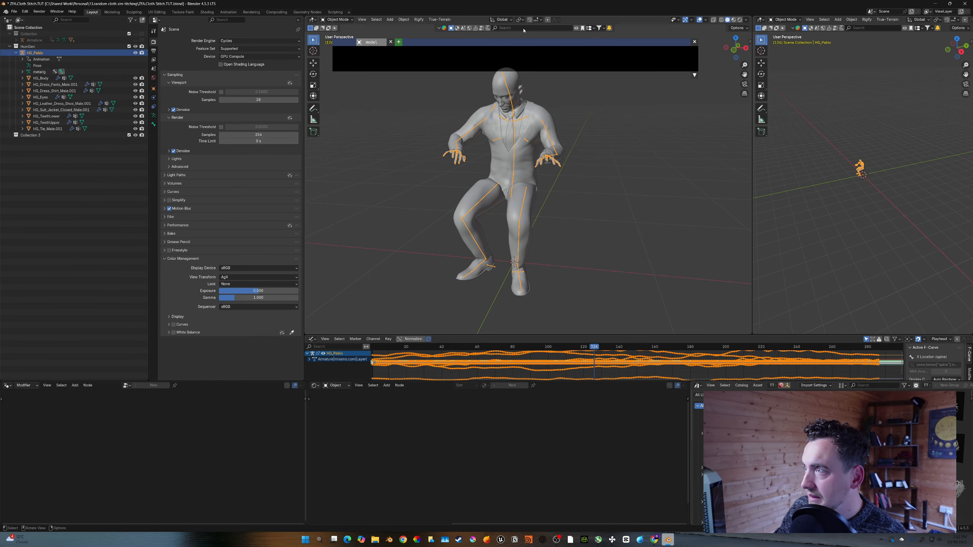
click(523, 28)
text(p)
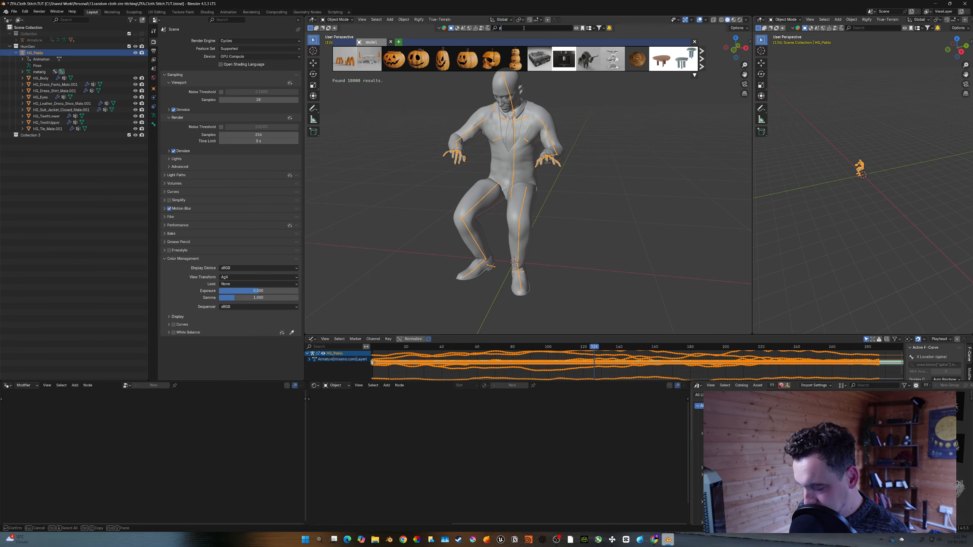
text(iano)
key(Return)
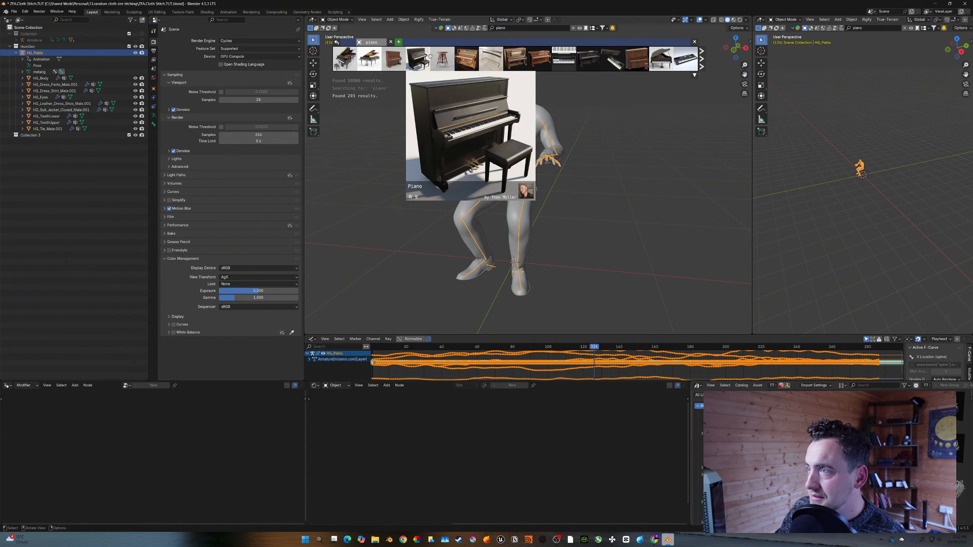
mouse_move(353, 61)
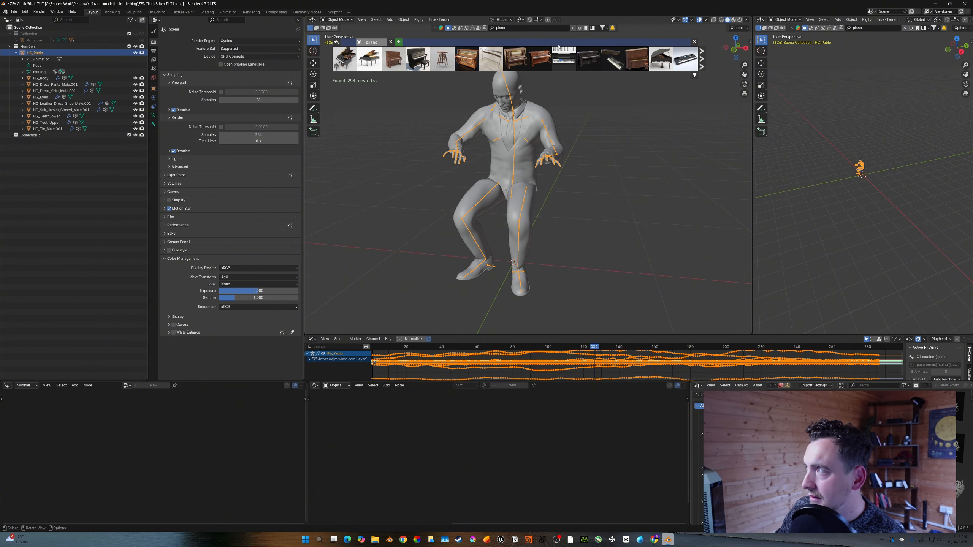
click(601, 28)
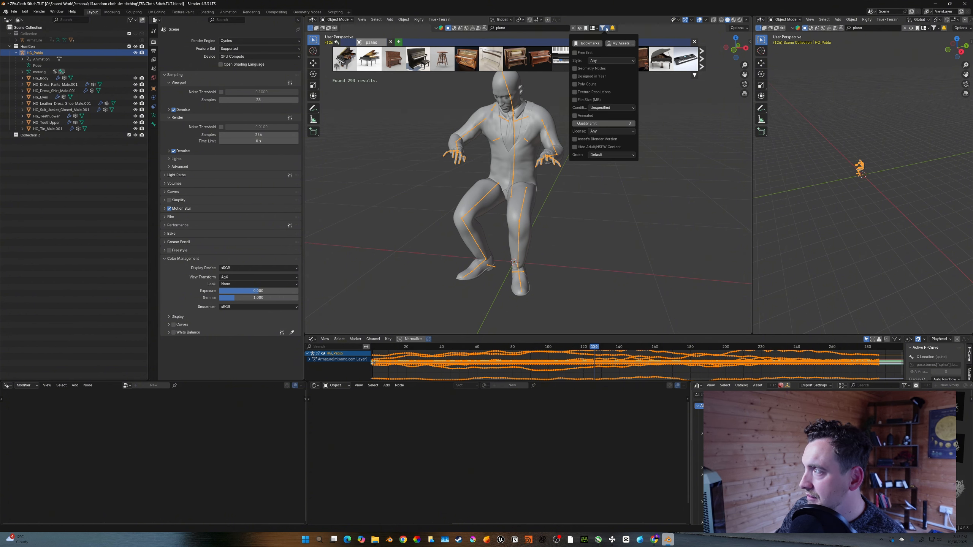
mouse_move(346, 60)
drag(349, 60, 513, 263)
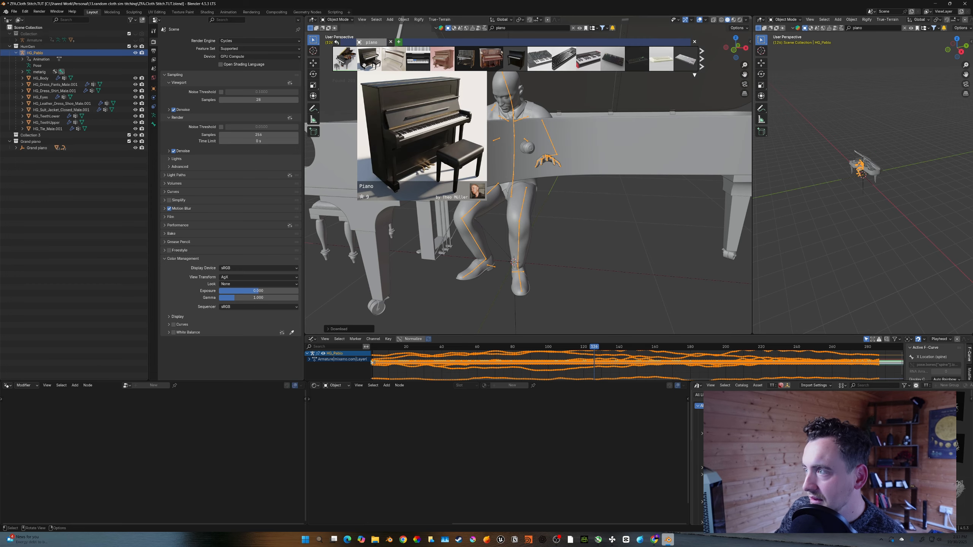
- Select the grand piano and move it so the seated human is at its keyboard
right_click(346, 61)
click(563, 189)
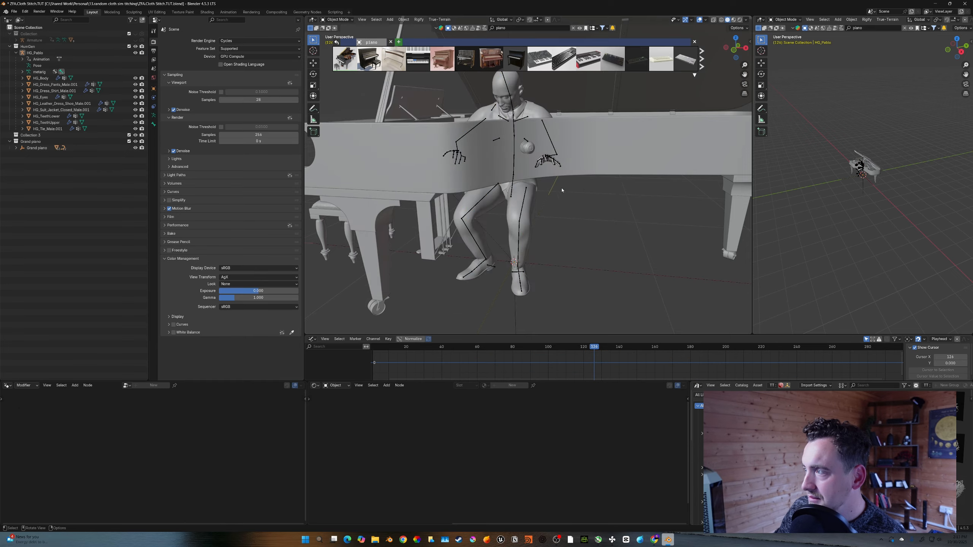
scroll(562, 189, down, 4)
middle_drag(562, 189, 580, 188)
middle_drag(556, 92, 586, 94)
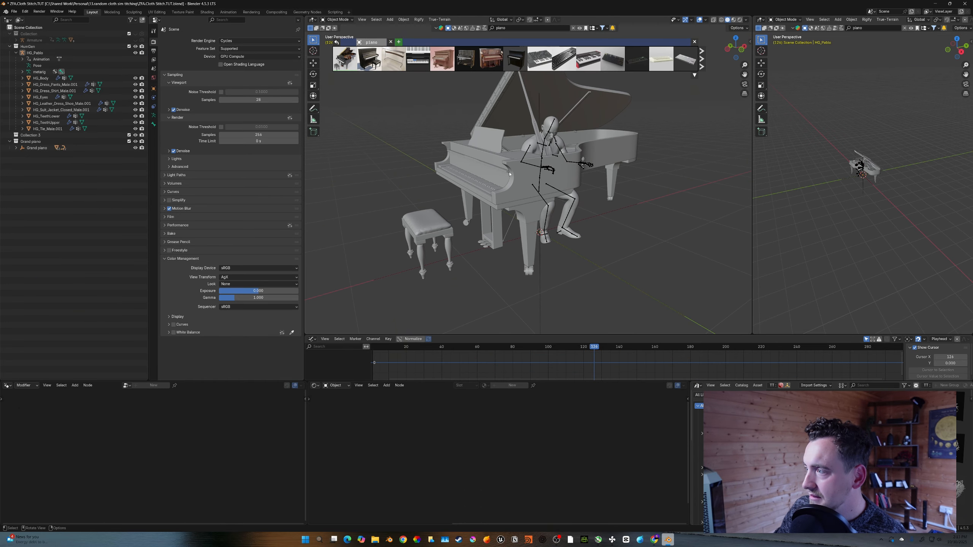
mouse_move(374, 60)
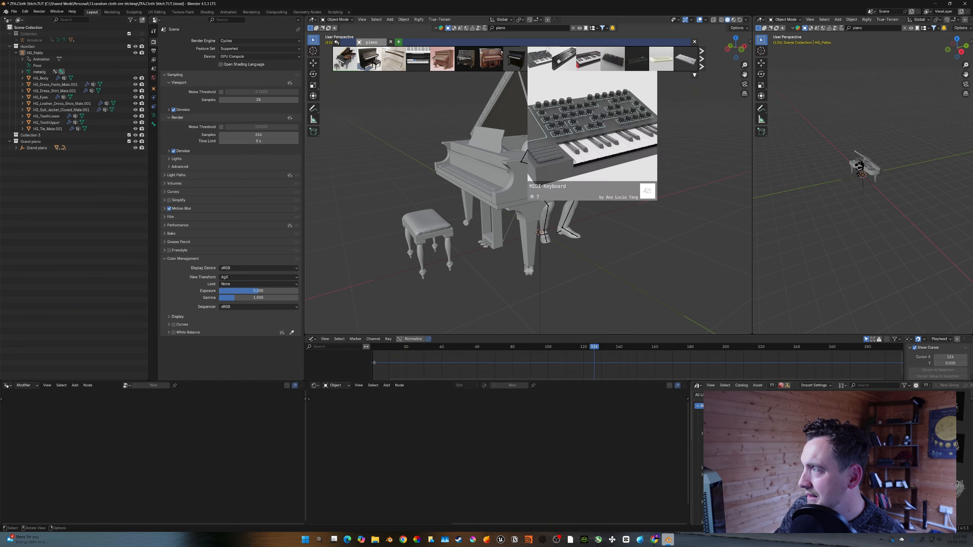
click(532, 180)
middle_drag(532, 181, 544, 180)
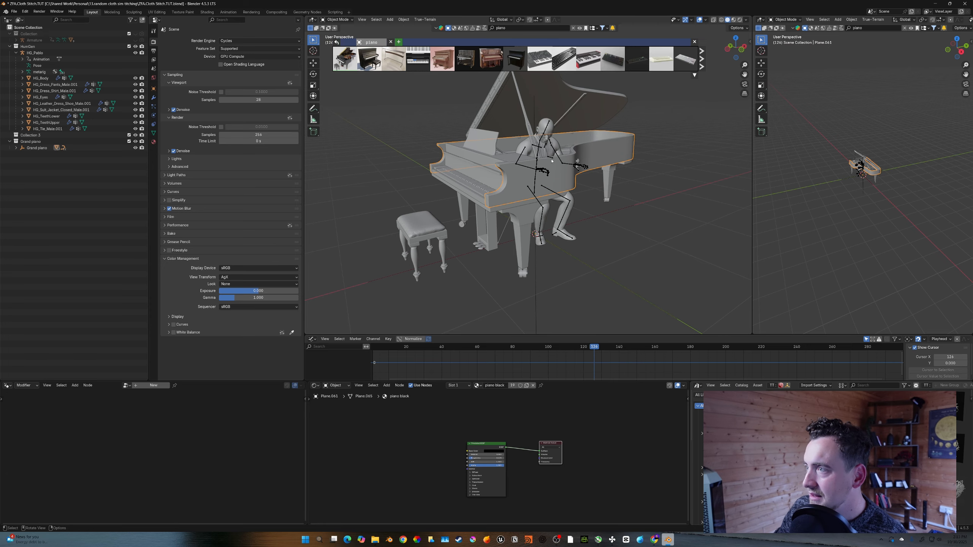
click(37, 148)
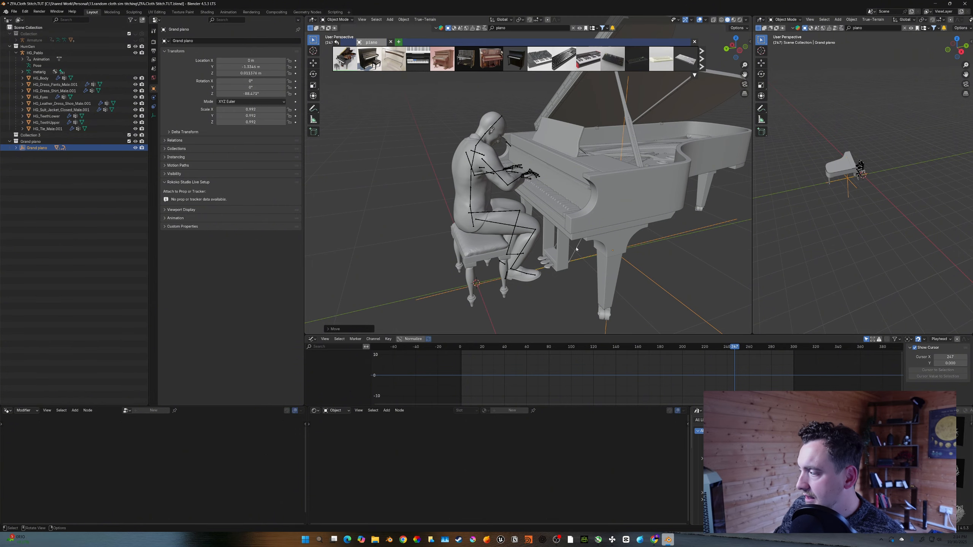
- Set the scene frame rate to 24 fps and the end frame to 24*12
scroll(180, 73, up, 5)
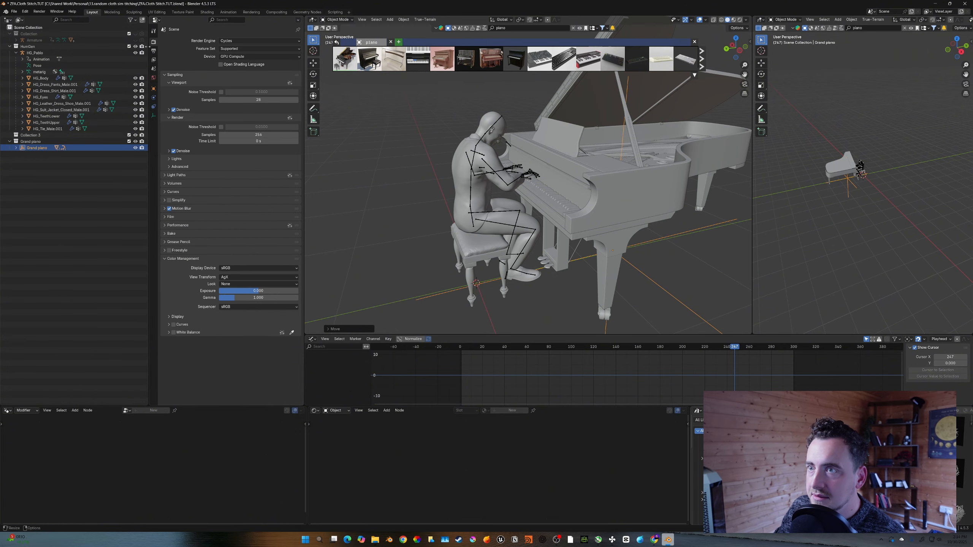
click(153, 51)
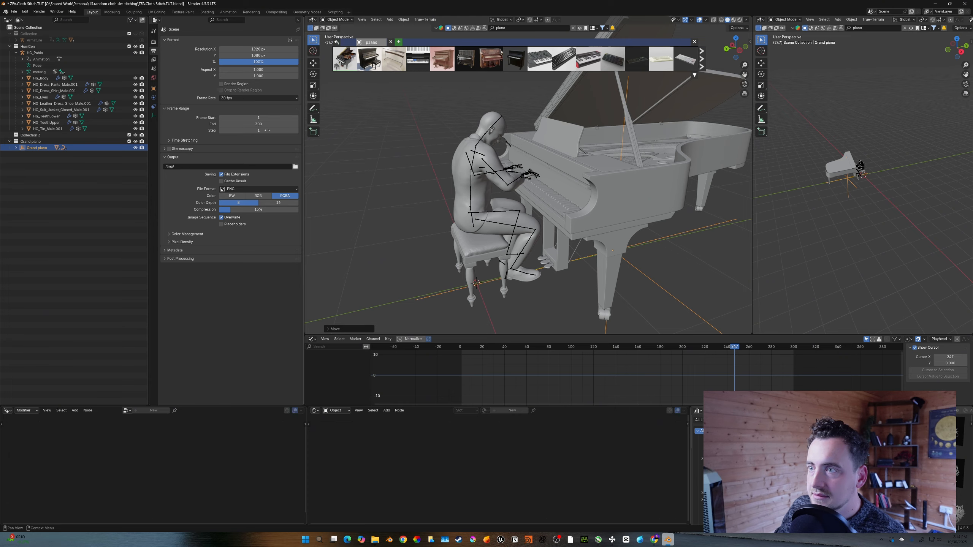
click(253, 98)
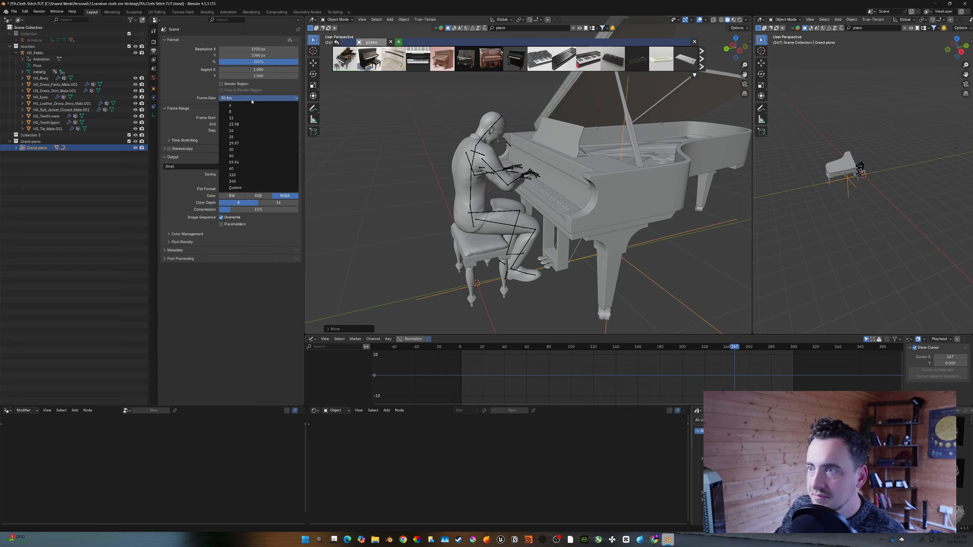
click(240, 132)
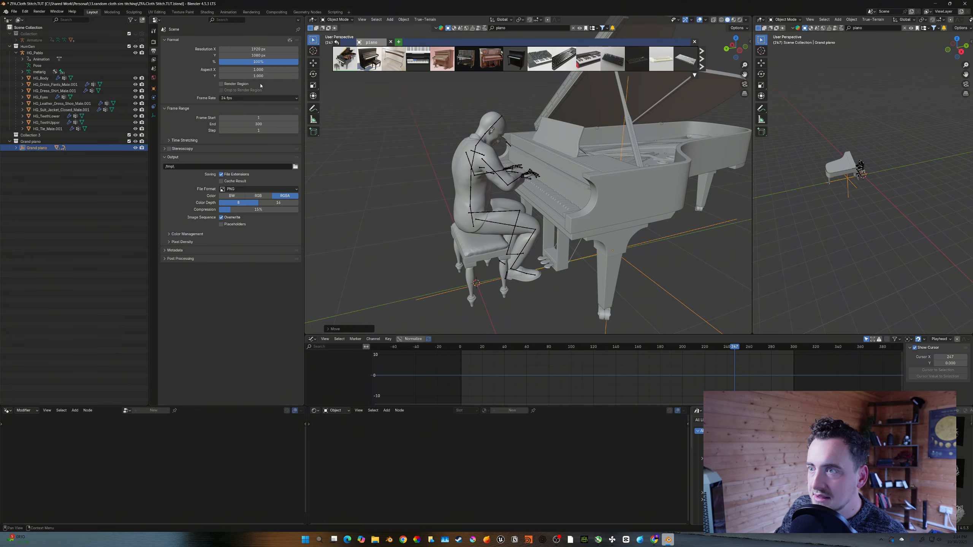
click(260, 125)
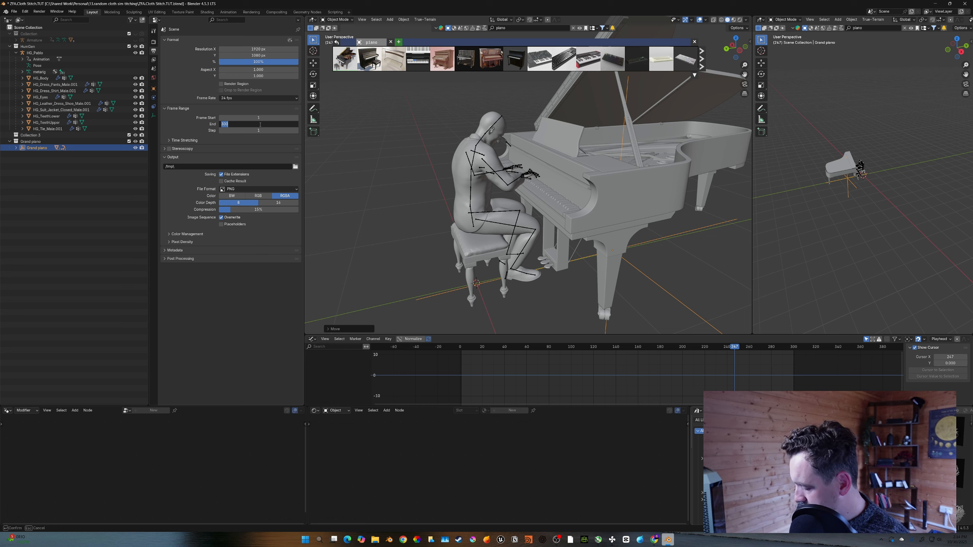
text(24*1)
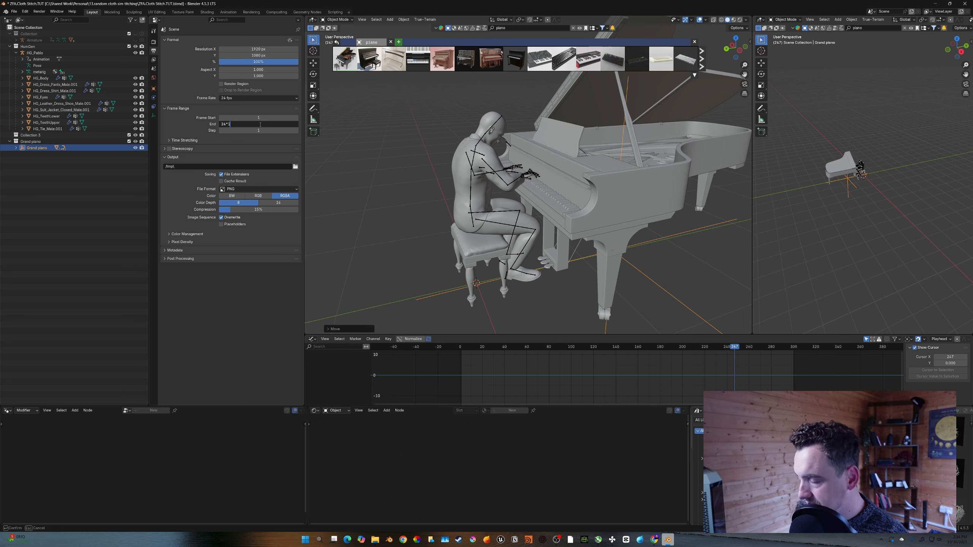
text(2)
key(Return)
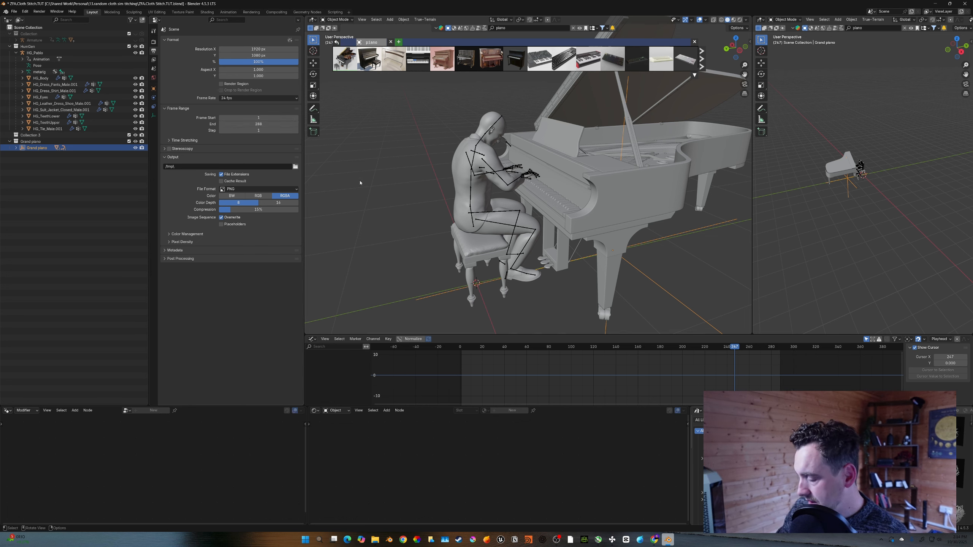
- Go to the first frame, add a camera in front view and move it along the Y axis
key(shift+Right)
key(shift+Left)
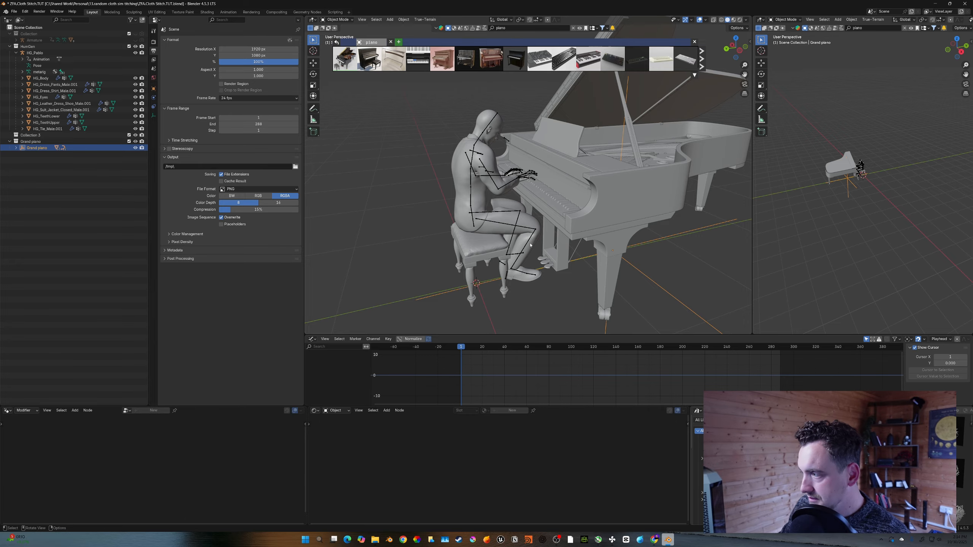
key(KP_1)
key(shift+a)
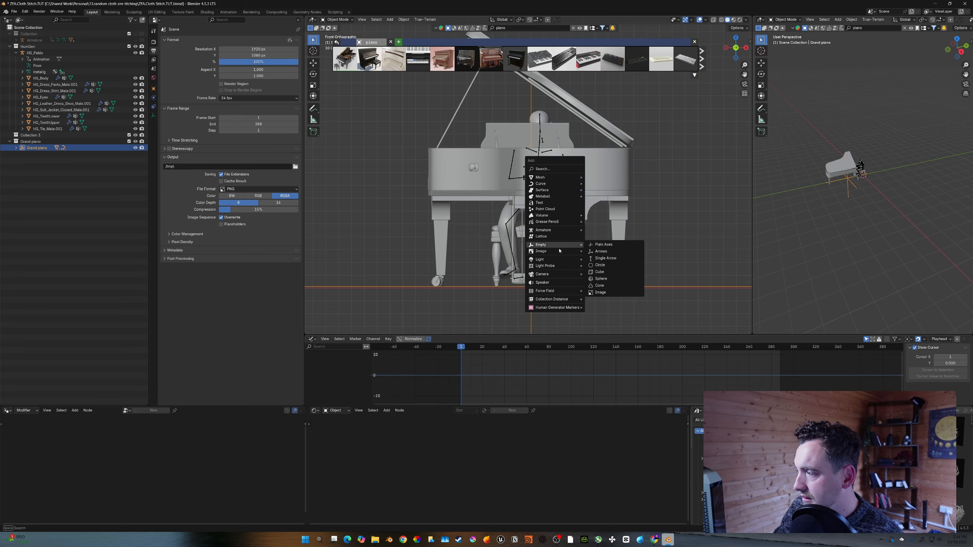
mouse_move(556, 275)
click(601, 273)
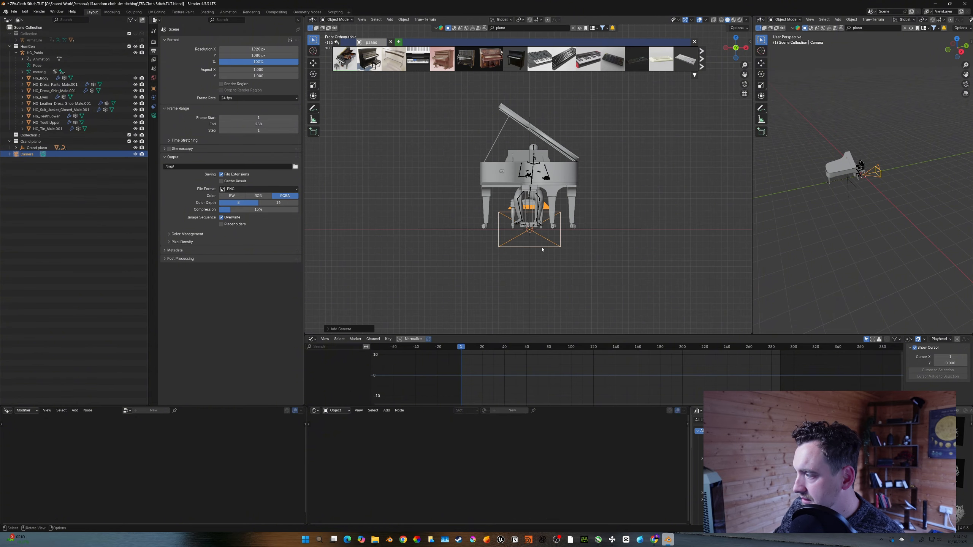
middle_drag(600, 274, 582, 256)
key(g)
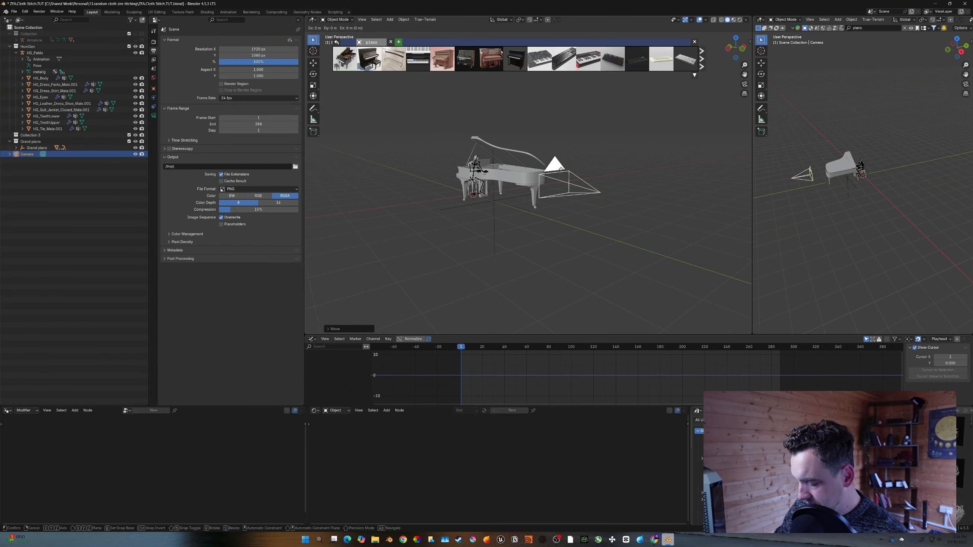
key(y)
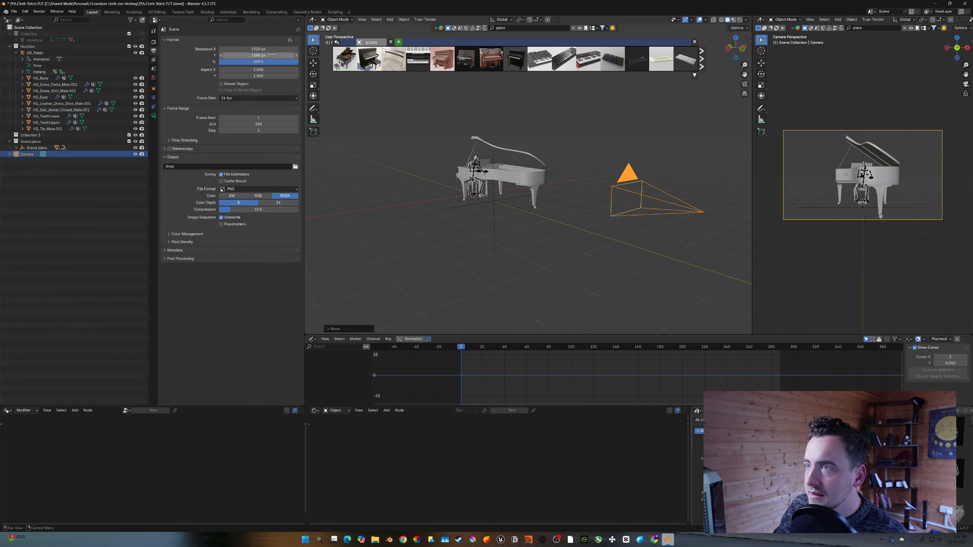
- Set the output resolution to 1080 by 1920 pixels for a vertical frame
click(269, 49)
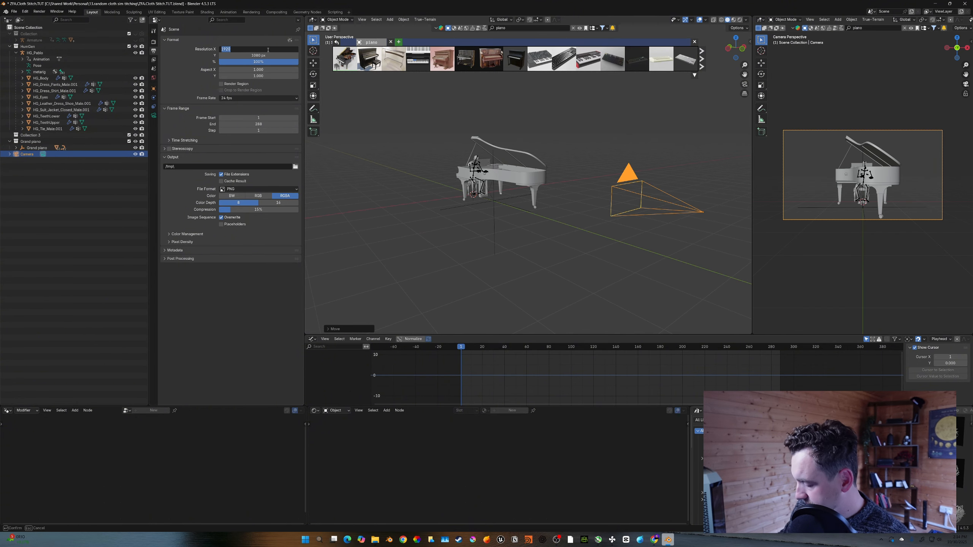
text(1080)
key(Return)
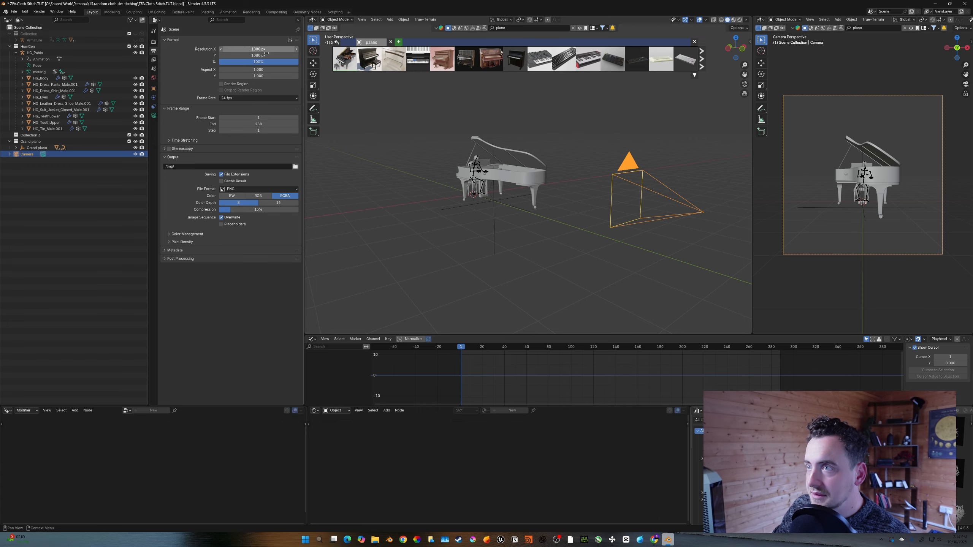
click(267, 55)
text(1920)
key(Return)
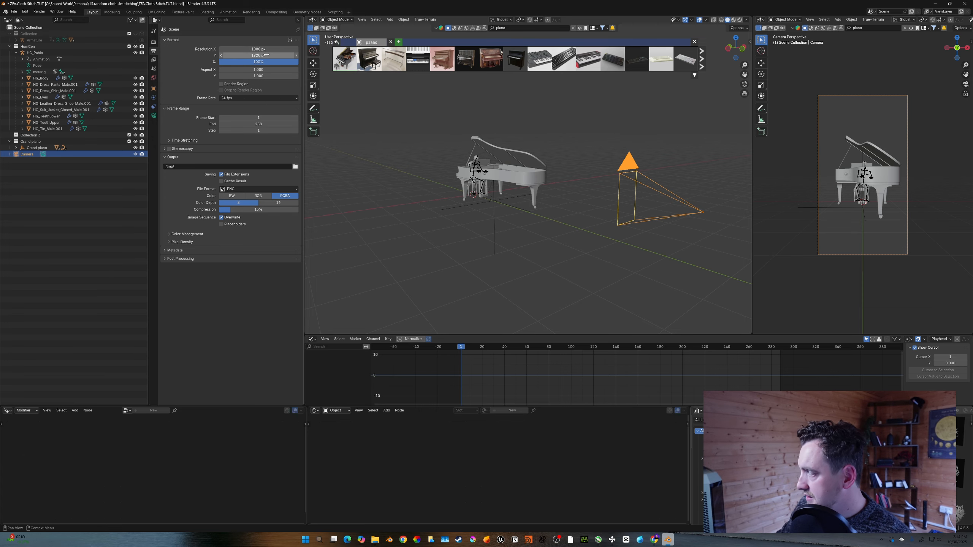
- Add a Bezier circle around the piano and scale it by 8
key(shift+a)
mouse_move(497, 110)
click(545, 116)
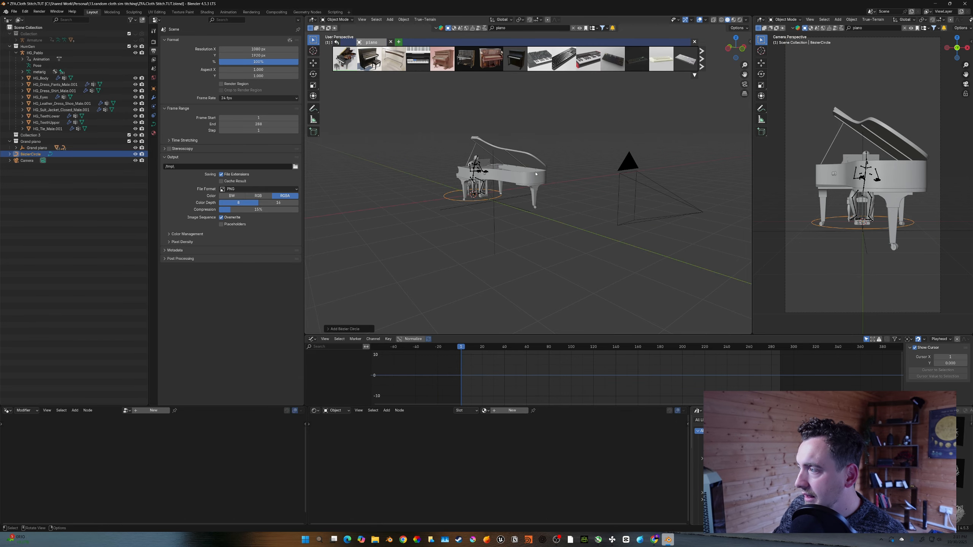
mouse_move(536, 191)
middle_down()
mouse_move(546, 193)
mouse_move(532, 207)
mouse_move(543, 202)
middle_up()
key(s)
key(8)
key(Return)
- Add a Follow Path constraint to the camera
scroll(544, 192, down, 2)
click(626, 187)
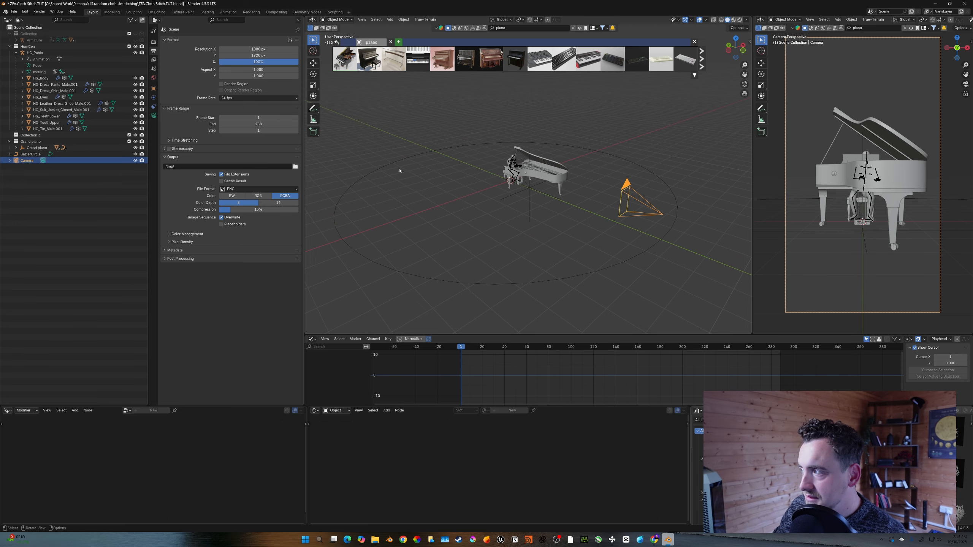
click(153, 106)
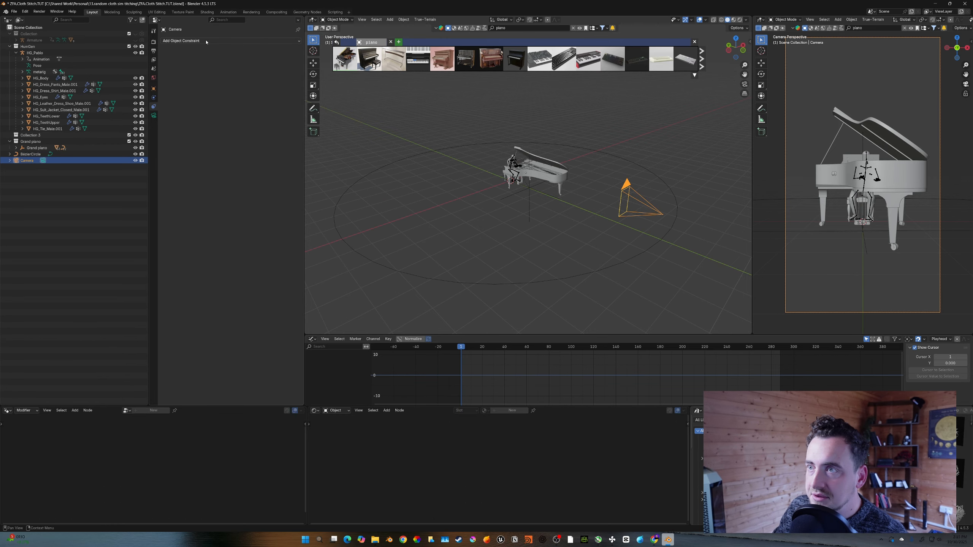
click(193, 41)
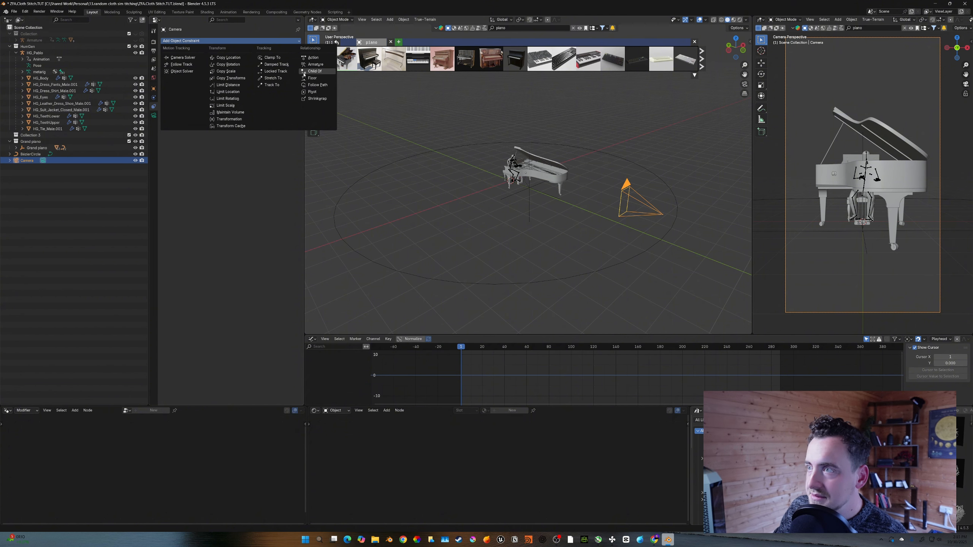
click(305, 85)
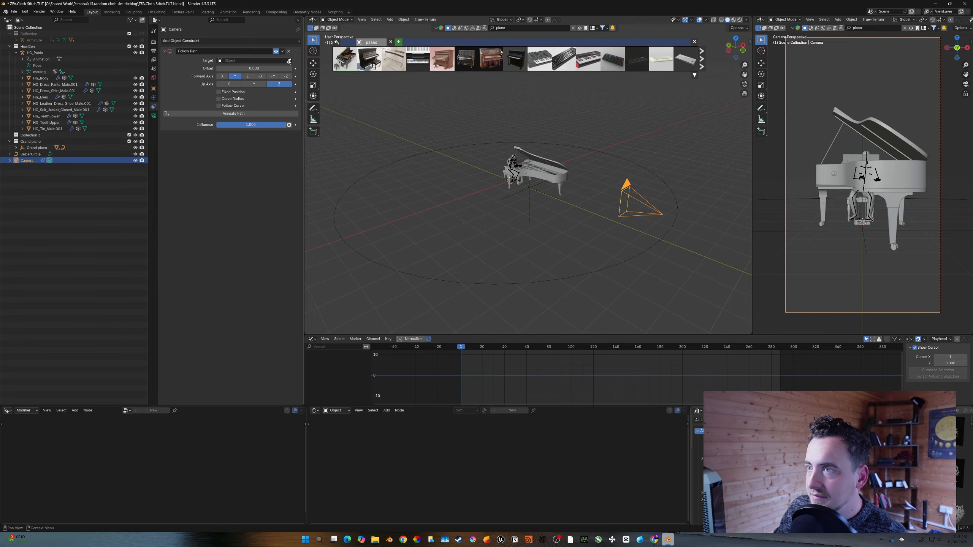
- Reset the camera's location to 0 on all axes
click(285, 60)
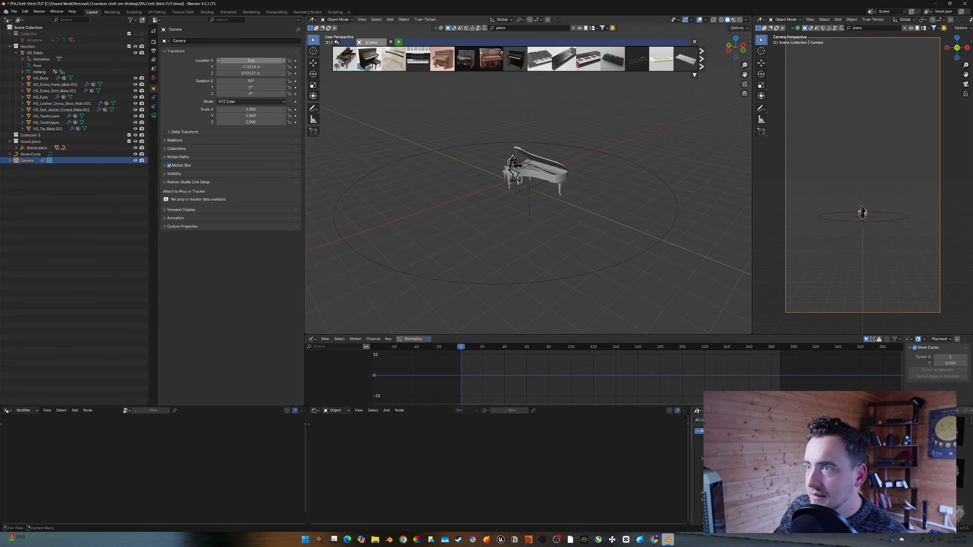
drag(251, 60, 251, 73)
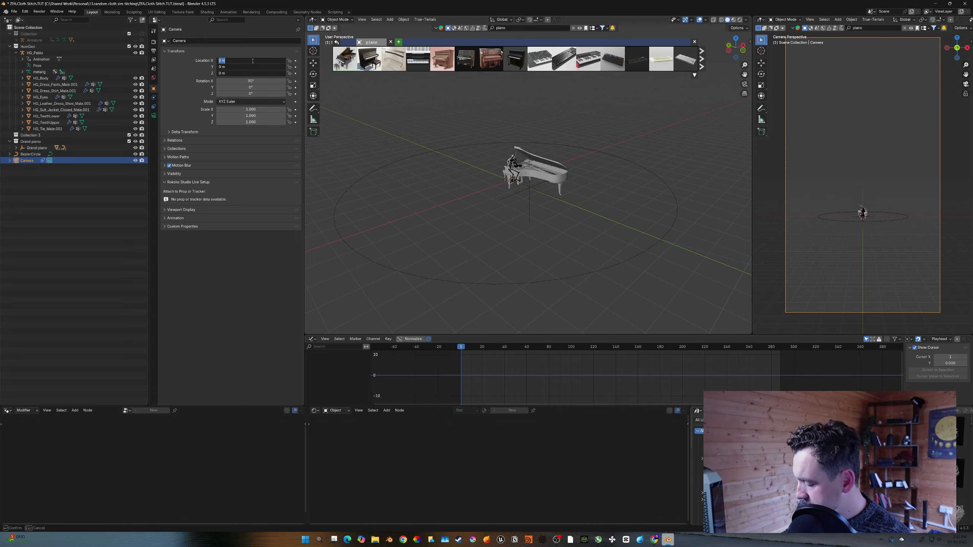
key(Return)
- Add an empty and raise it along Z to the piano's height
middle_drag(498, 215, 528, 190)
key(shift+a)
mouse_move(528, 190)
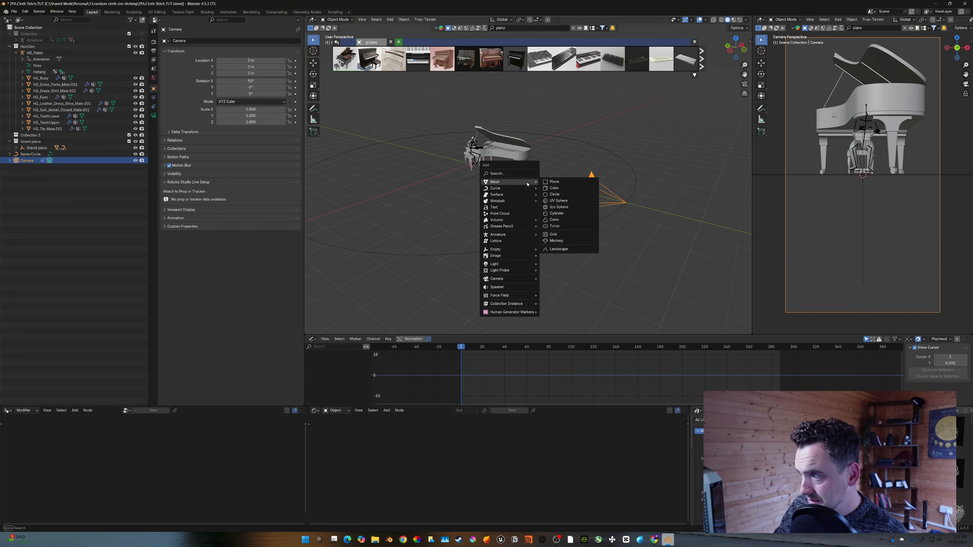
mouse_move(531, 249)
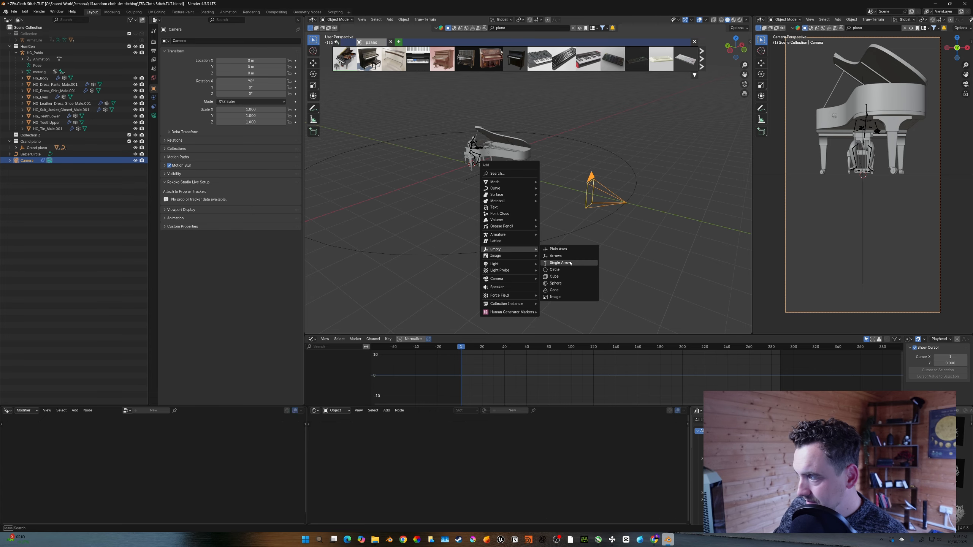
click(557, 256)
key(g)
key(z)
click(535, 168)
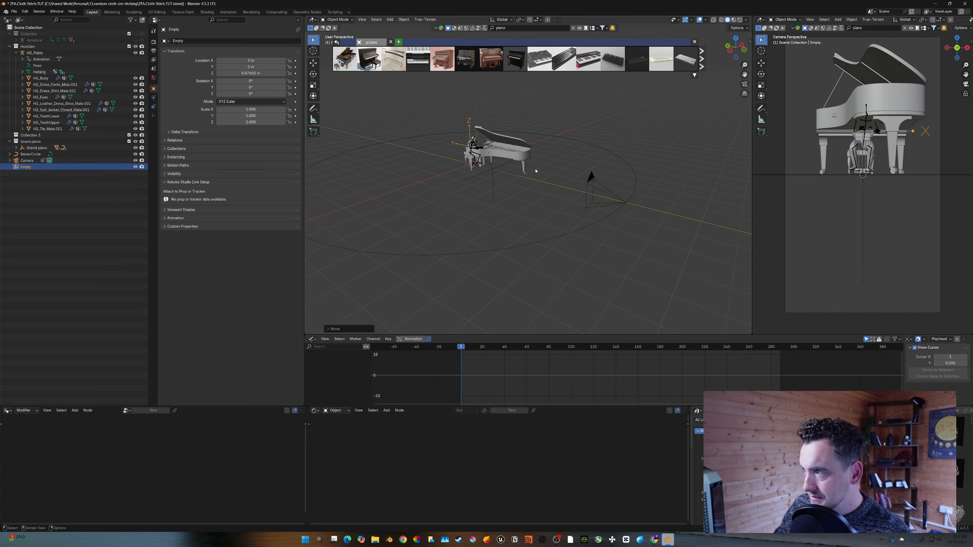
- Move the camera slightly up along the Z axis
click(589, 204)
key(g)
key(z)
right_click(549, 191)
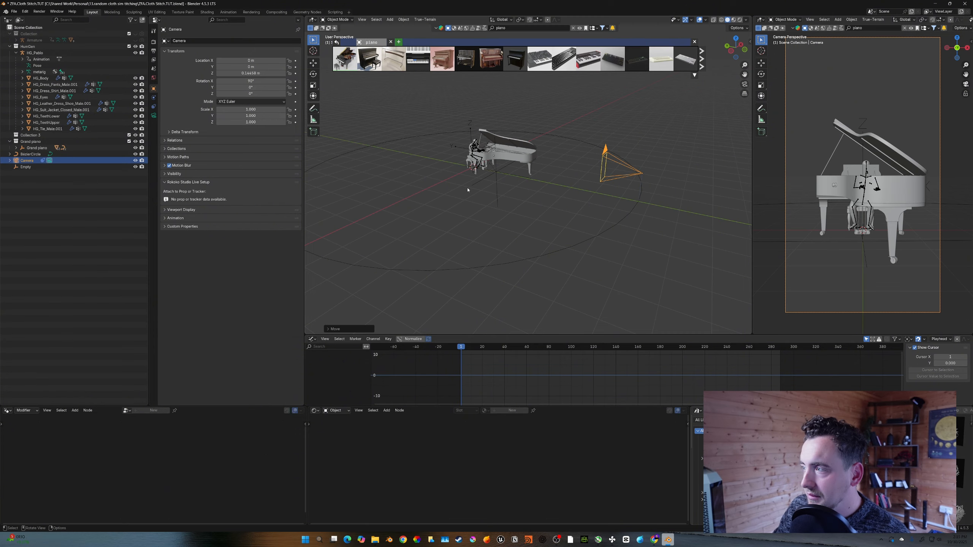
- Add a Track To constraint to the camera targeting the empty
click(153, 98)
click(154, 105)
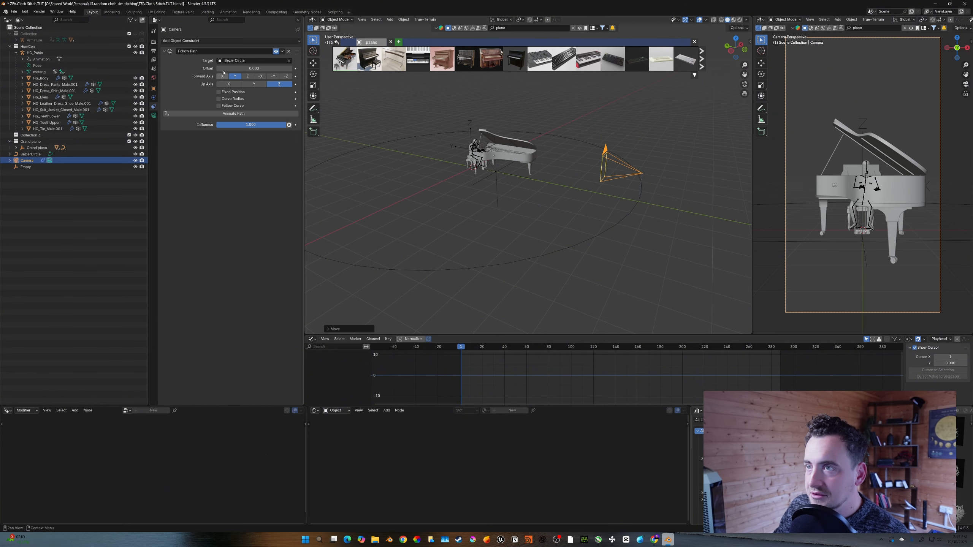
click(208, 42)
click(268, 84)
click(290, 145)
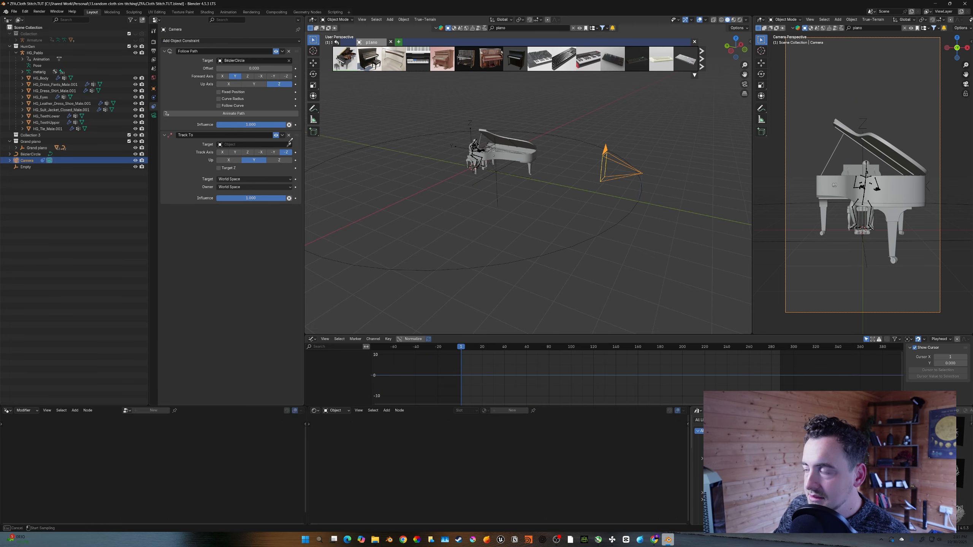
click(484, 144)
click(479, 130)
key(g)
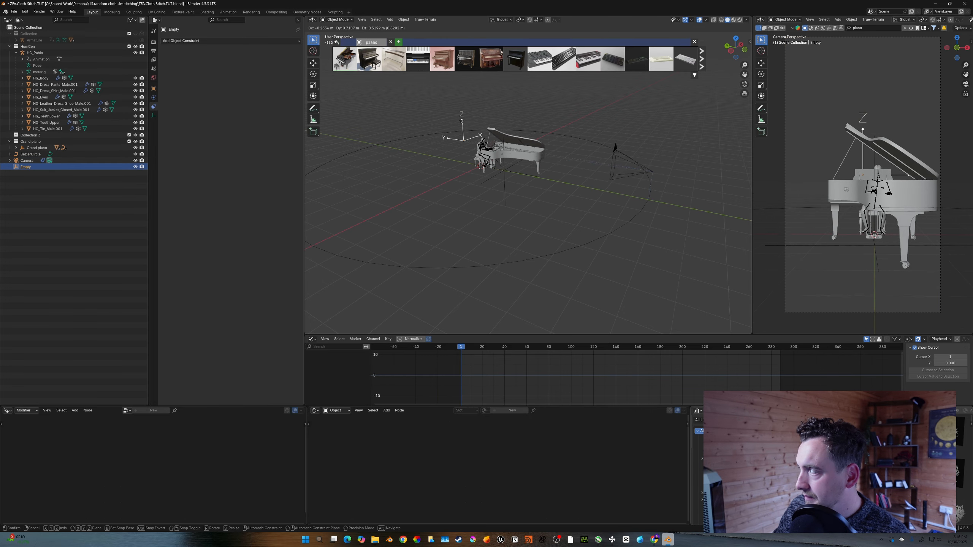
right_click(491, 140)
middle_drag(492, 141, 551, 165)
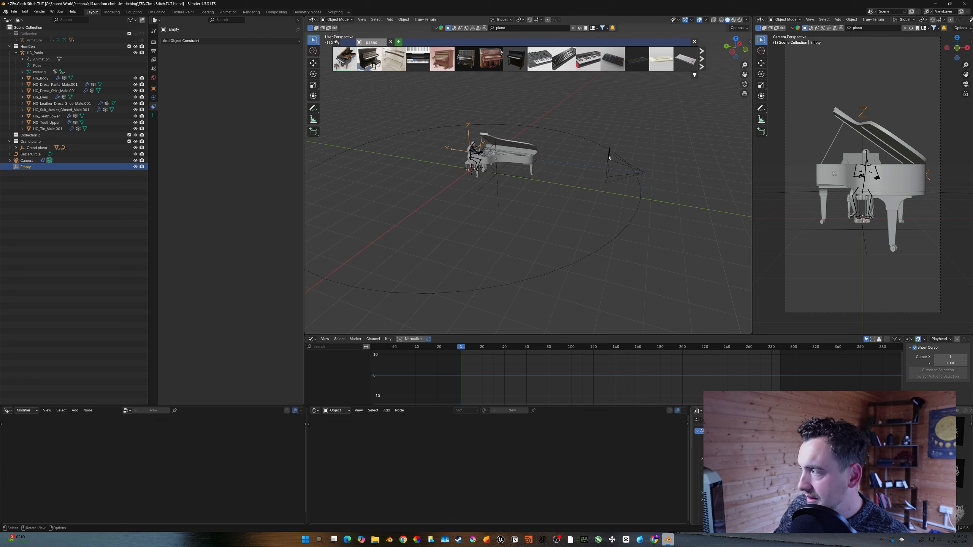
- Set the camera's Follow Path offset to 75
click(609, 157)
drag(253, 68, 284, 68)
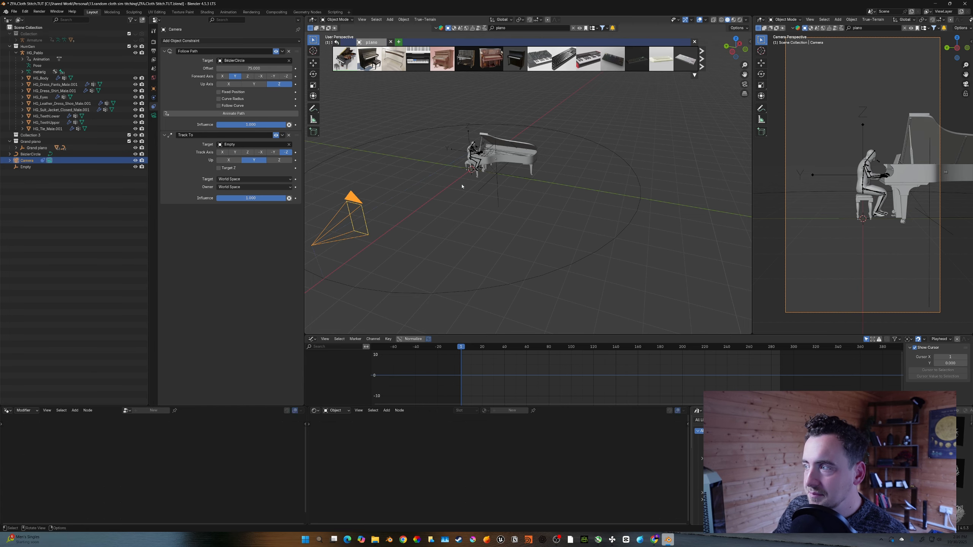
shift+middle_drag(460, 202, 505, 197)
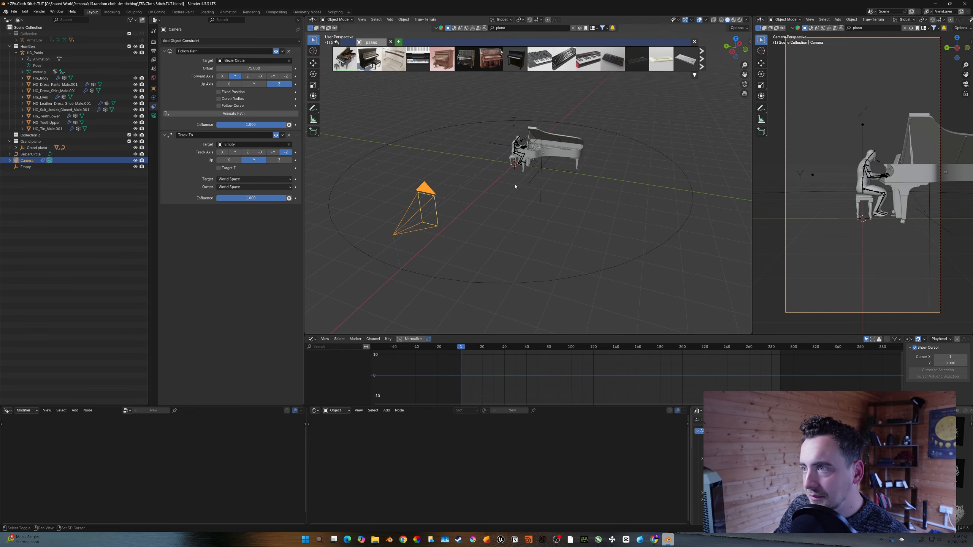
shift+middle_drag(554, 169, 574, 163)
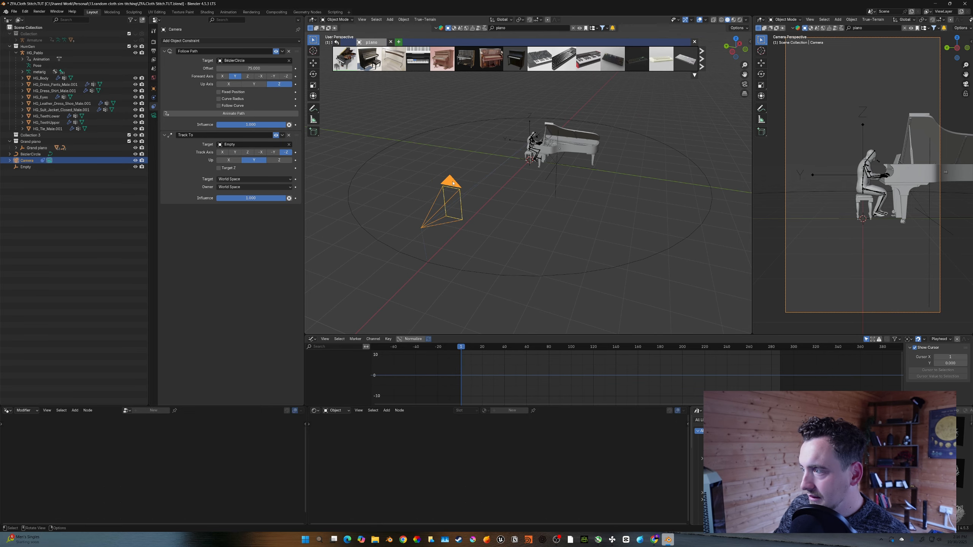
- Select the Bezier circle and set its scale to 10 on all axes
click(516, 240)
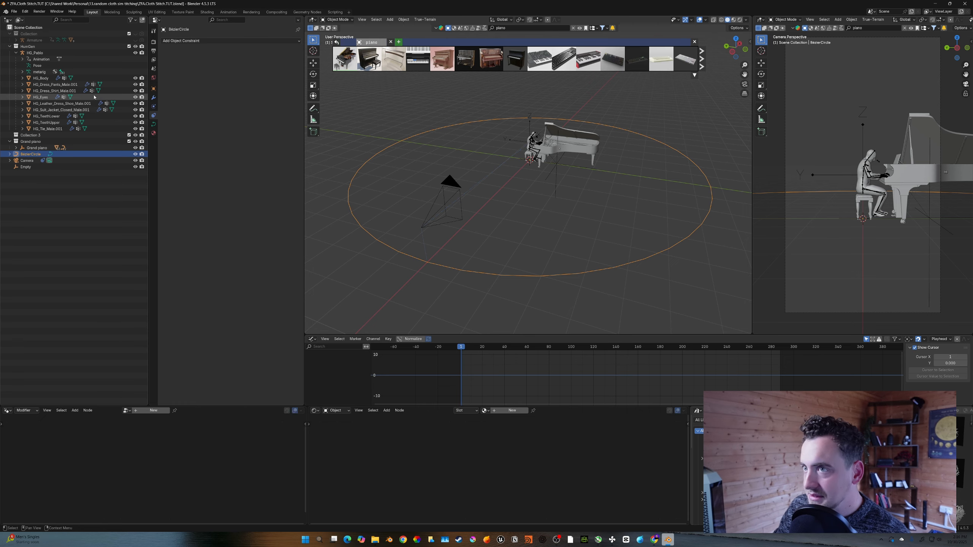
click(153, 89)
key(s)
click(503, 193)
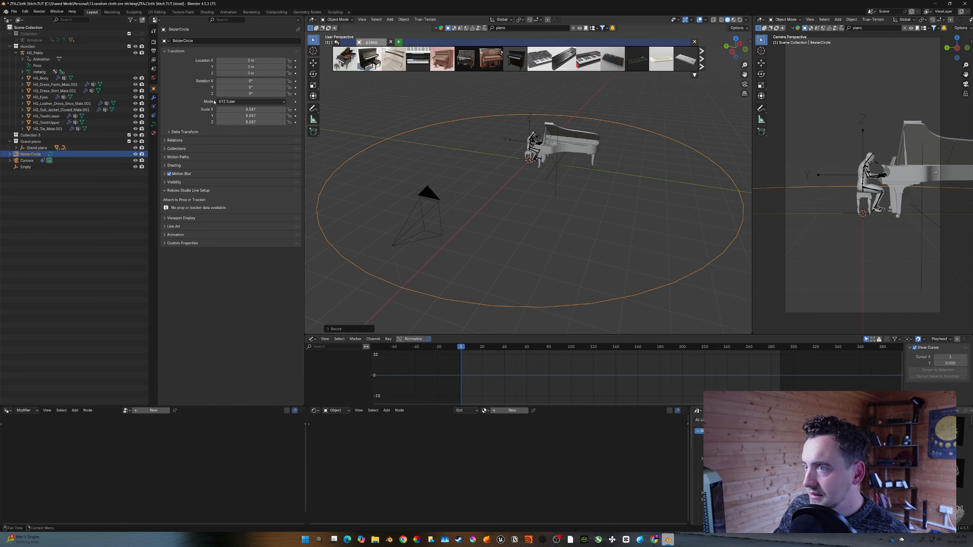
drag(254, 110, 255, 122)
text(10)
key(Return)
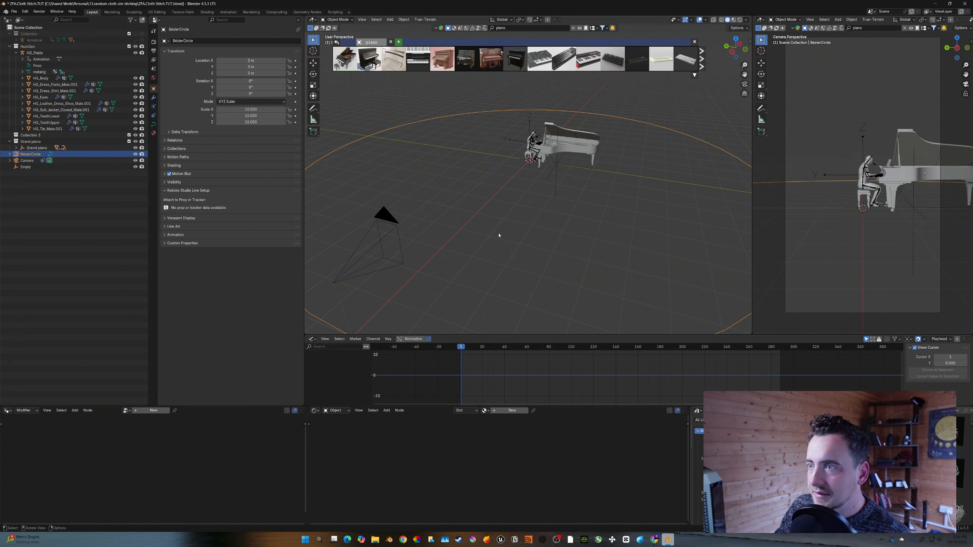
- Scale the Bezier circle down, setting its scale to 8 on all axes
key(s)
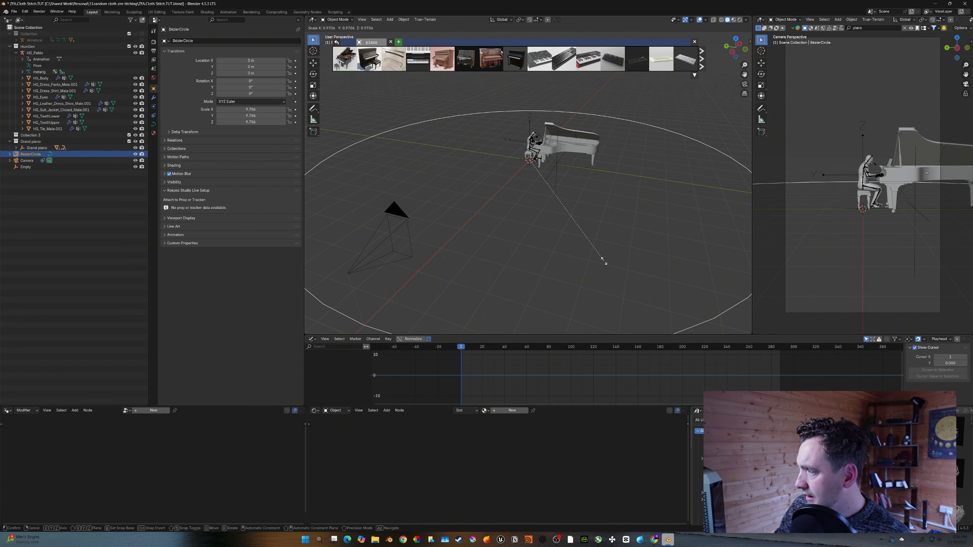
click(599, 252)
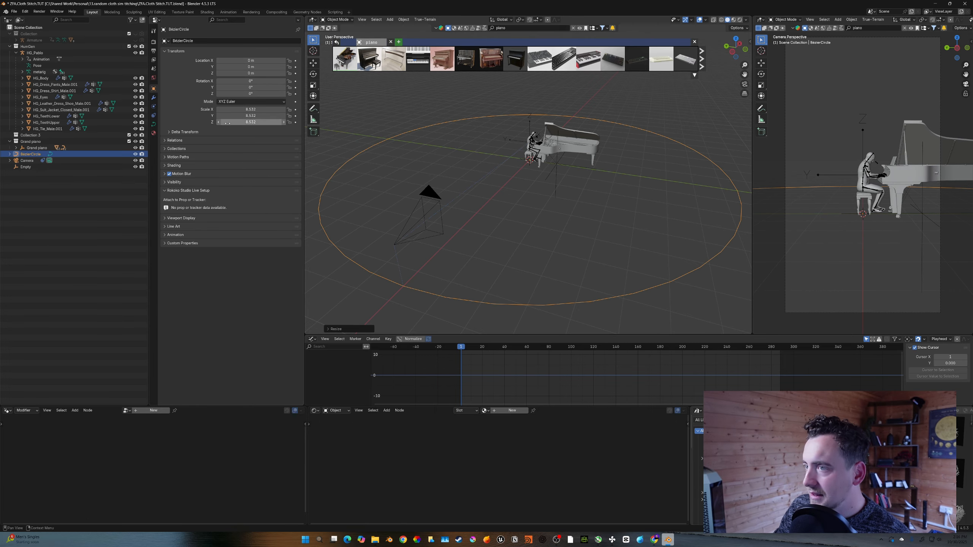
drag(250, 109, 251, 122)
text(87.000)
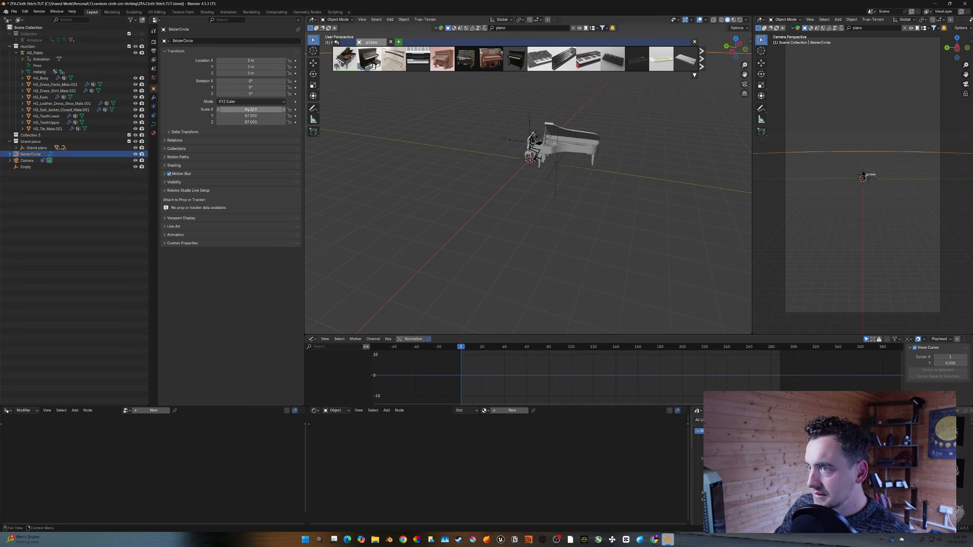
key(Return)
- Select the camera and set its focal length to 35 mm
click(439, 188)
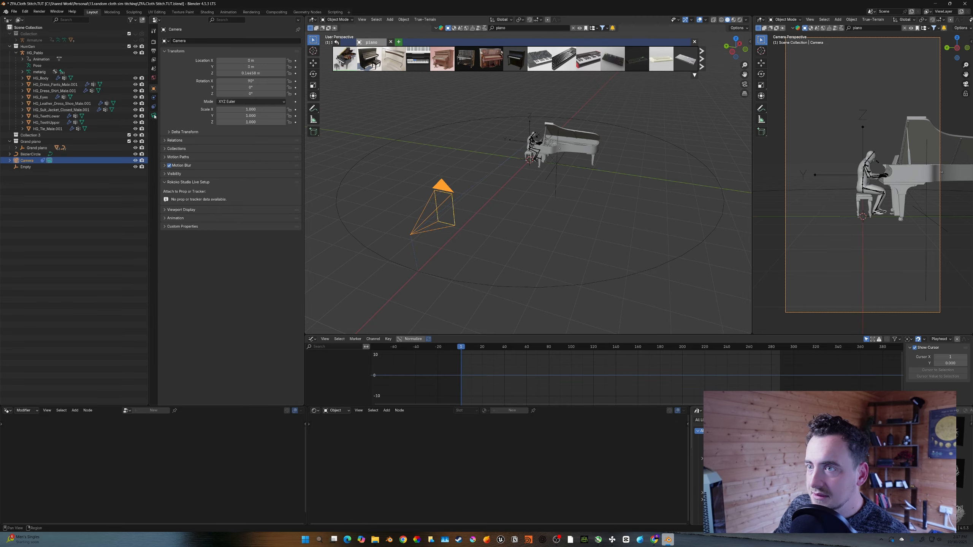
click(154, 115)
click(244, 71)
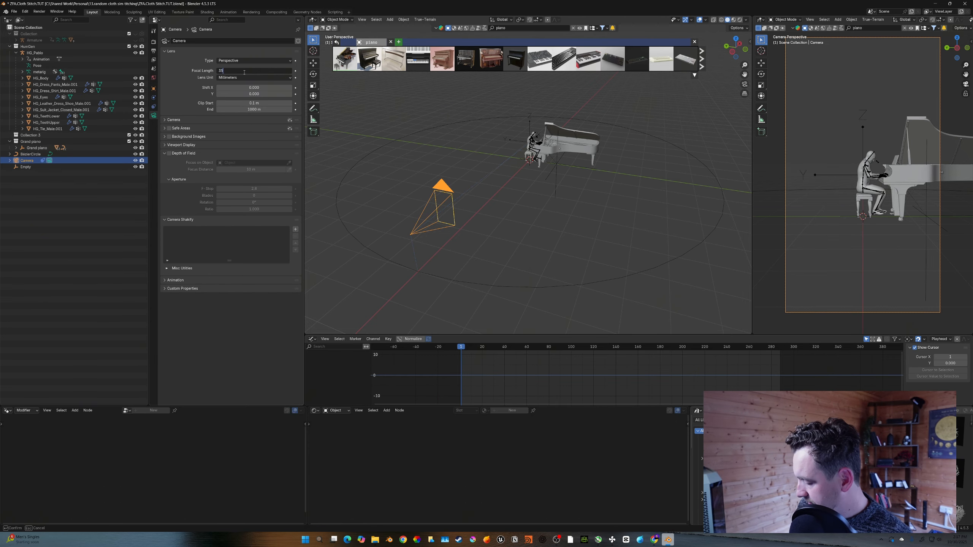
text(35)
key(Return)
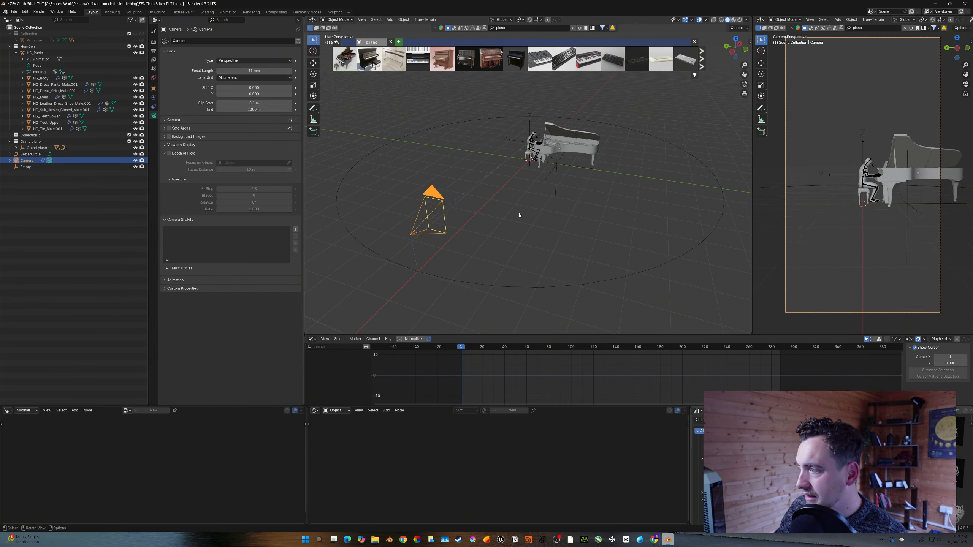
- Add a plane under the piano scaled up by 15 to serve as the floor
middle_drag(519, 215, 482, 196)
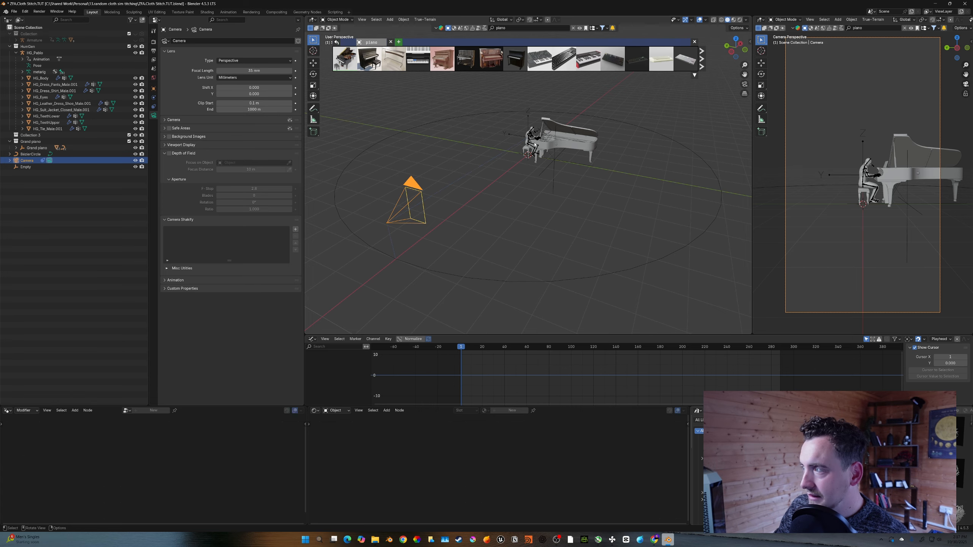
key(shift+a)
mouse_move(547, 174)
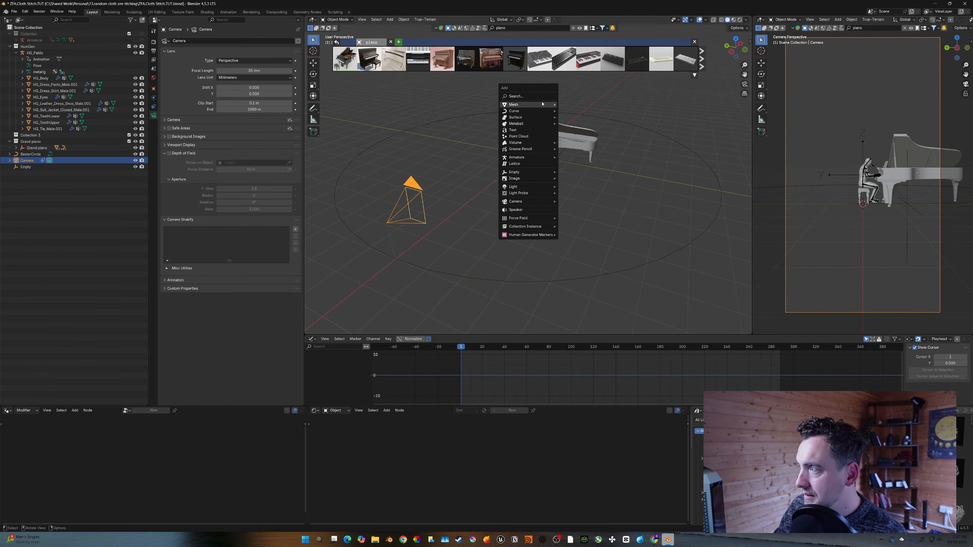
mouse_move(528, 105)
click(575, 105)
text(s15)
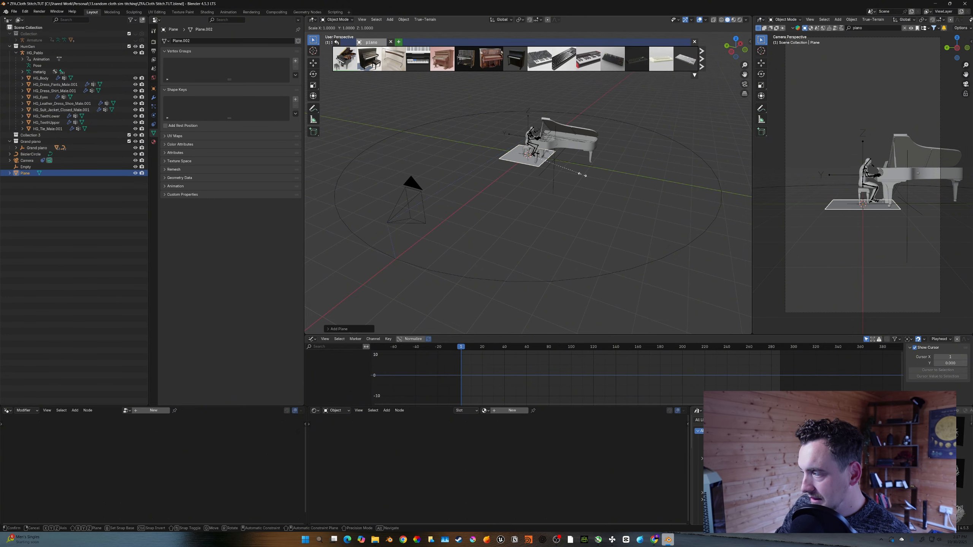
key(Return)
middle_drag(739, 218, 697, 219)
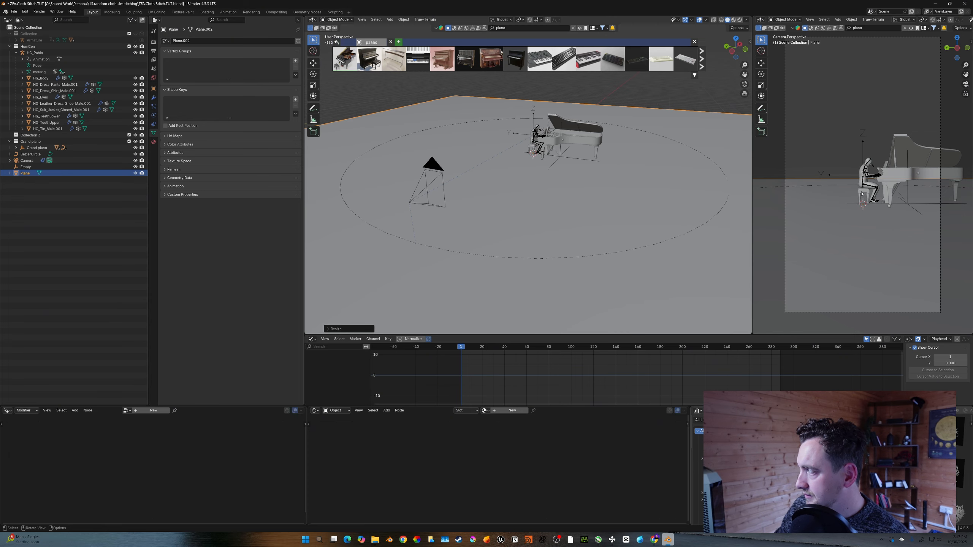
click(694, 42)
- Switch the camera viewport to Rendered shading and enlarge it and the 3D view
key(z)
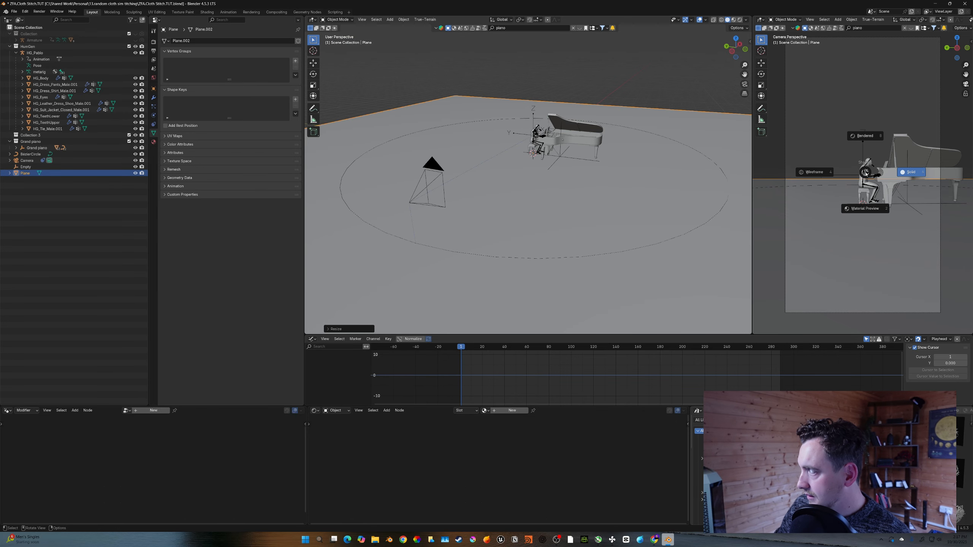
click(865, 137)
drag(752, 240, 699, 245)
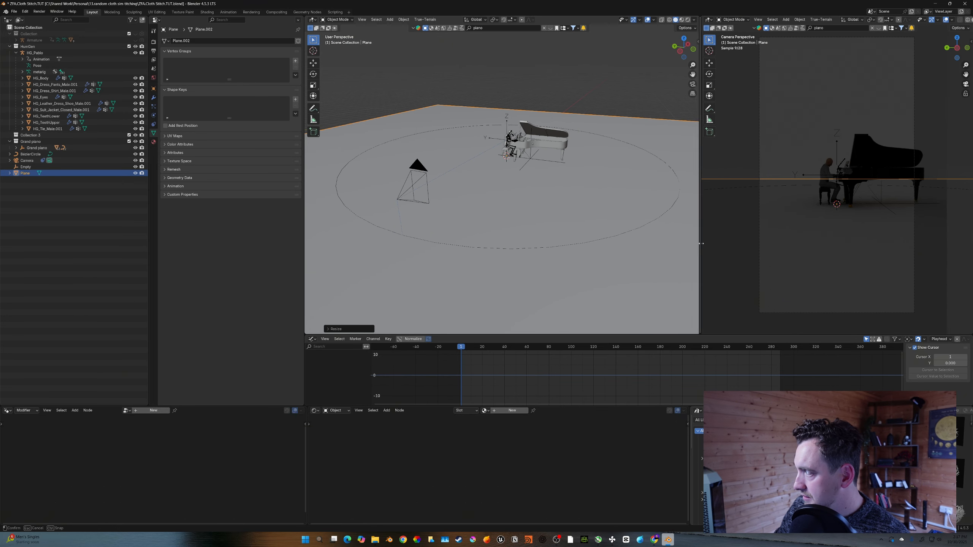
drag(711, 333, 711, 353)
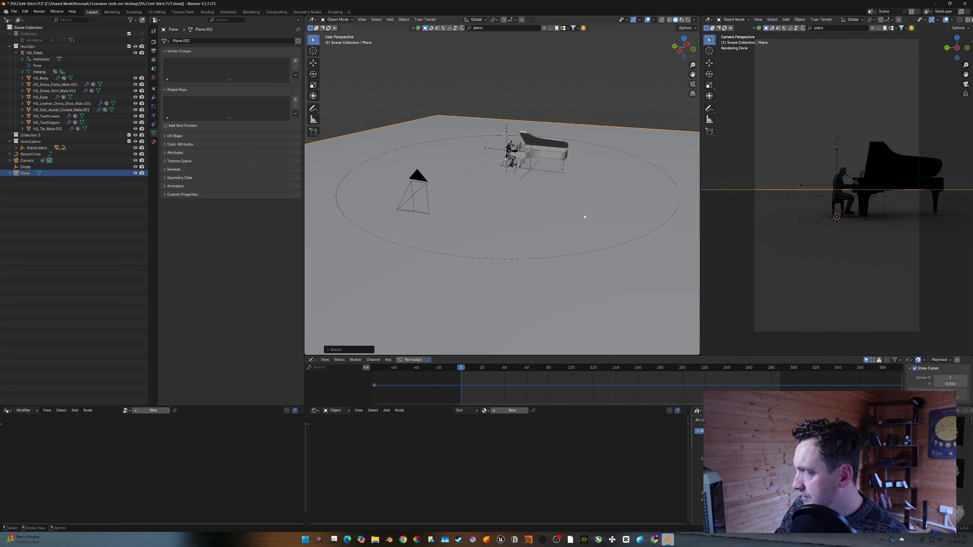
- Add an Area light and move it up along the Z axis above the piano
key(shift+a)
mouse_move(536, 260)
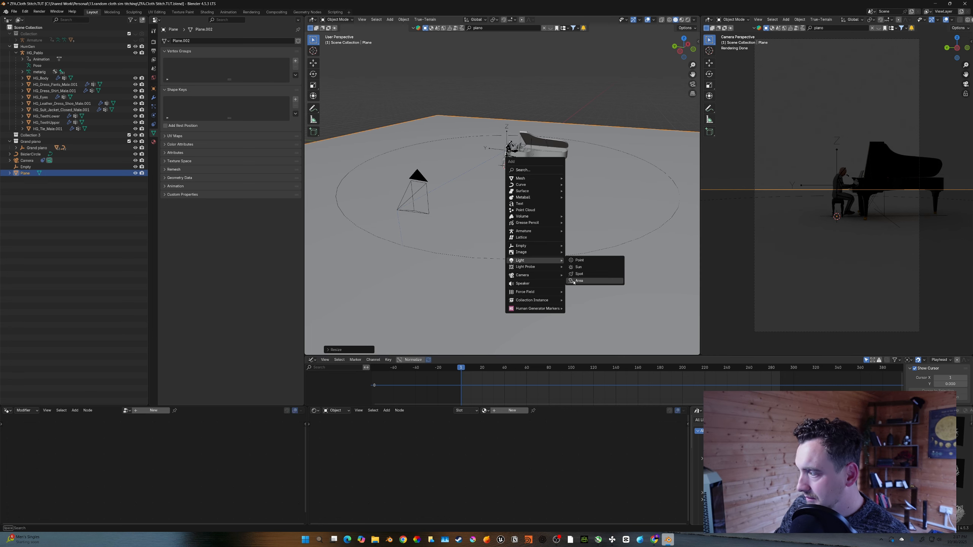
click(578, 282)
key(g)
key(z)
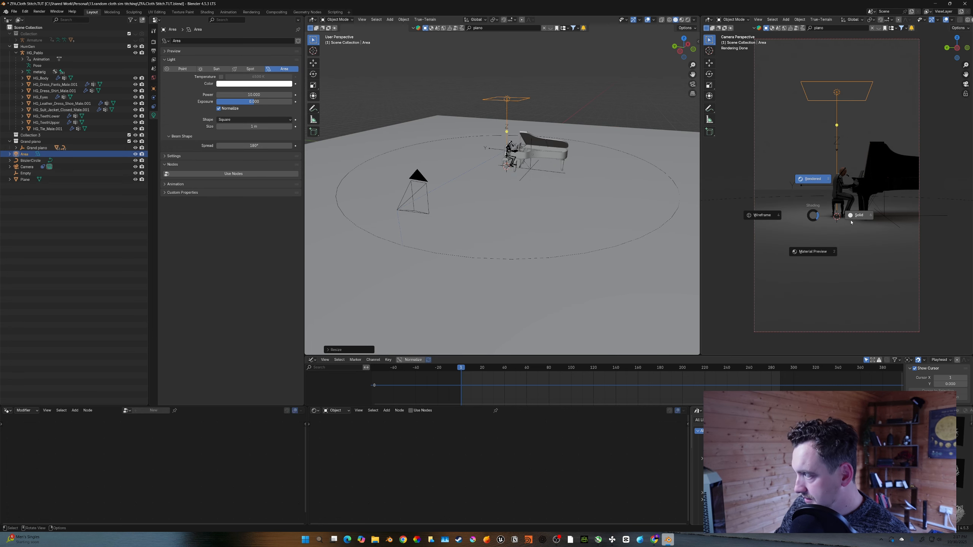
click(849, 219)
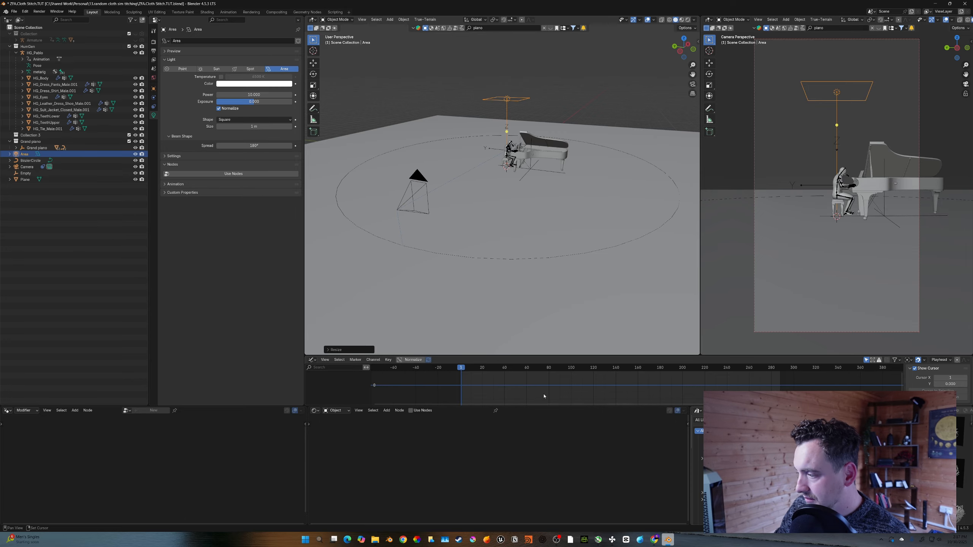
- Keyframe the camera's Follow Path offset at the first frame
middle_drag(544, 396, 525, 393)
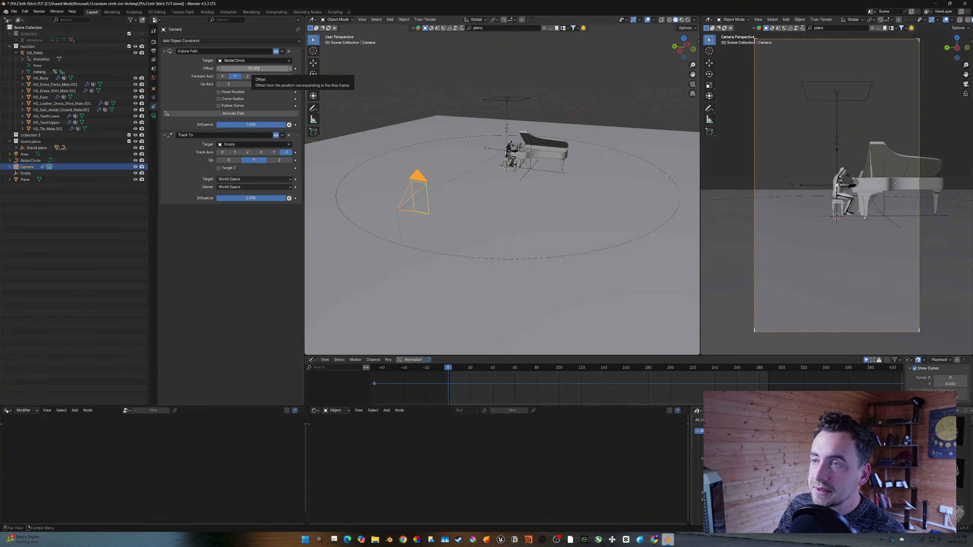
key(i)
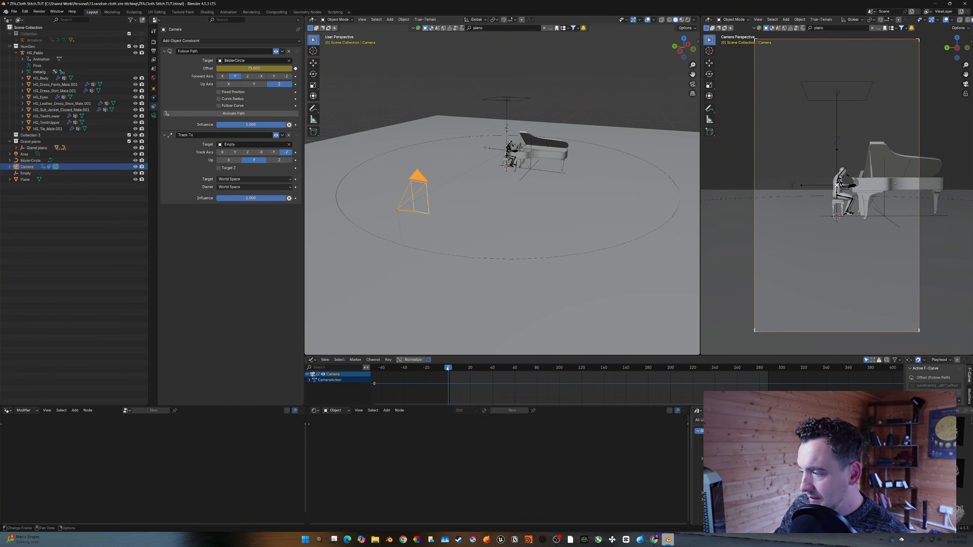
click(411, 360)
key(shift+Right)
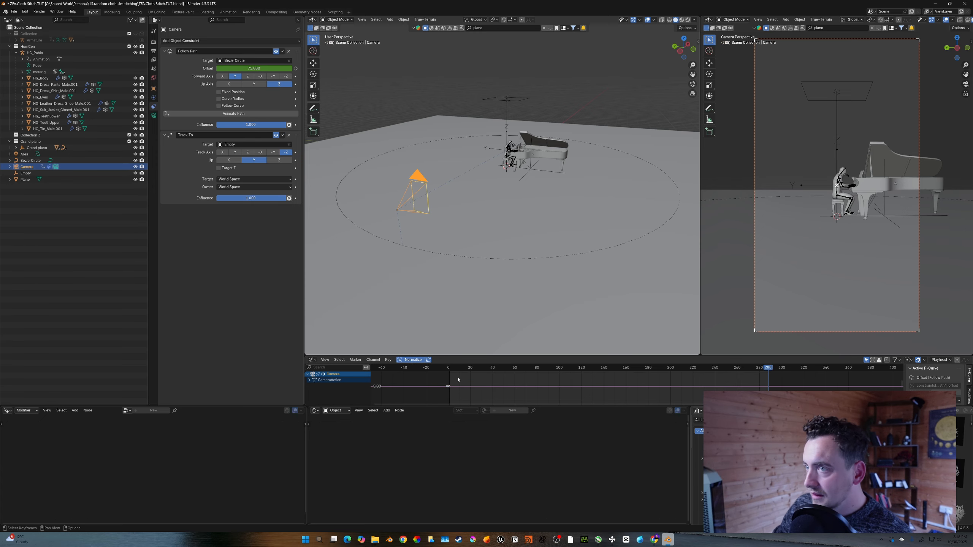
- At the last frame, set the camera's Follow Path offset to 175 and keyframe it
mouse_move(264, 69)
mouse_down()
mouse_move(328, 68)
mouse_move(264, 68)
mouse_up()
click(265, 68)
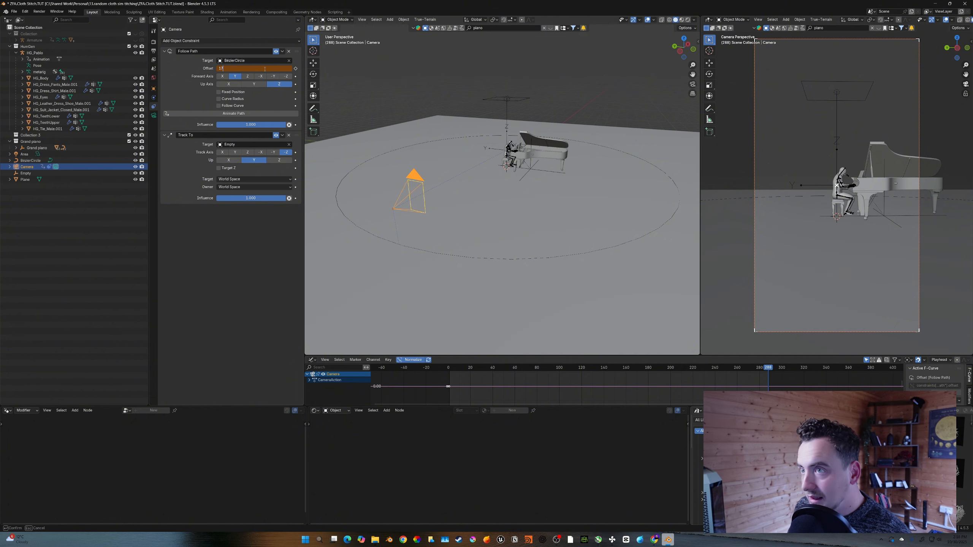
key(Return)
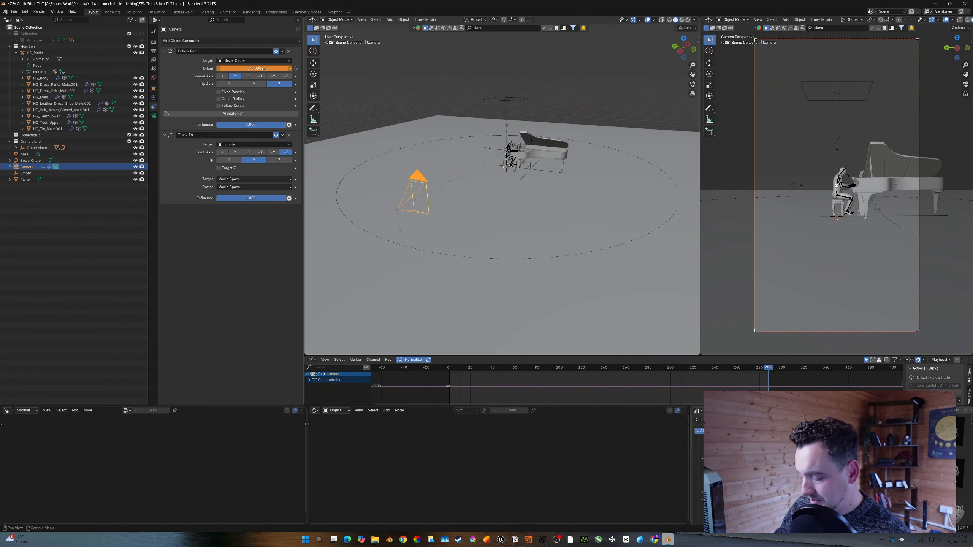
key(i)
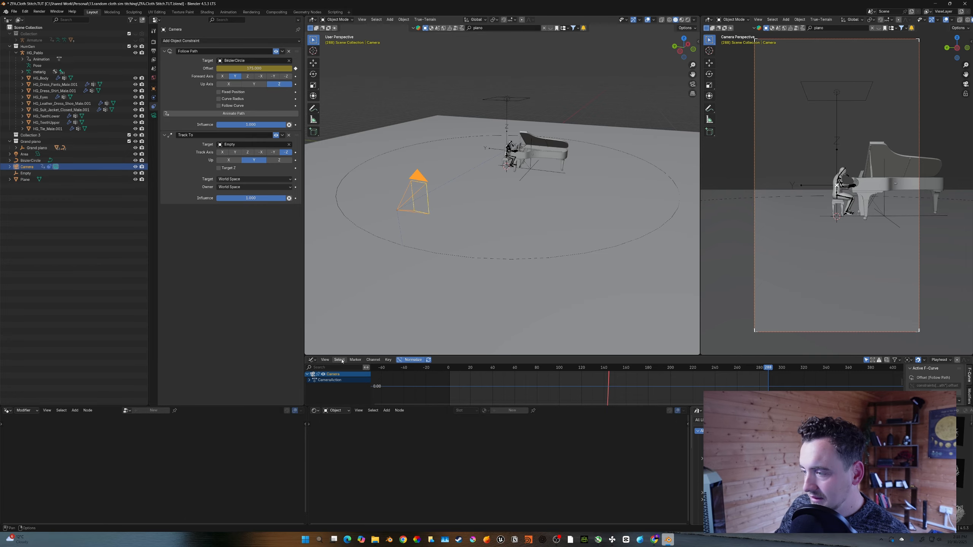
- Set the interpolation of the camera's offset curve to Linear
key(Home)
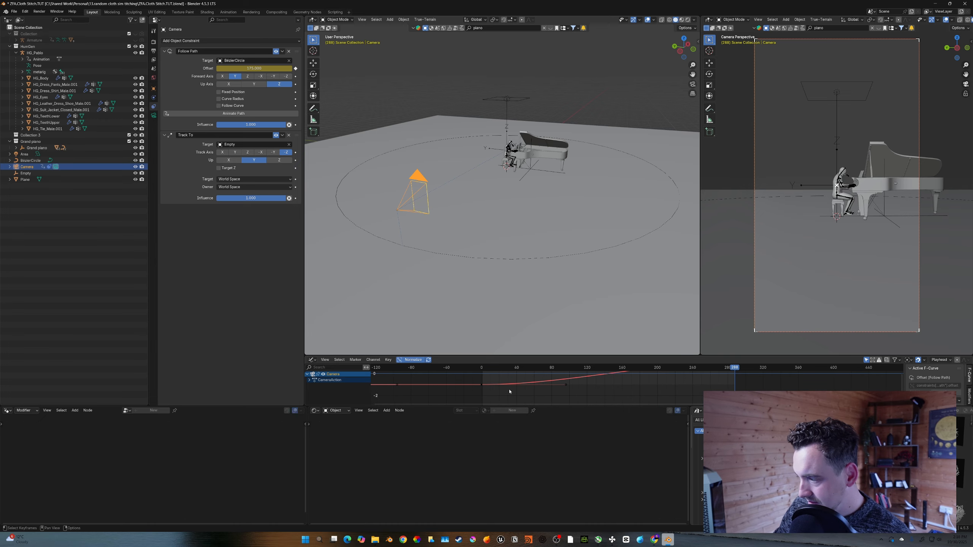
click(517, 394)
right_click(517, 394)
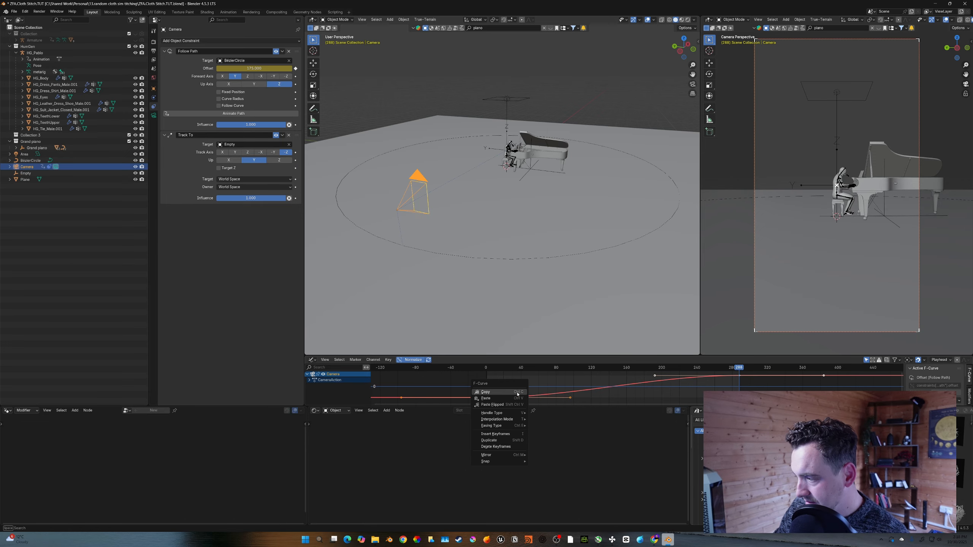
mouse_move(512, 420)
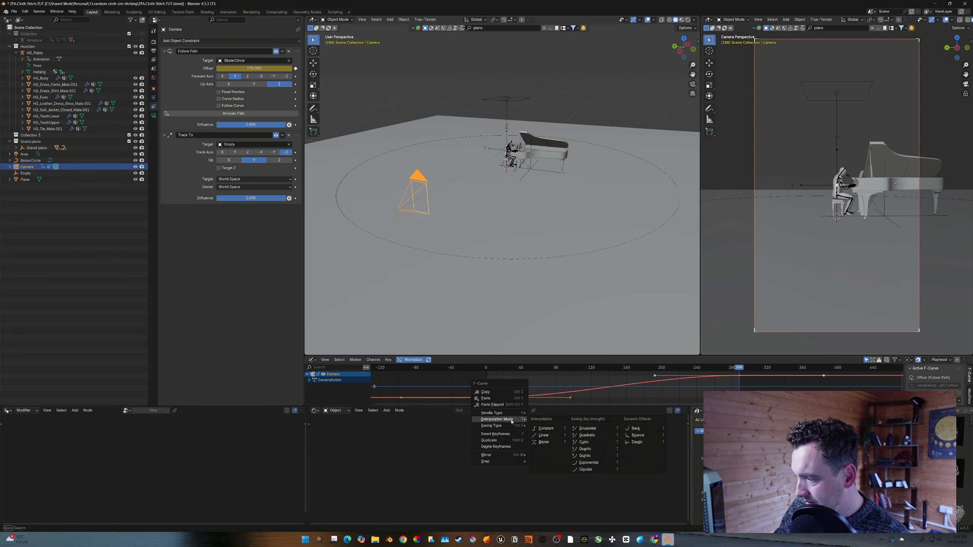
click(543, 435)
- Play the camera animation from the start to preview the orbit
drag(587, 406, 587, 424)
key(shift+Left)
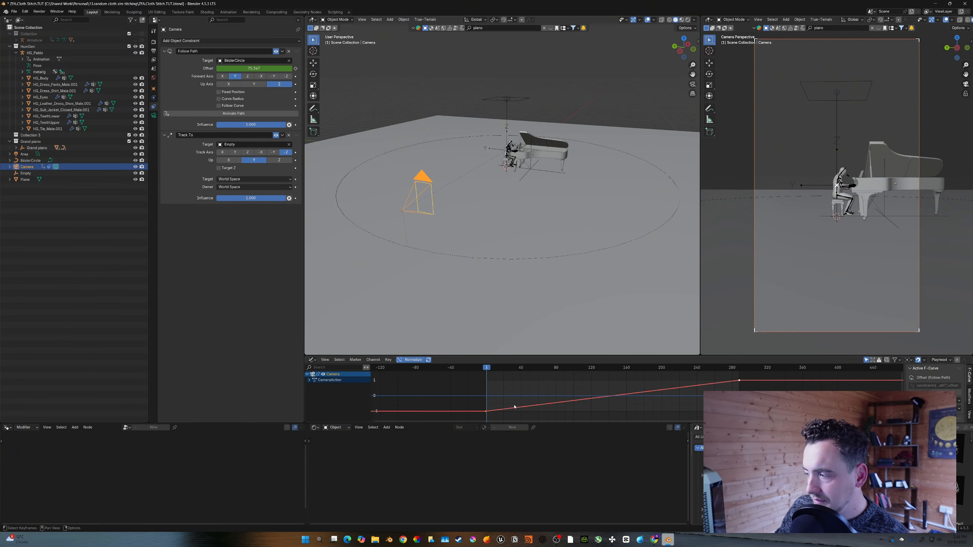
key(space)
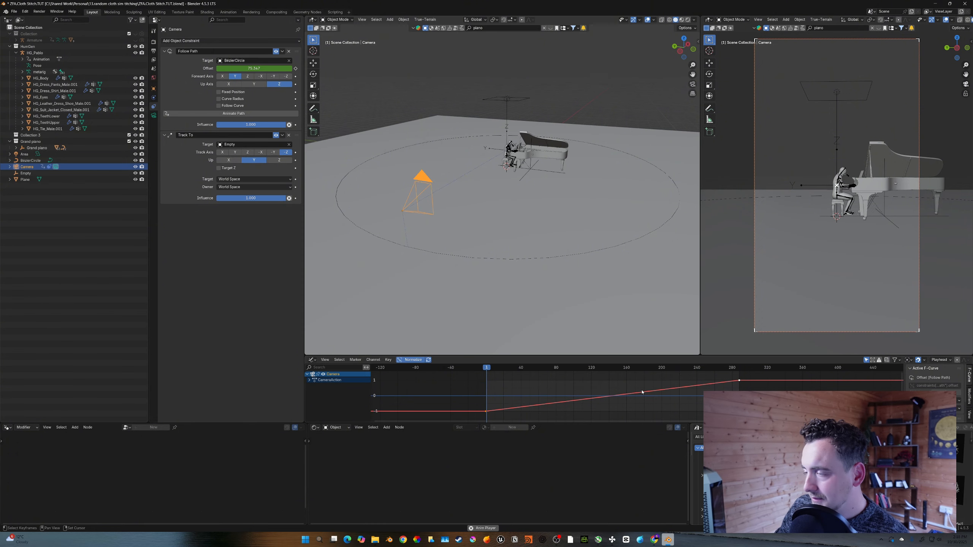
key(space)
- Change the playback sync mode in a temporary Timeline editor and return to the Graph Editor
click(312, 359)
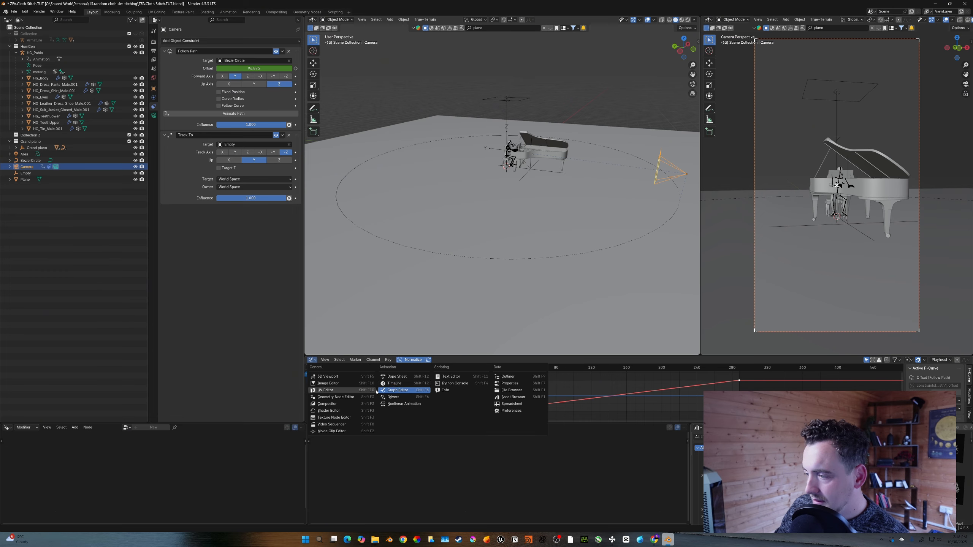
click(401, 384)
click(330, 359)
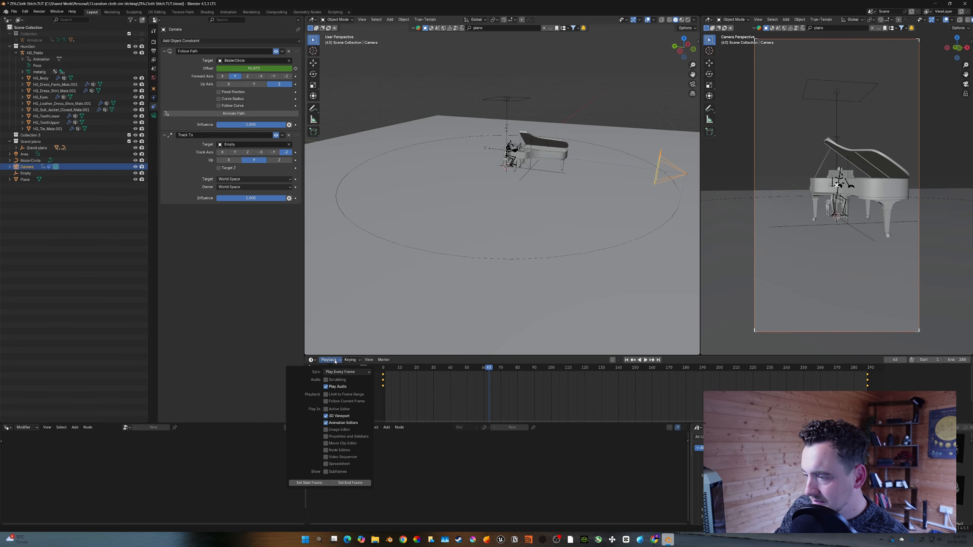
click(339, 372)
click(340, 381)
click(312, 360)
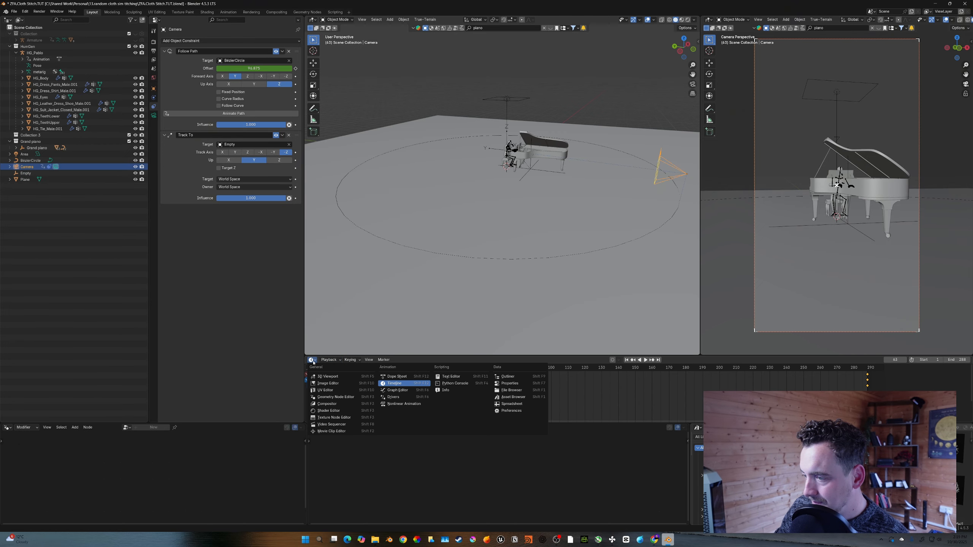
click(398, 392)
- Play back the orbit again from the first frame and step through frames
key(shift+Left)
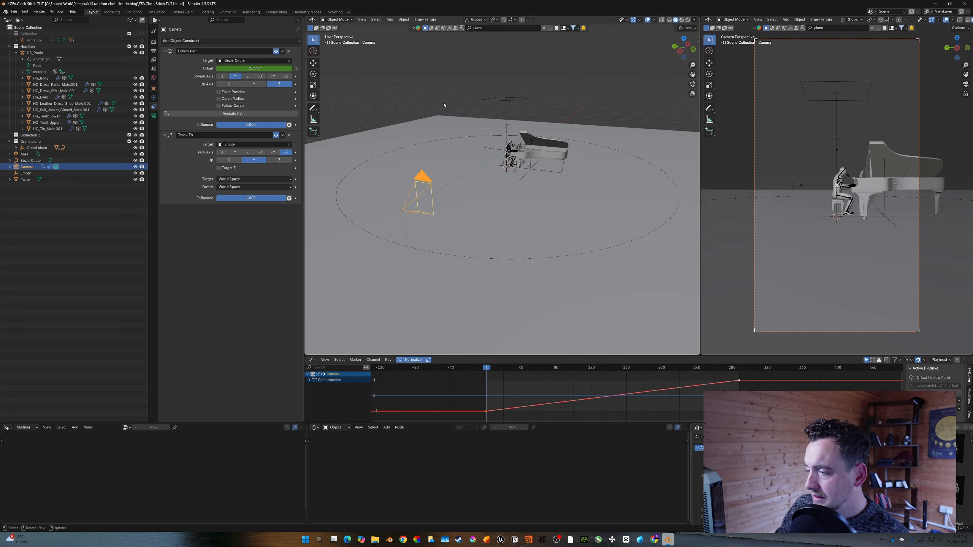
key(space)
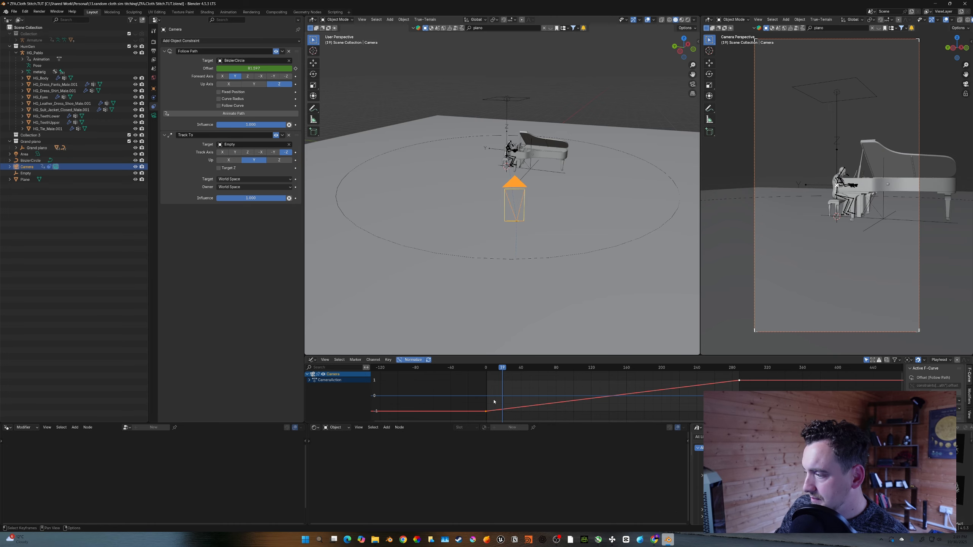
key(shift+Left)
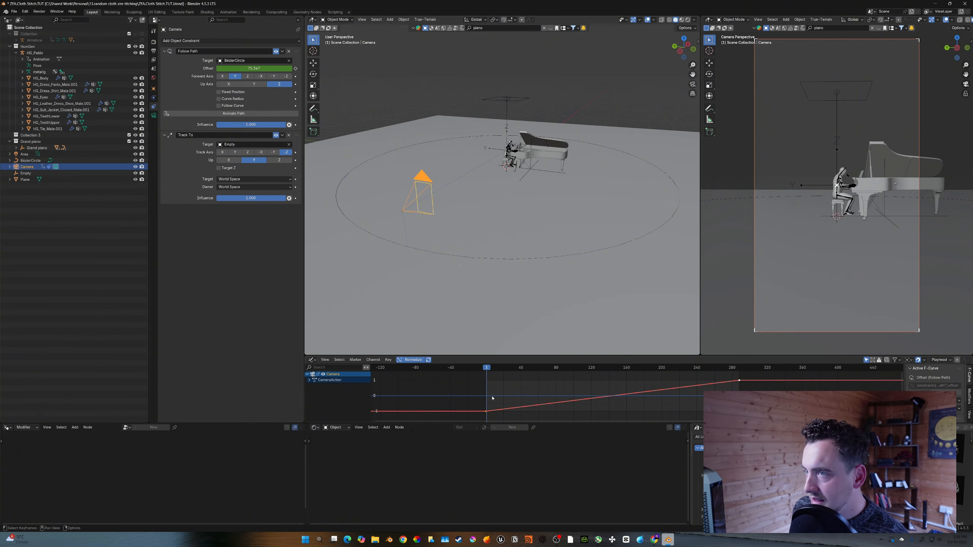
key(Left)
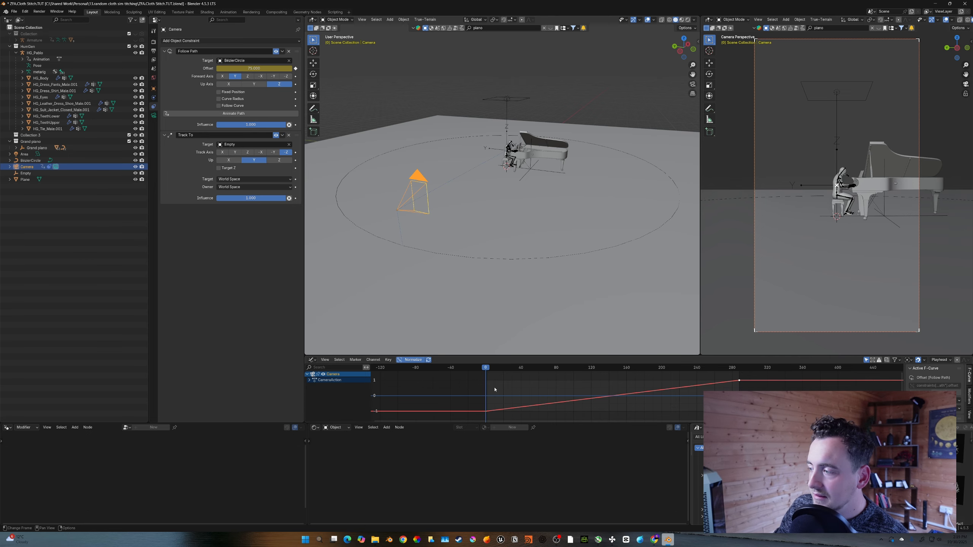
key(Right)
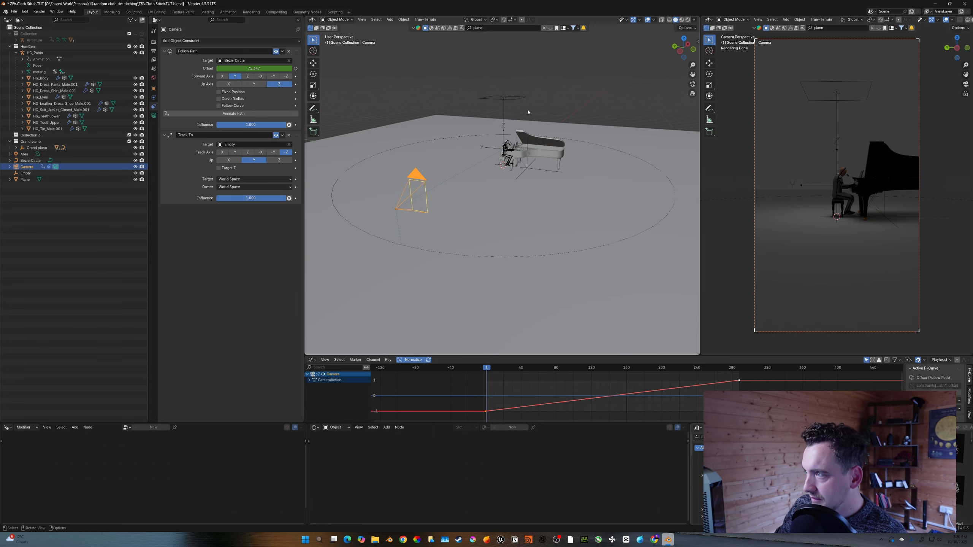
- Select the area light and move it higher along the Z axis above the piano
click(518, 98)
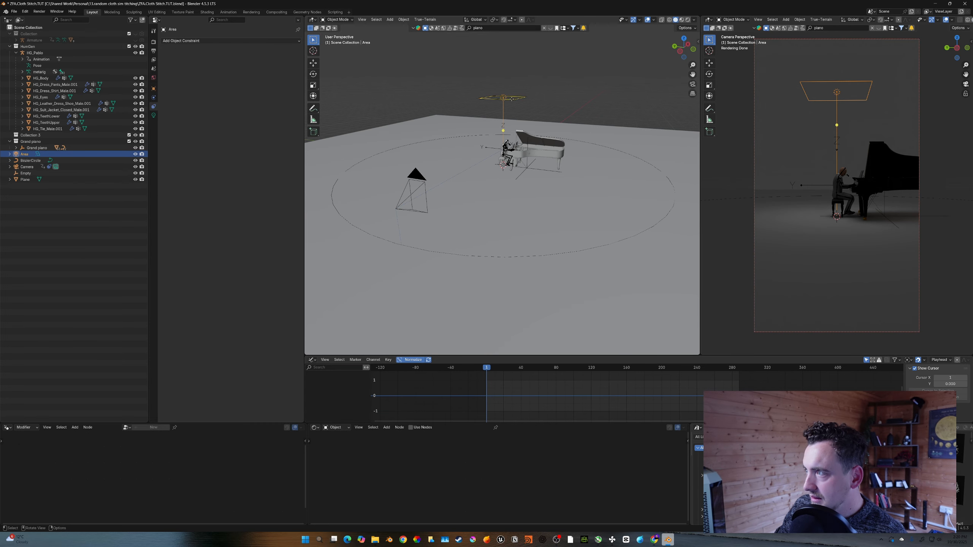
scroll(518, 100, down, 4)
key(g)
key(z)
click(515, 52)
- Set the area light's beam spread to 45° and adjust its power
click(153, 115)
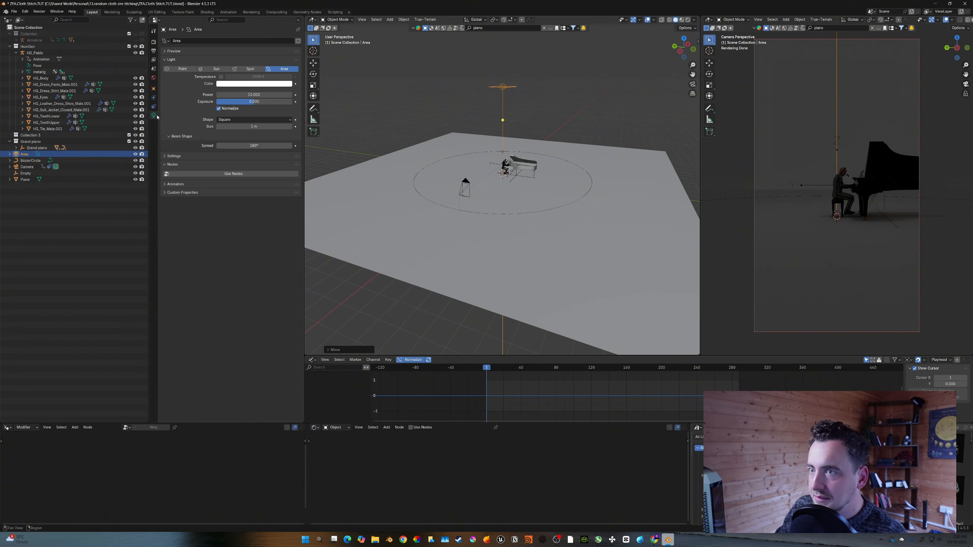
click(262, 146)
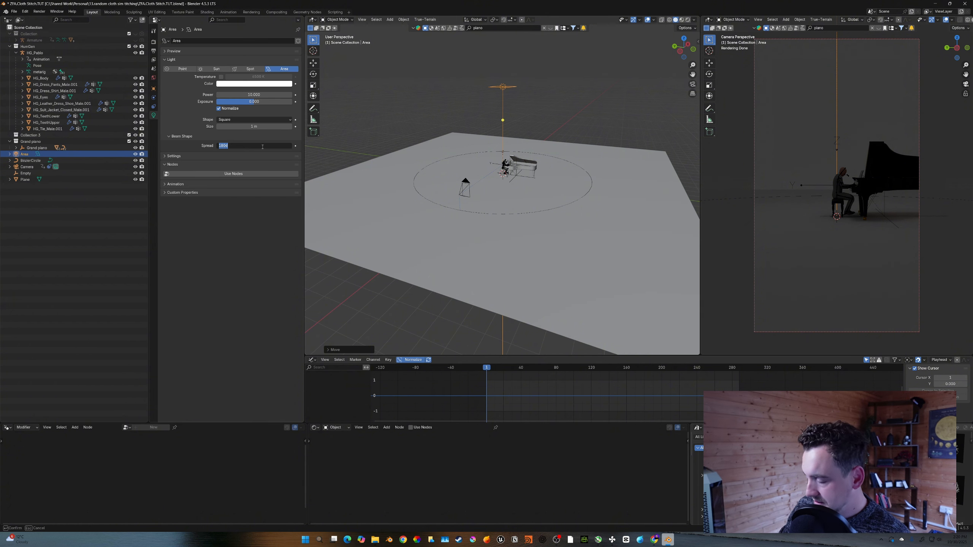
text(45)
key(Return)
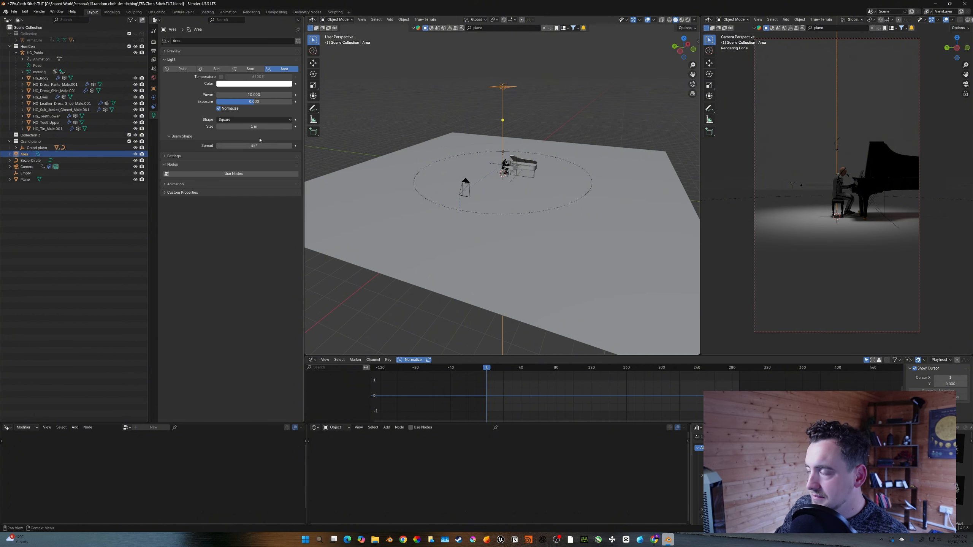
click(258, 95)
- Add a cube and scale it up to enclose the whole scene, including along Z
key(shift+a)
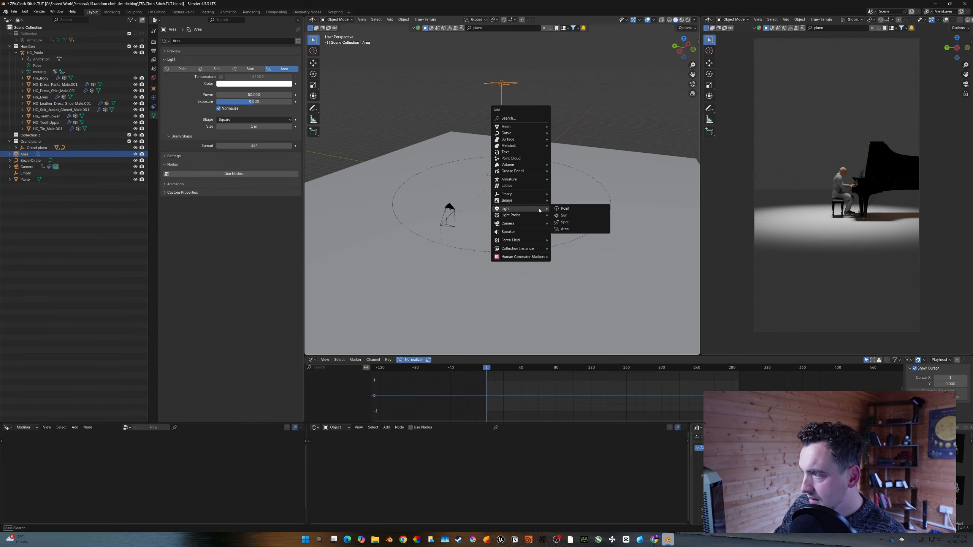
mouse_move(520, 128)
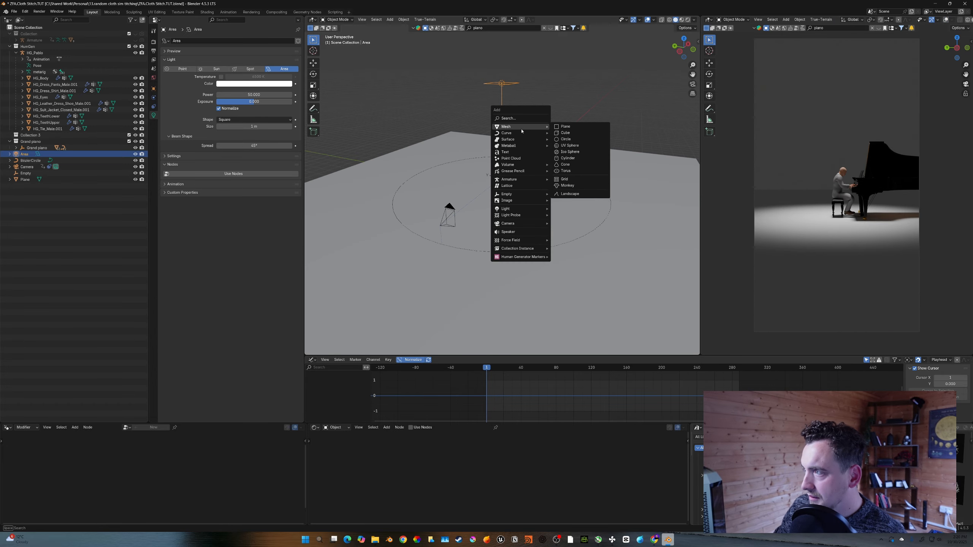
click(567, 133)
scroll(559, 173, down, 5)
key(s)
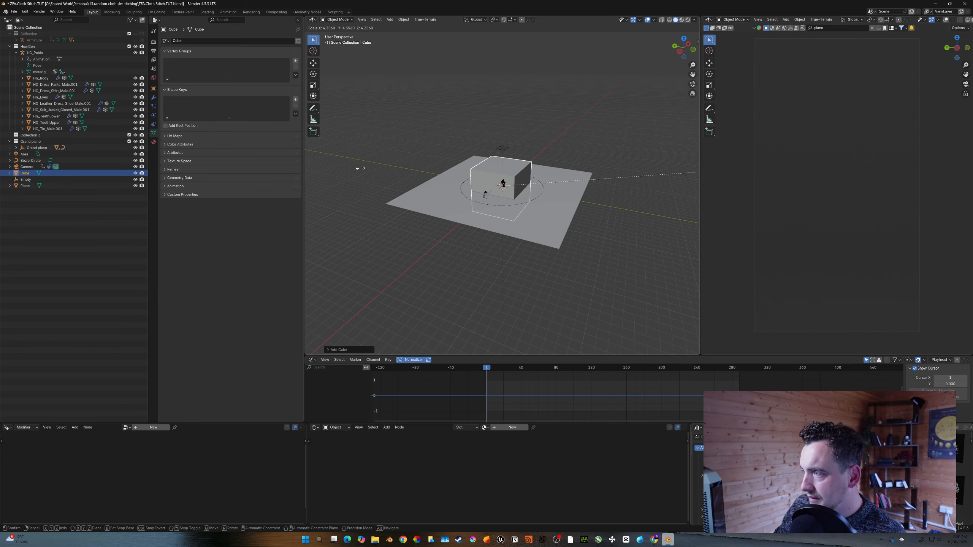
click(540, 220)
key(s)
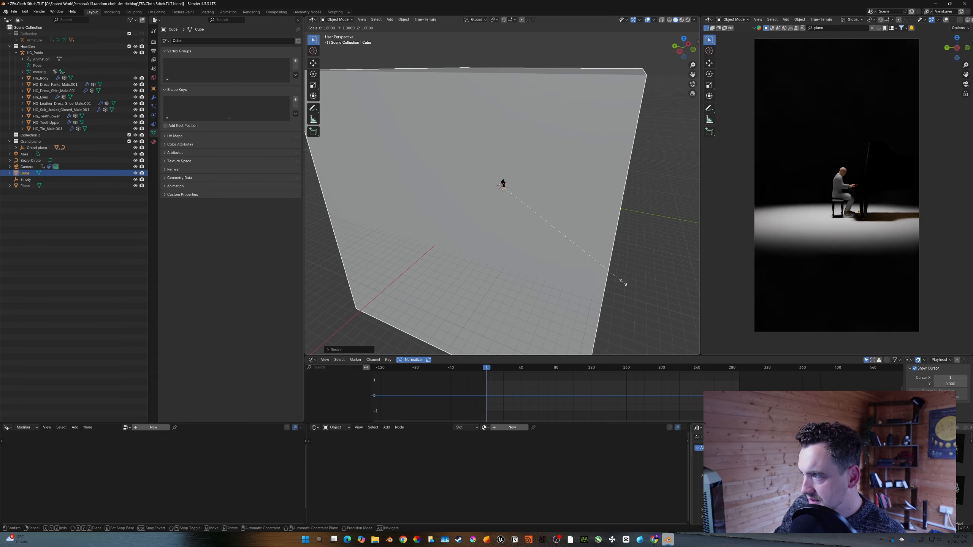
key(z)
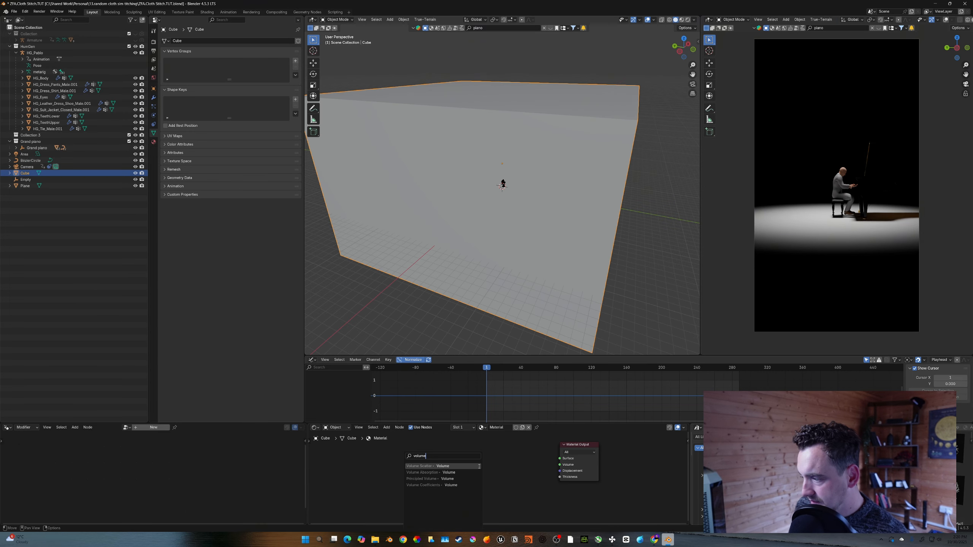
- Add a Volume Scatter node to the cube's material connected to the volume output
click(479, 466)
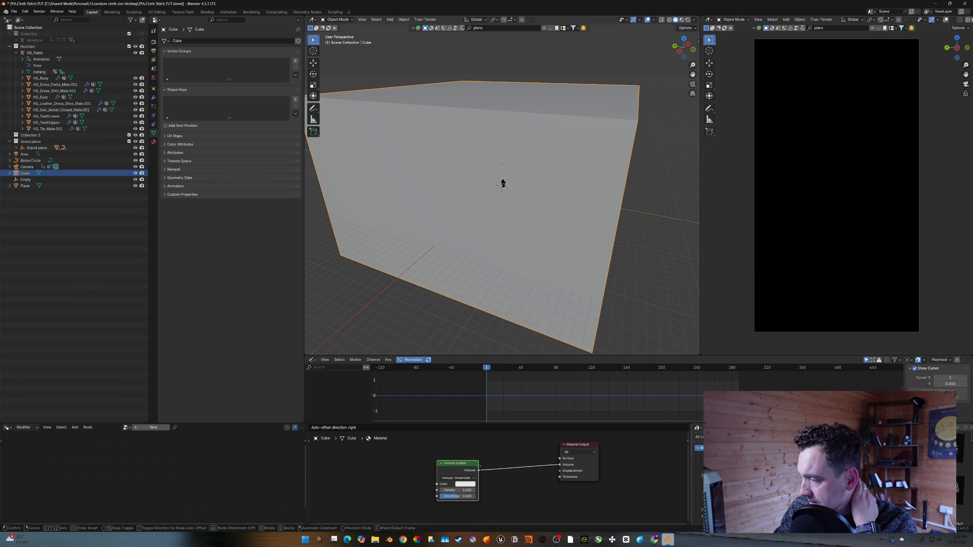
click(464, 466)
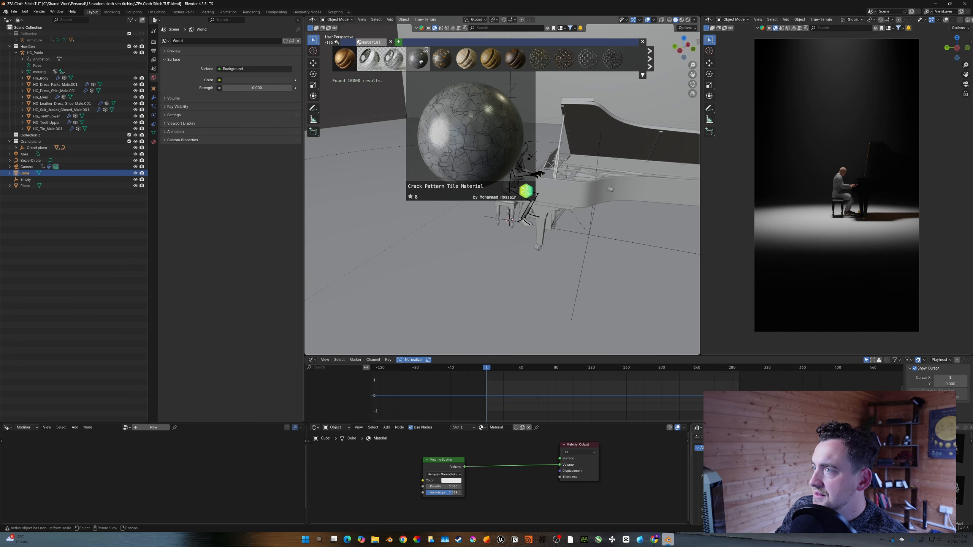
- Apply the Crack Pattern Tile Material to the floor and set its mapping scale to 5 on all axes
drag(421, 61, 464, 255)
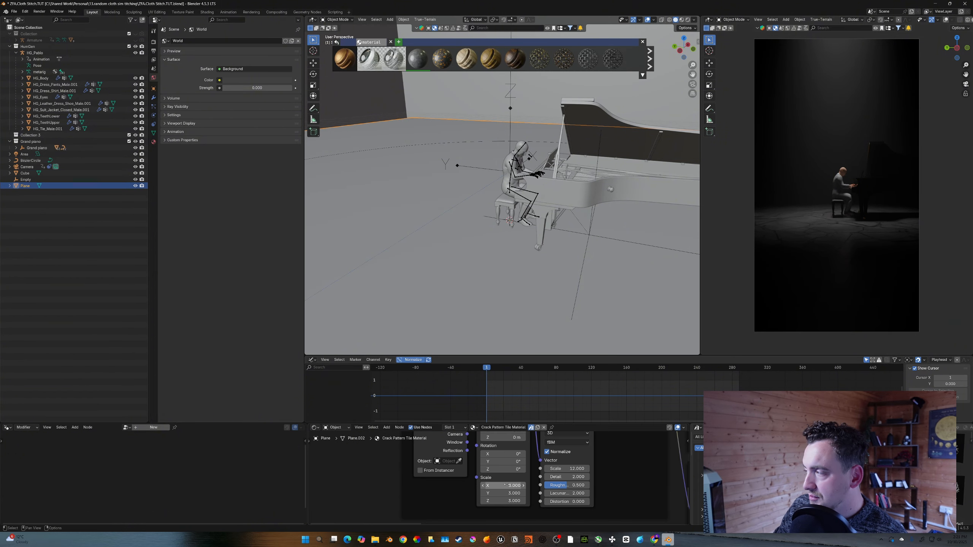
drag(504, 485, 505, 500)
click(507, 476)
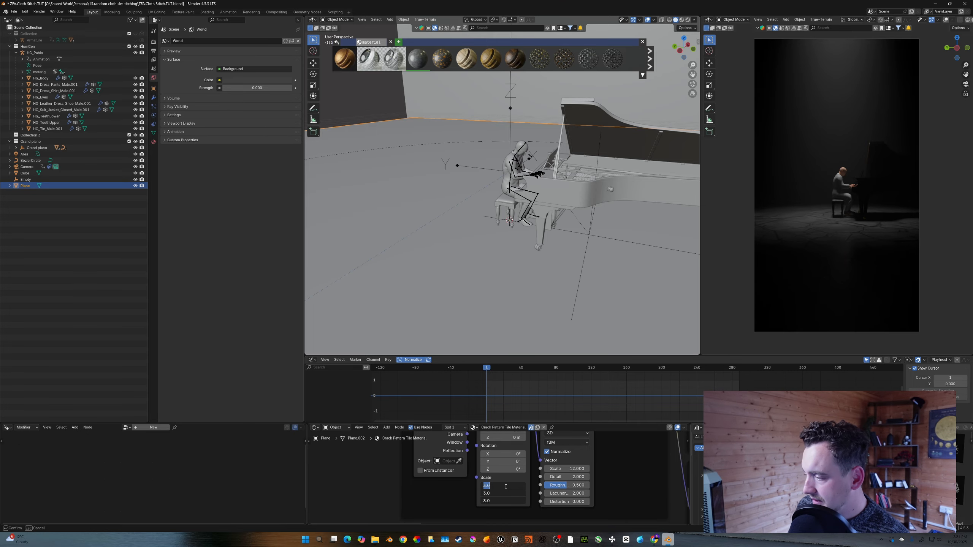
text(5)
key(Return)
- Set the tile material's mapping scale to 1
drag(566, 424, 566, 416)
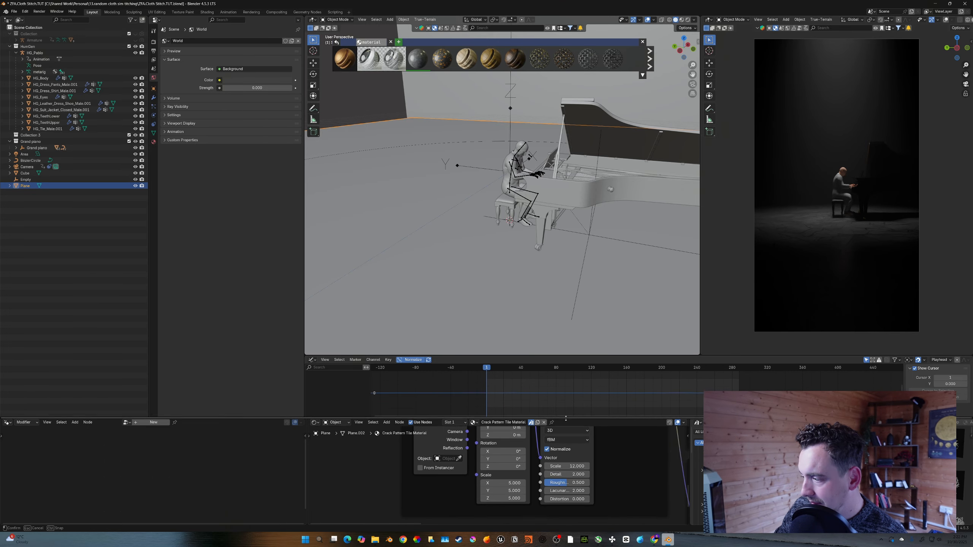
scroll(482, 468, down, 3)
middle_drag(482, 468, 494, 473)
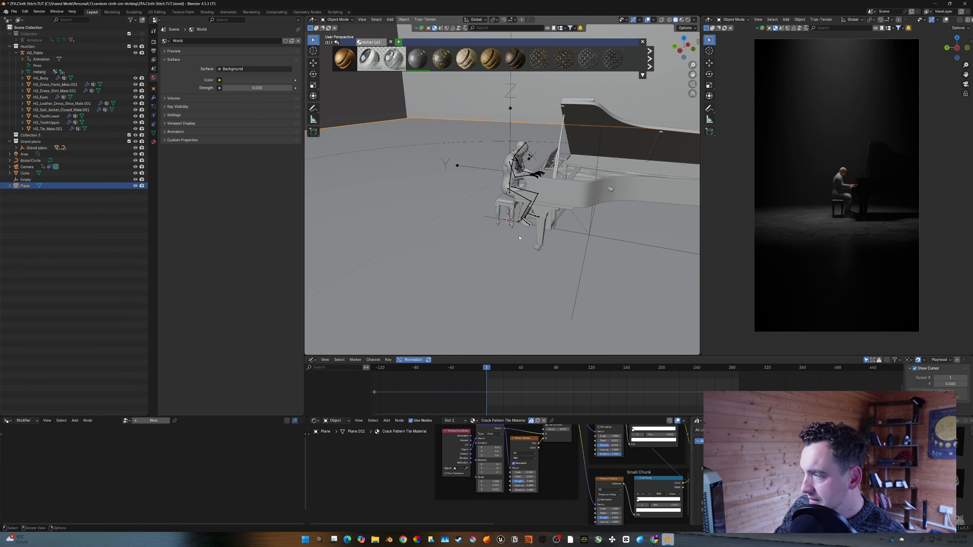
scroll(833, 247, up, 7)
shift+middle_drag(820, 340, 812, 254)
scroll(846, 215, down, 6)
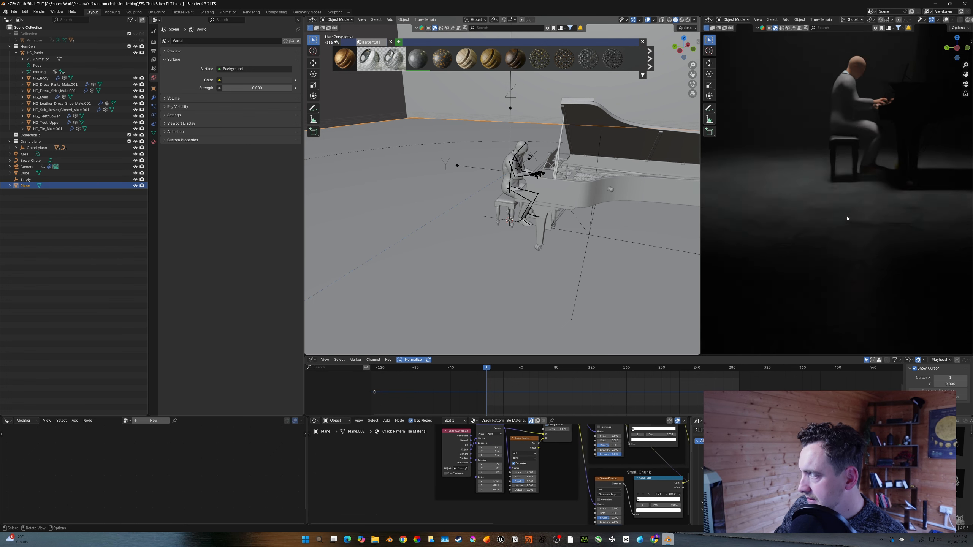
shift+middle_drag(860, 213, 861, 211)
scroll(494, 475, up, 2)
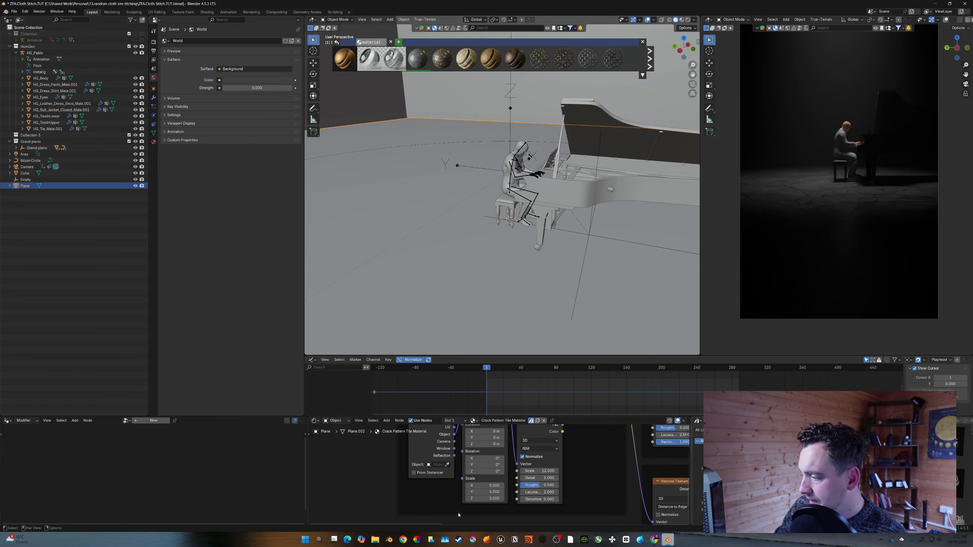
click(485, 485)
text(1)
key(Return)
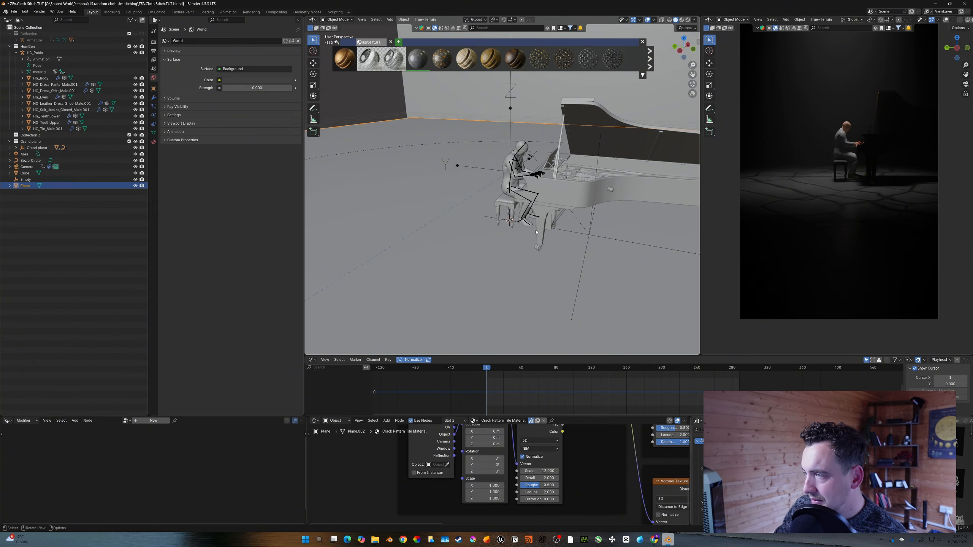
- Set the tile material's mapping scale to 1110 on all three axes
key(s)
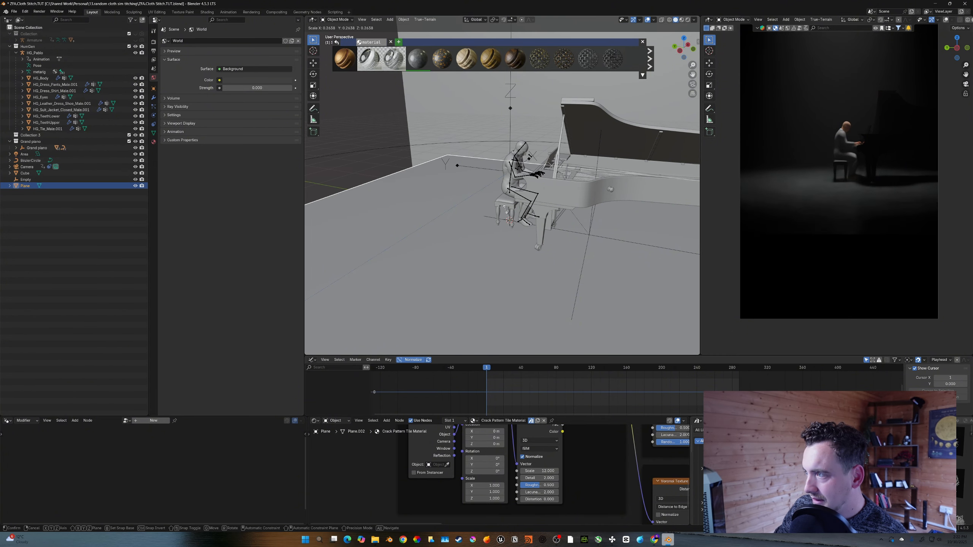
right_click(489, 203)
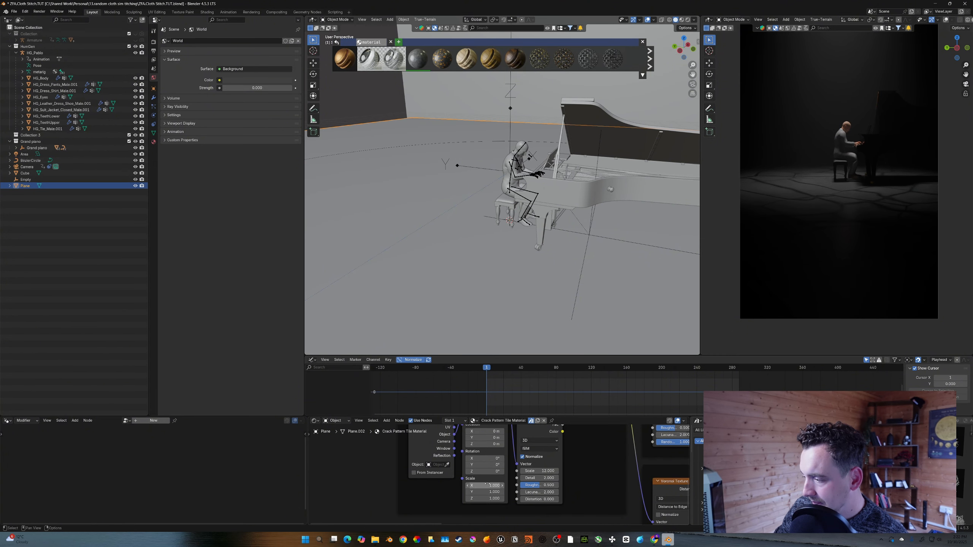
drag(487, 484, 485, 498)
text(5)
key(Return)
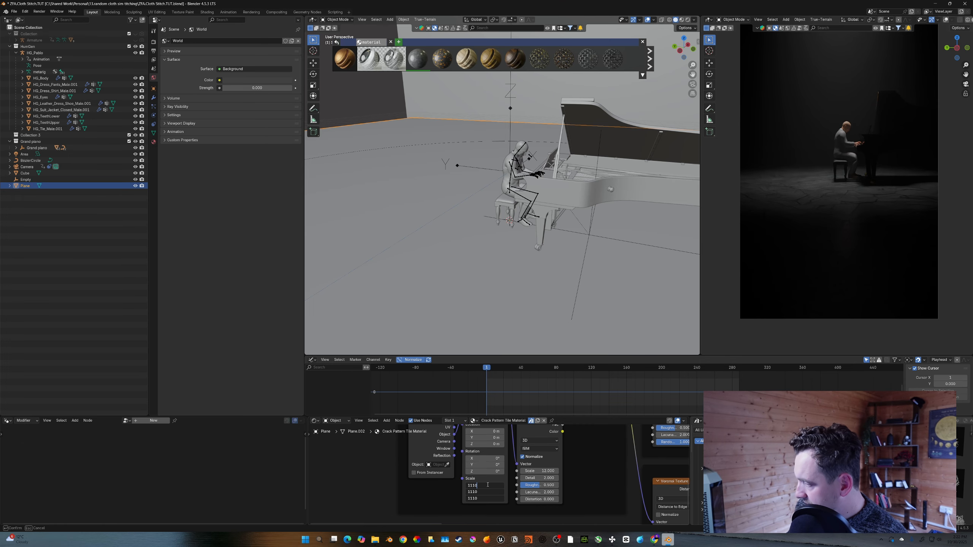
text(1110)
key(Return)
key(Home)
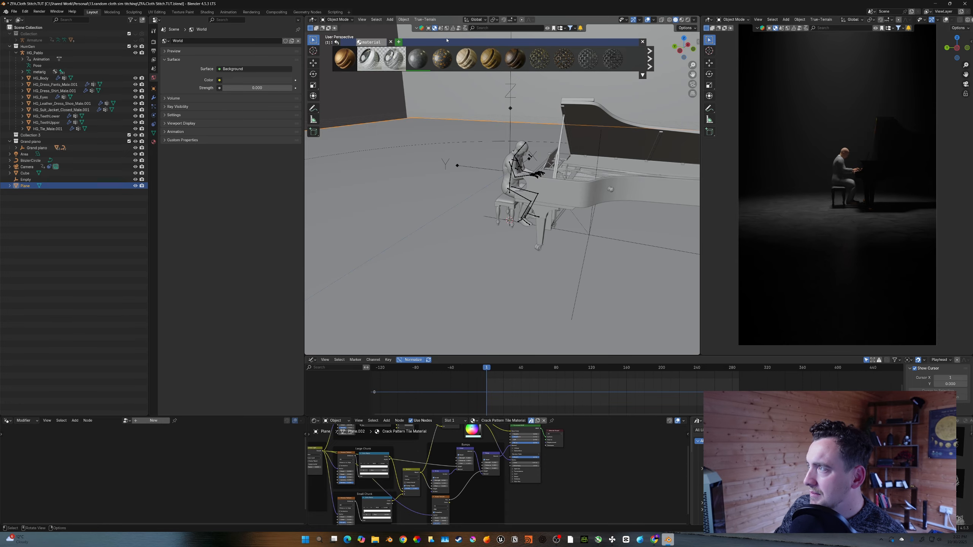
- Search the asset library for column and place the Canopy model near the piano
click(429, 28)
click(512, 28)
text(column)
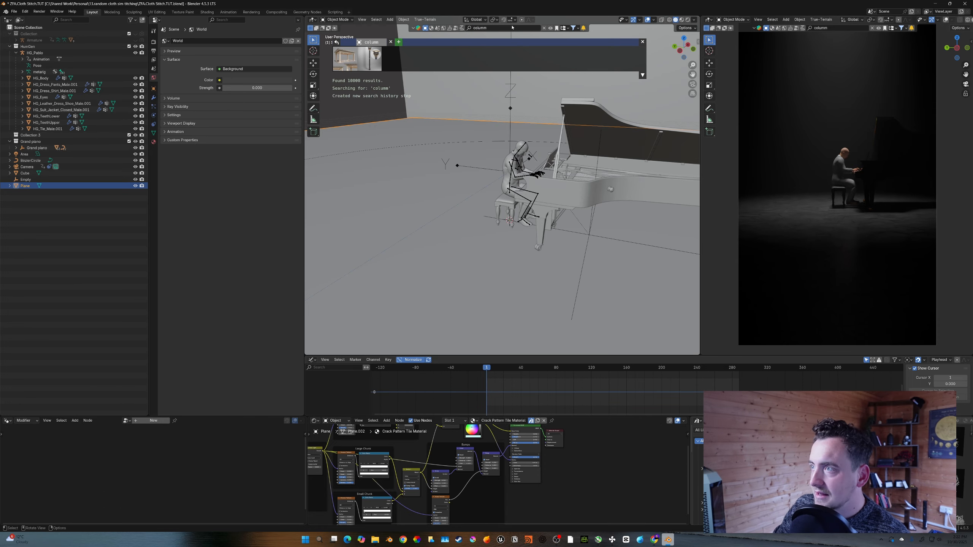
key(Return)
mouse_move(339, 61)
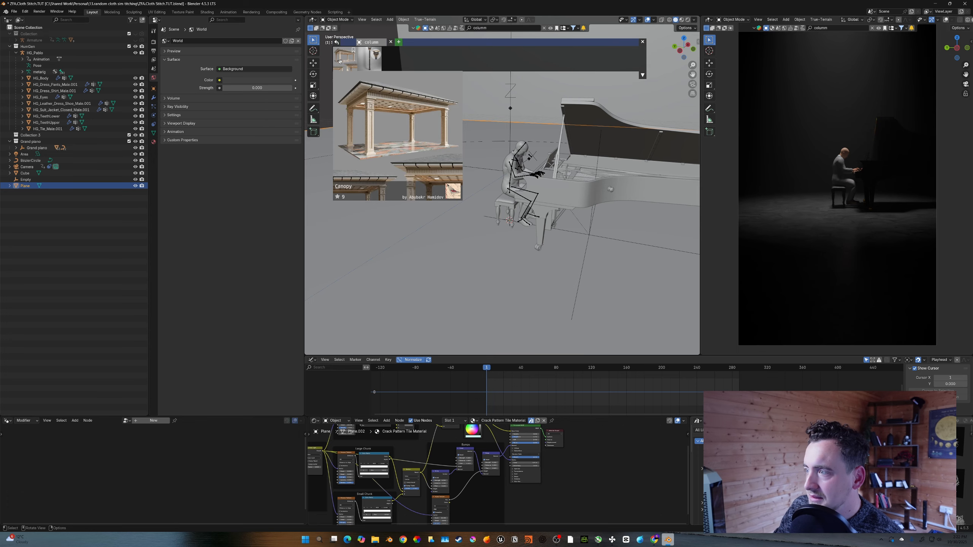
scroll(486, 178, down, 5)
drag(356, 80, 534, 145)
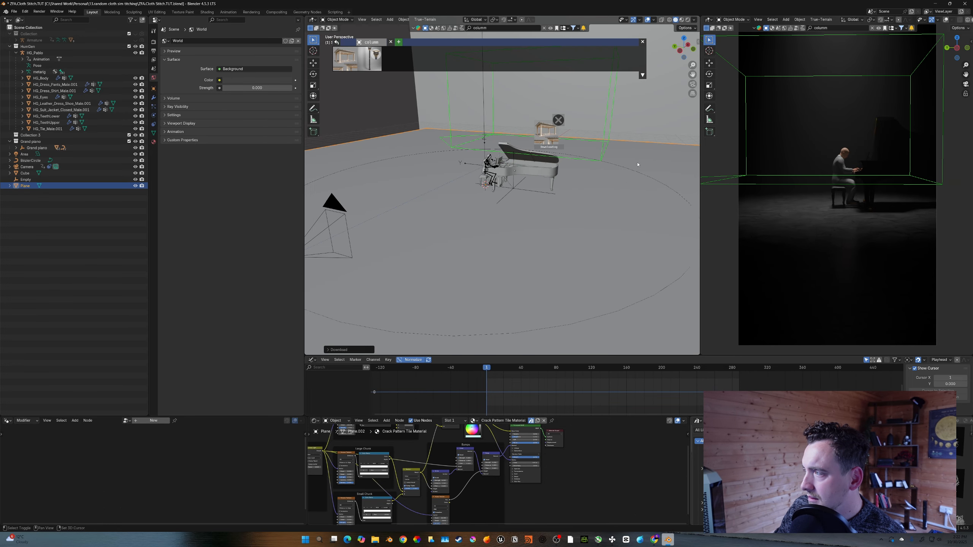
- Move the canopy along the Y axis so it stands over the piano
shift+middle_drag(636, 163, 615, 169)
middle_drag(634, 162, 617, 166)
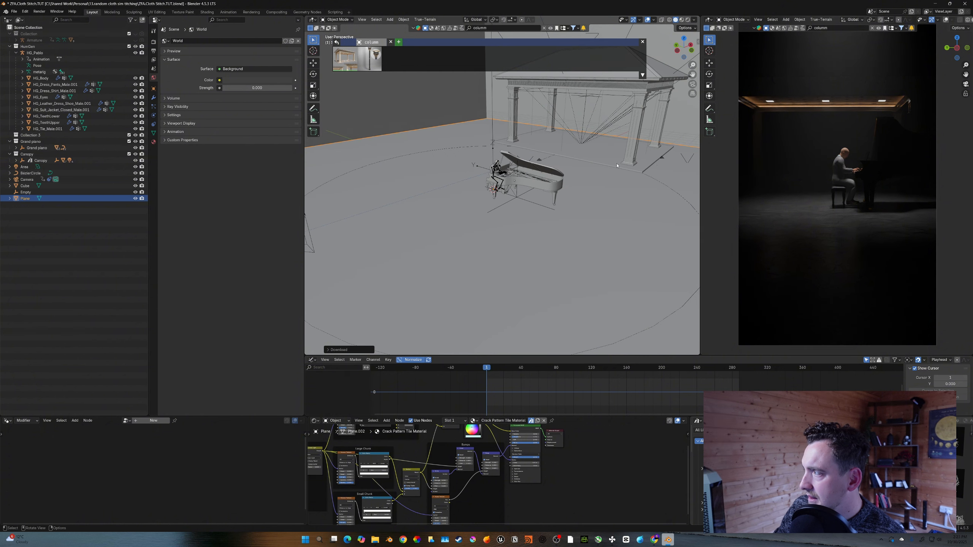
click(653, 163)
key(s)
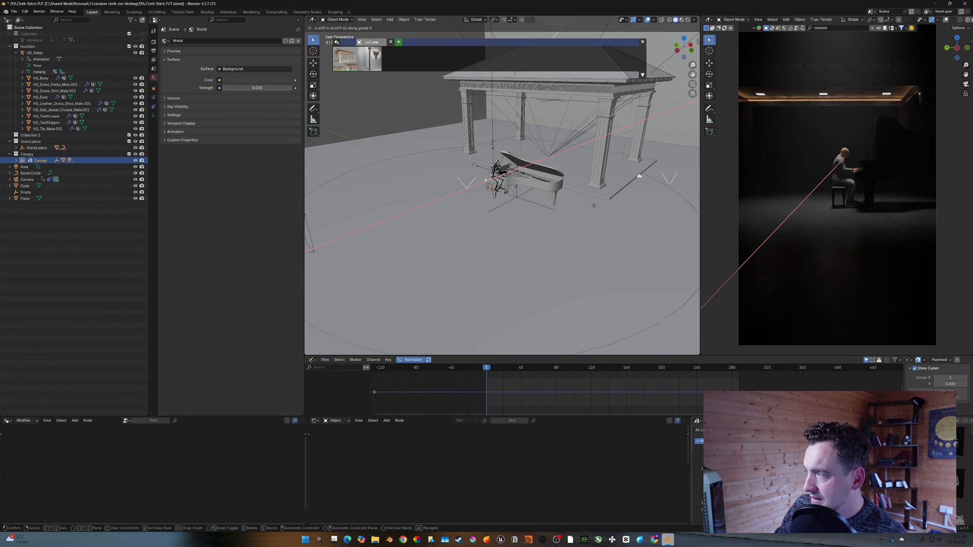
click(617, 198)
middle_drag(616, 198, 602, 194)
- Delete the canopy's roof object
click(573, 101)
key(KP_Decimal)
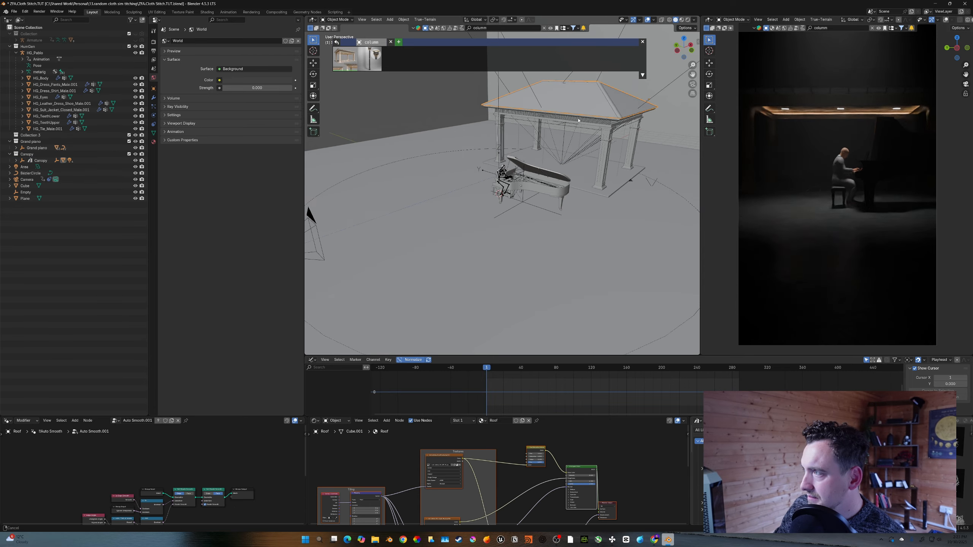
middle_drag(507, 187, 566, 189)
key(x)
click(566, 189)
- Delete the canopy's glass and ceiling panel objects
click(485, 197)
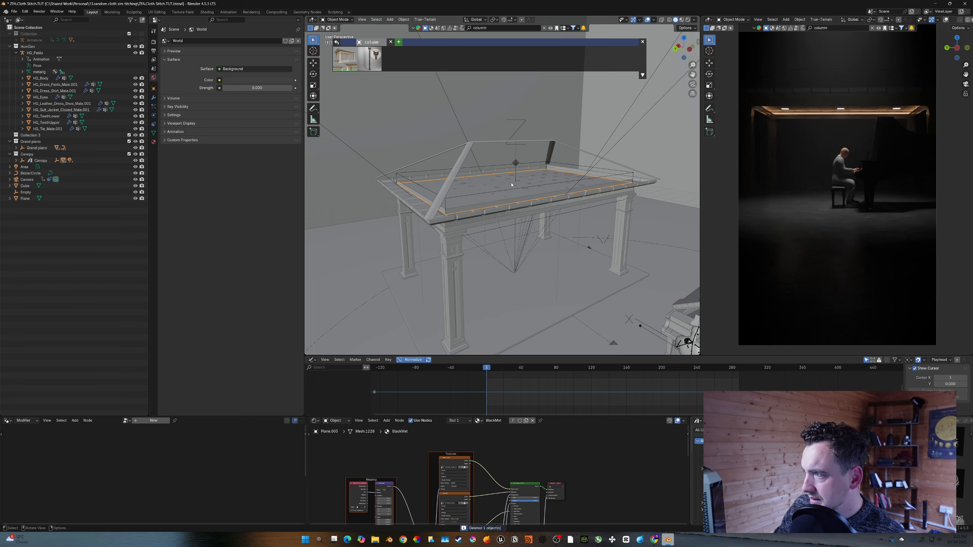
key(KP_Decimal)
key(x)
click(485, 195)
click(487, 196)
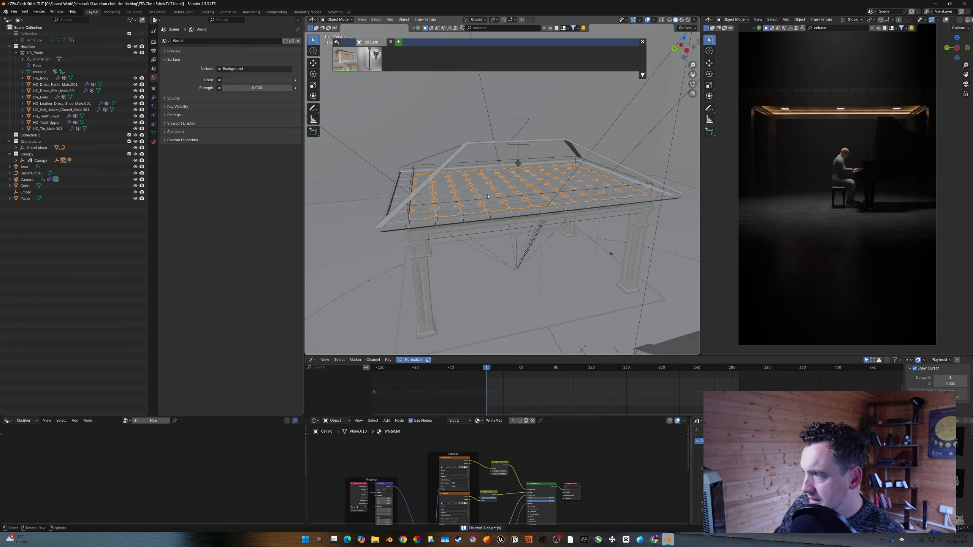
key(x)
click(487, 196)
- Reposition the canopy and scale it along the Y axis around the piano
scroll(488, 197, down, 6)
middle_drag(488, 197, 448, 202)
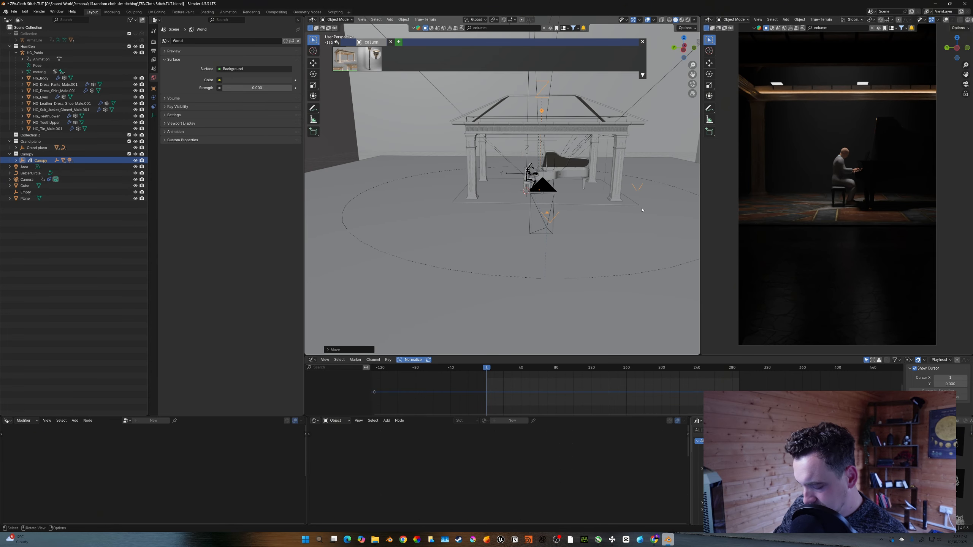
key(s)
key(x)
key(y)
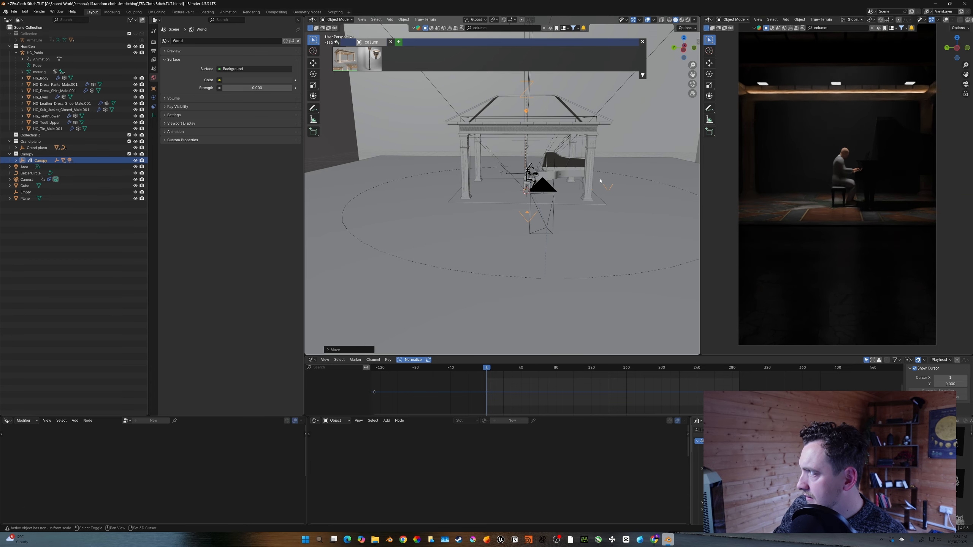
shift+middle_drag(600, 181, 603, 205)
- Search the asset library for vase and place the Decorative vase with branches beside the piano
click(502, 27)
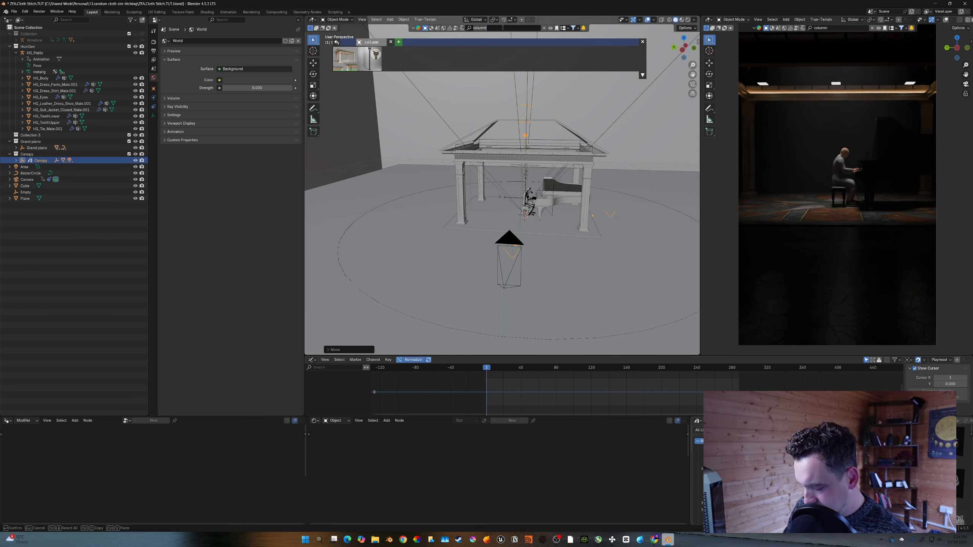
text(vase)
key(Return)
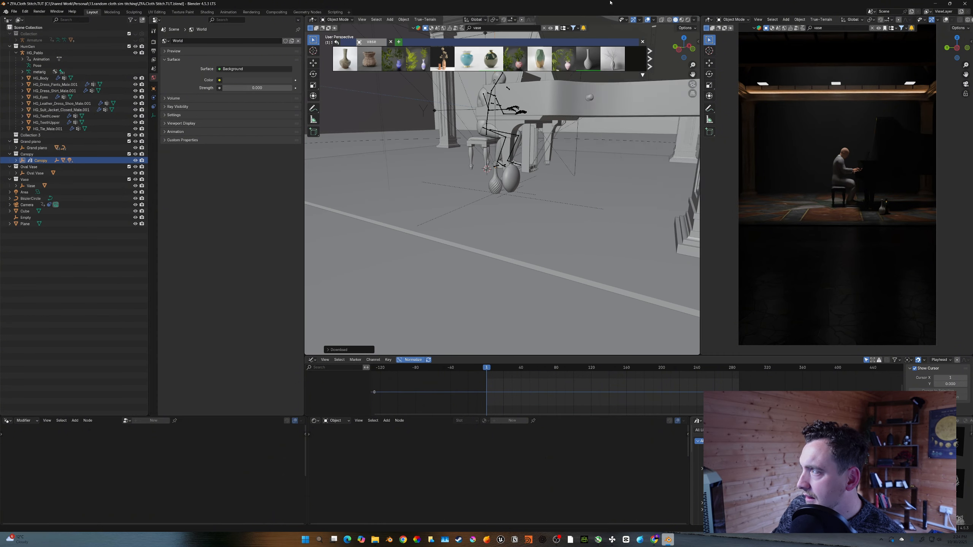
mouse_move(615, 66)
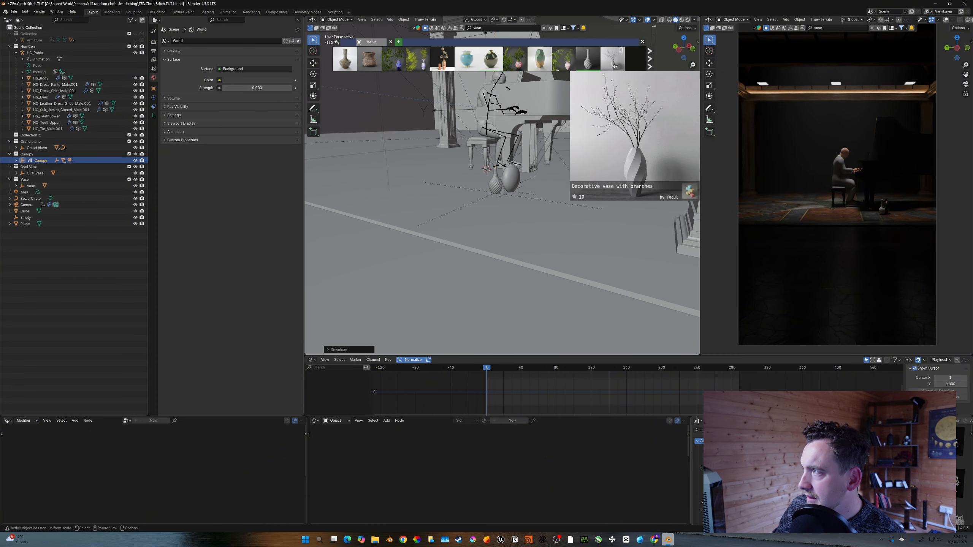
drag(614, 64, 521, 206)
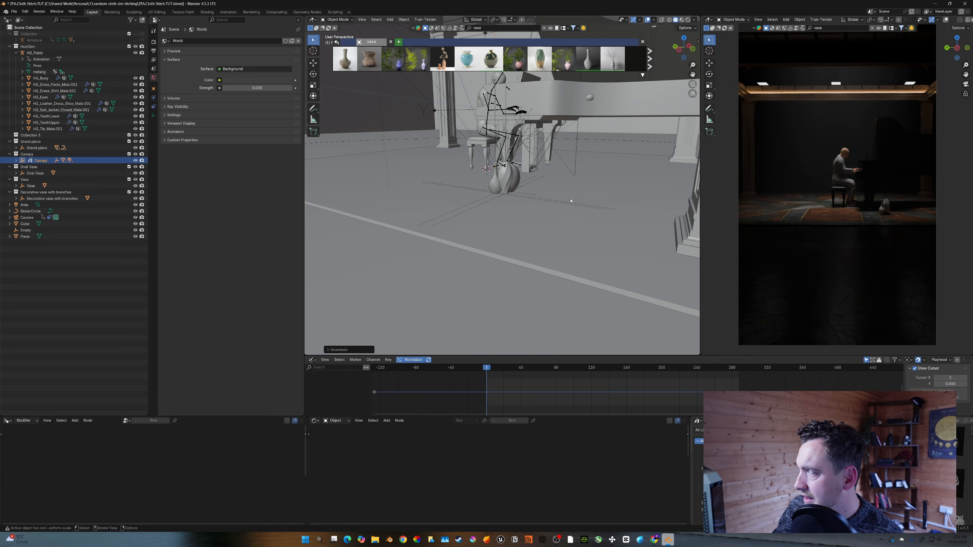
- Reposition the decorative vase with branches next to the piano's front leg
click(506, 191)
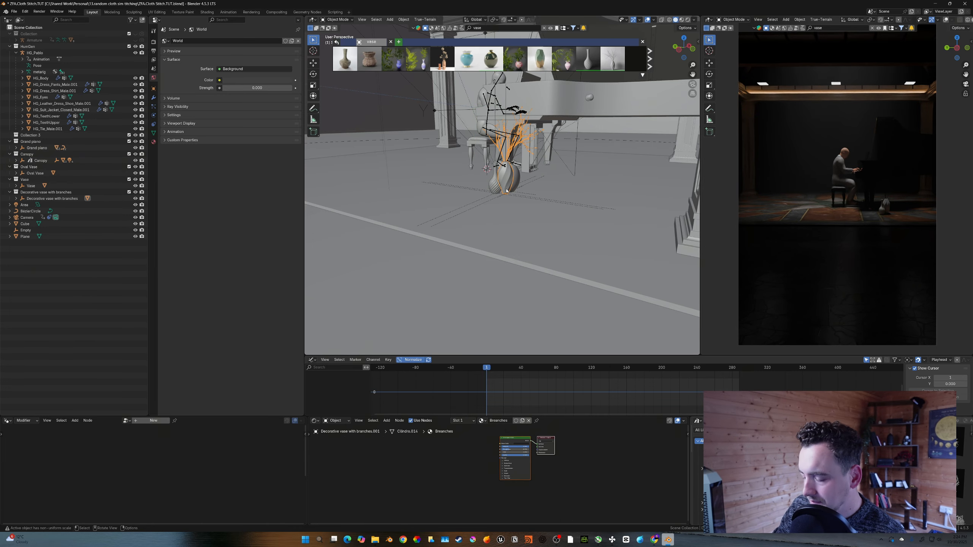
drag(506, 191, 508, 198)
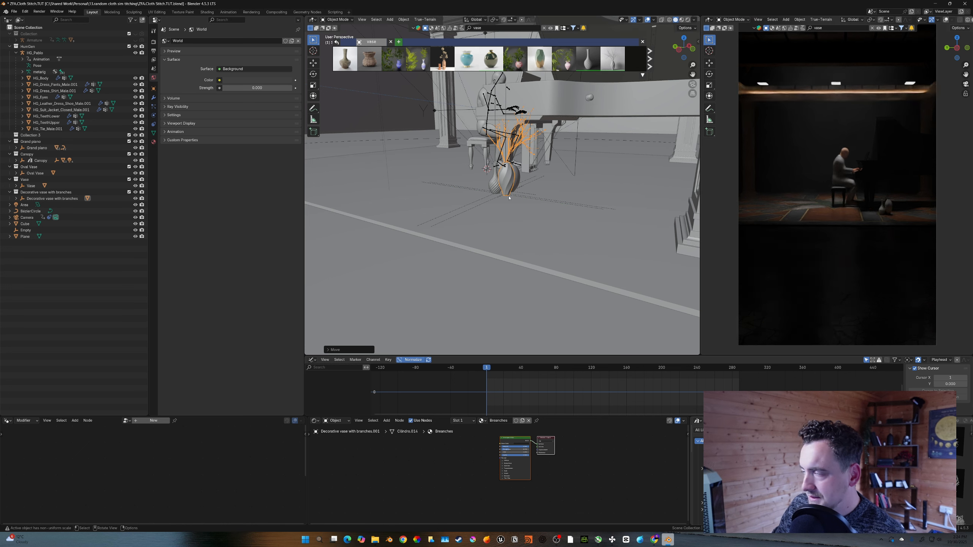
middle_drag(508, 198, 455, 211)
mouse_move(525, 67)
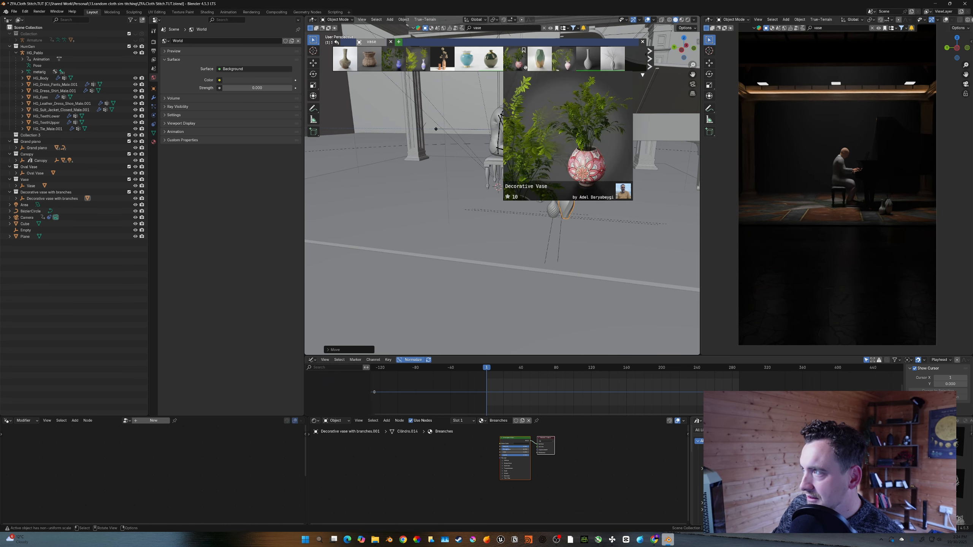
scroll(524, 65, down, 5)
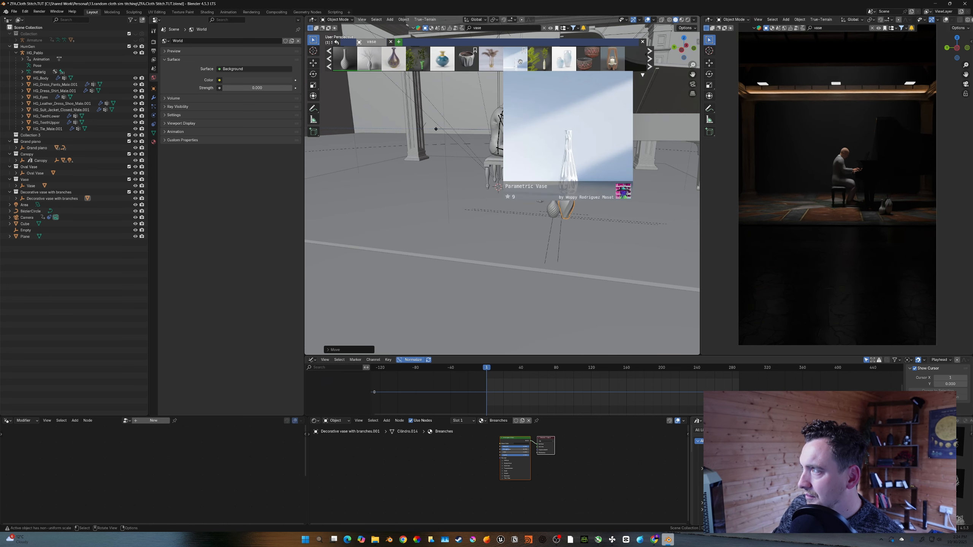
scroll(520, 61, down, 2)
scroll(536, 164, down, 4)
mouse_move(537, 164)
middle_down()
mouse_move(525, 171)
mouse_move(534, 174)
middle_up()
scroll(550, 111, up, 2)
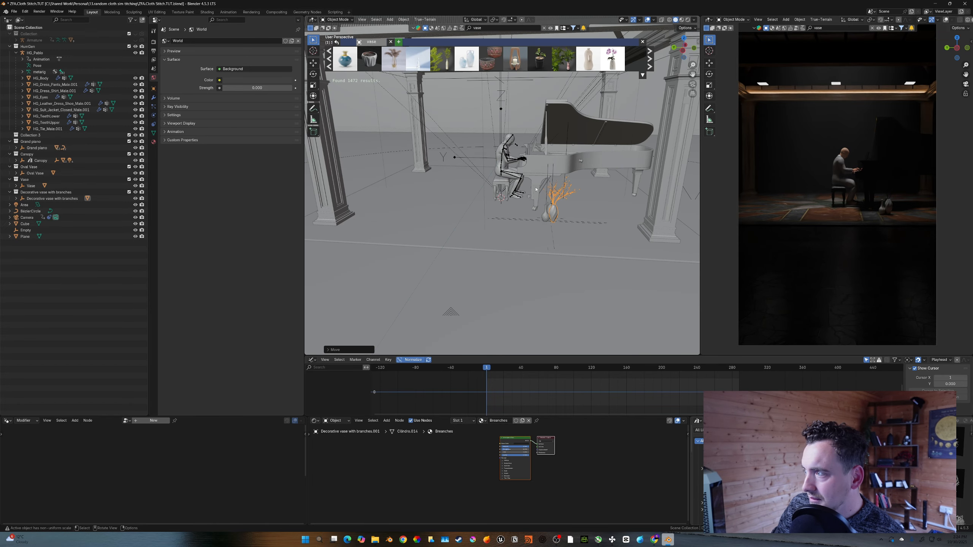
- Search the asset library for chair, love seat and fancy coach
click(485, 29)
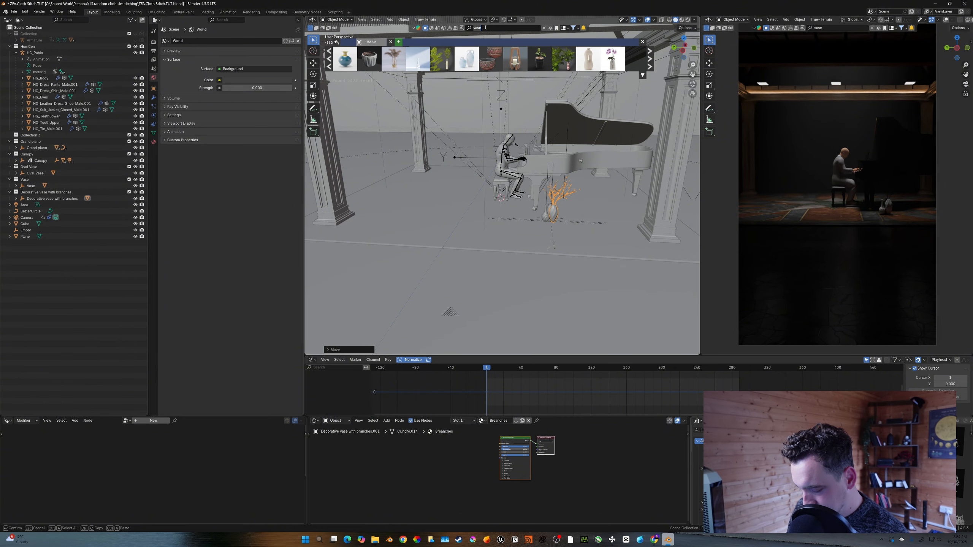
text(chair)
key(Return)
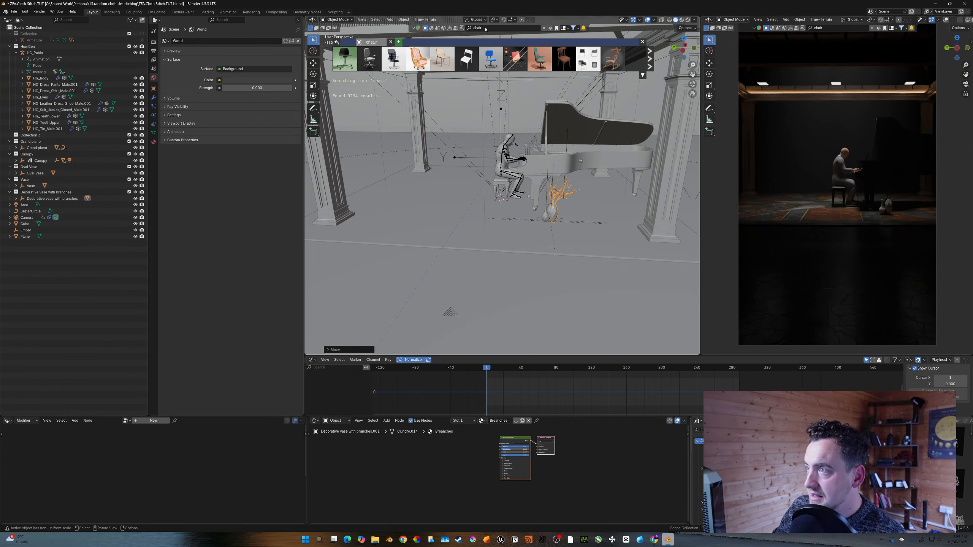
mouse_move(494, 57)
click(499, 29)
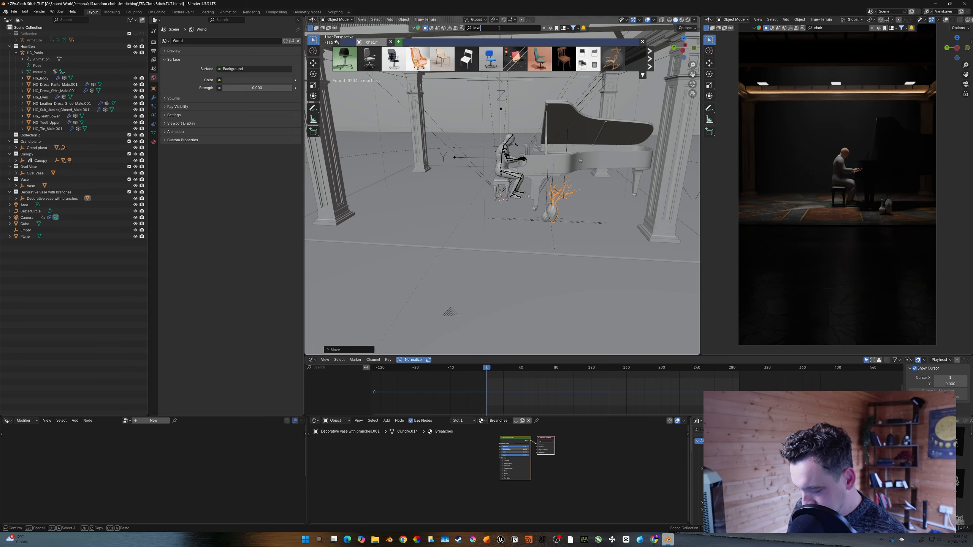
text(love seat)
key(Return)
click(498, 27)
text(fa)
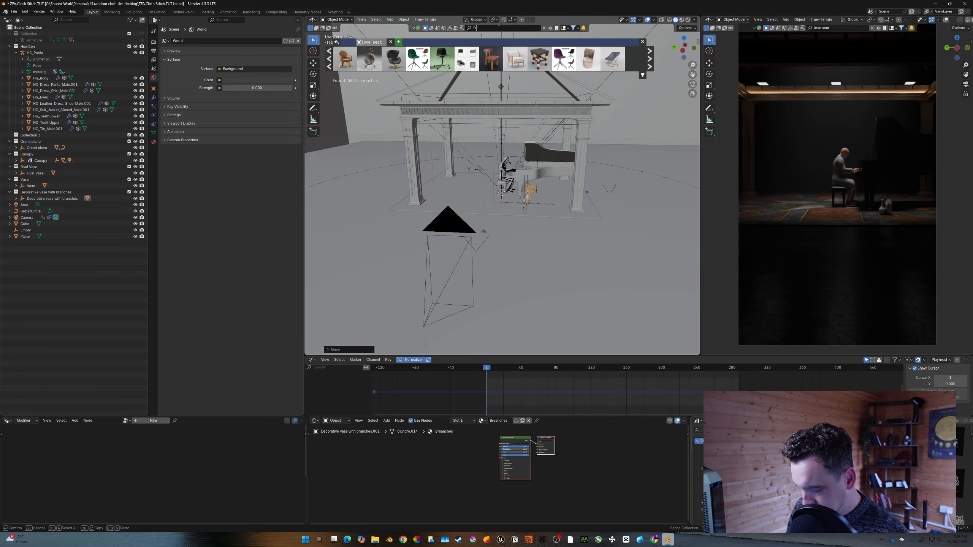
text(ncy coach)
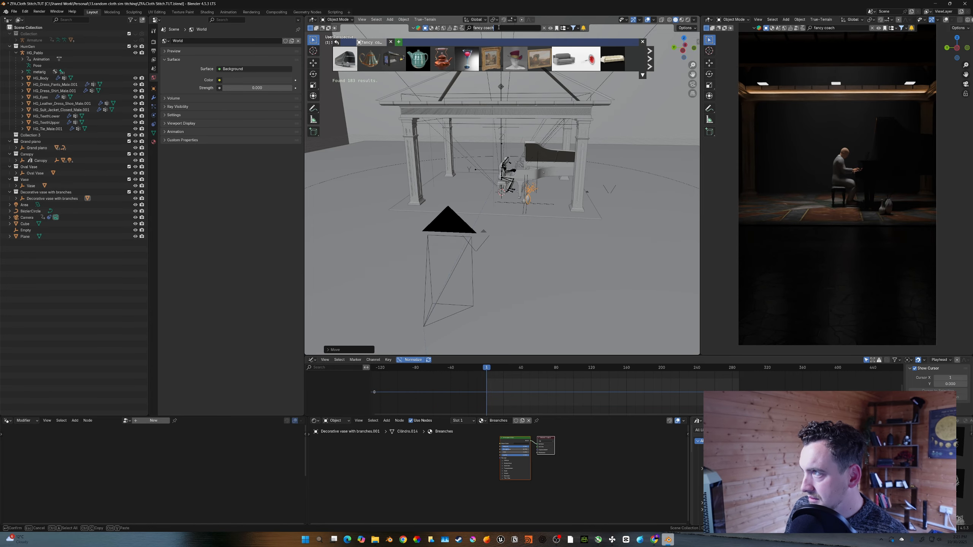
key(Return)
- Place a fancy picture frame from the asset library on the back wall behind the piano
scroll(498, 180, up, 6)
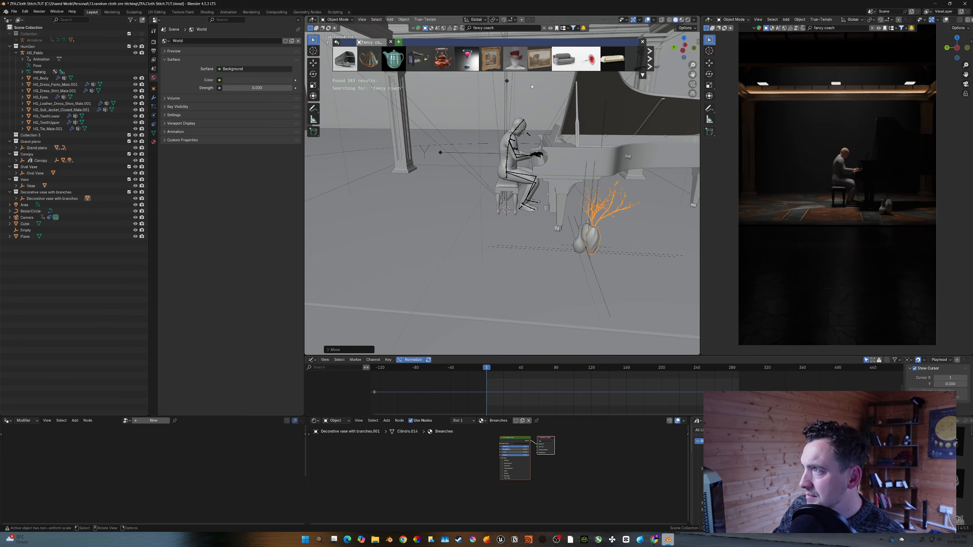
mouse_move(535, 60)
shift+middle_drag(529, 151, 567, 183)
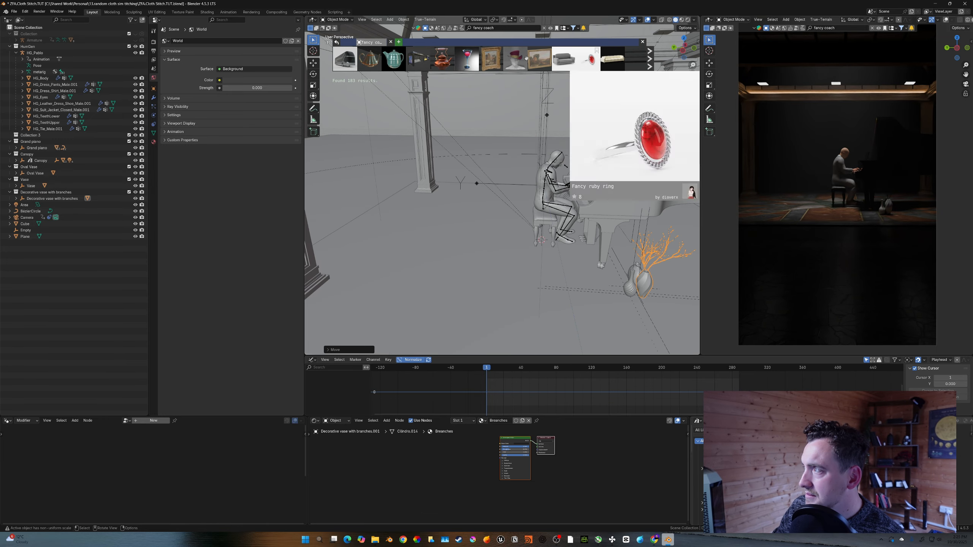
drag(547, 63, 441, 110)
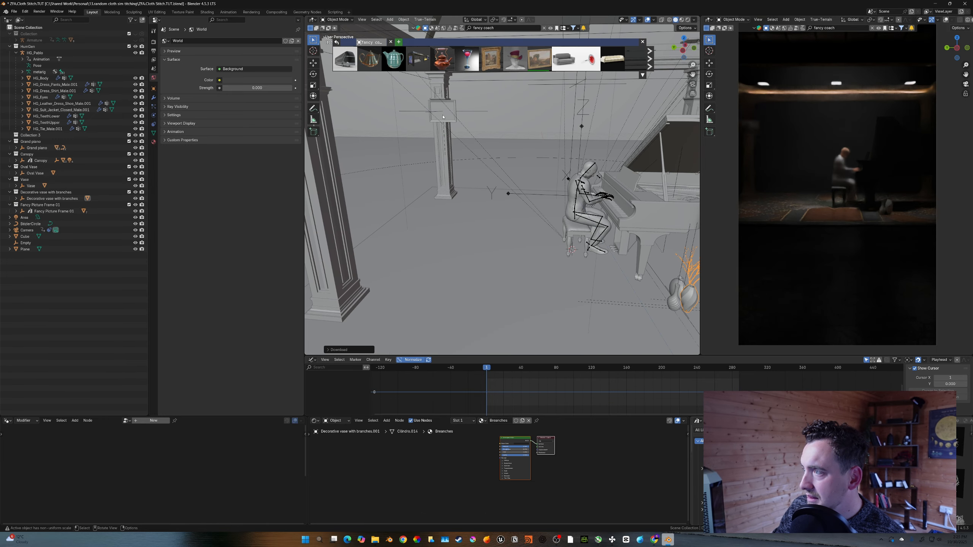
- Move the picture frame along the Y axis, scale it down and position it on the back wall
key(g)
key(y)
click(546, 150)
key(s)
click(570, 184)
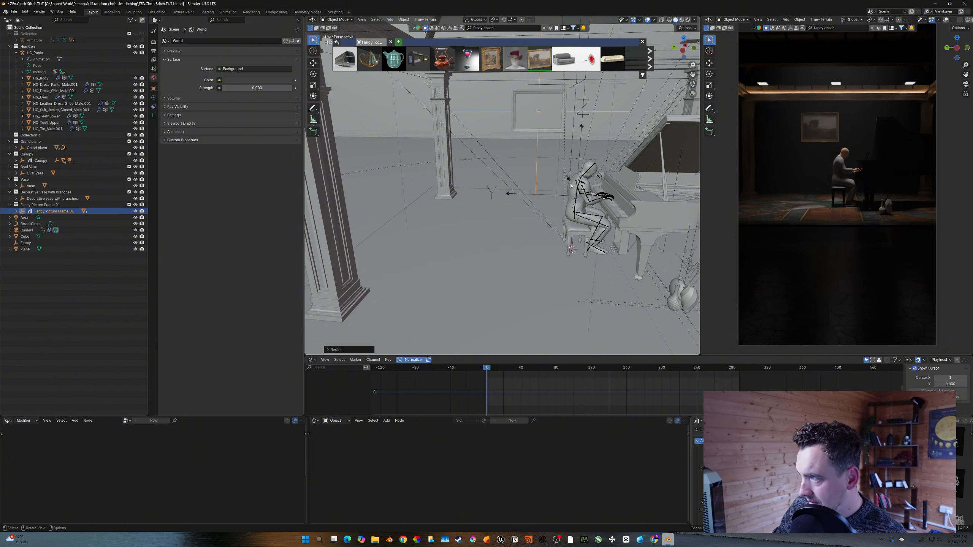
key(g)
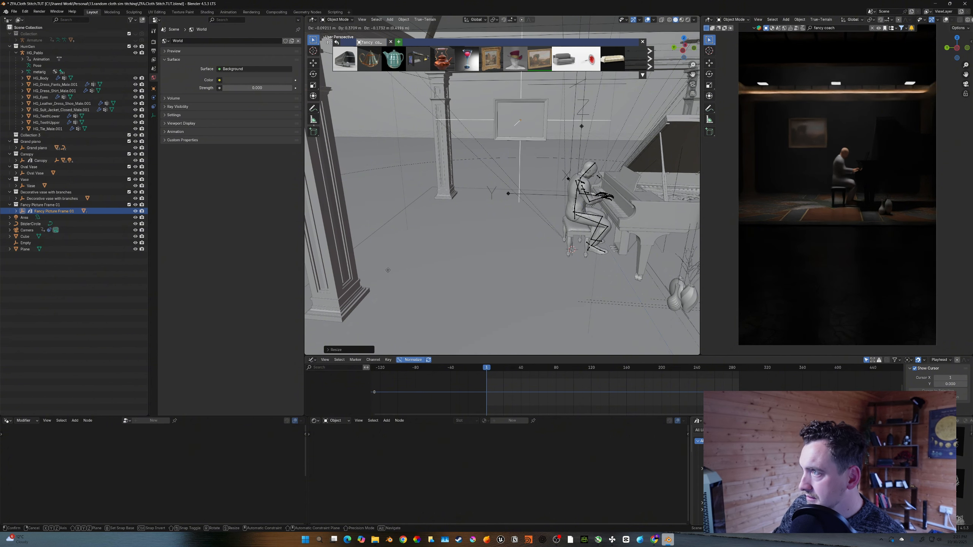
click(358, 265)
- Place a second fancy picture frame on the back wall and a chandelier above the piano
drag(490, 59, 534, 136)
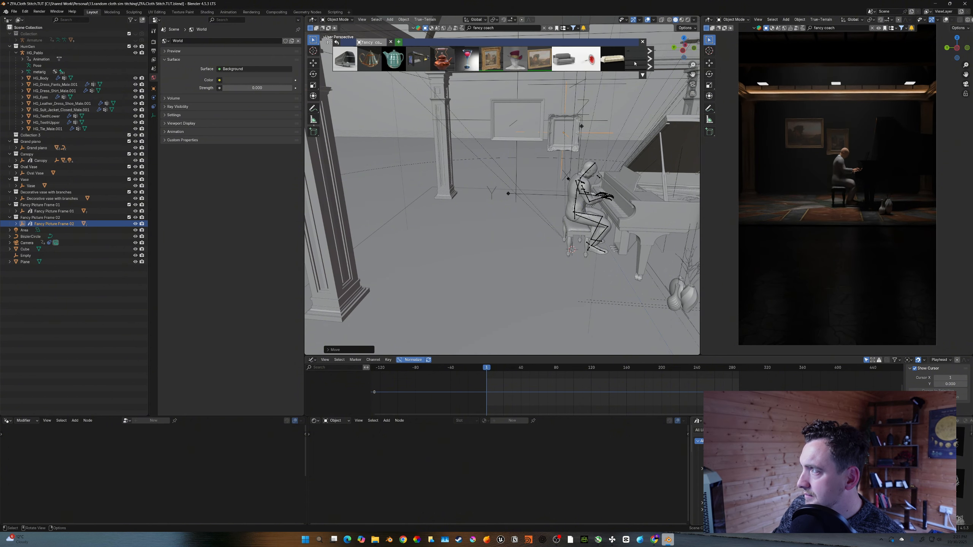
scroll(517, 59, down, 4)
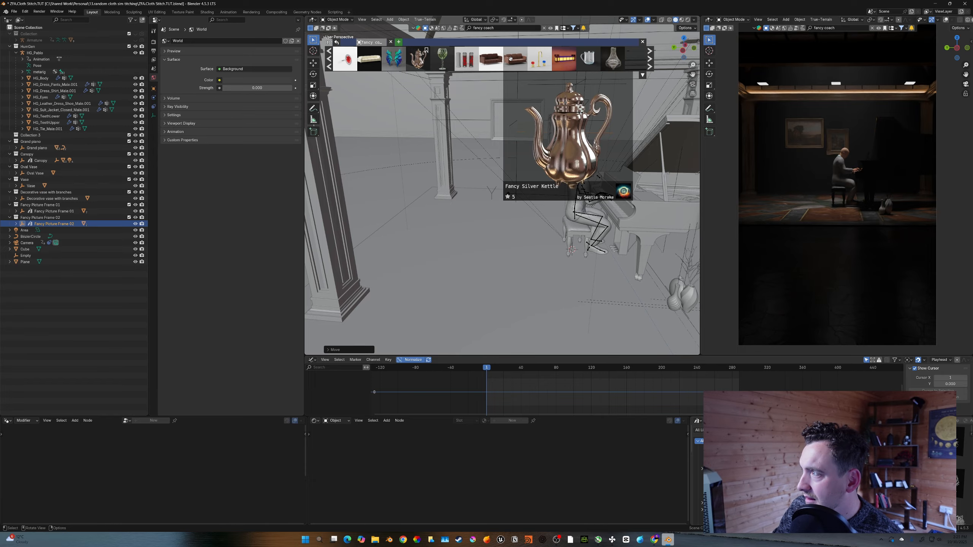
mouse_move(491, 58)
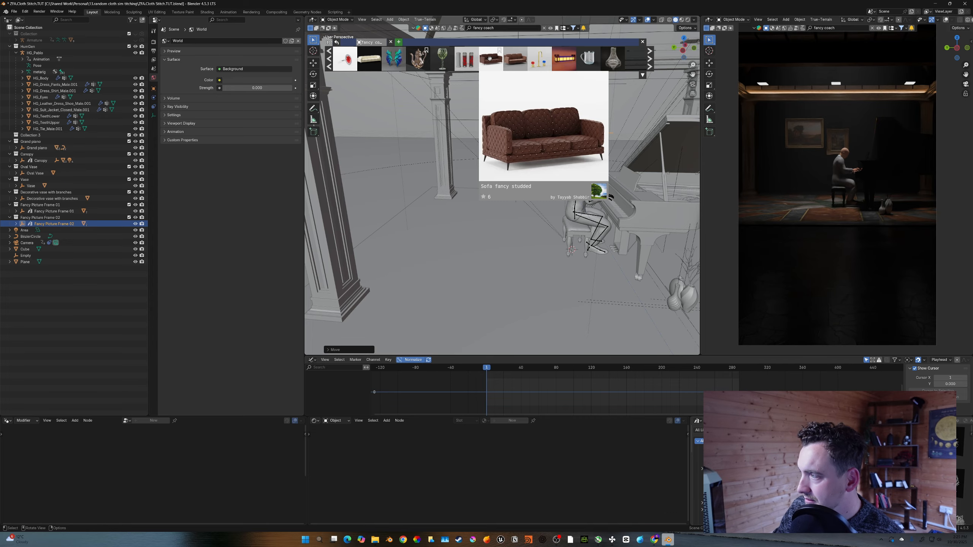
mouse_move(604, 59)
scroll(555, 180, down, 2)
middle_drag(555, 180, 559, 146)
drag(614, 59, 599, 156)
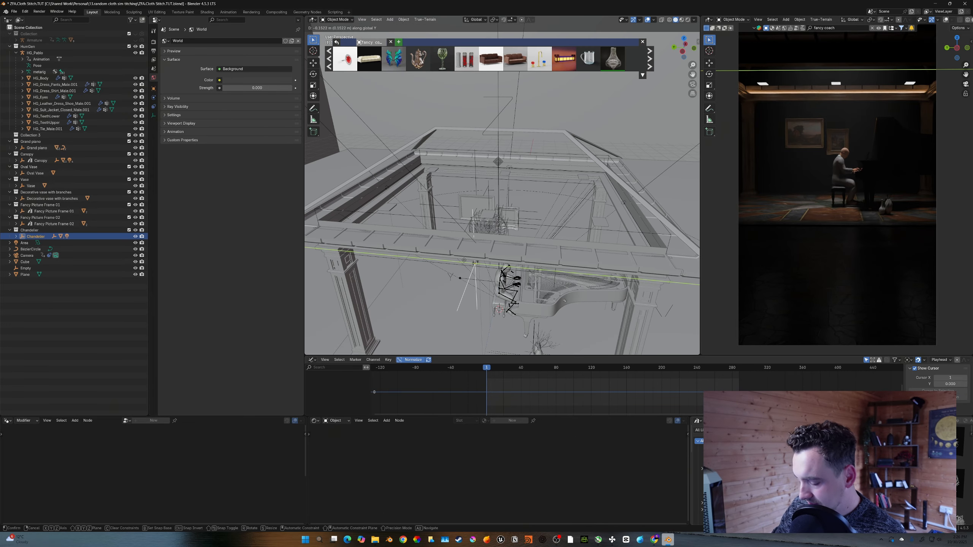
- Move the chandelier along the X axis to hang over the piano area and save the file
click(484, 232)
key(g)
key(x)
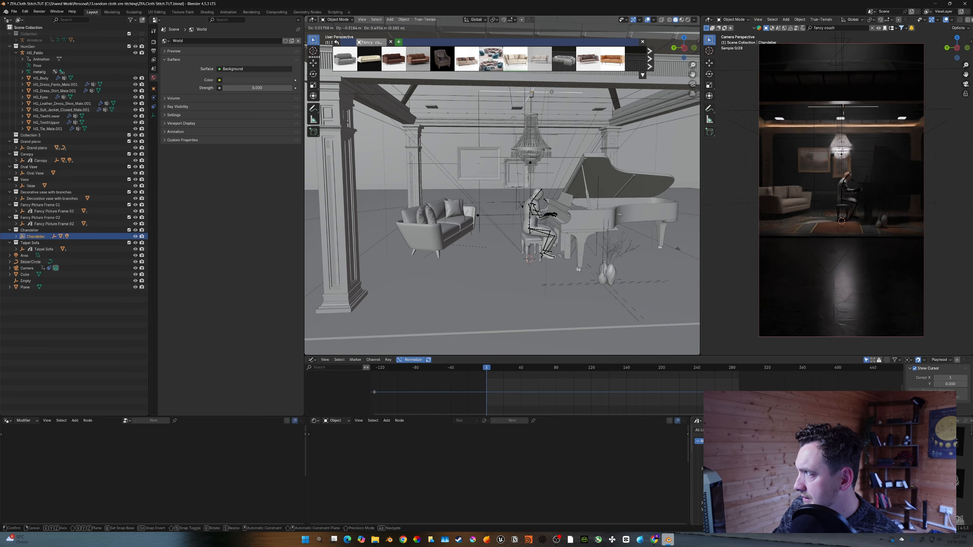
middle_drag(547, 207, 775, 223)
scroll(563, 249, up, 2)
key(ctrl+s)
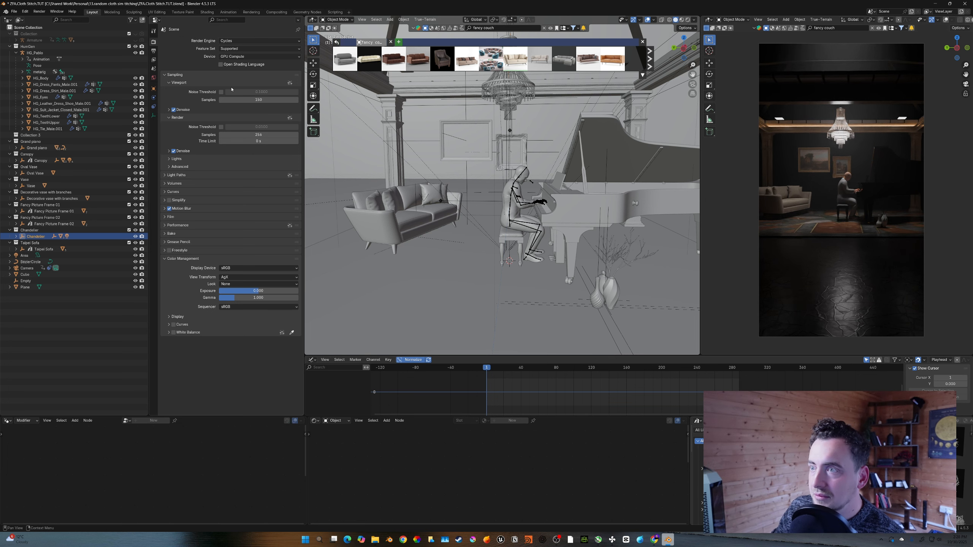
- Set the scene's end frame to 96 in the output settings
click(153, 51)
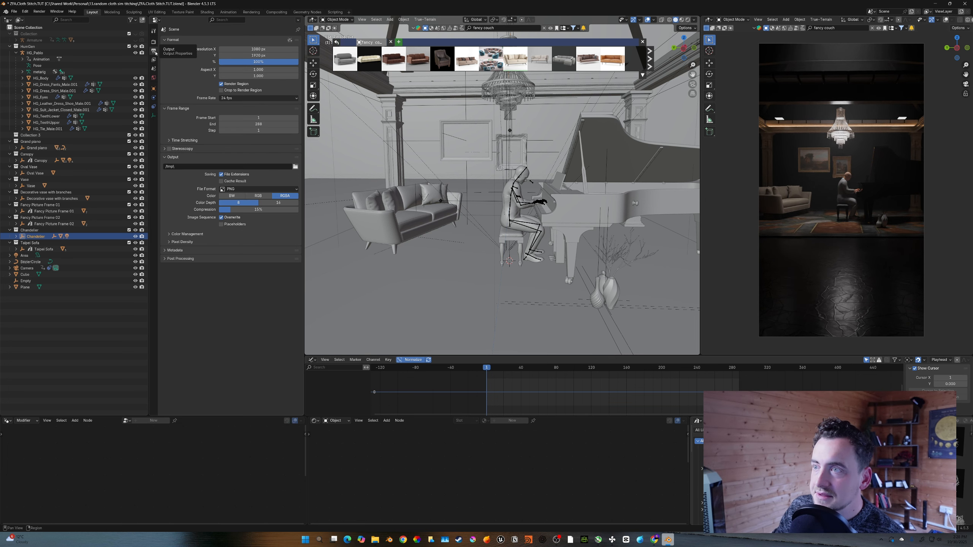
double_click(259, 124)
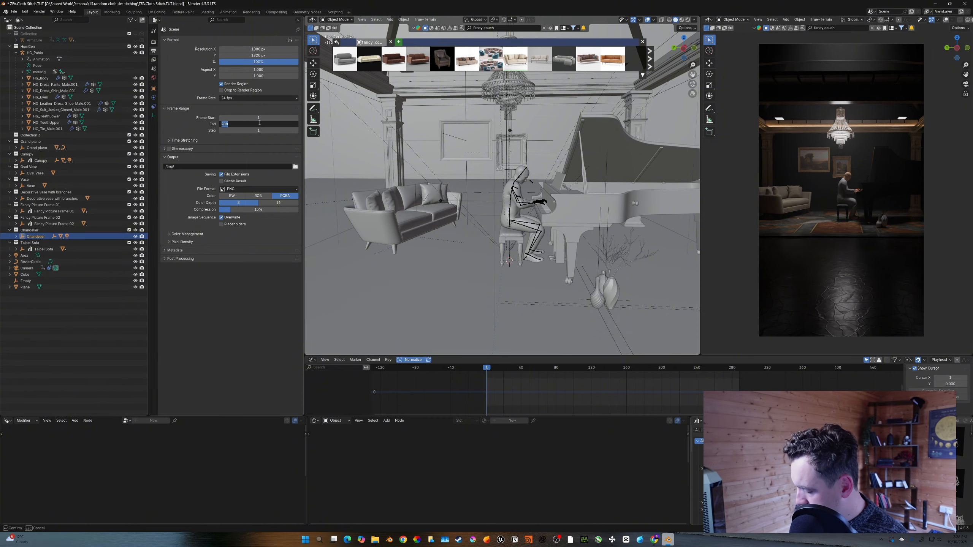
text(2)
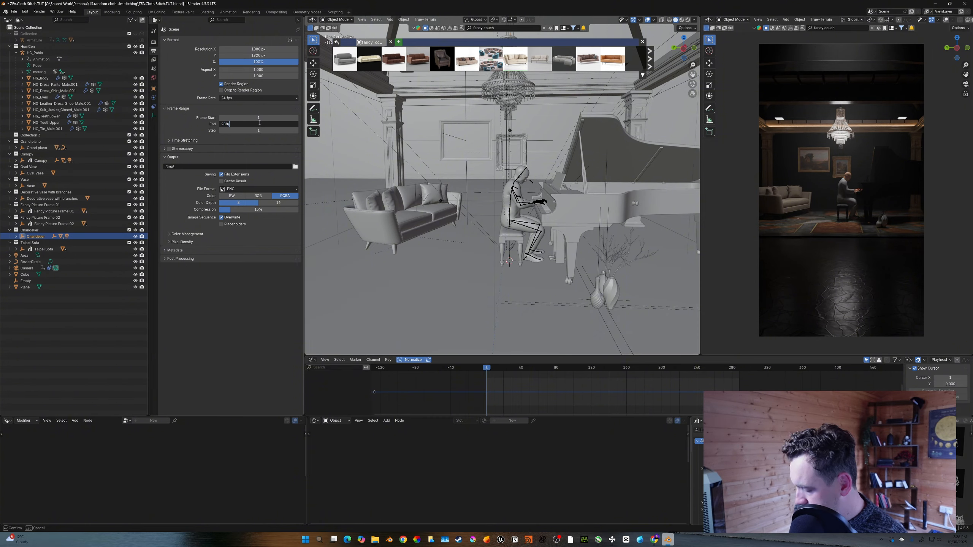
text(/3)
key(Return)
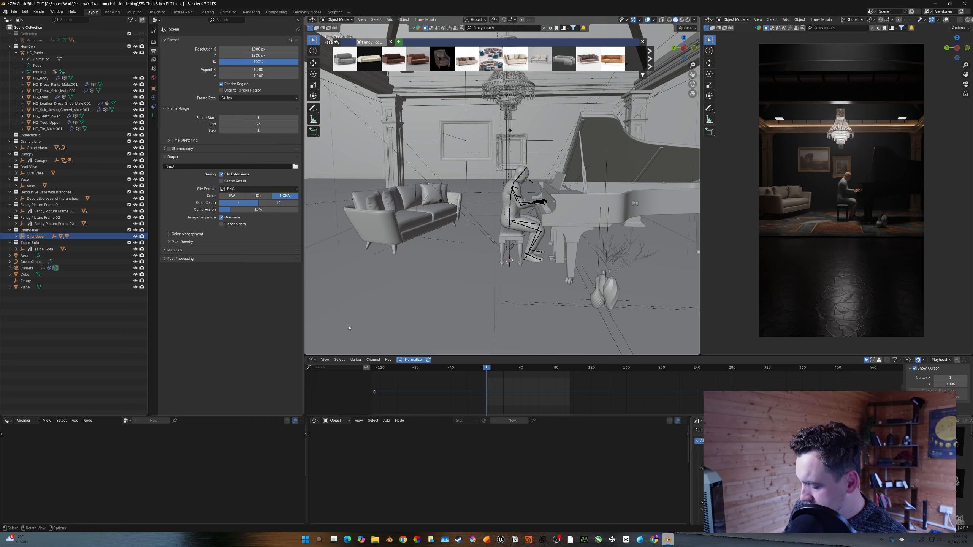
- Add a timeline marker at frame 96 and extend the end frame to 192
key(shift+Right)
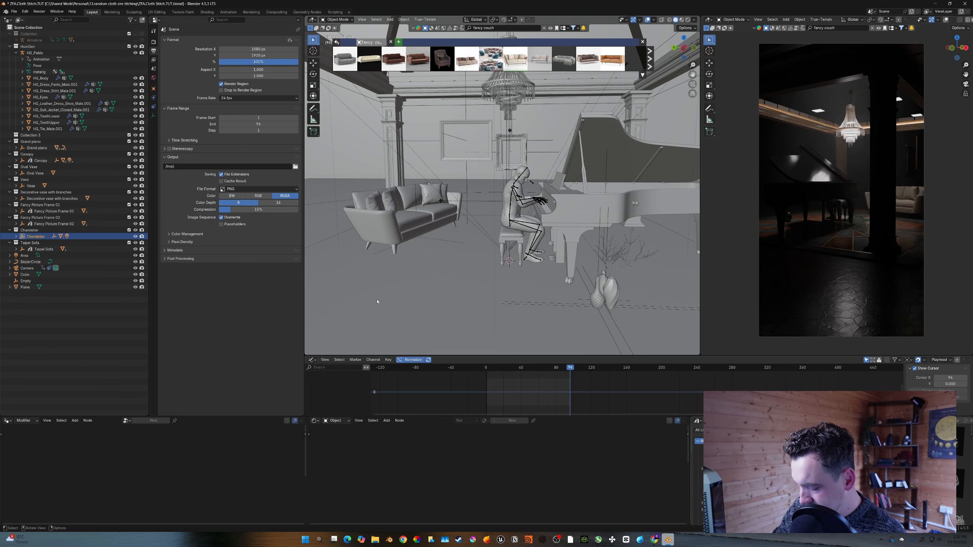
key(m)
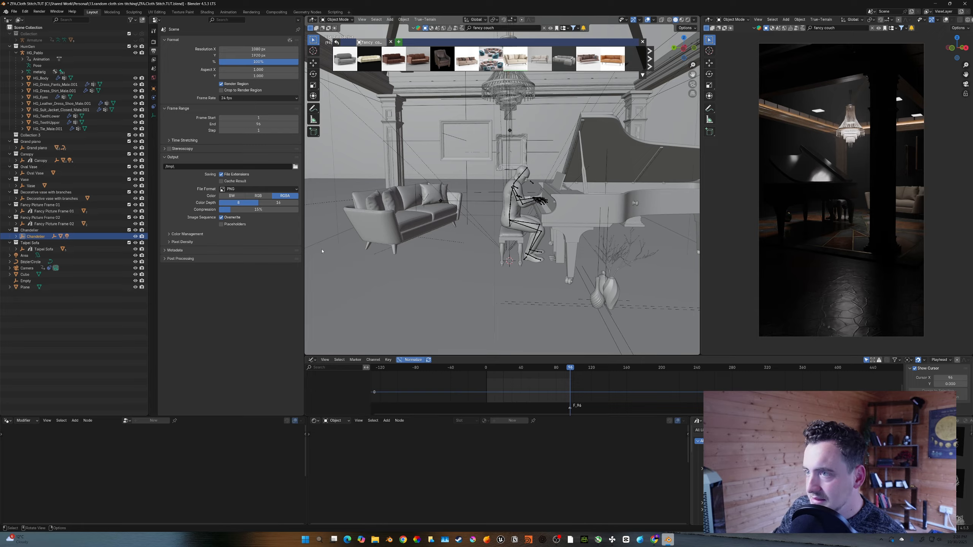
click(271, 124)
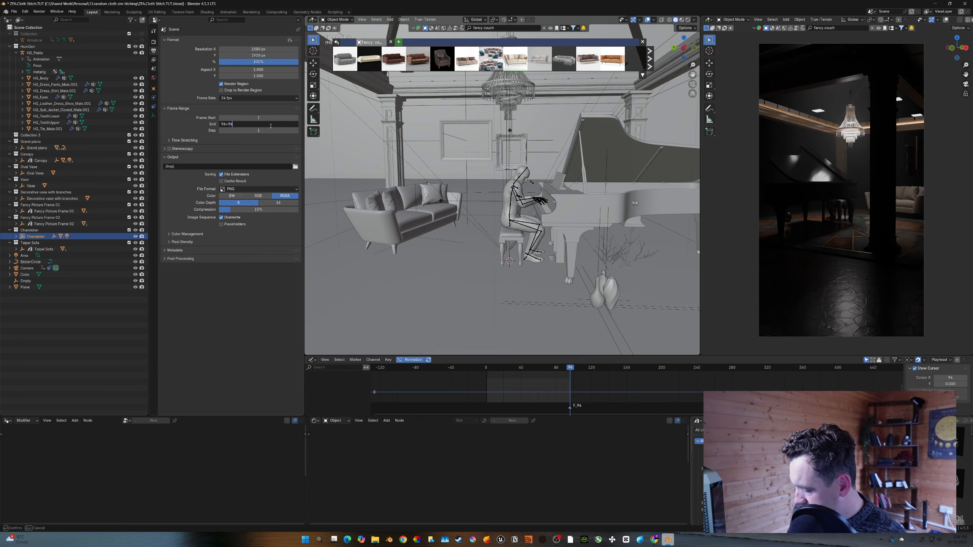
key(Return)
- Add a timeline marker at frame 192 and extend the end frame to 288
key(shift+Right)
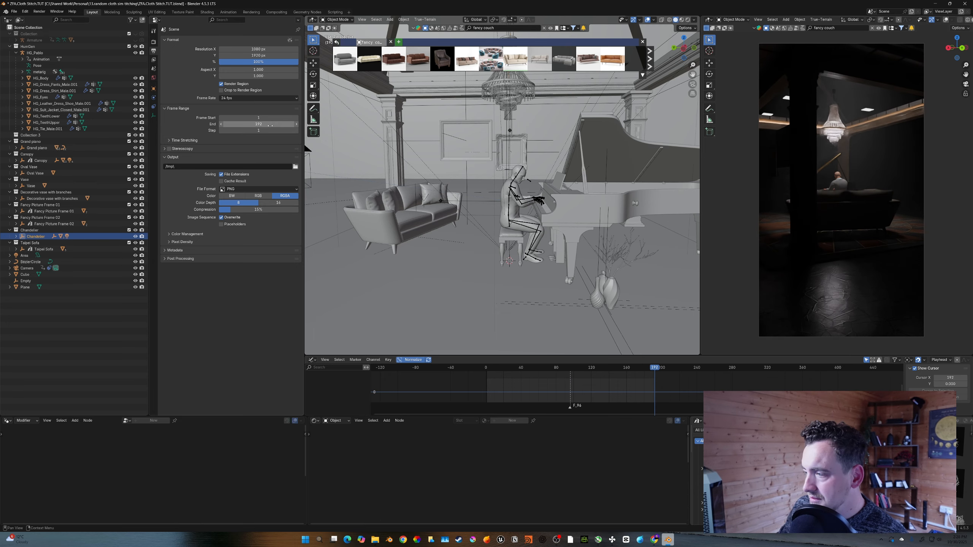
key(m)
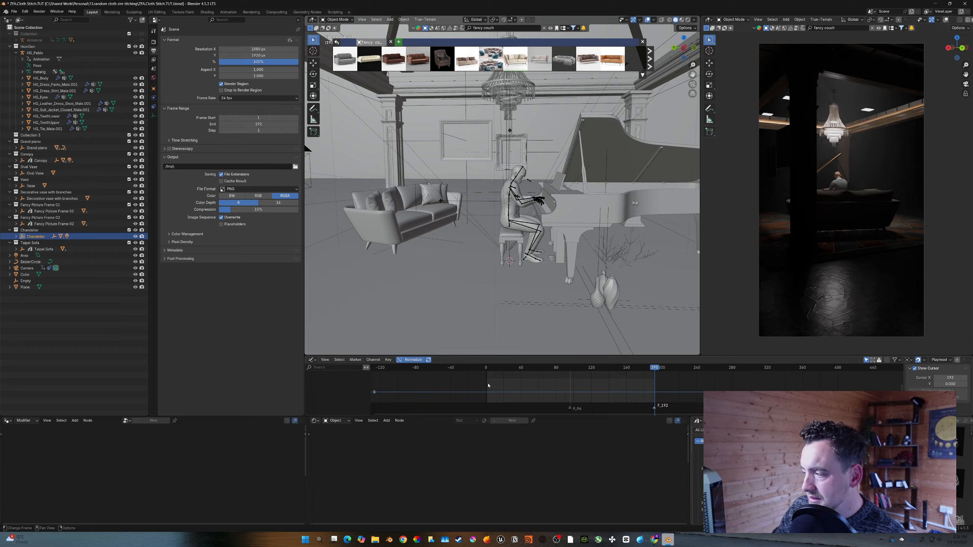
click(263, 121)
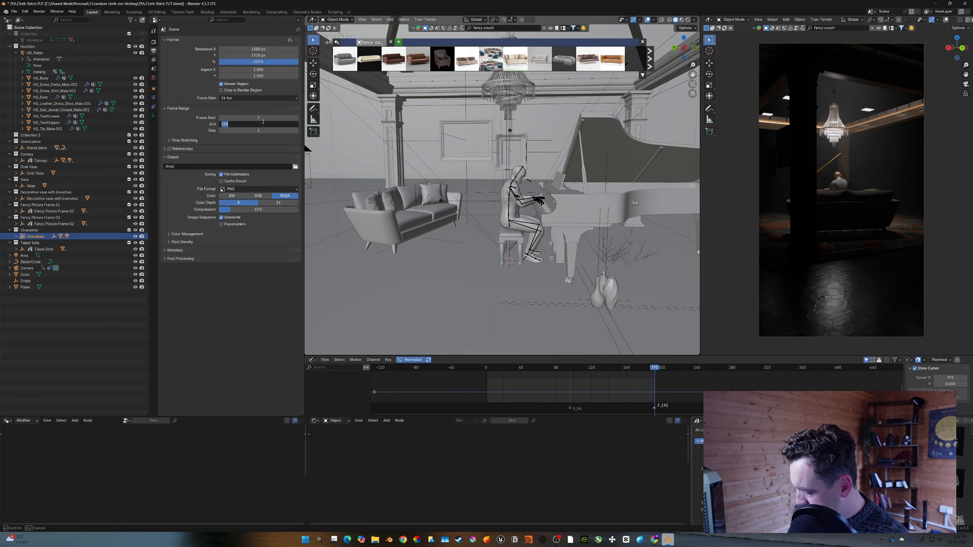
text(192+9)
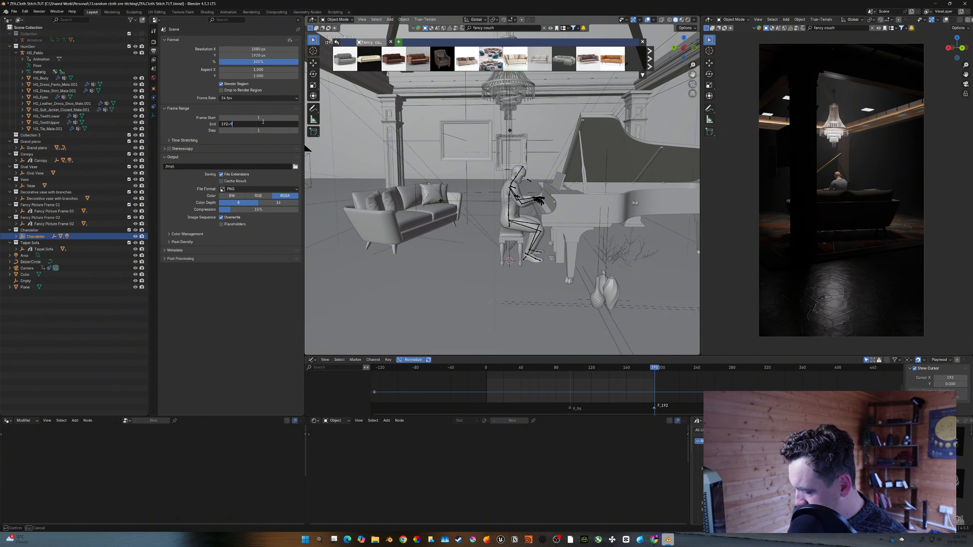
text(6)
key(Return)
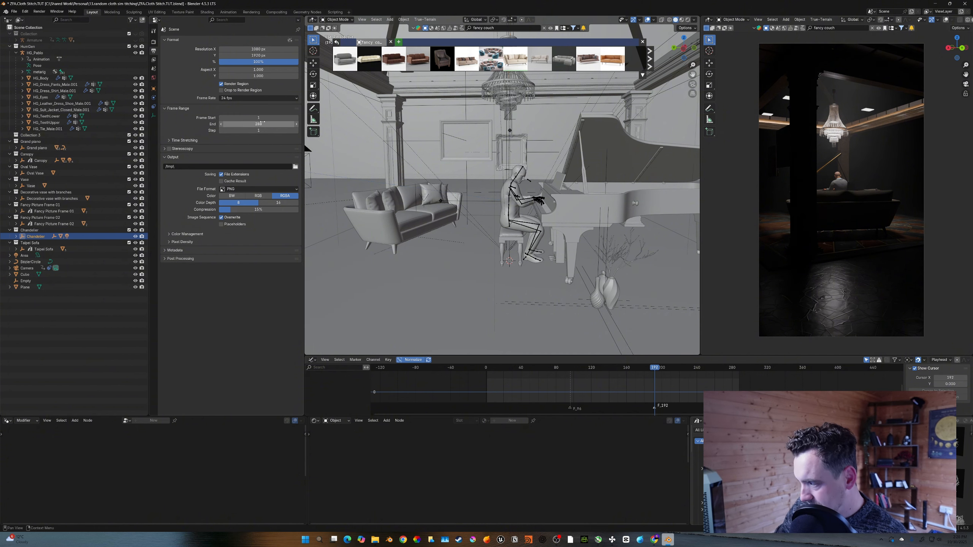
- Save the file and return the playhead to the first frame
key(ctrl+s)
middle_drag(597, 391, 579, 390)
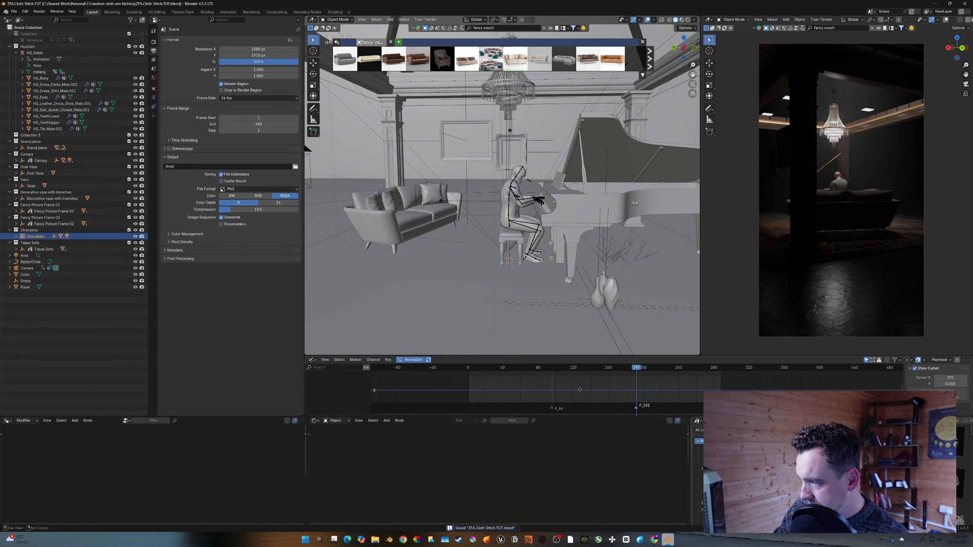
key(shift+Left)
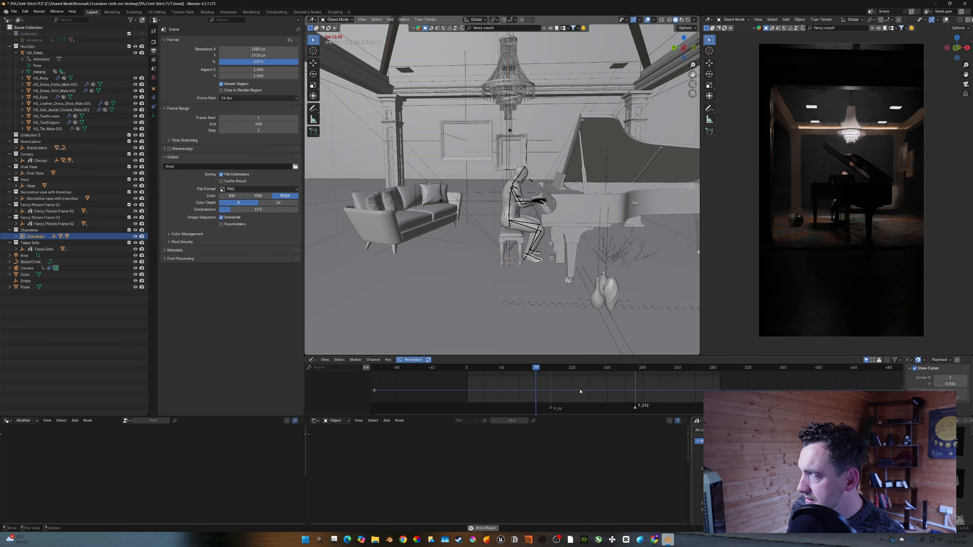
- Play and stop the animation, step back three frames, and save the file
key(space)
key(Left)
key(Left)
key(Left)
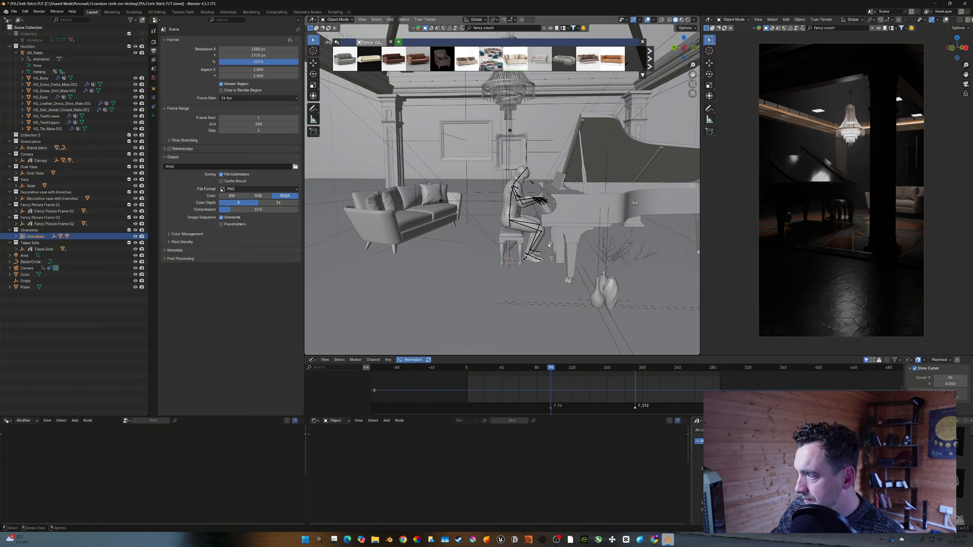
key(ctrl+s)
- Select every object in the scene and insert a keyframe on all of them at the current frame
scroll(582, 174, down, 6)
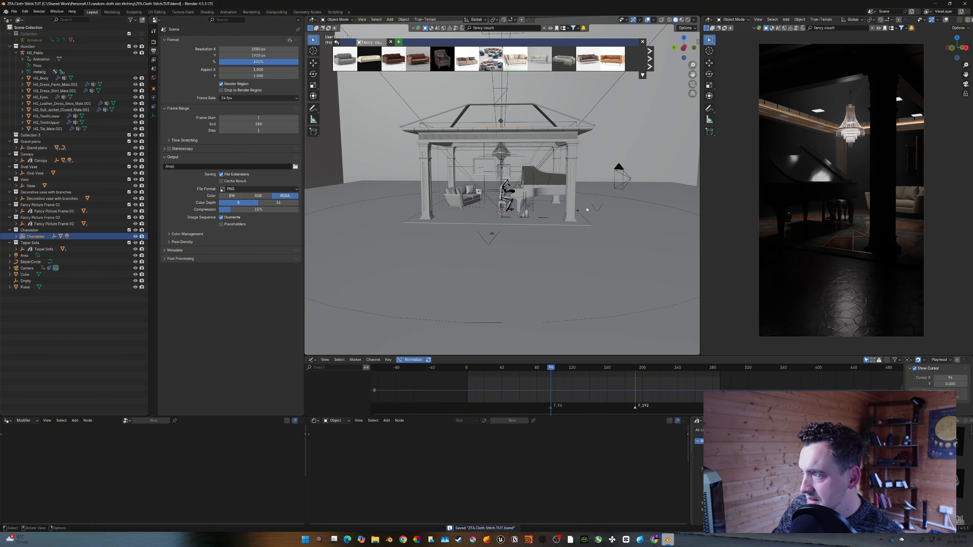
scroll(586, 209, up, 2)
scroll(587, 209, up, 2)
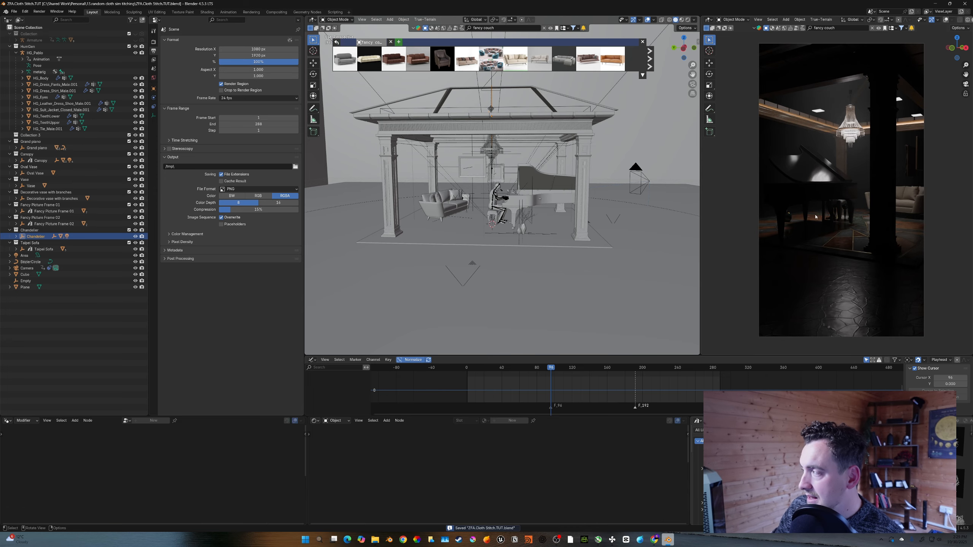
scroll(552, 190, up, 1)
scroll(532, 193, up, 1)
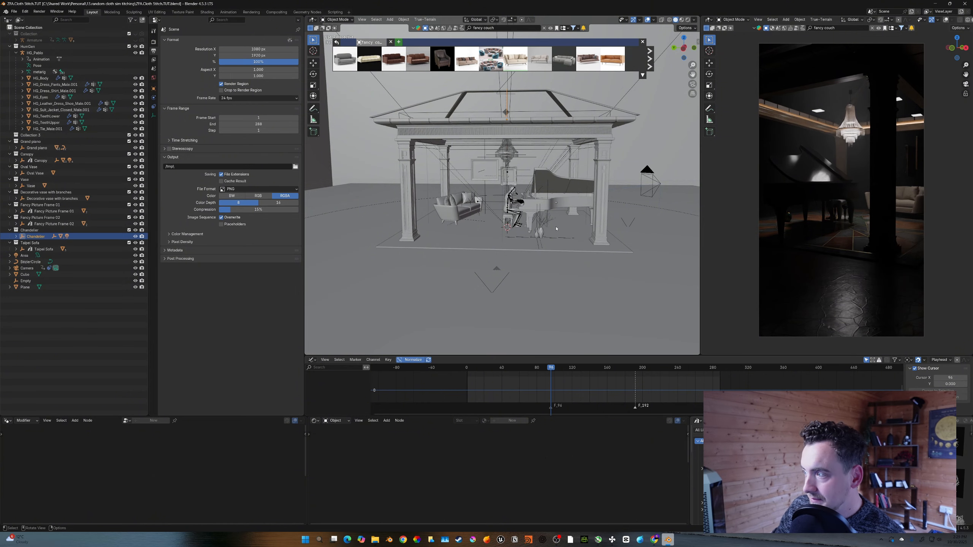
scroll(556, 228, up, 3)
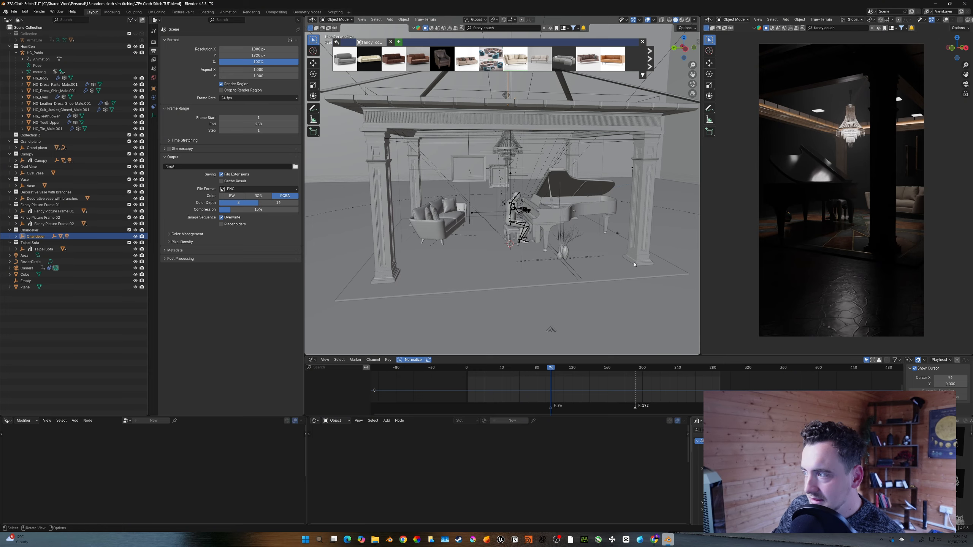
key(a)
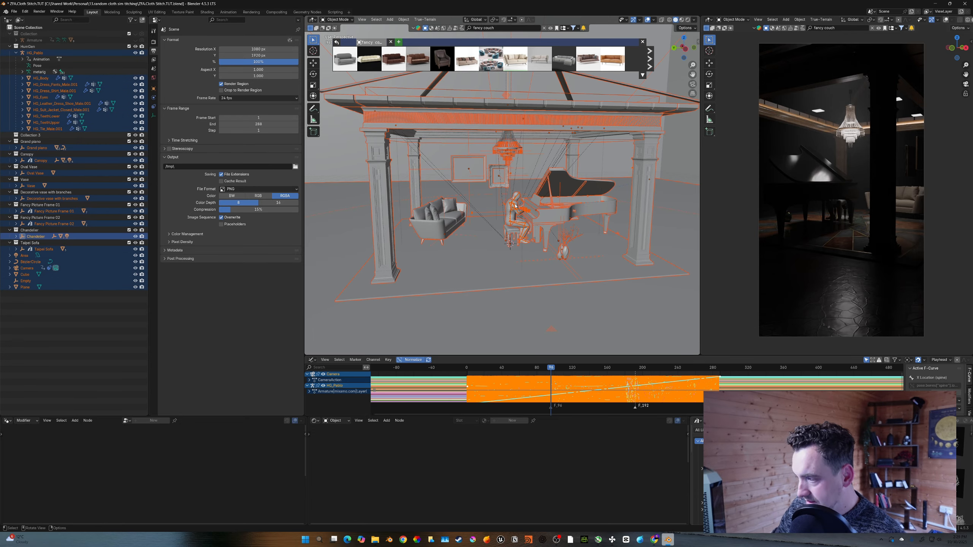
key(i)
- Advance one frame, move the grand piano, canopy, chandelier, vase, picture frames and sofas straight up along Z, and keyframe them
key(Right)
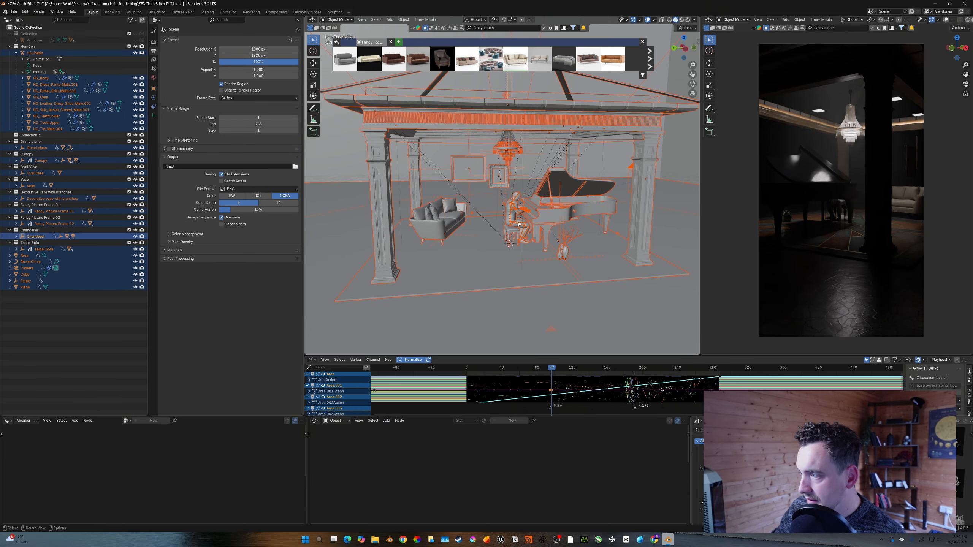
click(451, 220)
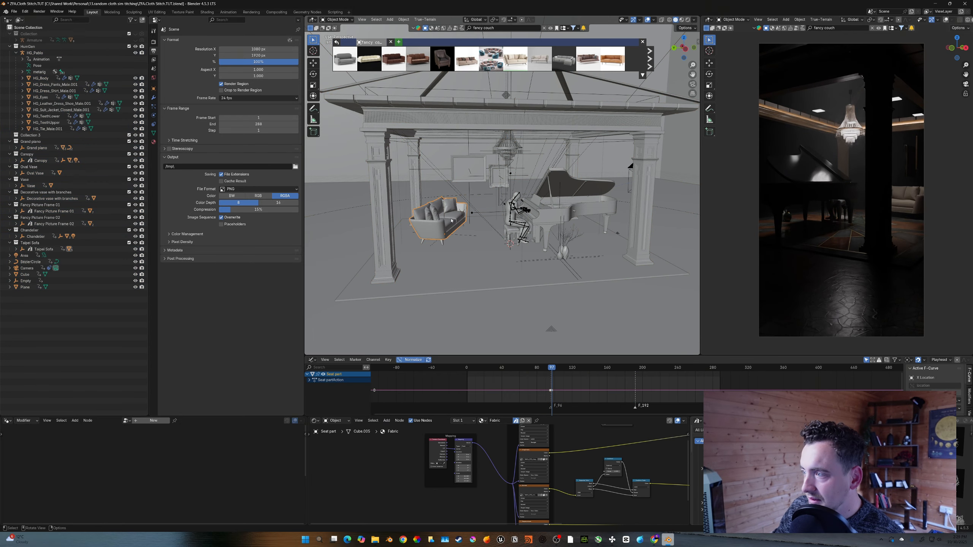
click(460, 236)
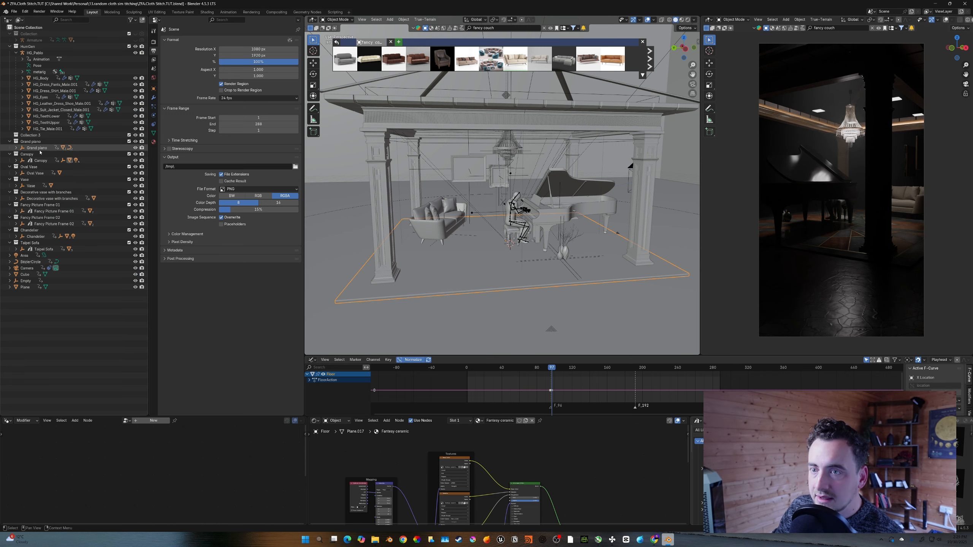
drag(40, 152, 65, 251)
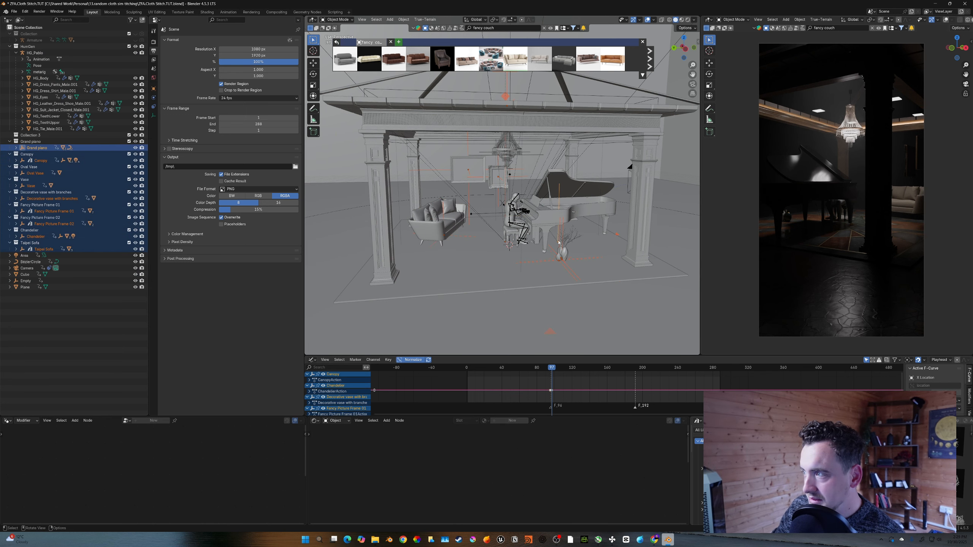
key(g)
key(z)
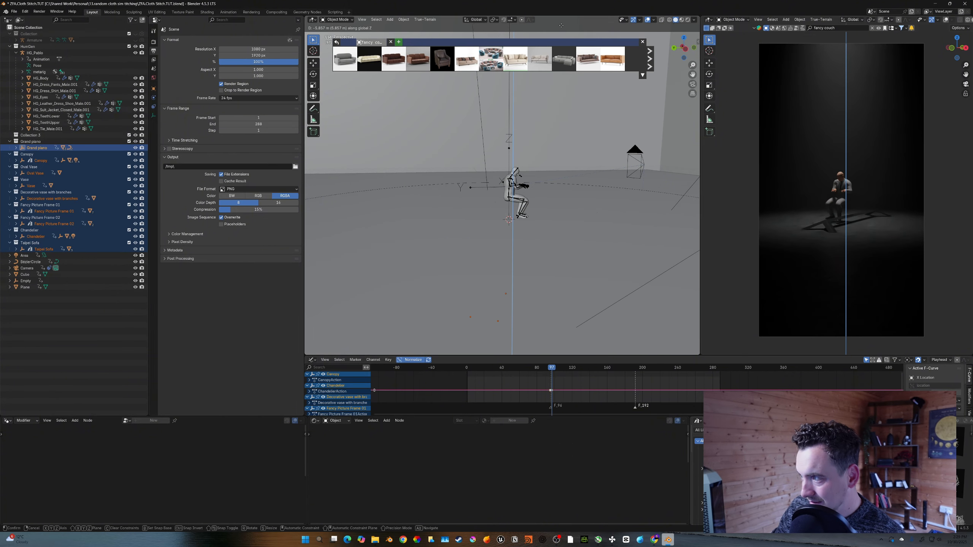
click(591, 179)
shift+middle_drag(591, 179, 598, 182)
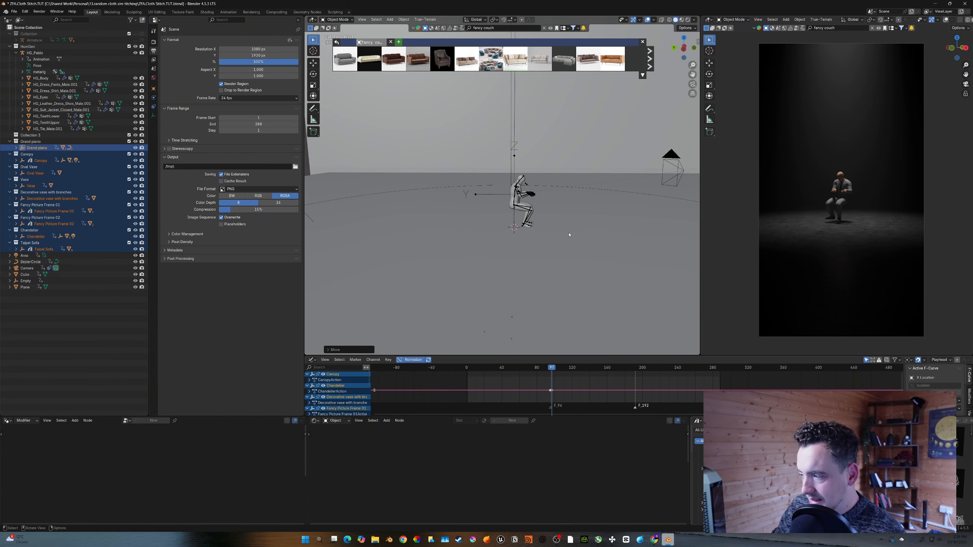
key(i)
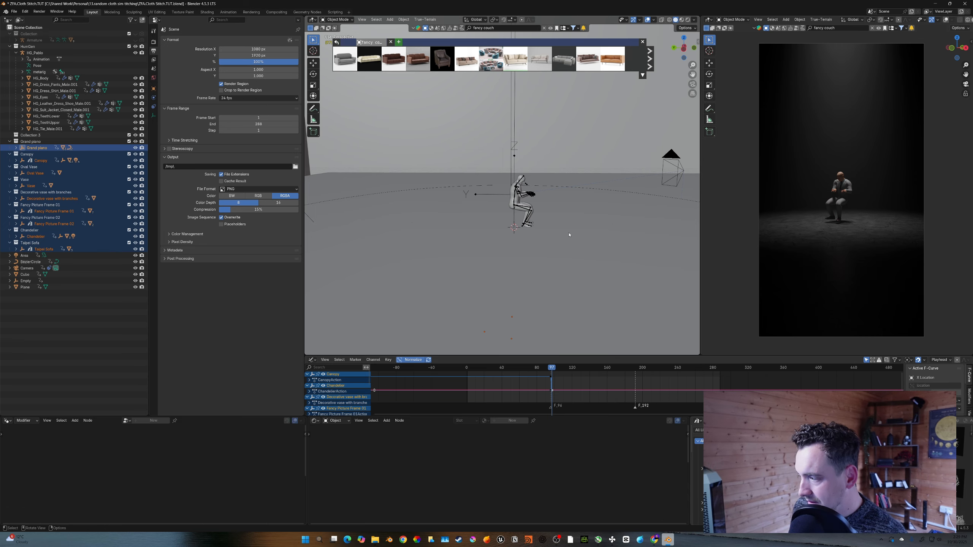
- Set the selected props' keyframes to Constant interpolation
key(Left)
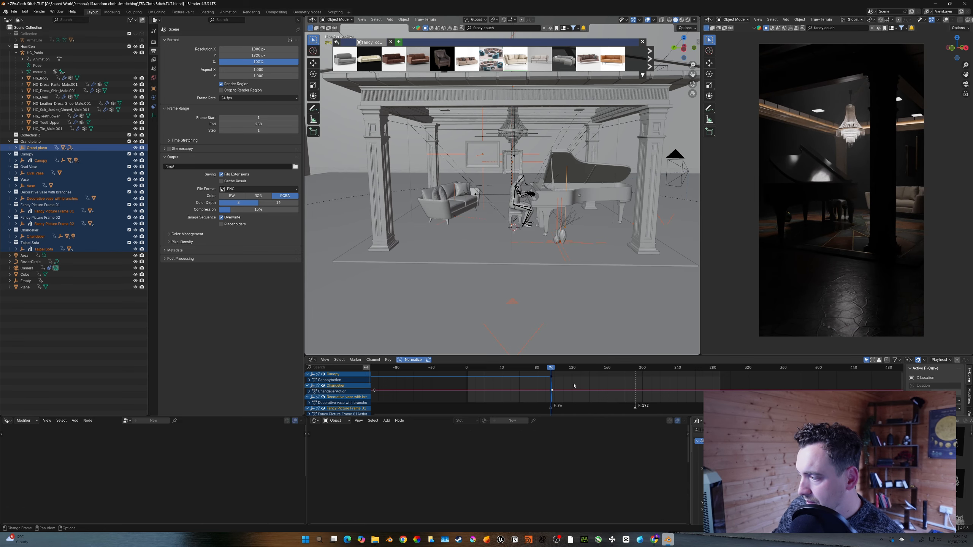
drag(488, 416, 525, 439)
right_click(533, 408)
mouse_move(533, 406)
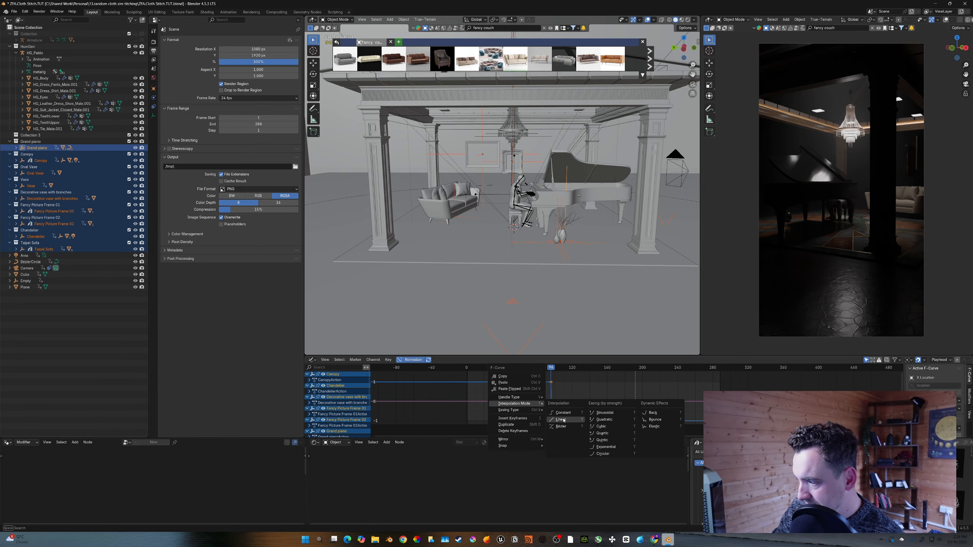
click(563, 413)
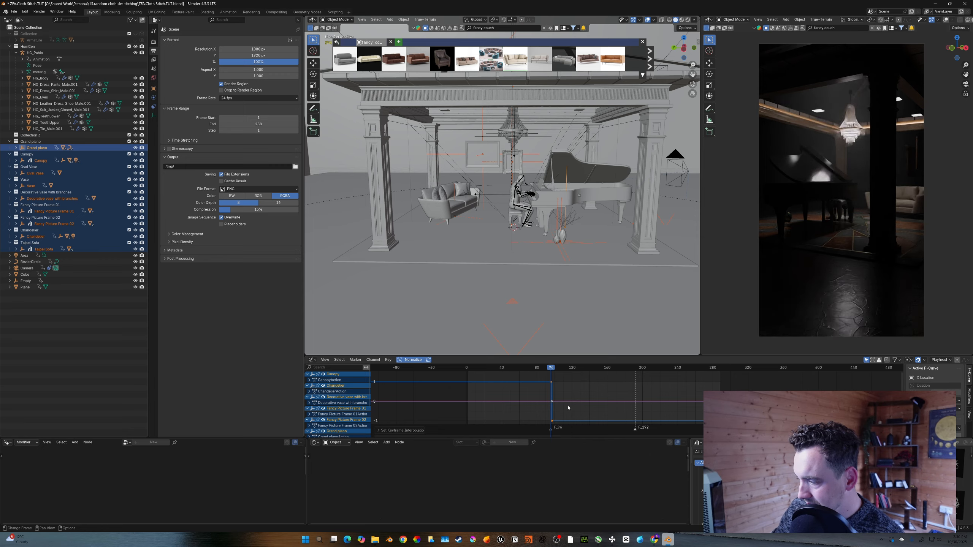
- Step between the two frames to check the props' jump, deselect the keys and save the file
key(Right)
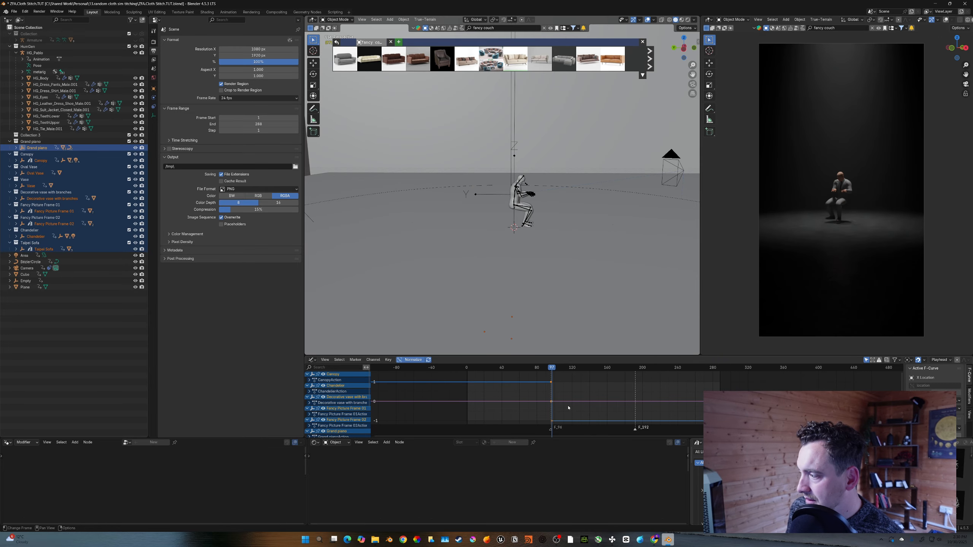
key(Left)
key(Right)
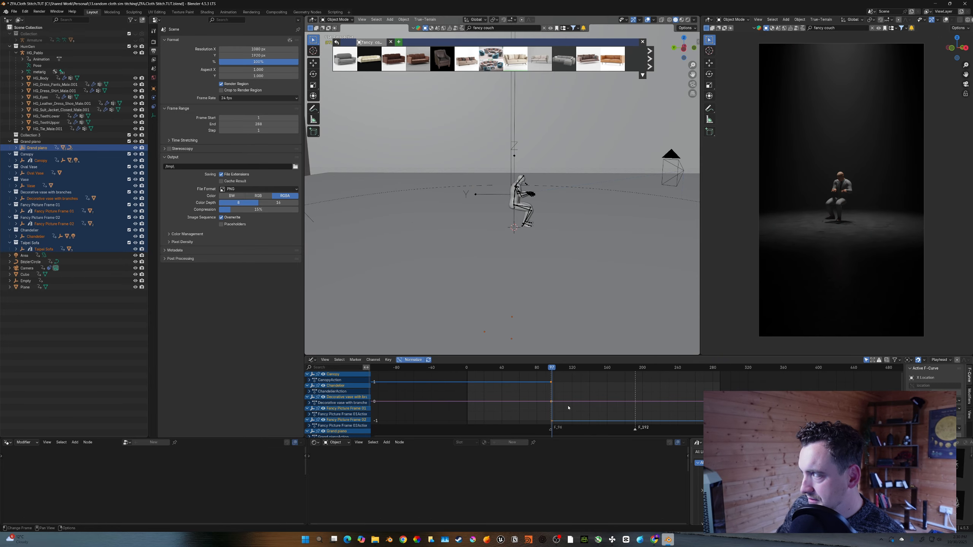
click(525, 381)
key(ctrl+s)
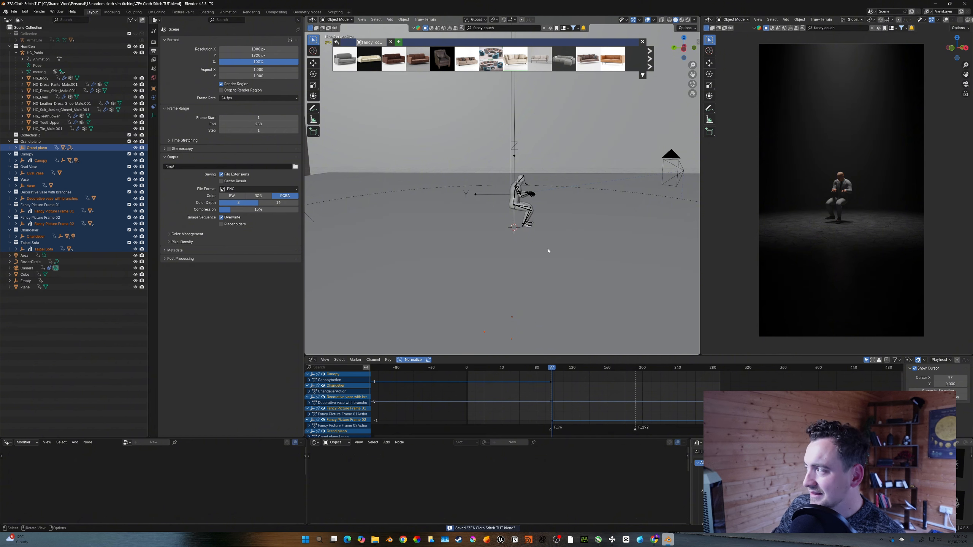
- Search the asset library for piano and drop an upright piano into the scene next to the pianist
shift+middle_drag(548, 251, 523, 253)
scroll(538, 246, up, 3)
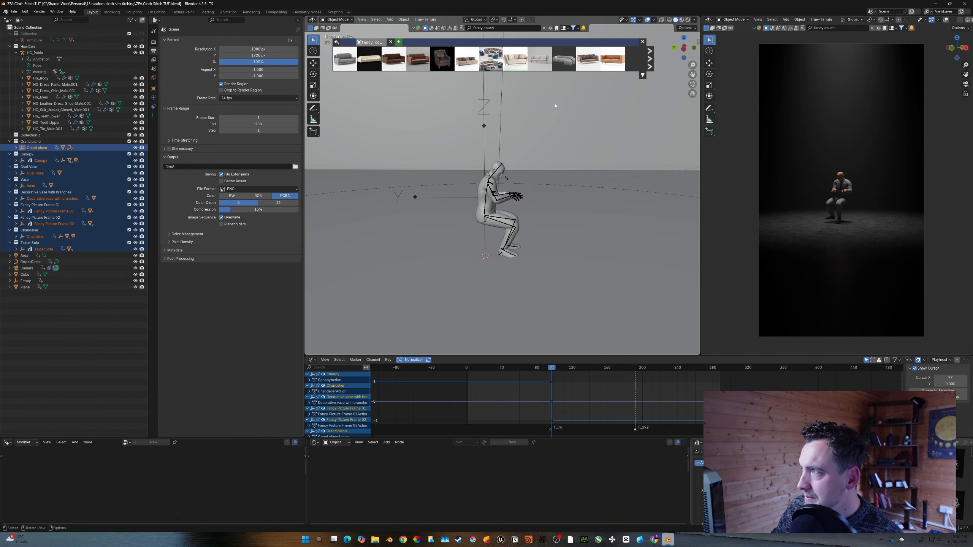
click(642, 42)
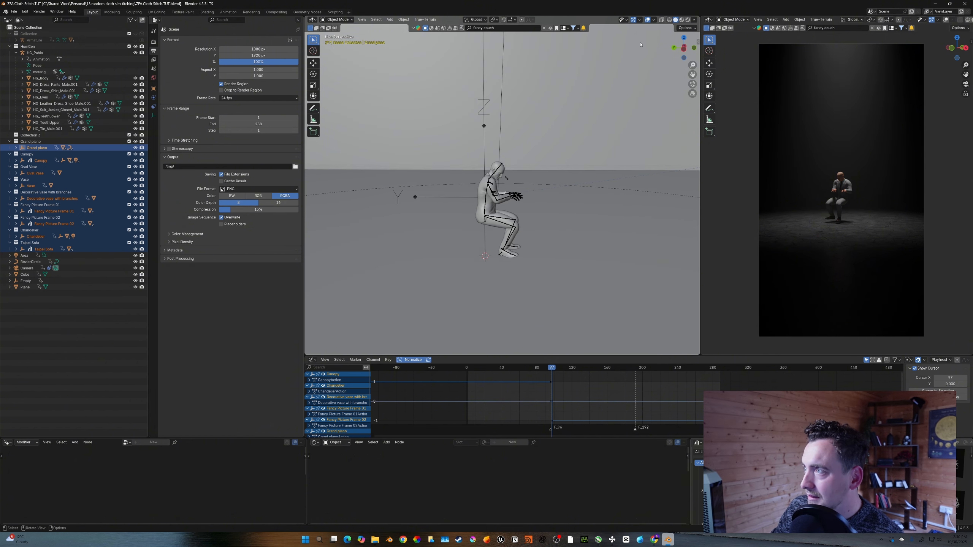
click(544, 29)
click(508, 28)
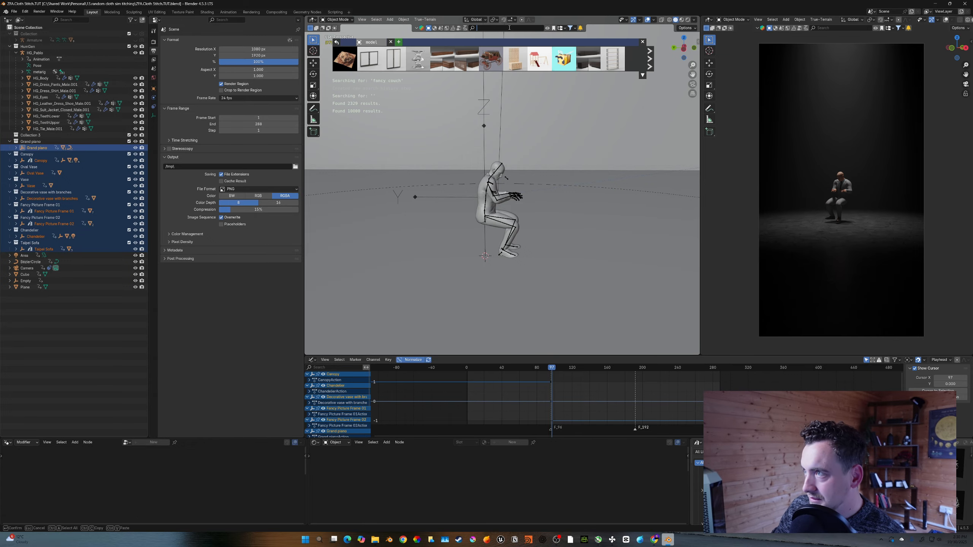
drag(423, 103, 548, 254)
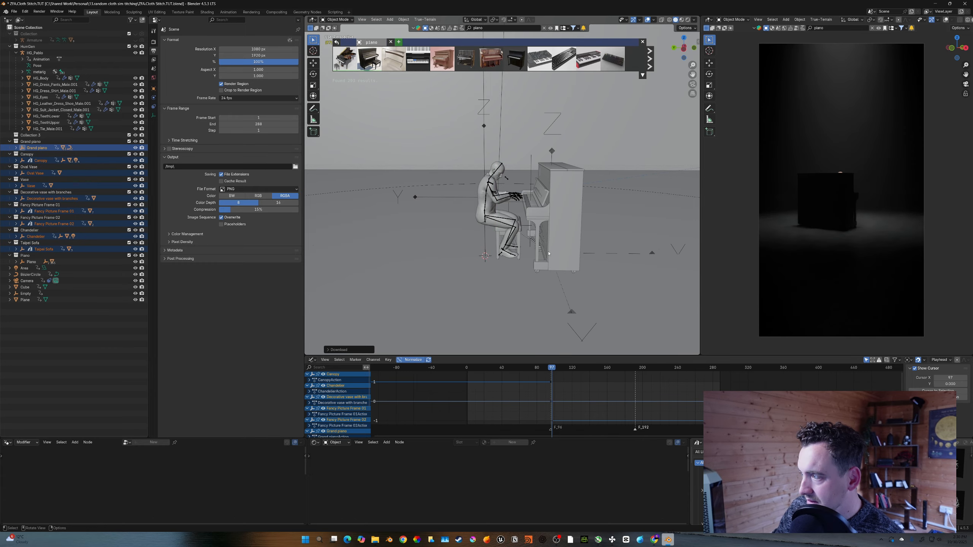
- Set the large enclosing cube's viewport display to Wire
click(573, 312)
middle_drag(573, 312, 596, 278)
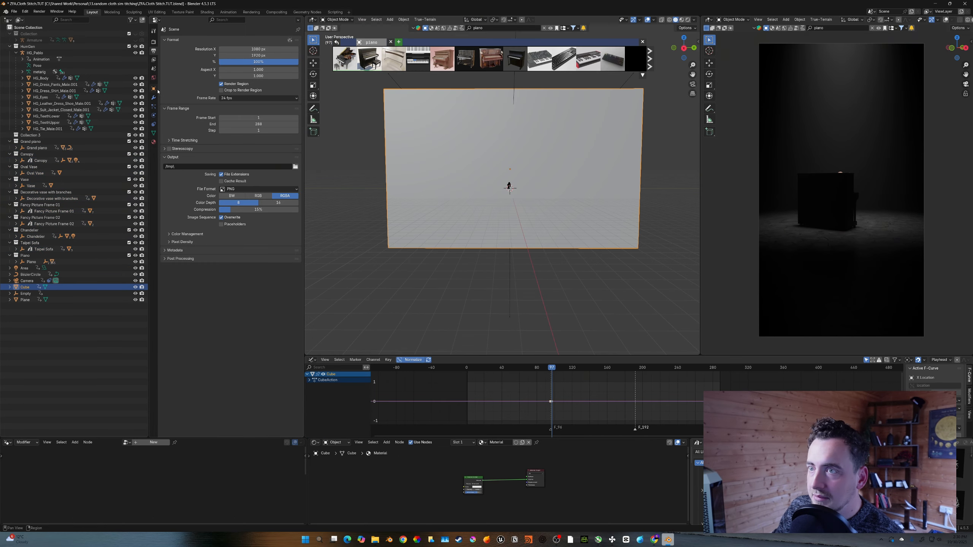
click(153, 89)
click(192, 247)
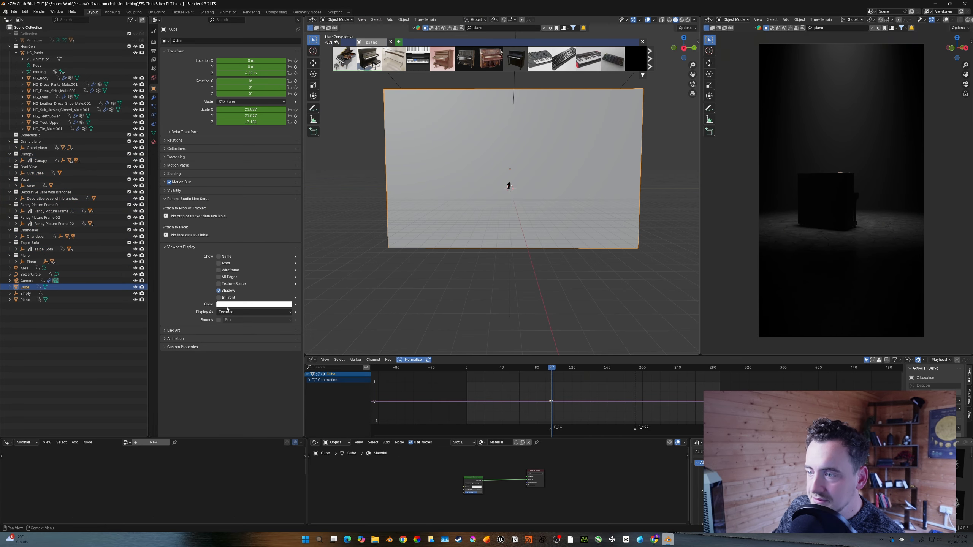
click(230, 312)
click(230, 326)
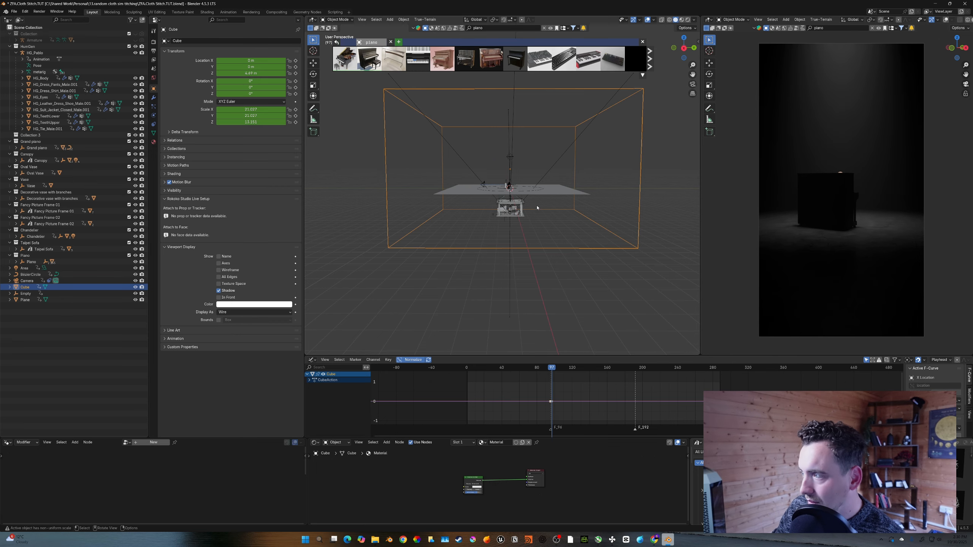
- Select the upright piano and move it along Y closer to the pianist's hands, then save the file
scroll(551, 194, up, 10)
shift+drag(551, 193, 505, 231)
shift+middle_drag(505, 232, 502, 212)
scroll(503, 212, up, 1)
key(KP_1)
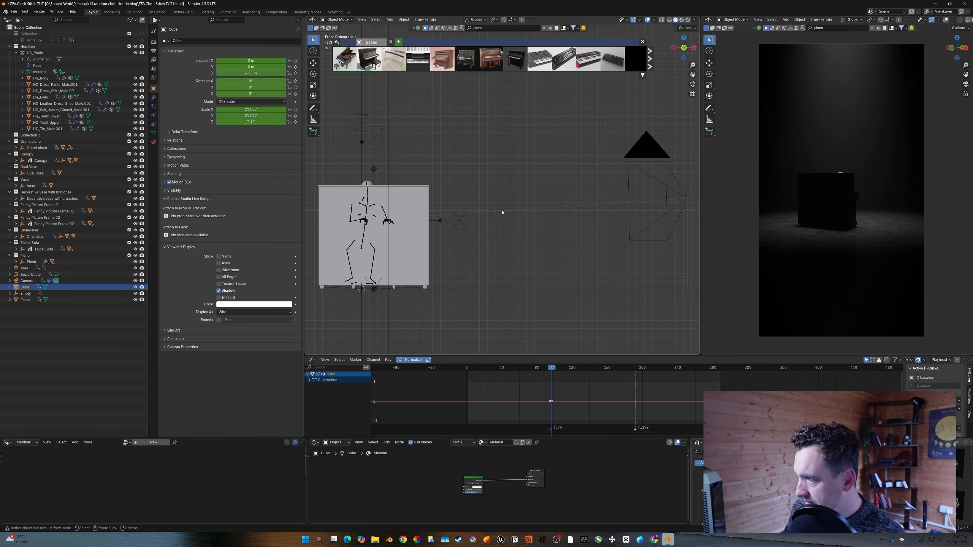
key(KP_3)
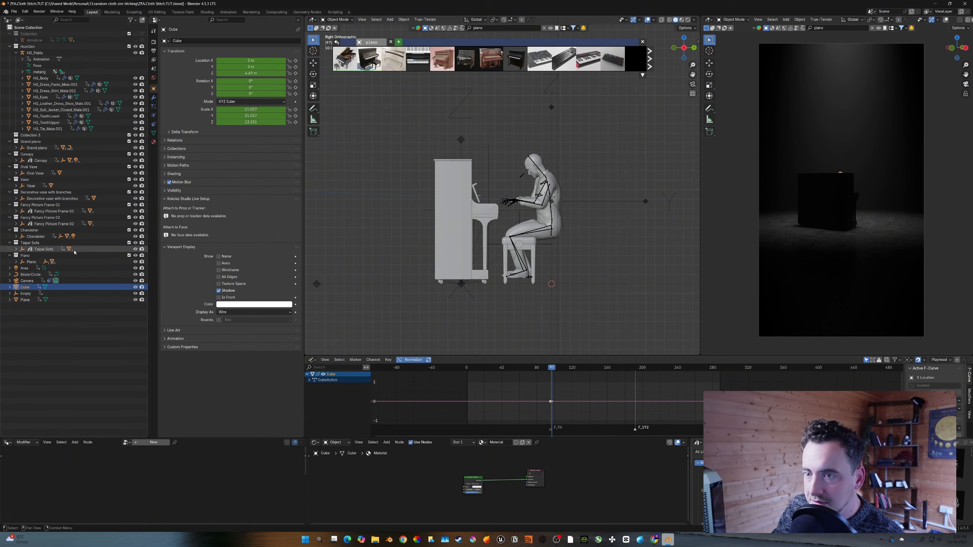
click(460, 176)
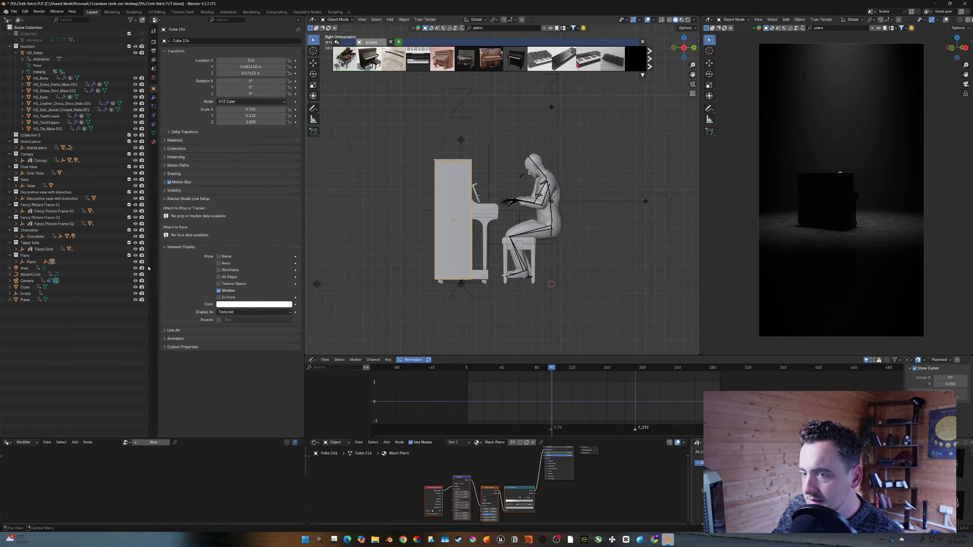
click(39, 262)
key(g)
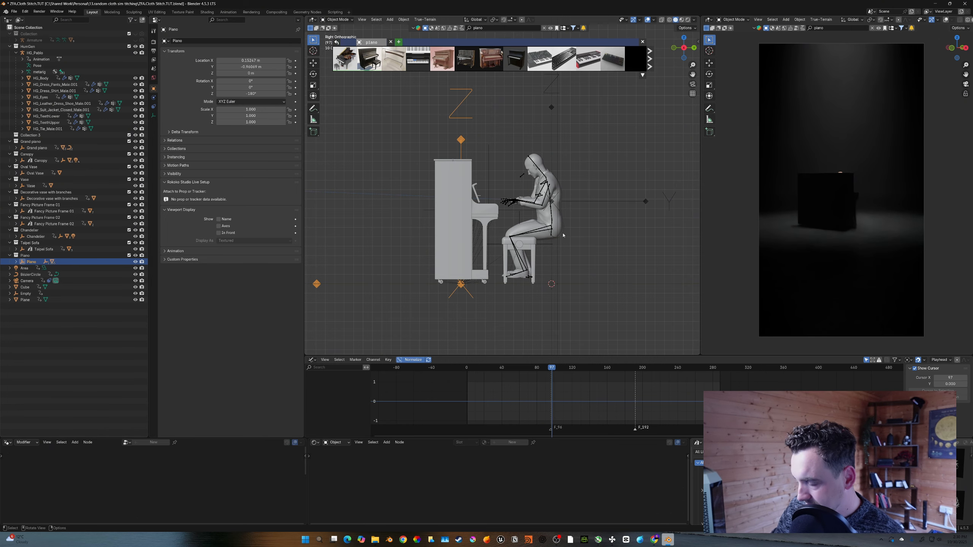
key(y)
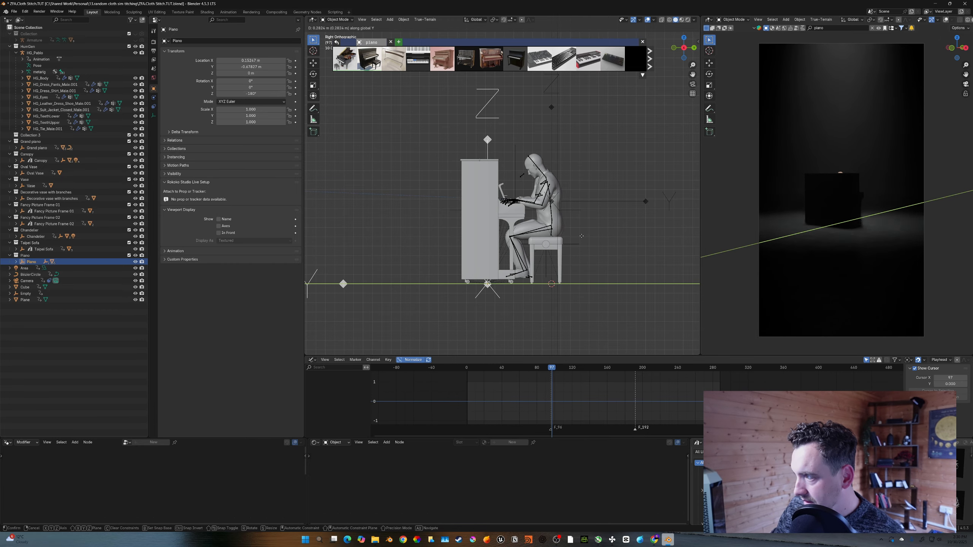
key(ctrl+s)
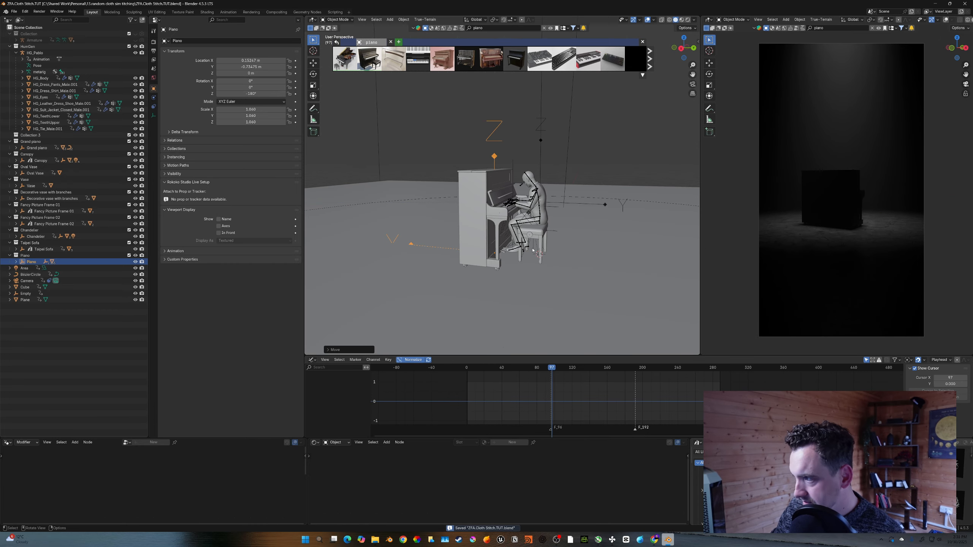
middle_drag(516, 237, 543, 235)
- Keyframe the upright piano's transform at the frame after the scene switch
scroll(540, 235, down, 7)
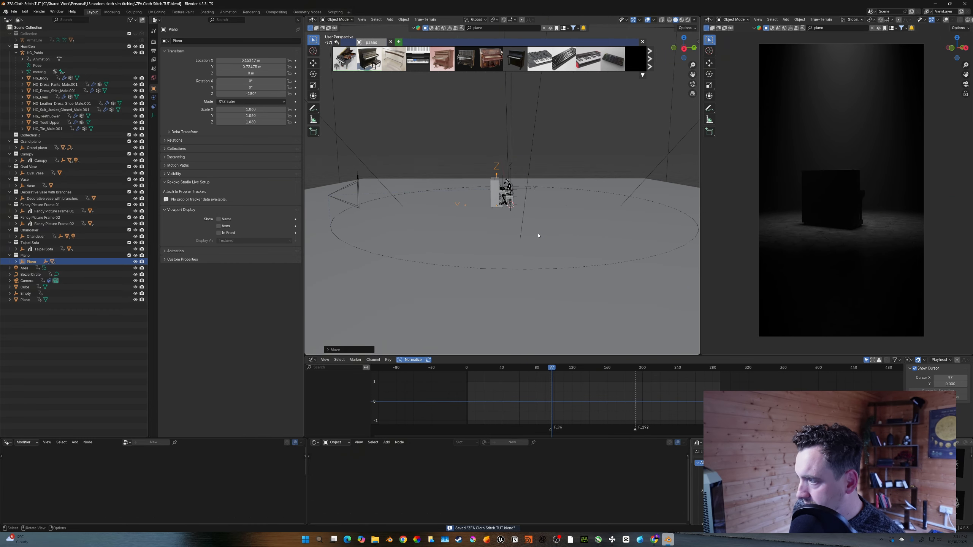
key(Left)
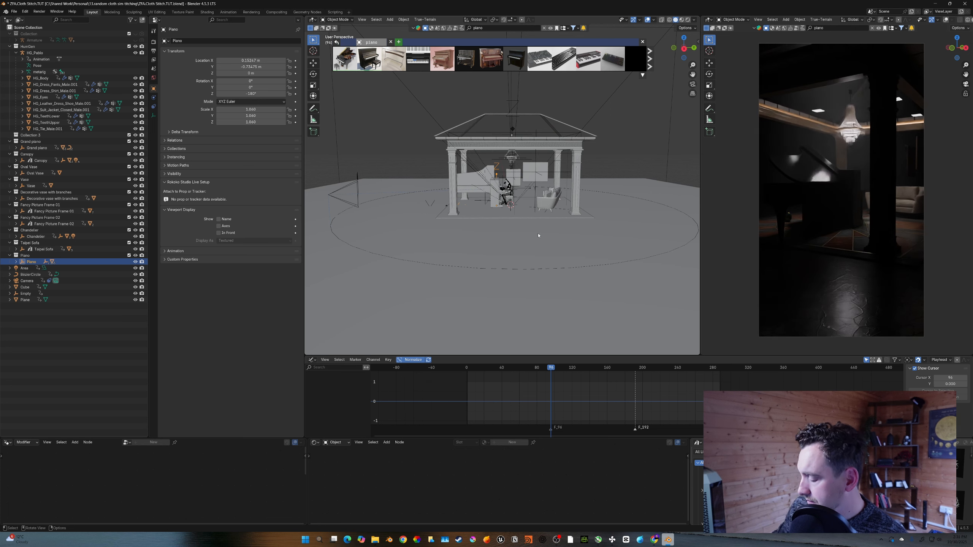
key(Right)
scroll(538, 235, up, 8)
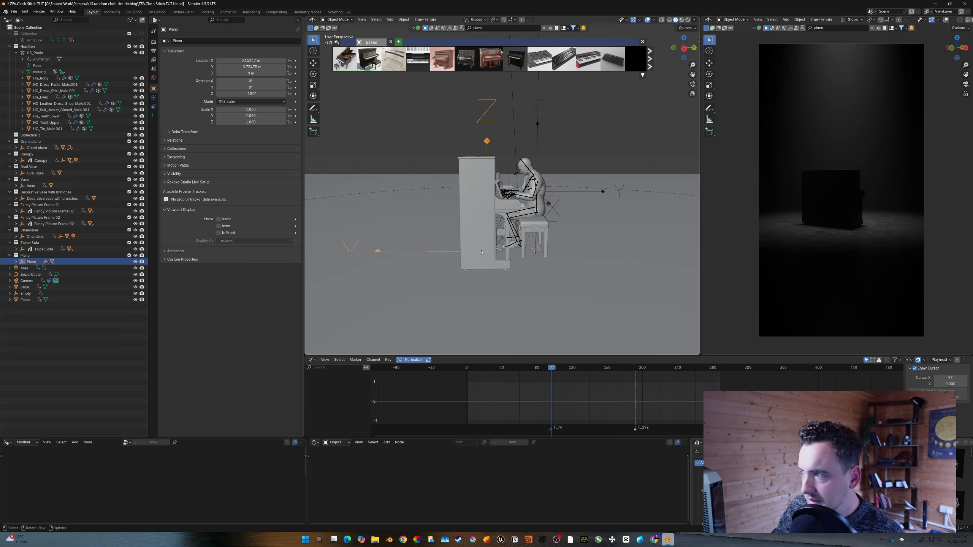
key(i)
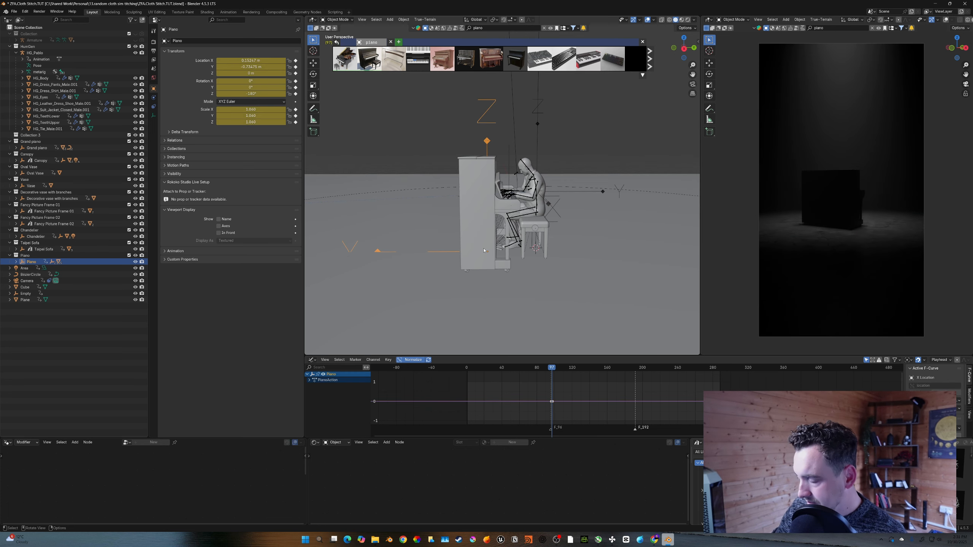
- Step back and forth across the scene-switch keyframe to compare the two environments from a zoomed-out view
key(Left)
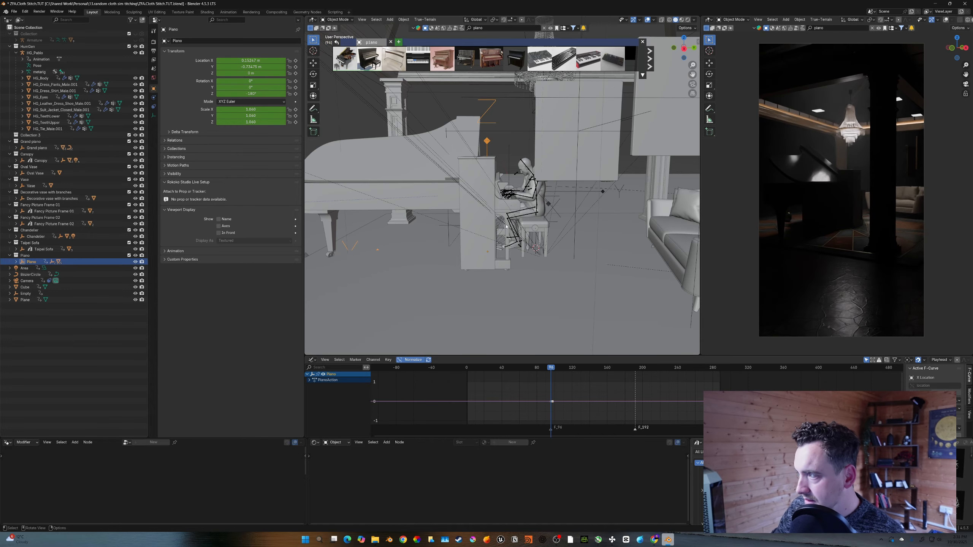
scroll(485, 250, down, 8)
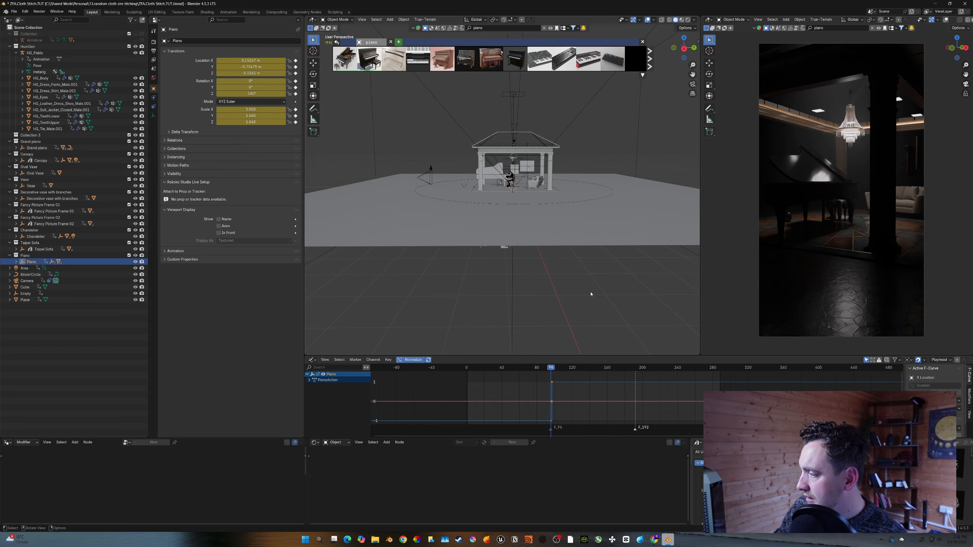
key(Right)
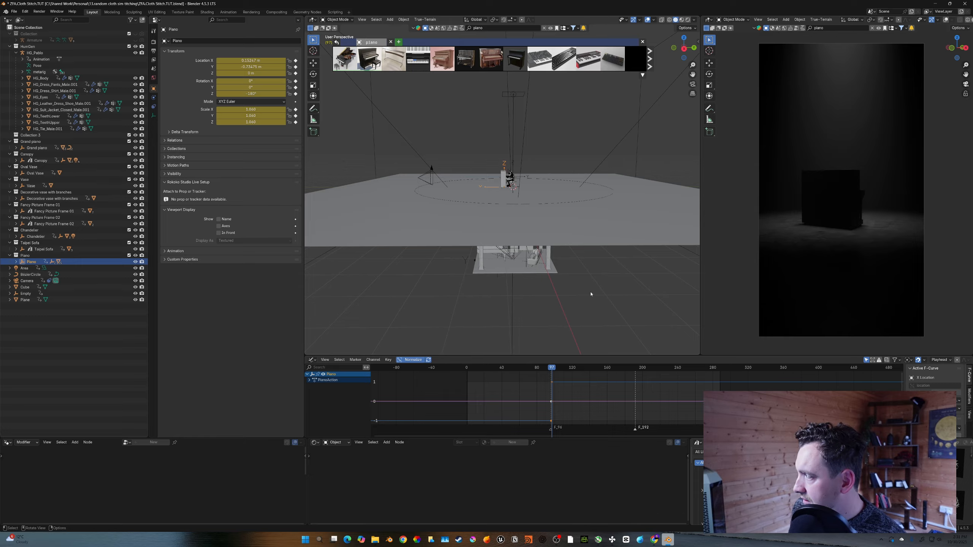
key(Left)
key(Right)
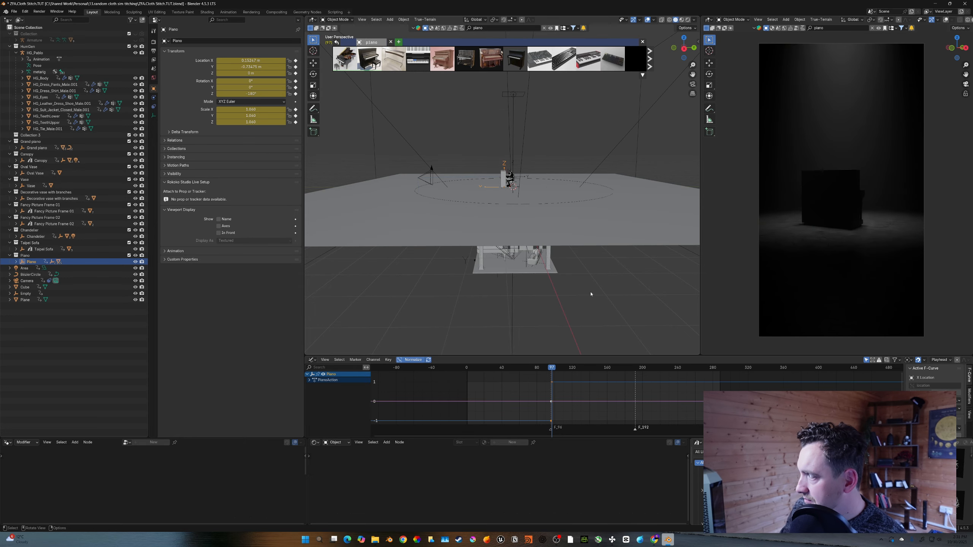
key(Left)
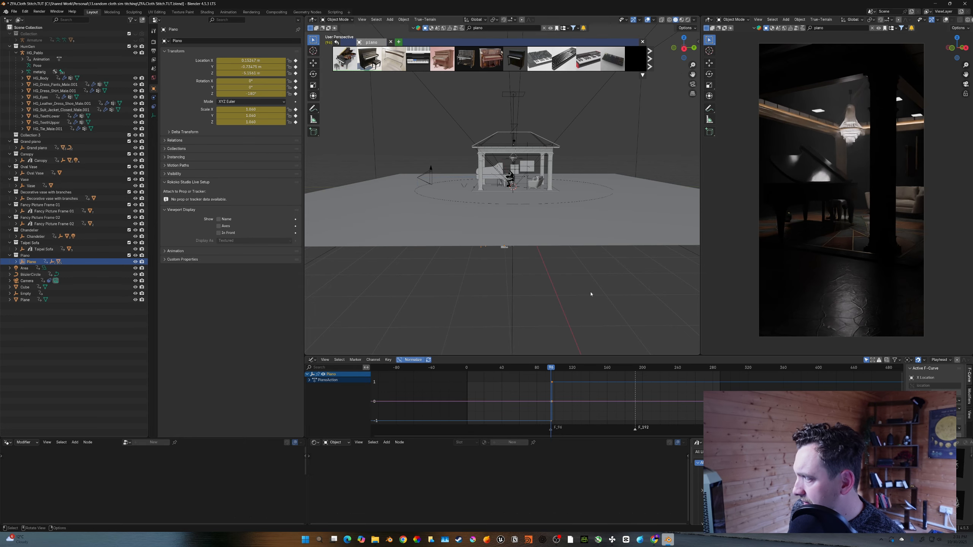
key(Right)
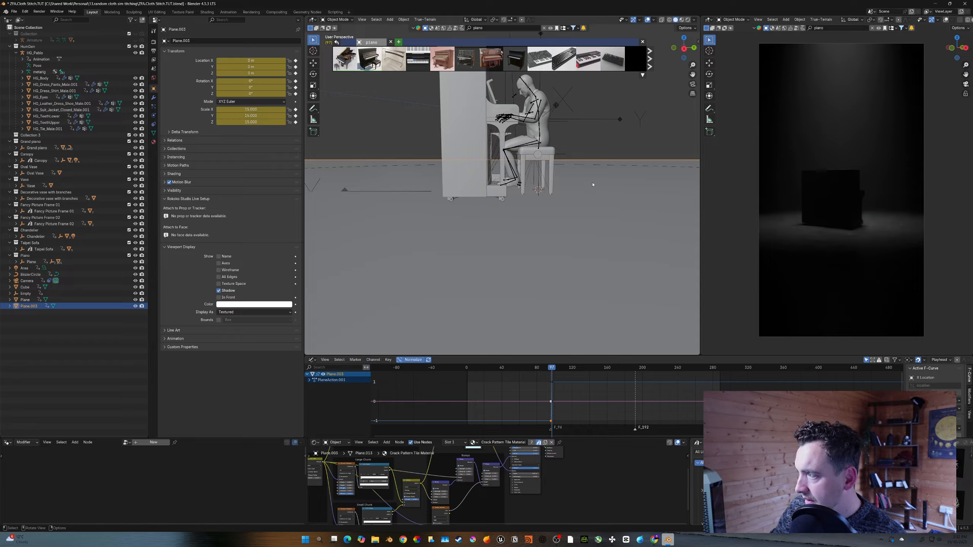
- Clear the asset library search and search it for scan
middle_drag(592, 185, 548, 158)
scroll(573, 206, down, 5)
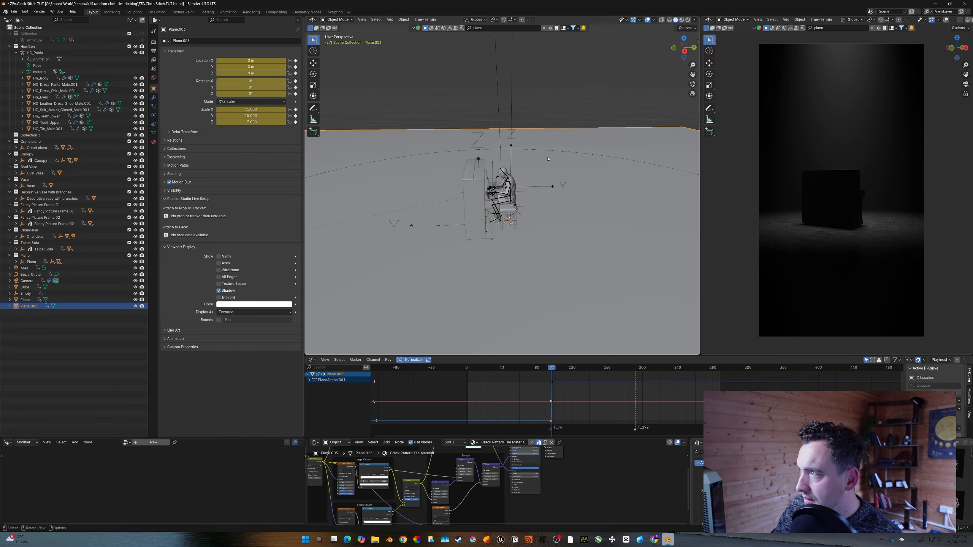
click(544, 28)
click(522, 28)
text(scan)
key(Return)
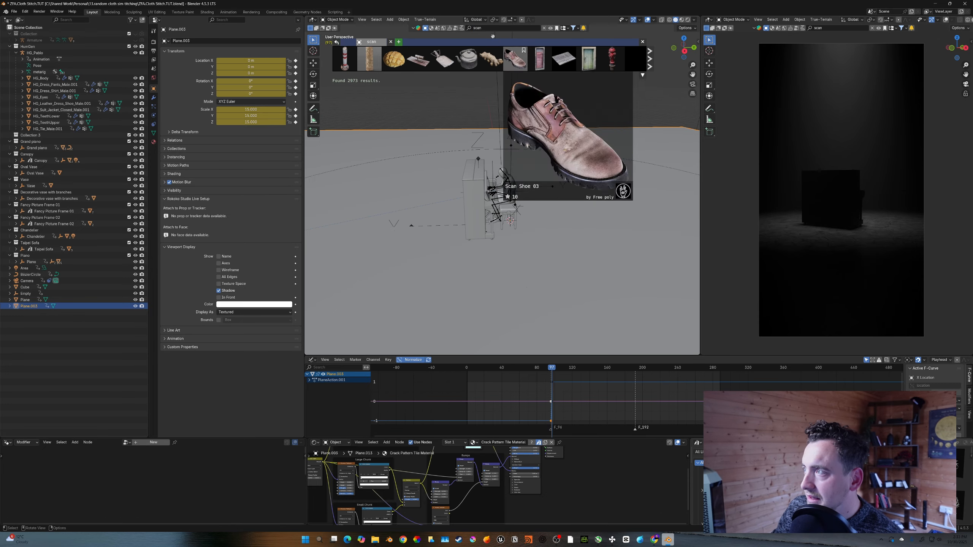
- Switch the asset library's search category to scenes for the scan query
click(488, 29)
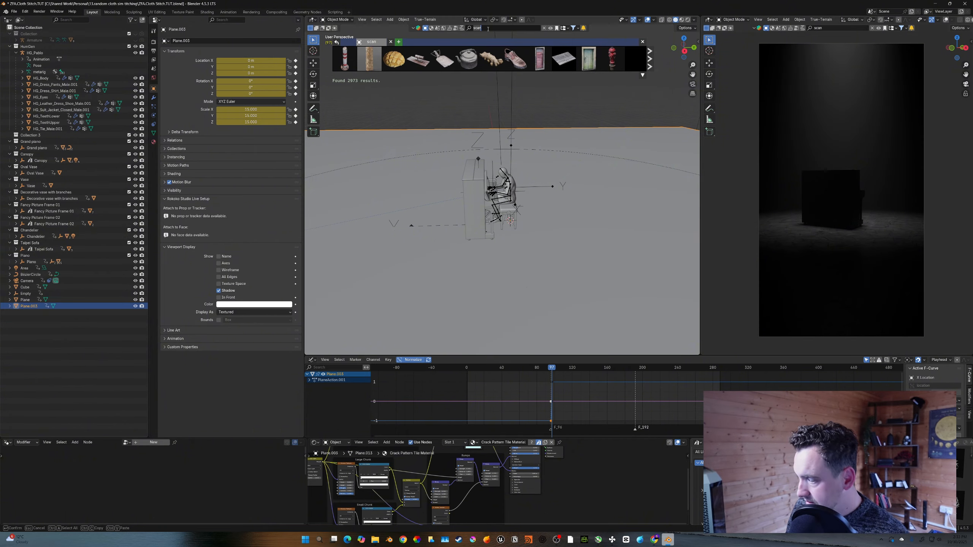
click(437, 29)
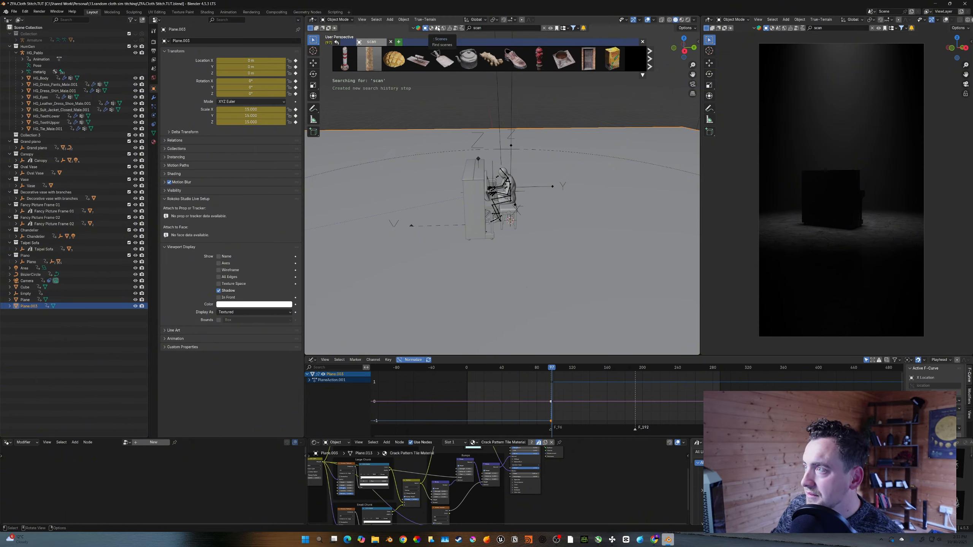
click(437, 29)
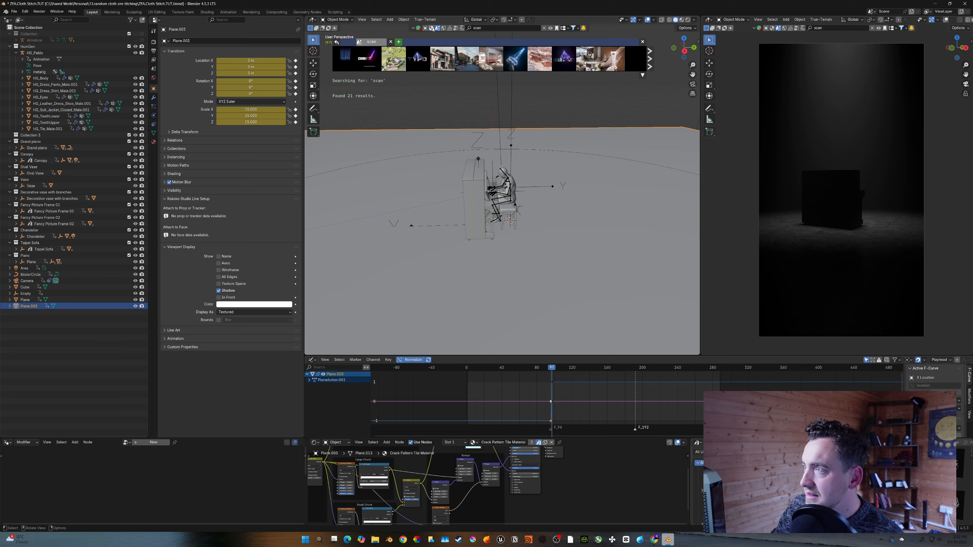
click(431, 28)
- Search the asset library for tree models and drop the Tree asset into the scene
click(493, 28)
text(tree)
key(Return)
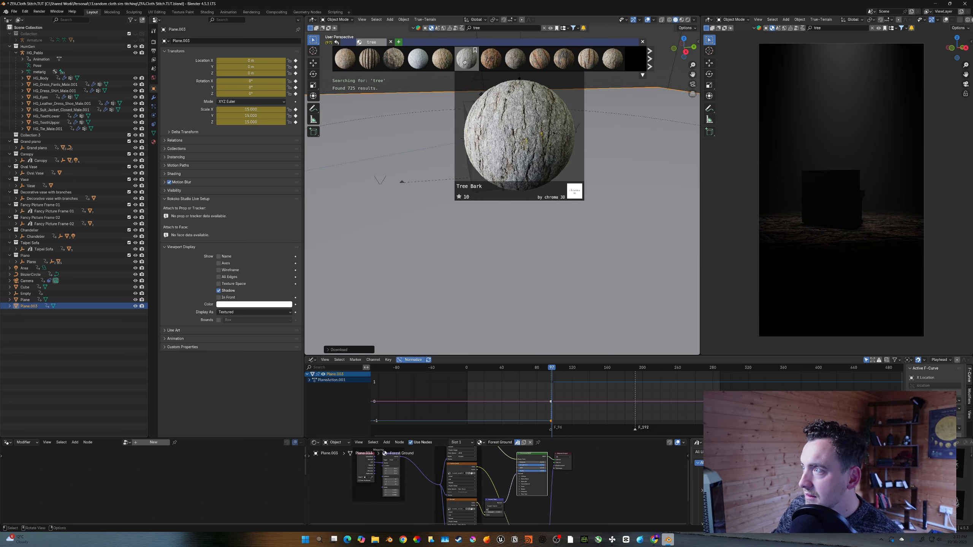
click(425, 28)
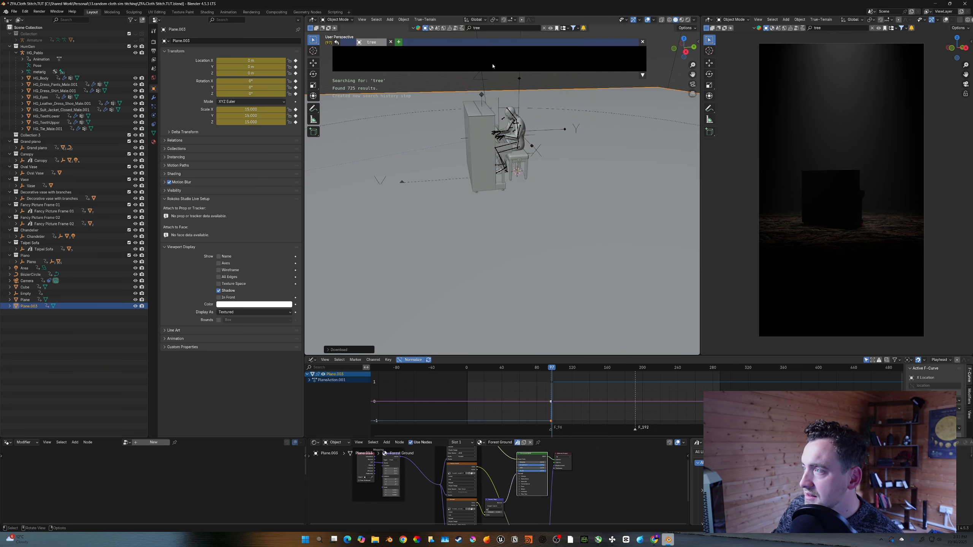
mouse_move(468, 62)
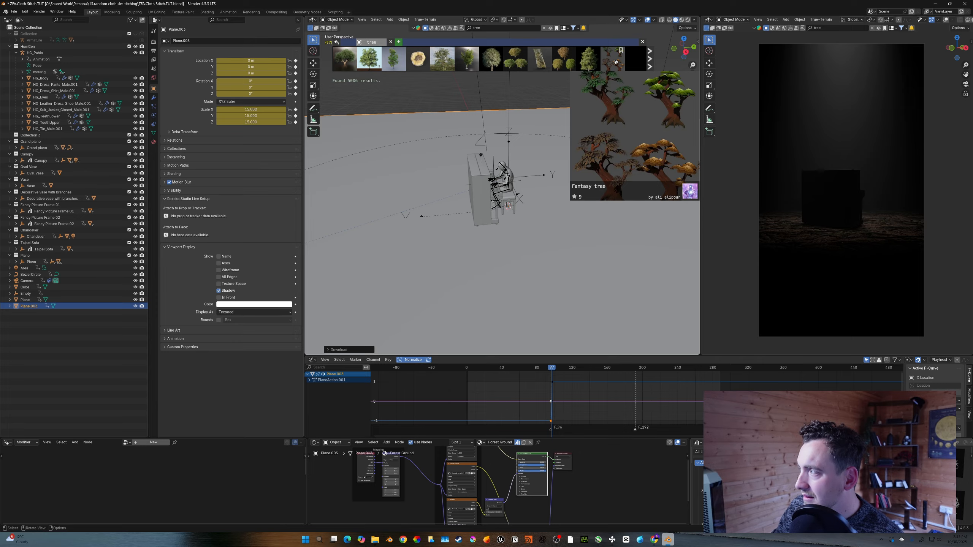
mouse_move(519, 60)
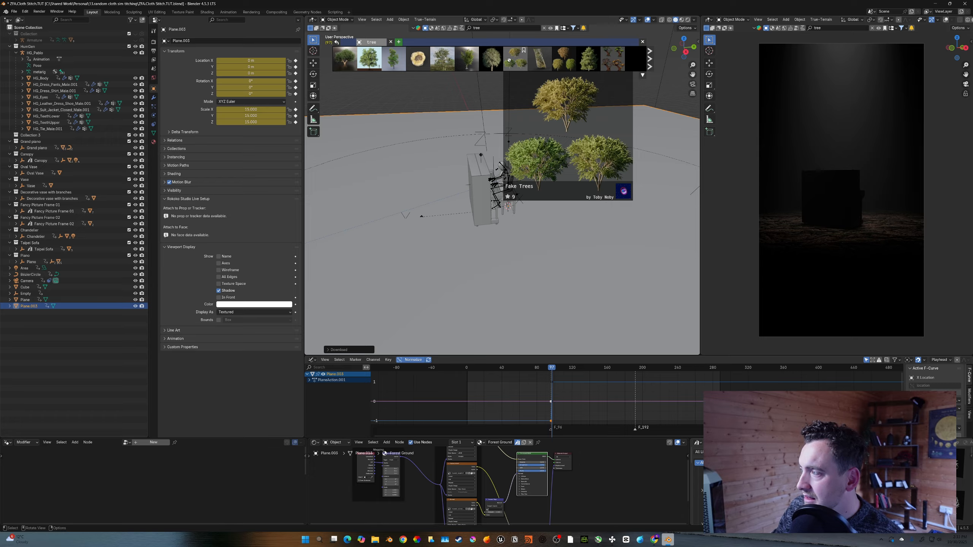
drag(491, 62, 640, 256)
mouse_move(474, 57)
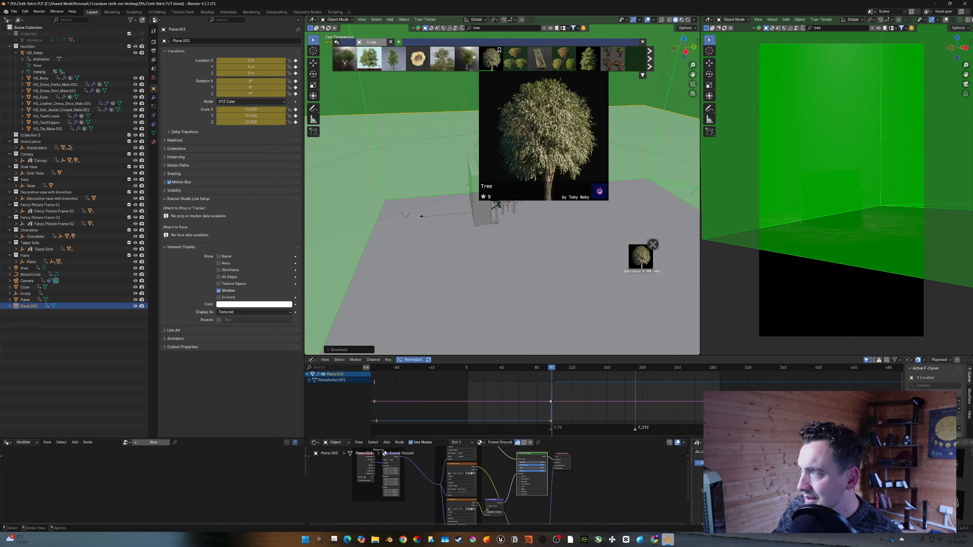
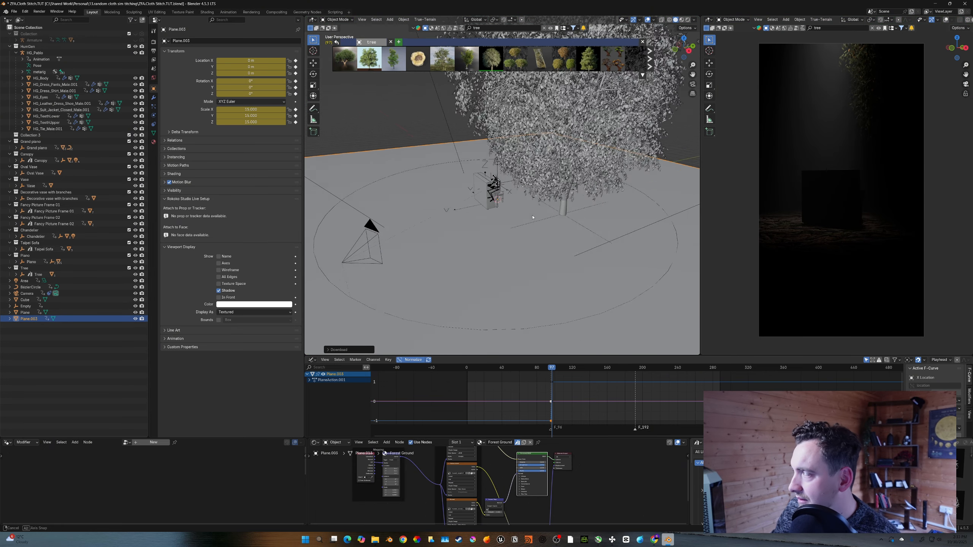
- Select the area light hanging beside the tree
middle_drag(563, 212, 550, 206)
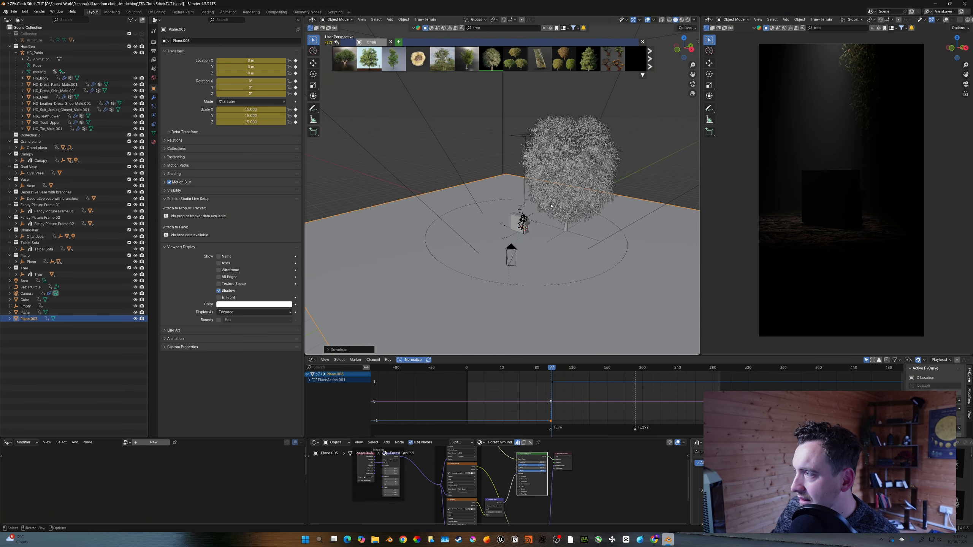
click(528, 139)
click(526, 136)
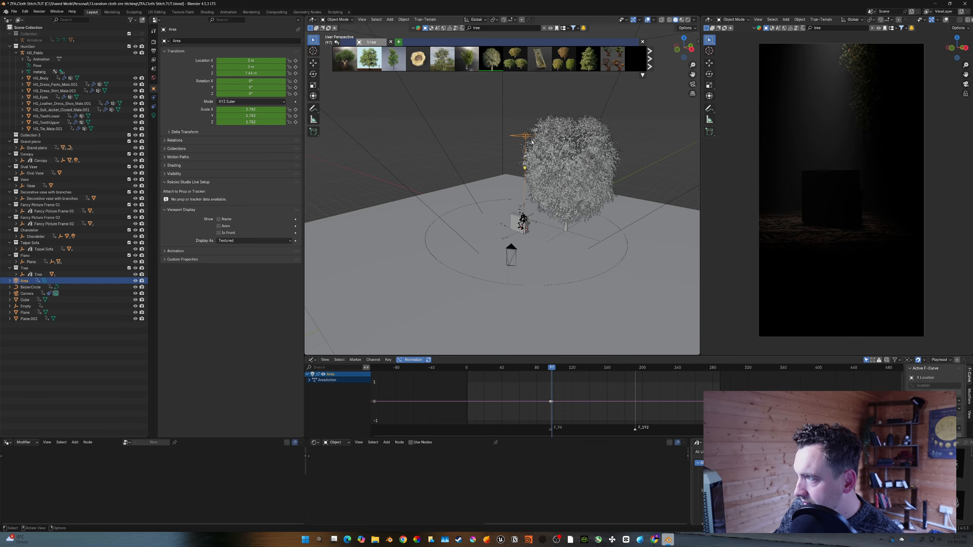
scroll(528, 243, up, 4)
scroll(526, 210, down, 1)
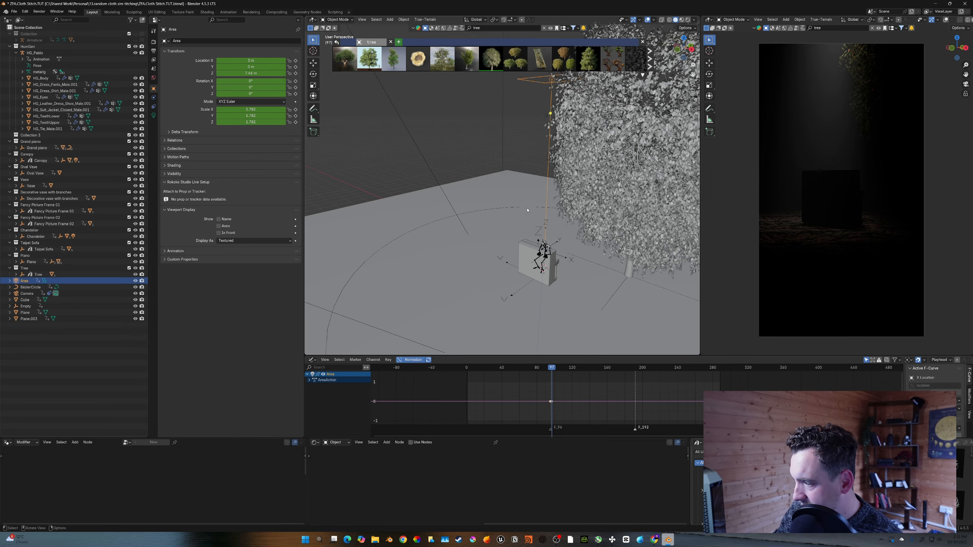
scroll(546, 230, down, 2)
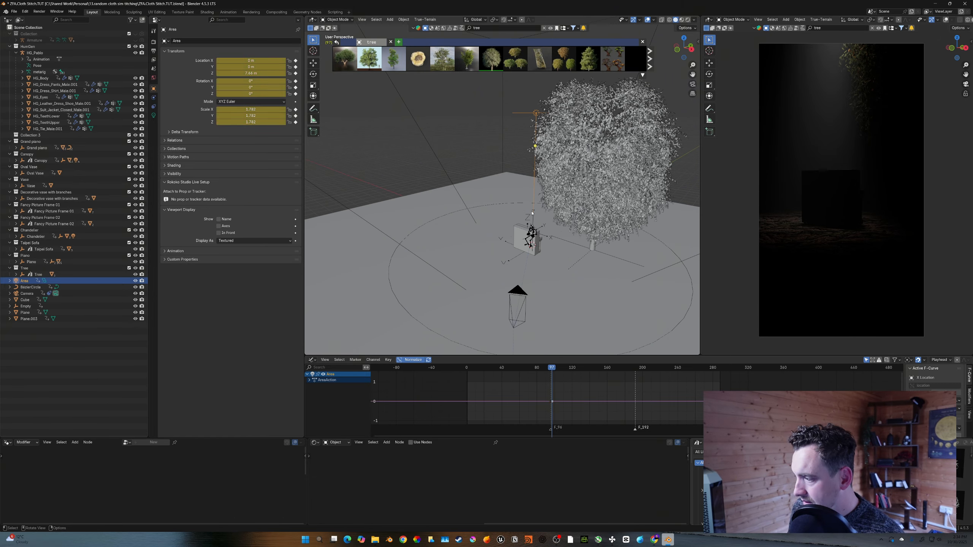
- Jump to the previous keyframe, save the file, and return to the next keyframe
key(Left)
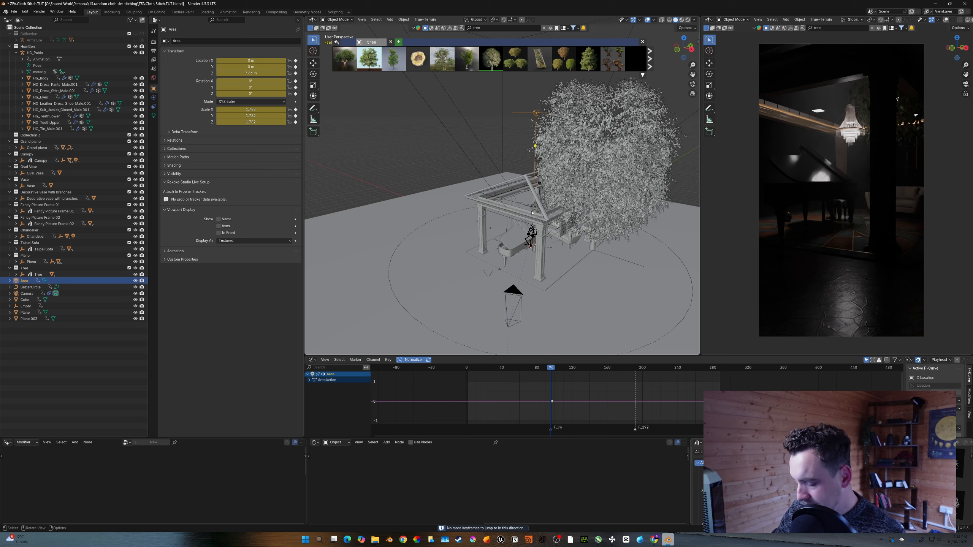
key(ctrl+s)
middle_drag(532, 213, 565, 221)
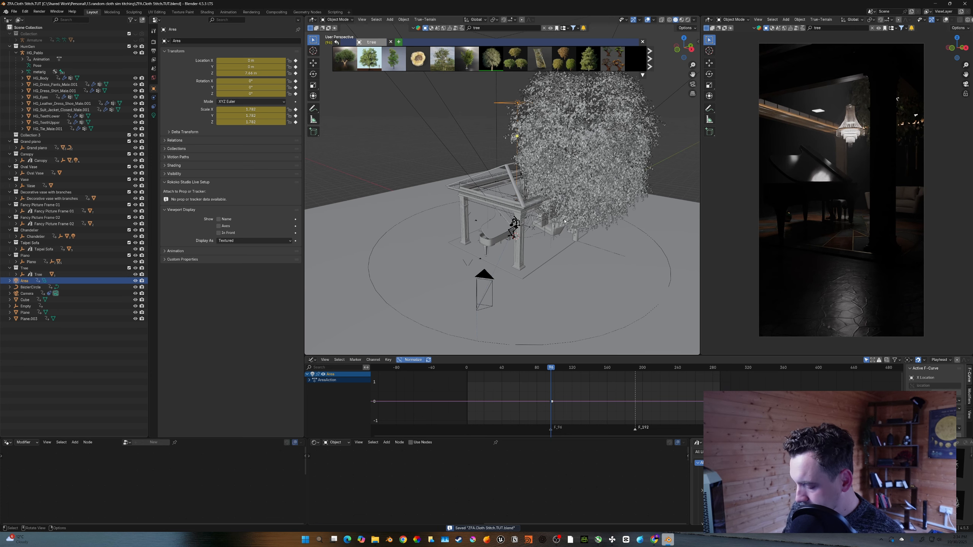
key(Right)
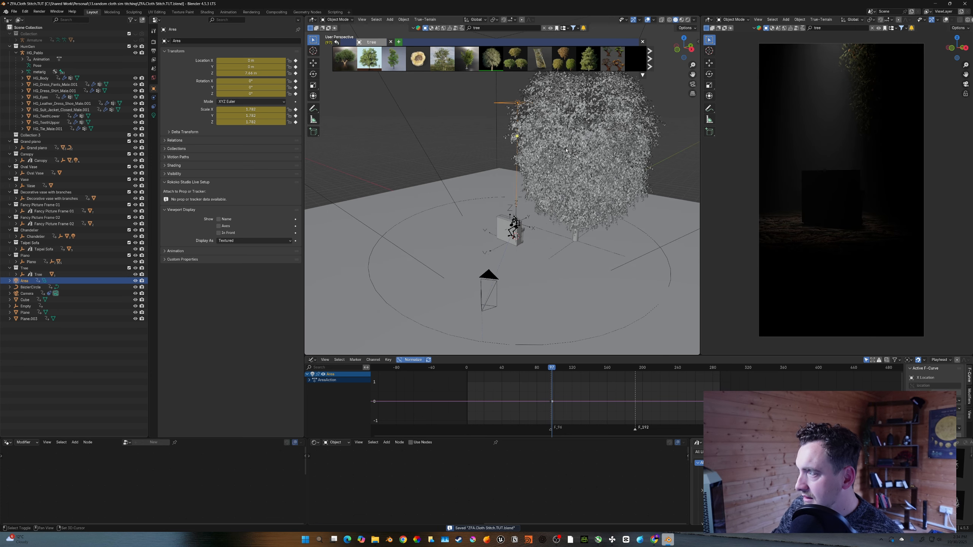
- Raise the area light straight up along the Z axis and scale it down
mouse_move(566, 150)
shift+middle_down()
mouse_move(550, 147)
mouse_move(551, 156)
shift+middle_up()
scroll(551, 156, down, 1)
key(g)
key(z)
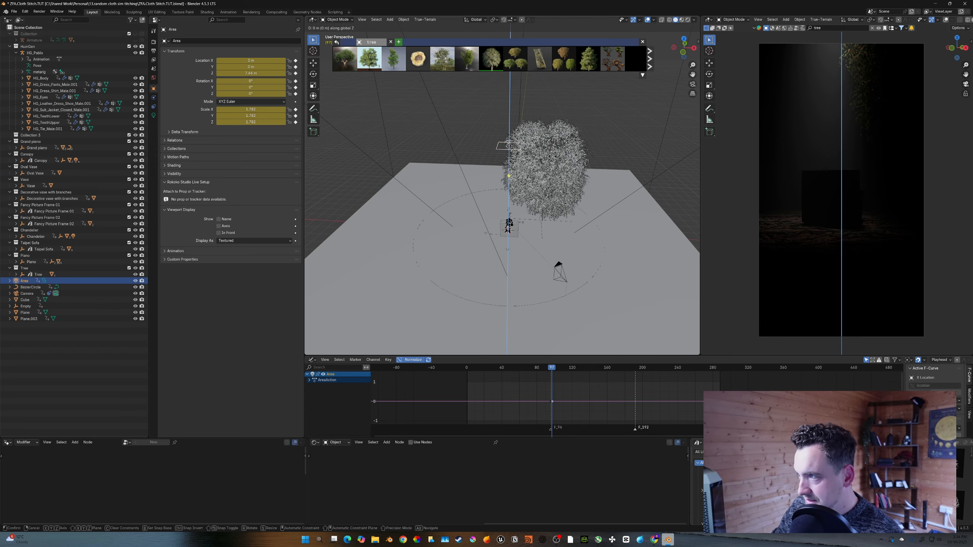
click(551, 117)
key(s)
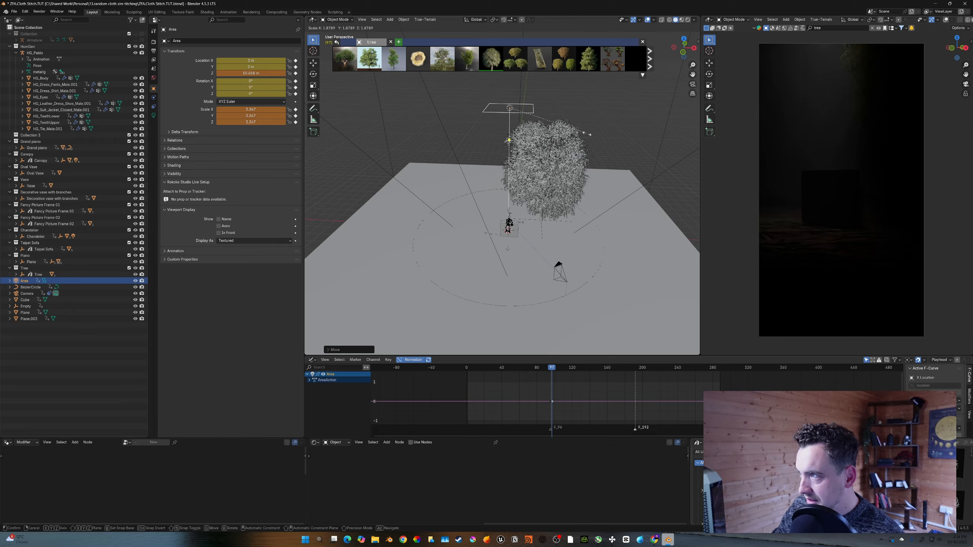
click(609, 146)
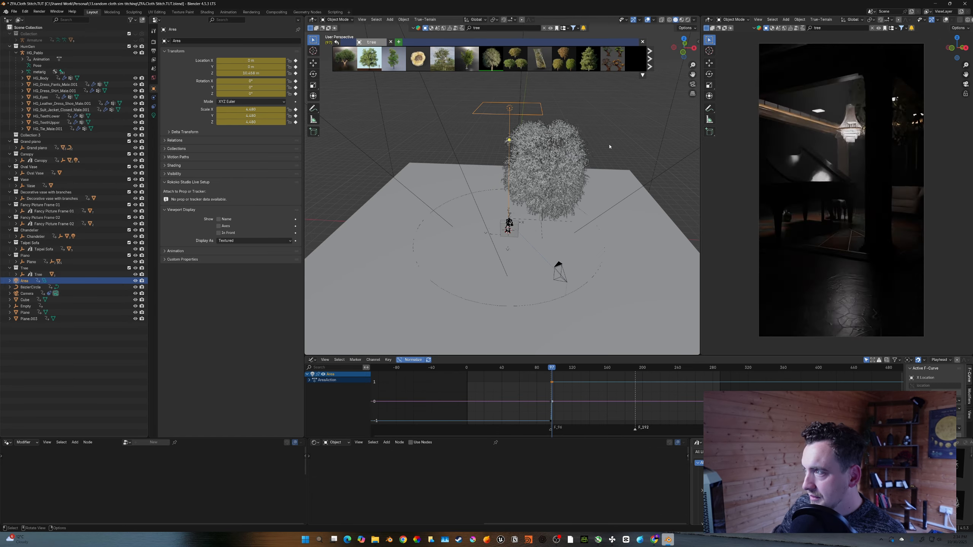
- Open the light's properties and keyframe its power and spread on both sides of the scene switch
click(154, 116)
key(Left)
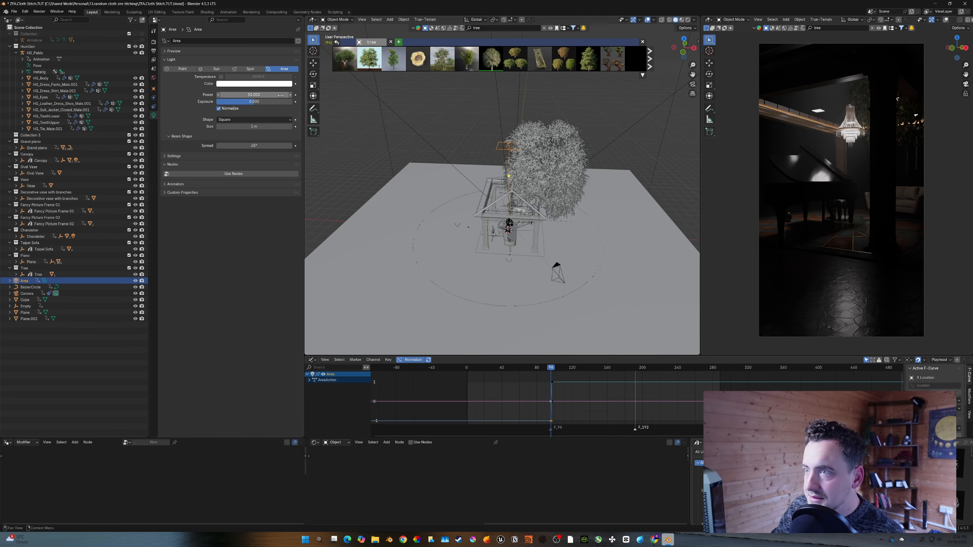
key(i)
key(Right)
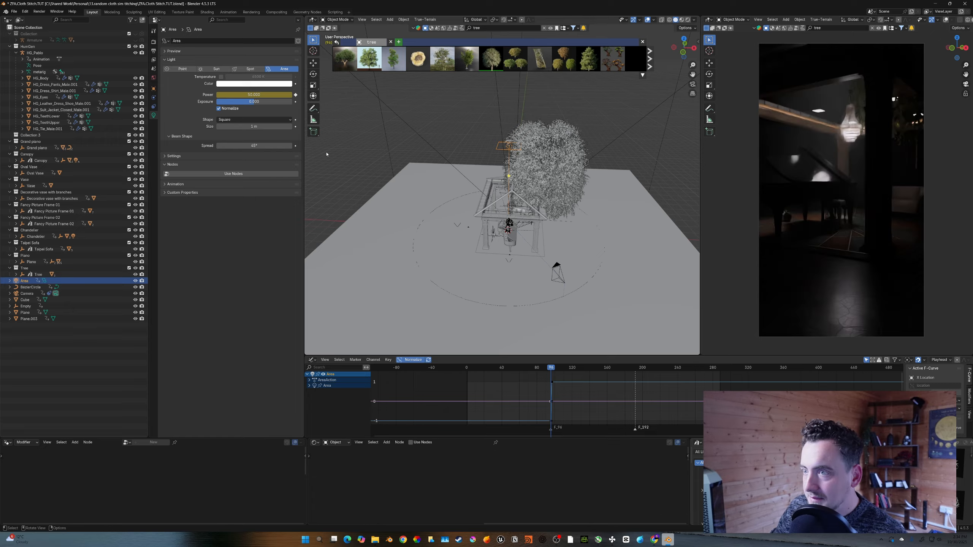
key(i)
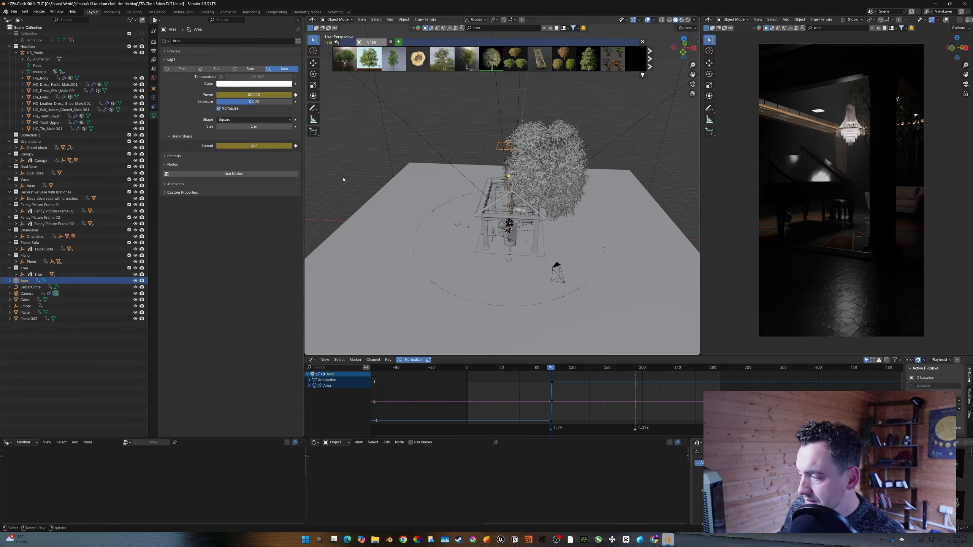
- On the forest frame, set the light's power to 1500 and spread to 90°, keyframing both
key(Right)
click(268, 94)
text(1500)
key(Return)
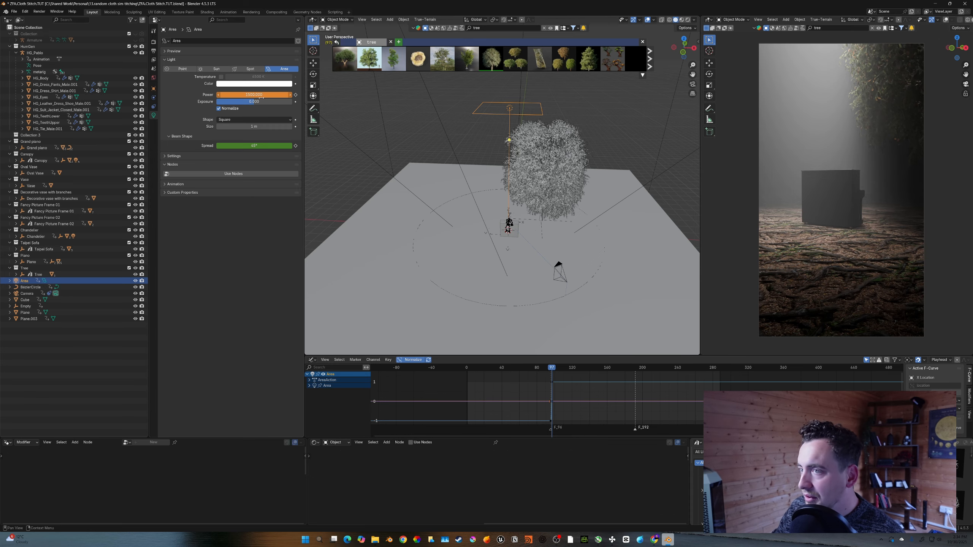
click(256, 146)
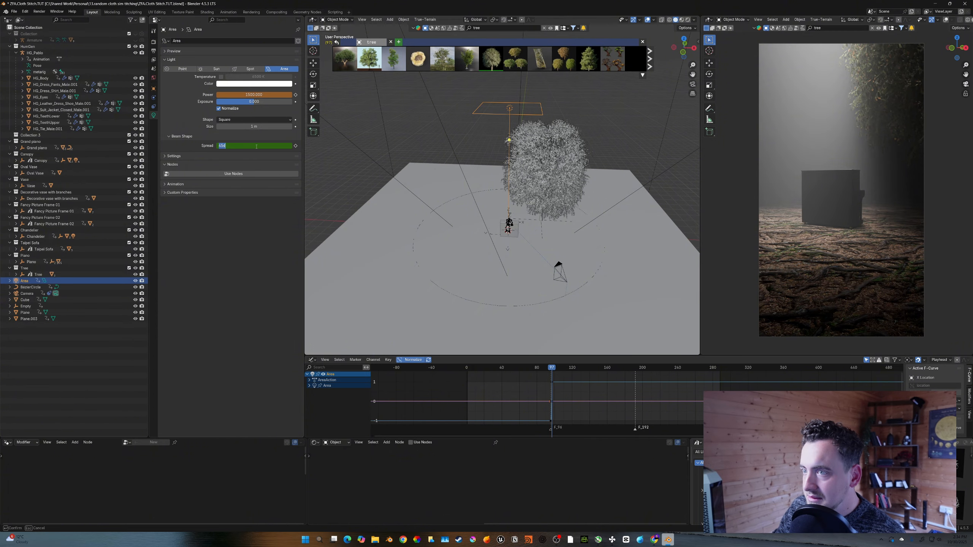
text(90)
key(Return)
key(i)
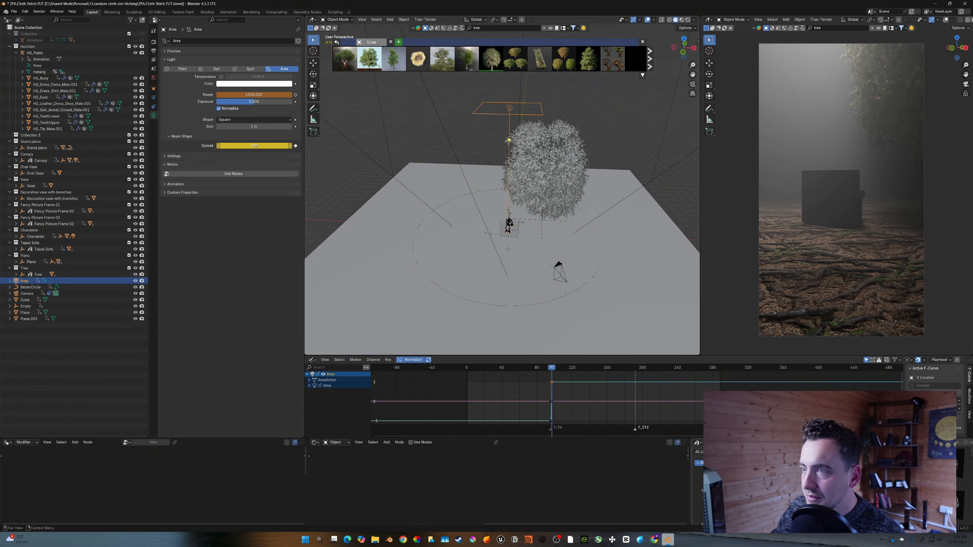
key(i)
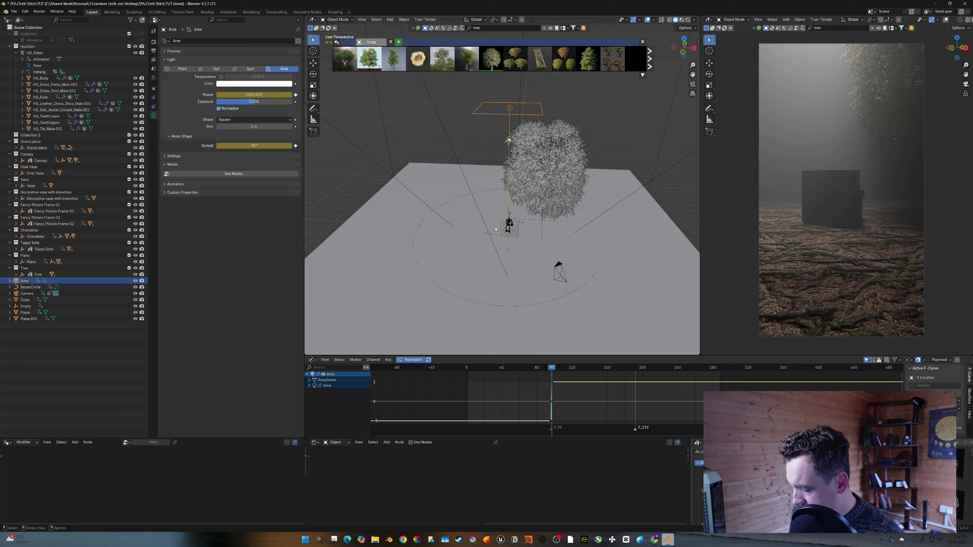
- Step back and forth across the keyframe to compare the lighting in both environments
key(Left)
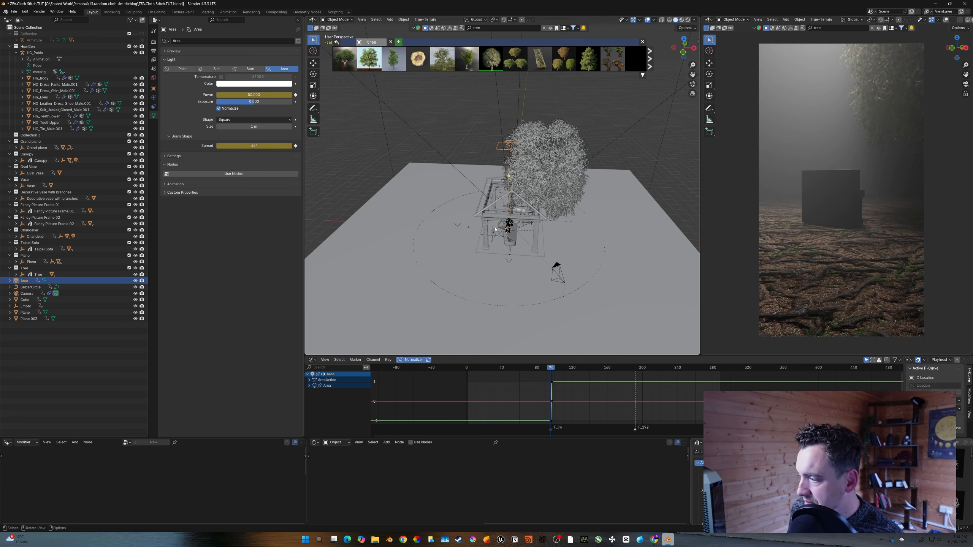
key(Right)
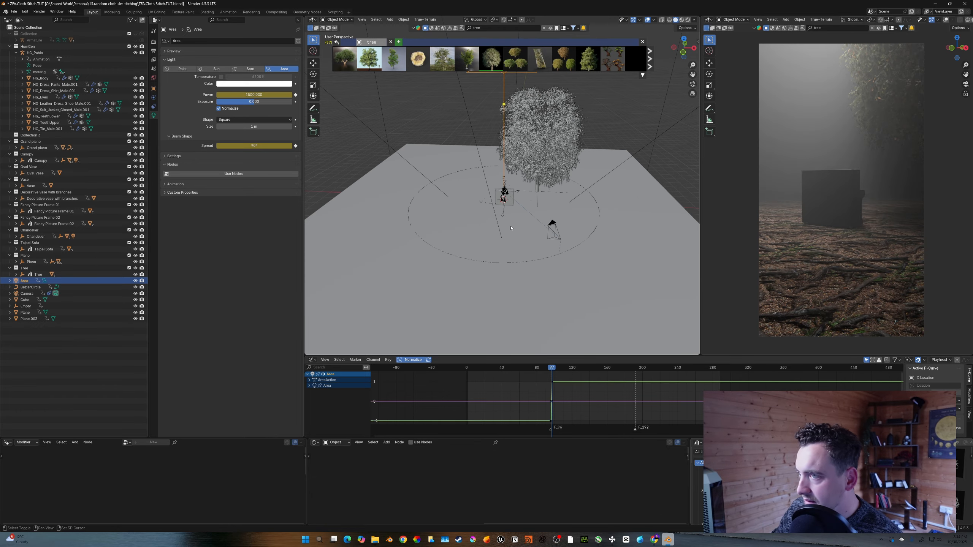
shift+middle_drag(556, 229, 540, 219)
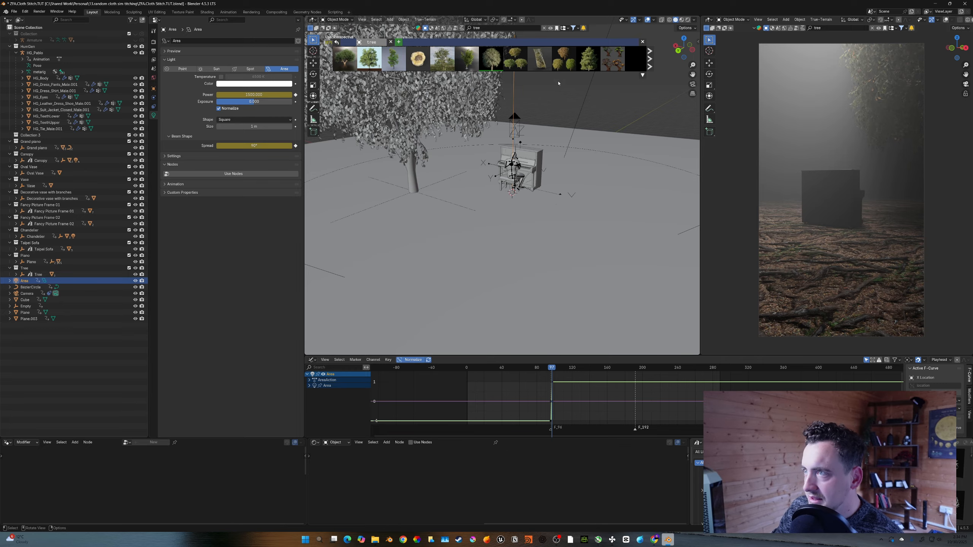
- Drop the Old Tree asset from the asset browser into the scene beside the piano
mouse_move(564, 61)
scroll(564, 61, down, 5)
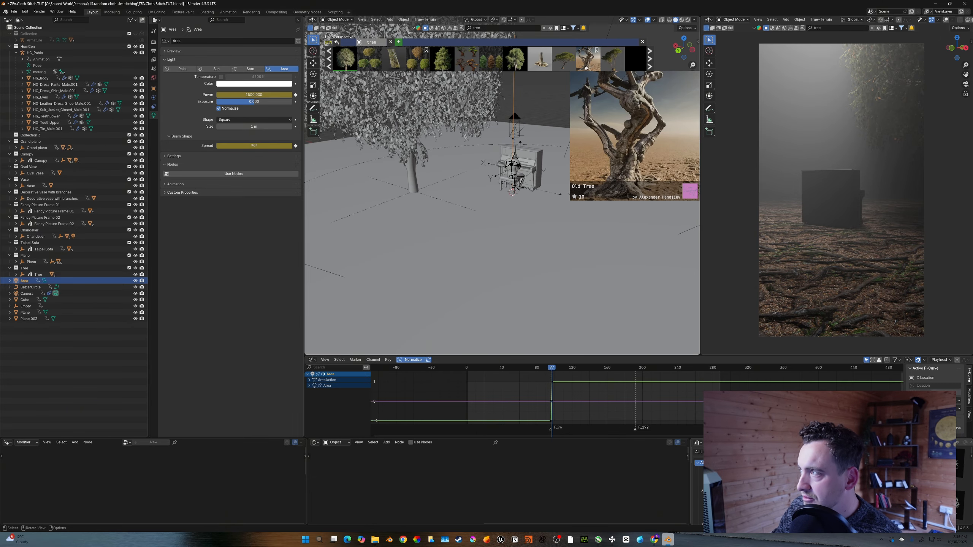
drag(539, 59, 591, 203)
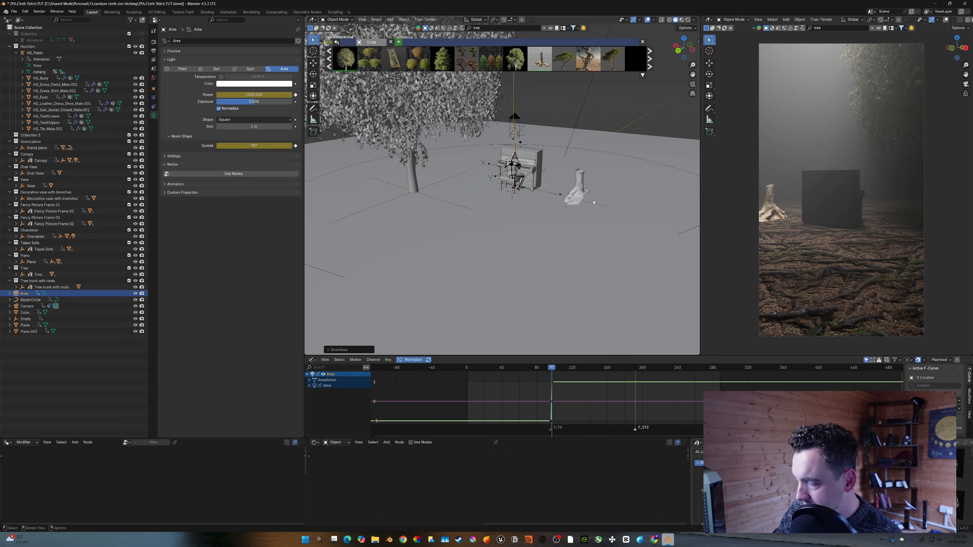
- Select the tree trunk with roots and scale it up
click(582, 191)
key(s)
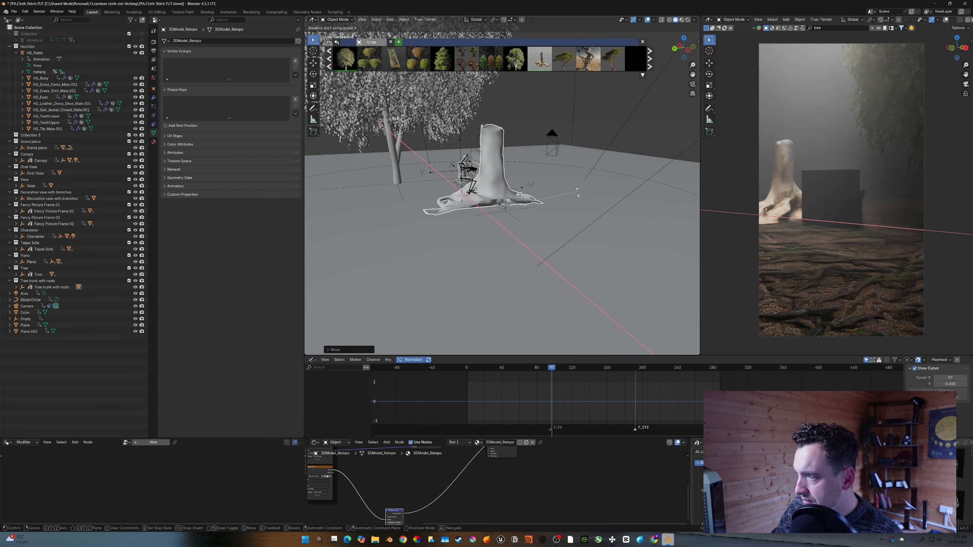
click(573, 195)
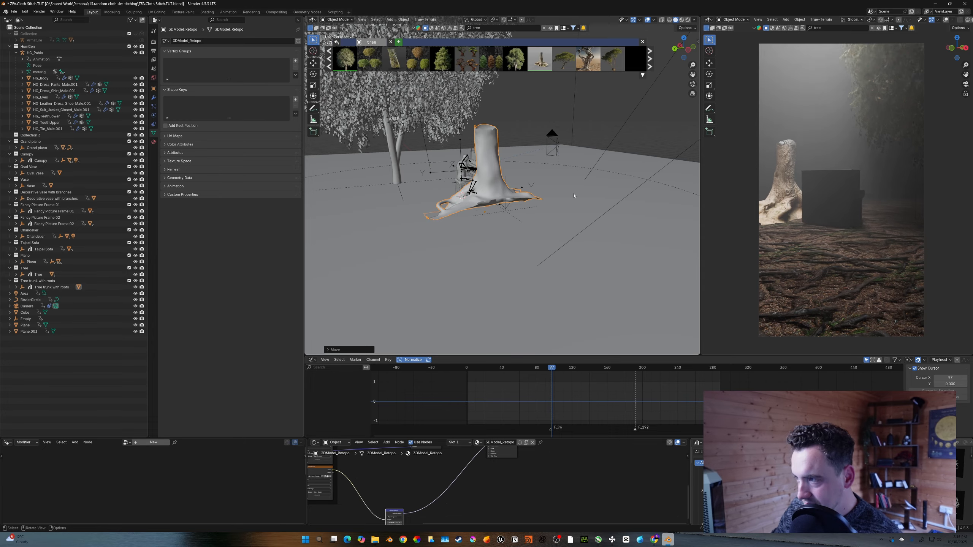
- Drop the Rocky Ground in Forest Photoscan asset into the scene next to the trunk
middle_drag(558, 245, 544, 247)
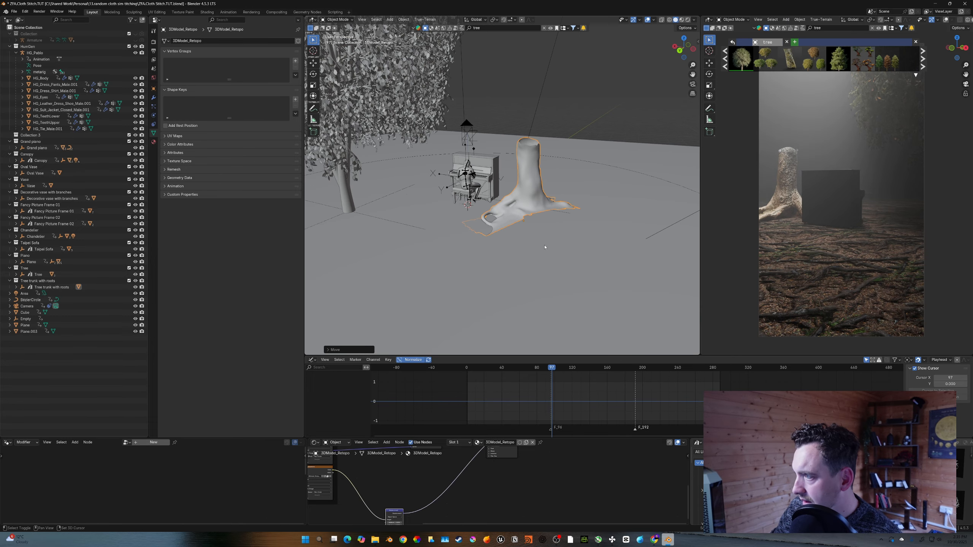
scroll(524, 491, down, 6)
middle_drag(509, 469, 536, 489)
scroll(529, 483, up, 5)
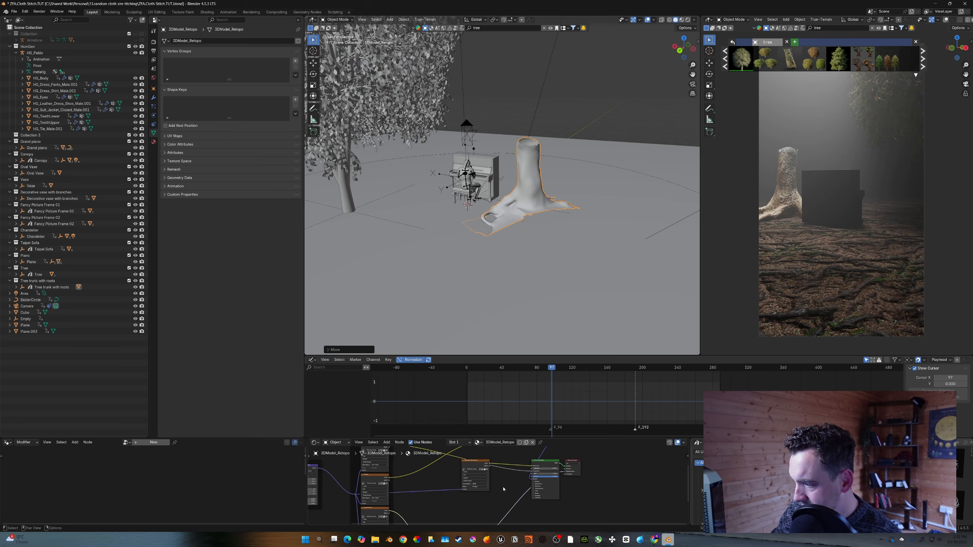
scroll(502, 490, up, 1)
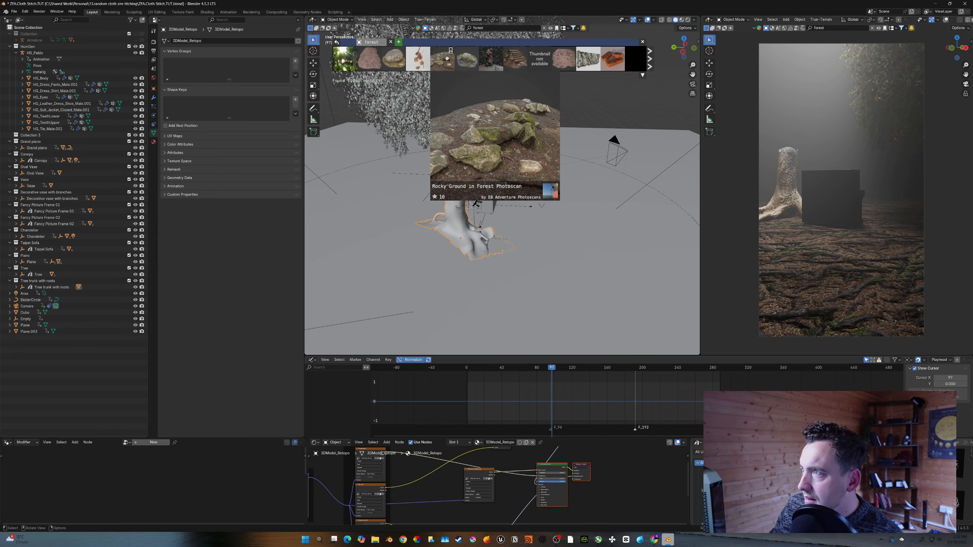
drag(447, 58, 531, 186)
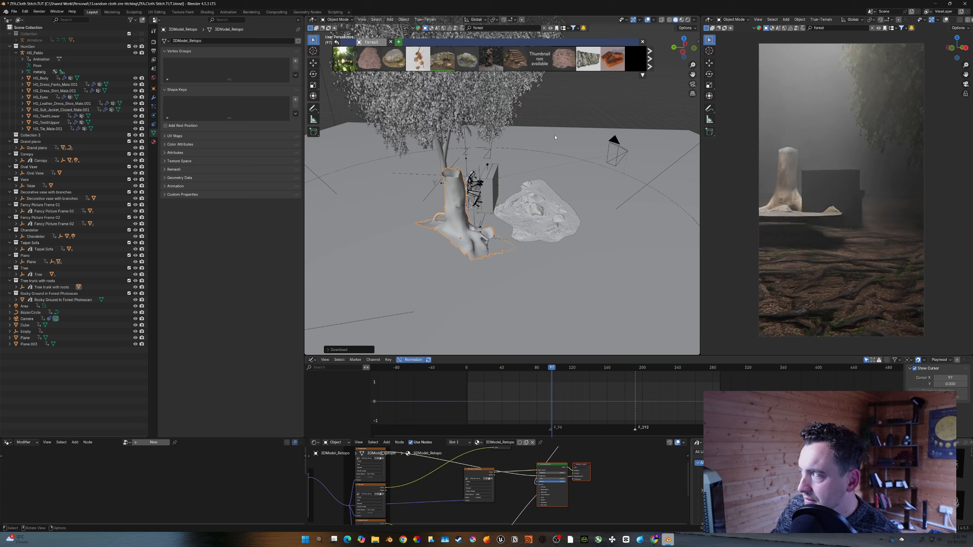
- Rotate the rocky ground scan to lie flat and move it into place near the trunk
click(552, 220)
key(r)
key(r)
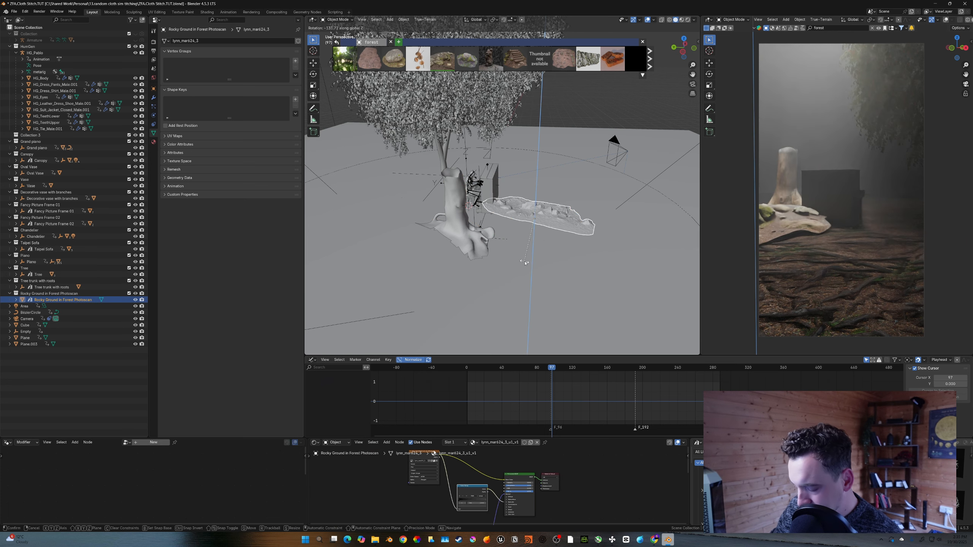
click(525, 262)
key(g)
click(515, 264)
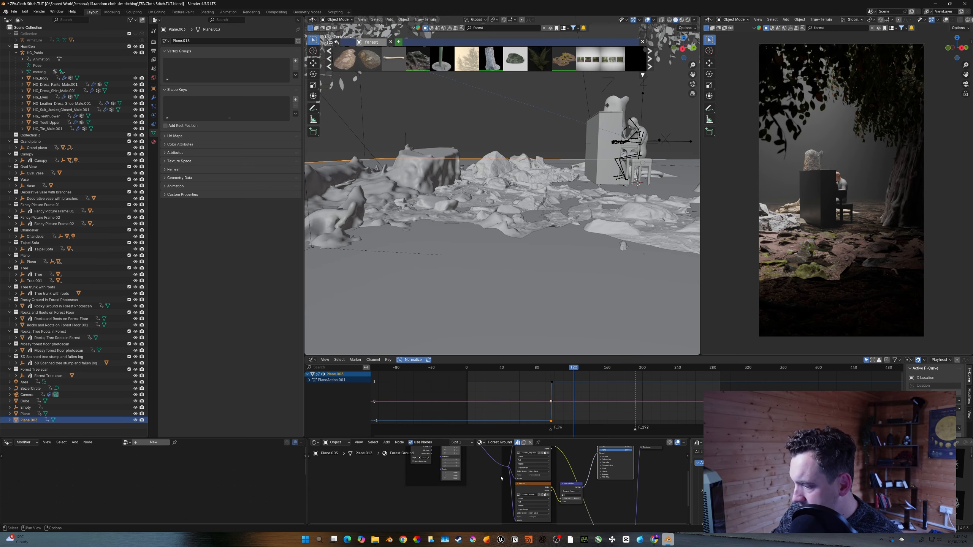
- Add an RGB Curves node to the Forest Ground material of the floor plane
middle_drag(501, 478, 462, 499)
scroll(514, 472, up, 4)
key(shift+a)
text(rgb)
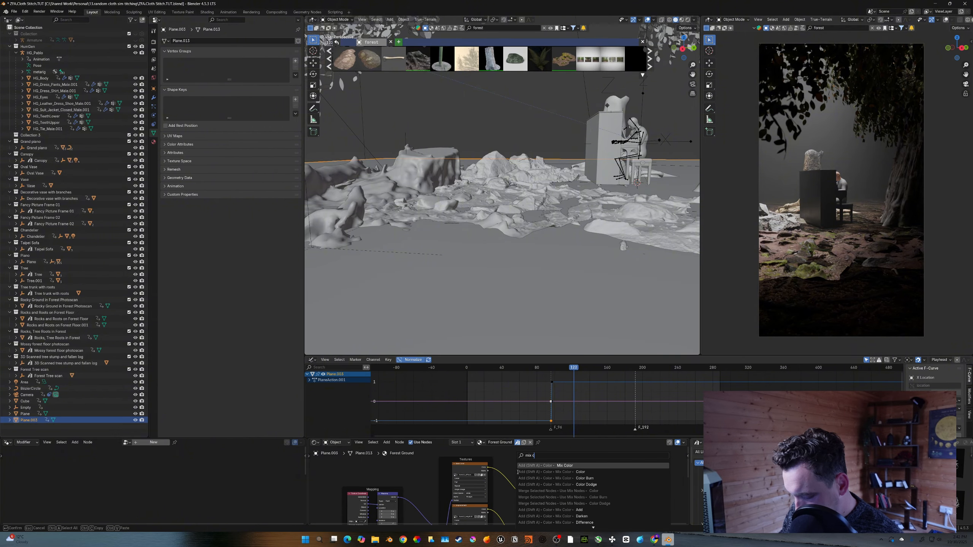
key(Return)
click(492, 460)
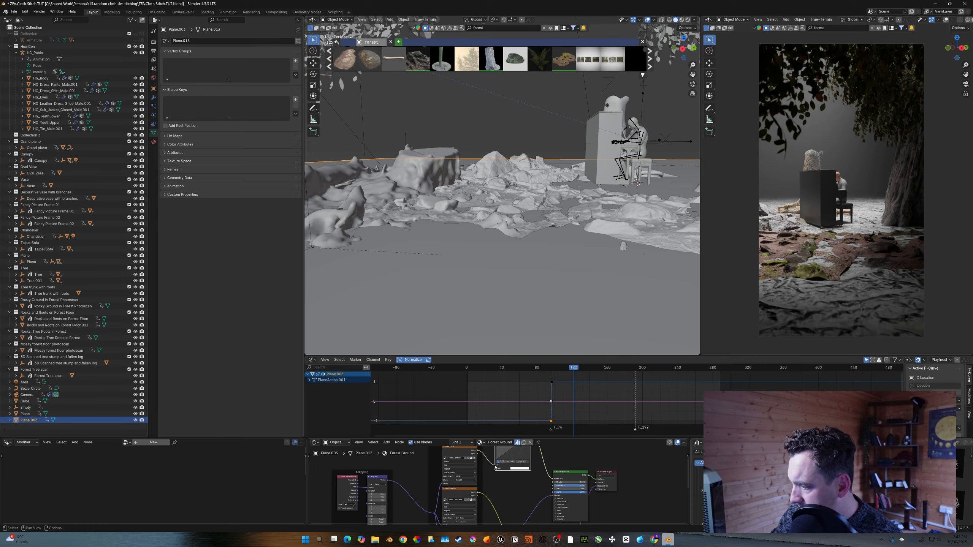
- Wire the RGB Curves node into the ground material and adjust its curve
drag(494, 465, 496, 468)
middle_drag(518, 445, 513, 461)
scroll(513, 462, up, 3)
drag(517, 482, 507, 468)
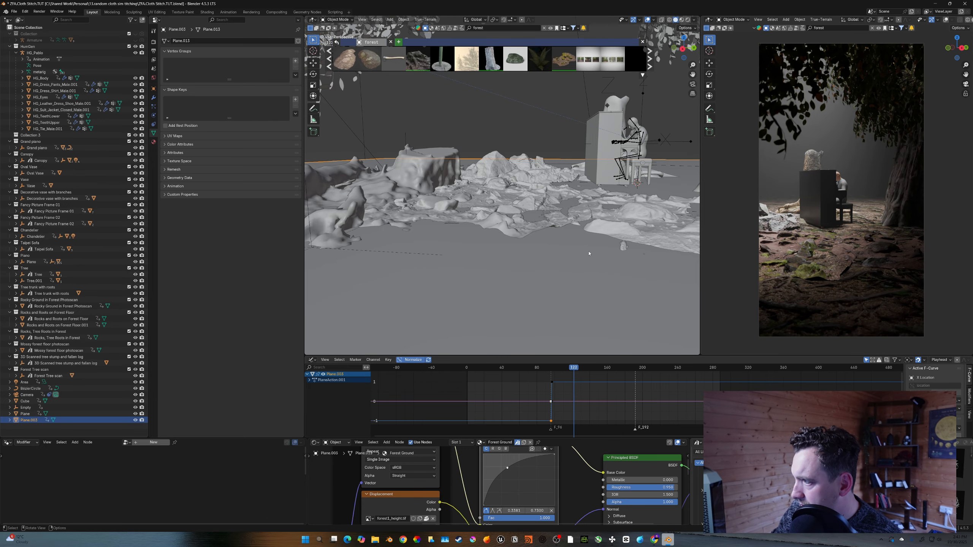
- Duplicate the Rocks and Roots on Forest Floor scan, place the copy nearby and scale it along Z
mouse_move(589, 254)
middle_down()
mouse_move(553, 236)
mouse_move(607, 250)
middle_up()
click(605, 241)
scroll(605, 242, down, 3)
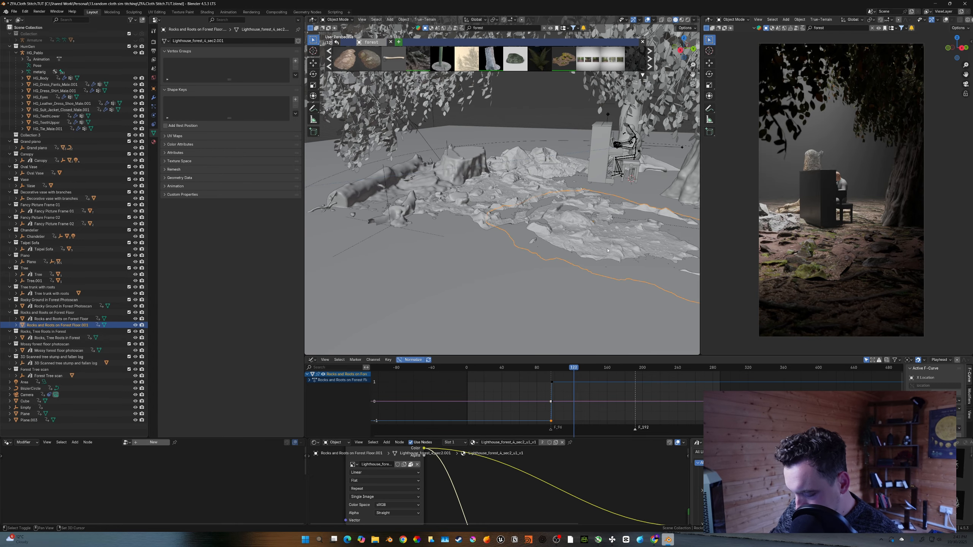
key(shift+d)
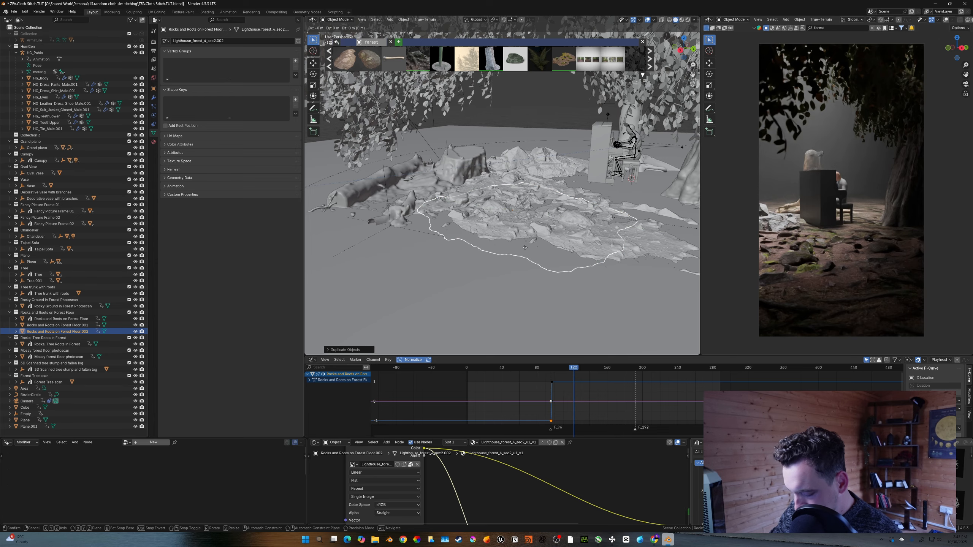
click(545, 288)
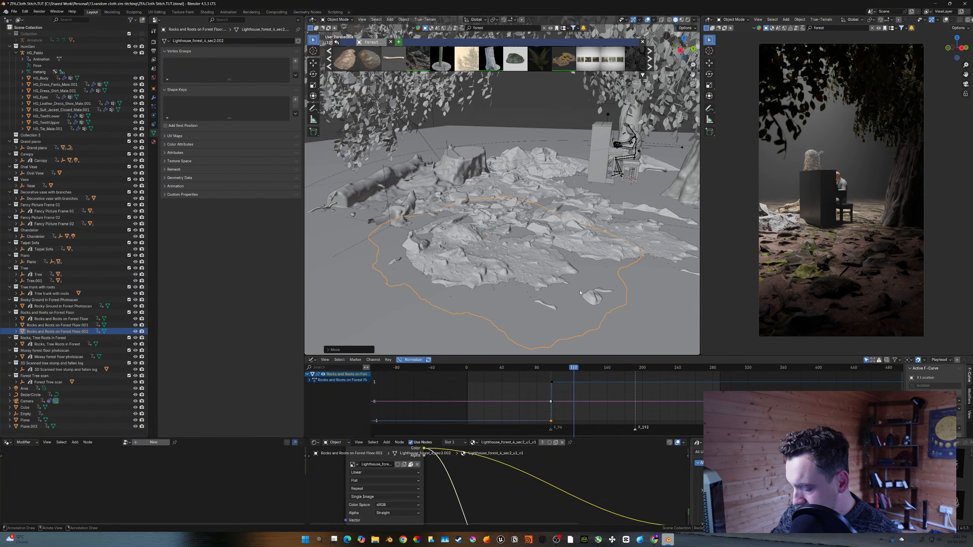
key(s)
key(z)
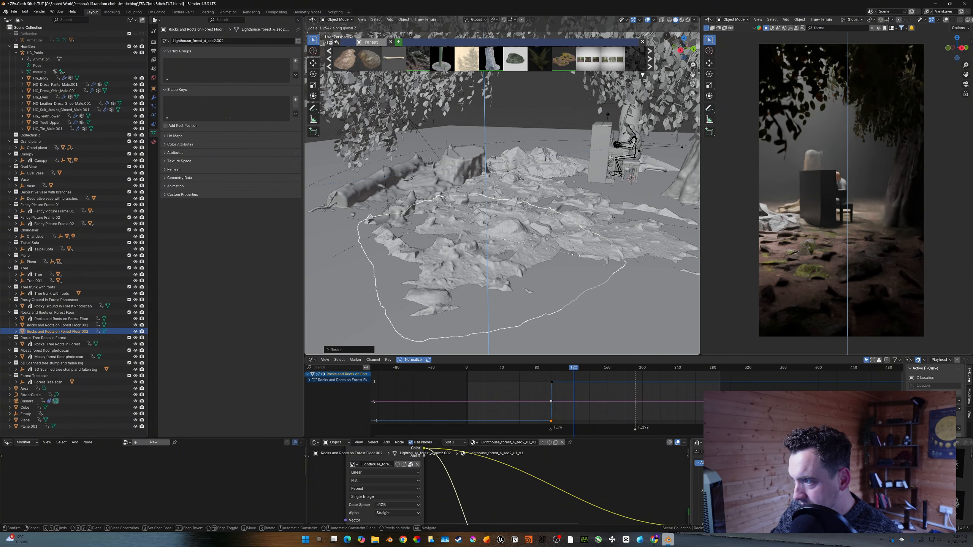
click(620, 263)
- Move the duplicated rocks scan along Z and along Y into place beside the trunk
key(g)
key(z)
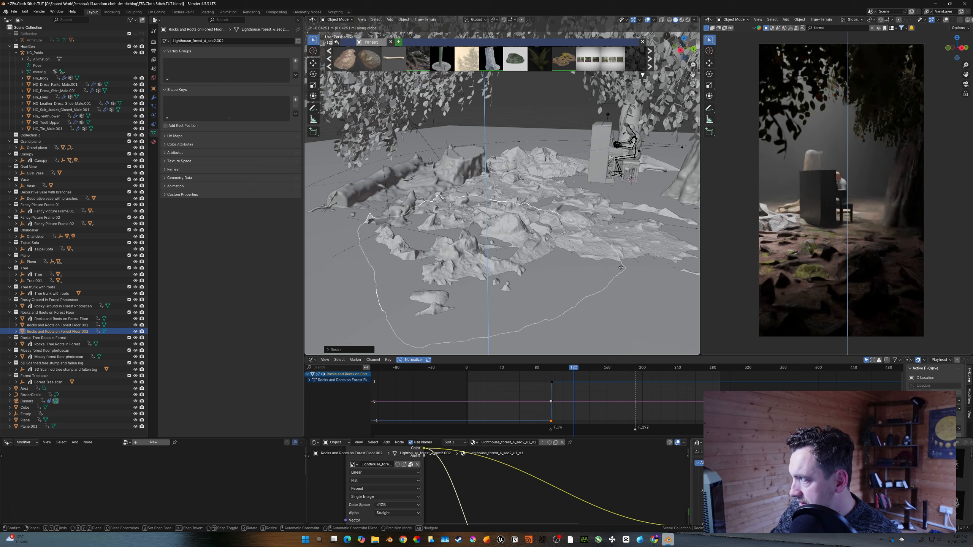
click(621, 265)
key(g)
key(y)
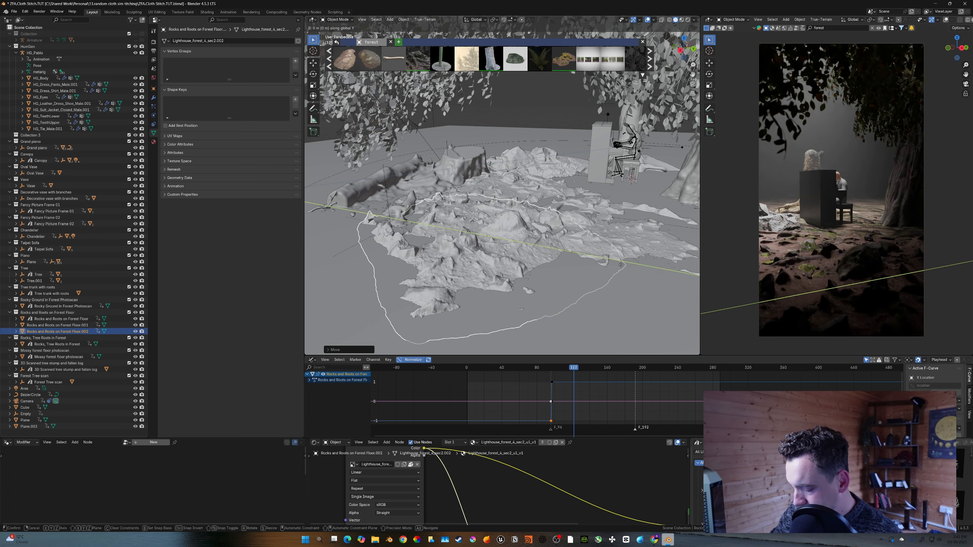
click(620, 265)
- Save the project file
mouse_move(555, 265)
middle_down()
mouse_move(576, 264)
mouse_move(557, 264)
middle_up()
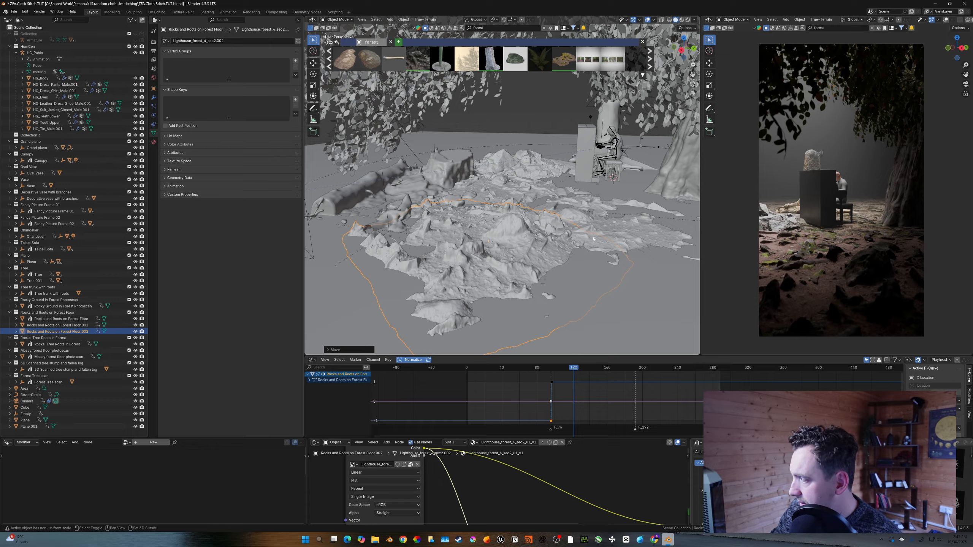
scroll(615, 248, up, 1)
scroll(572, 243, up, 1)
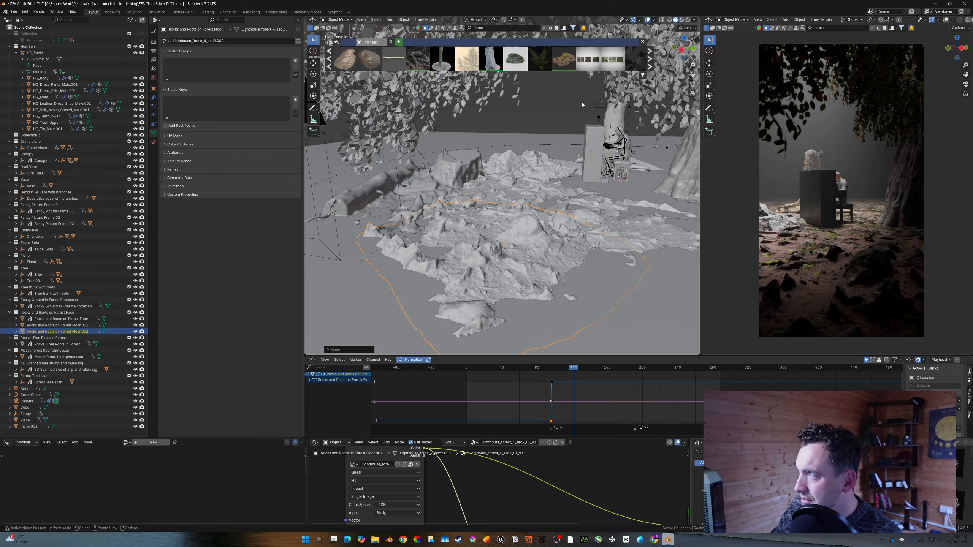
key(ctrl+s)
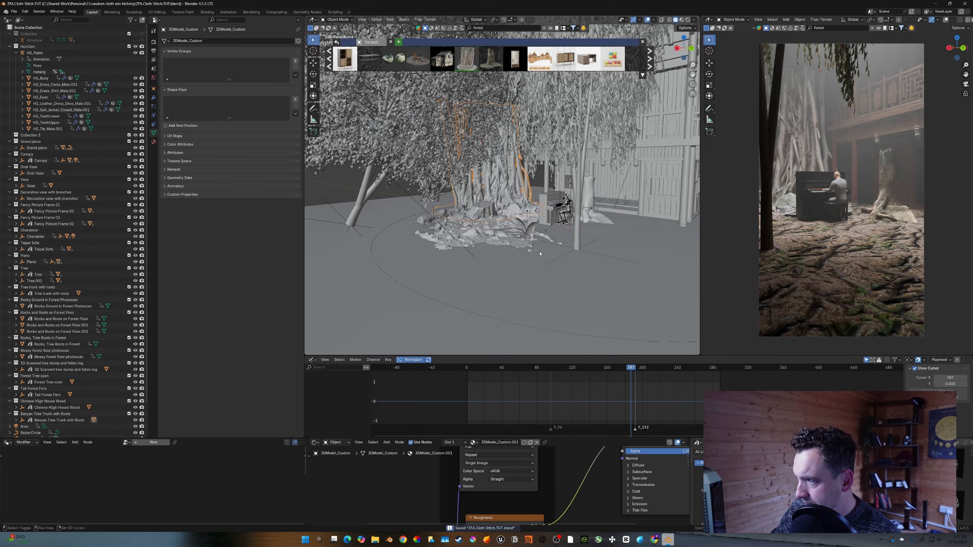
- Select the forest ground plane and save the file
shift+middle_drag(539, 253, 521, 233)
scroll(521, 233, up, 3)
scroll(504, 285, down, 3)
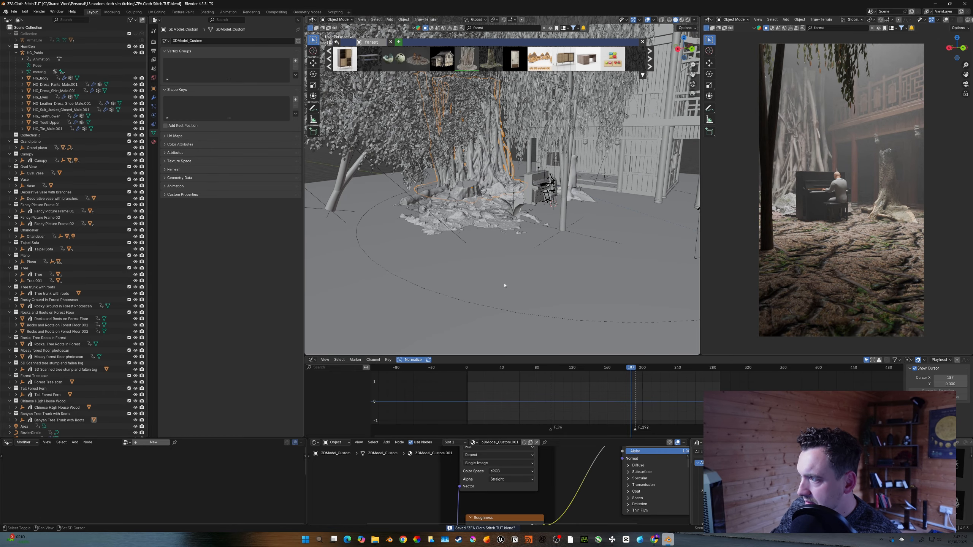
shift+middle_drag(504, 285, 505, 275)
click(505, 276)
key(ctrl+s)
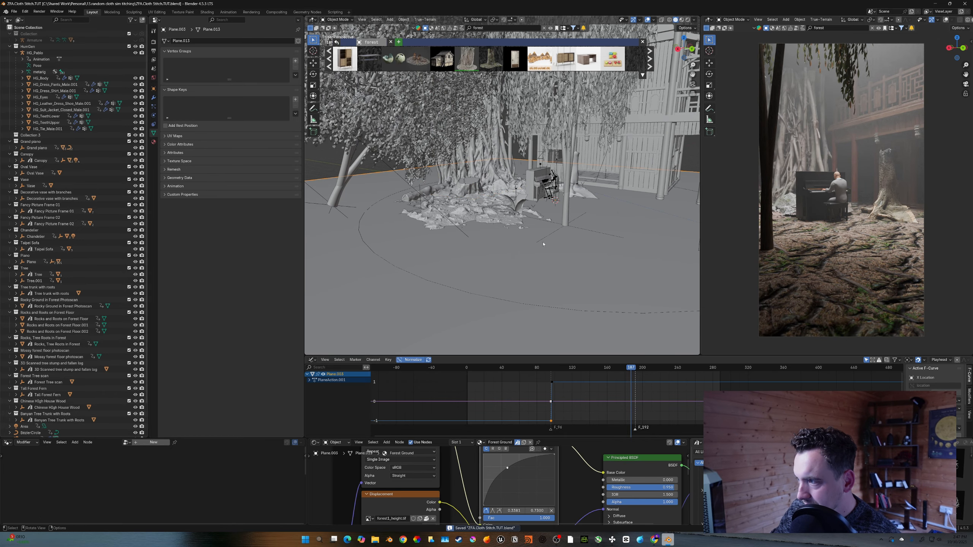
shift+middle_drag(545, 243, 513, 244)
key(shift+s)
key(Escape)
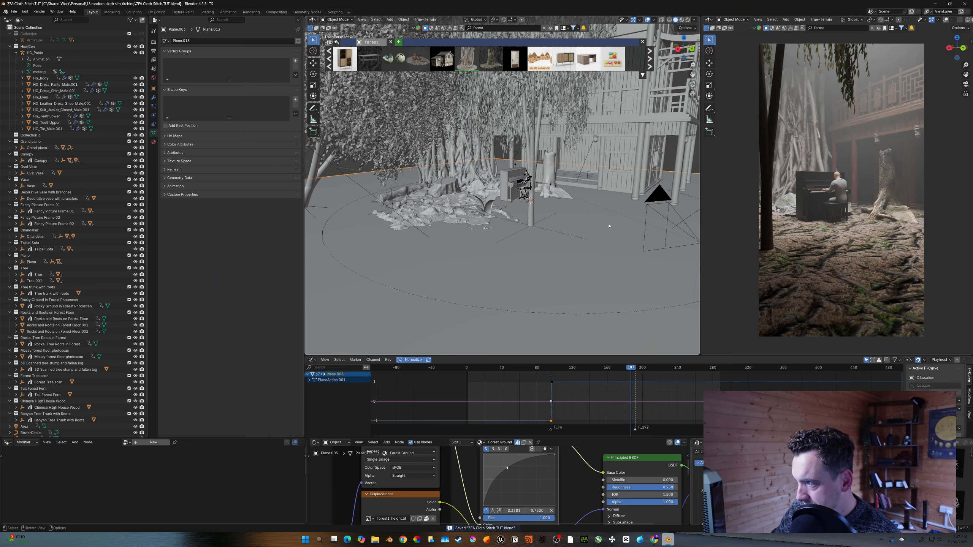
scroll(575, 227, up, 5)
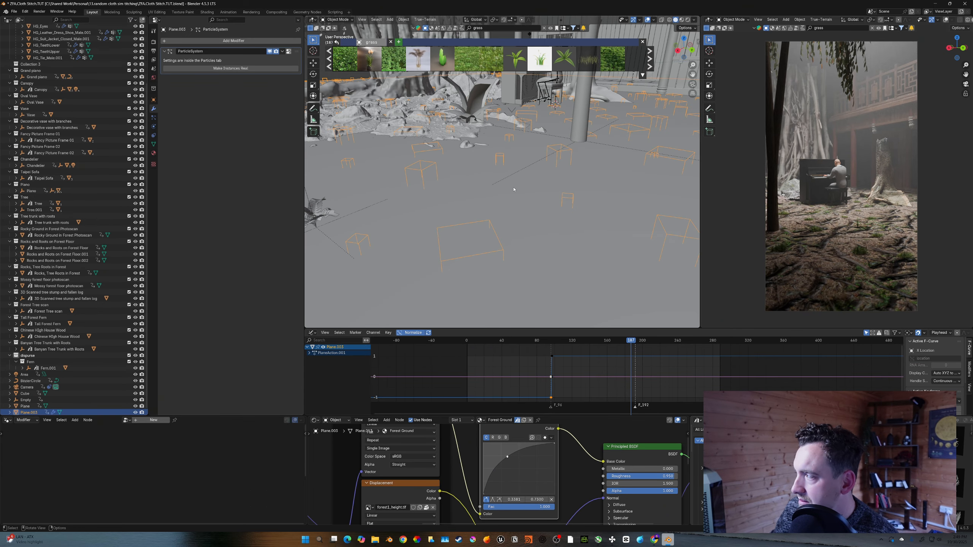
shift+middle_drag(515, 190, 518, 190)
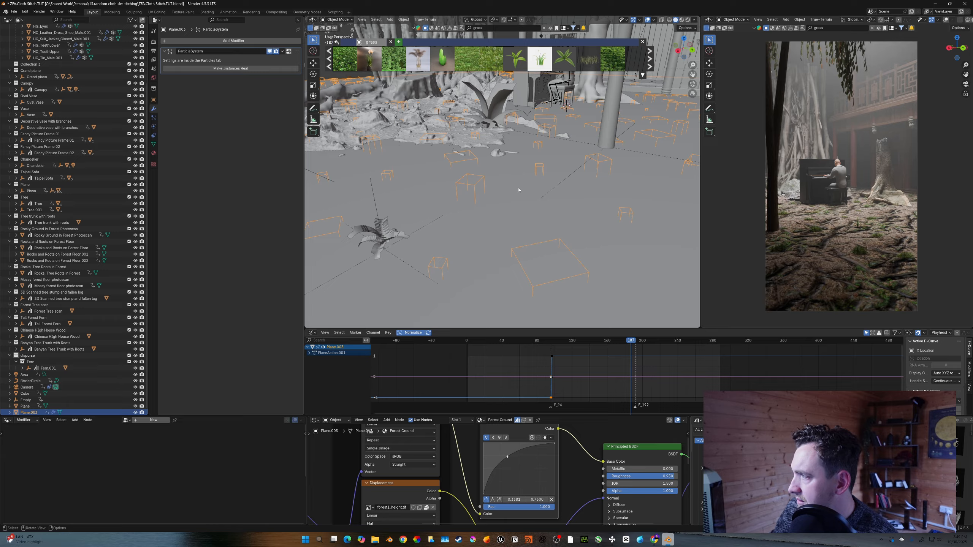
- Enable Interpolated children on the grass urtica particle system and set the display amount to 25
click(153, 118)
click(181, 183)
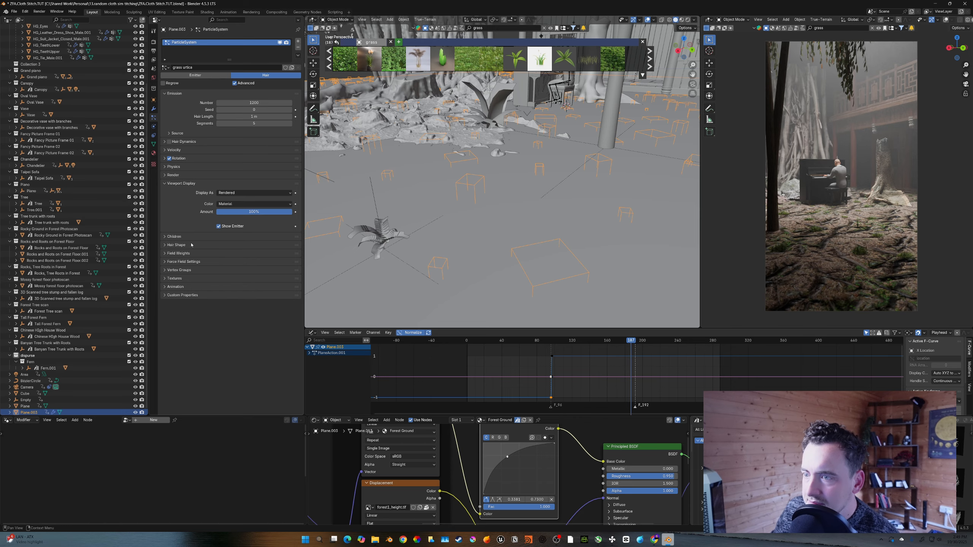
click(200, 236)
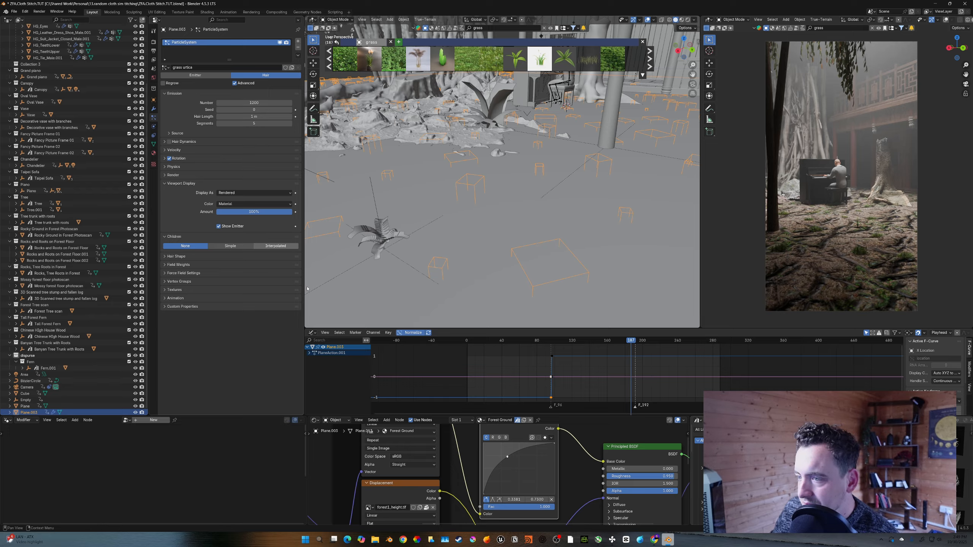
click(275, 246)
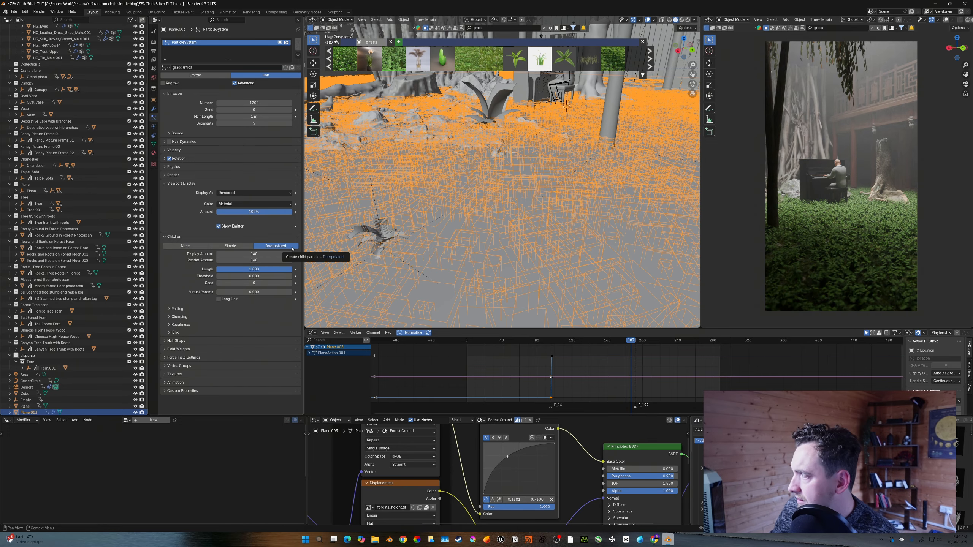
click(261, 254)
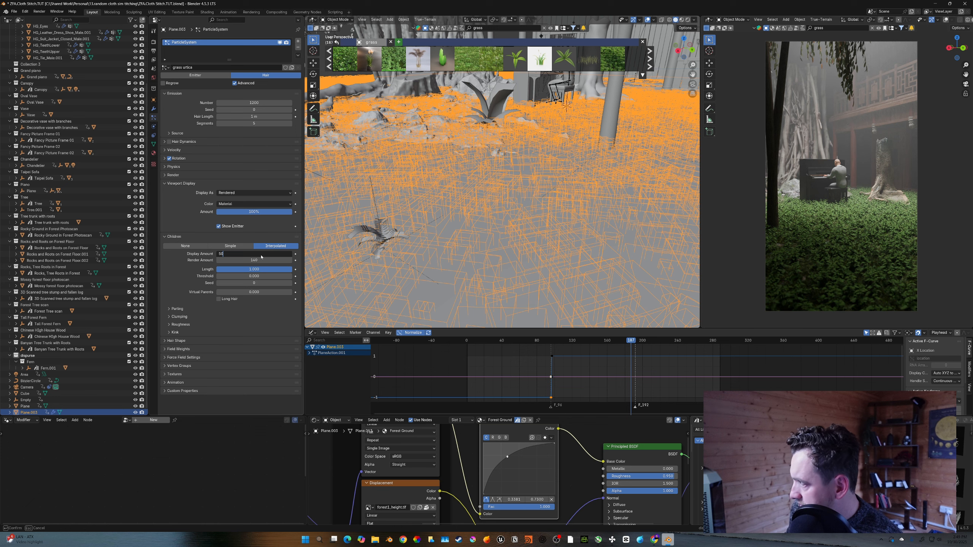
key(Return)
click(261, 255)
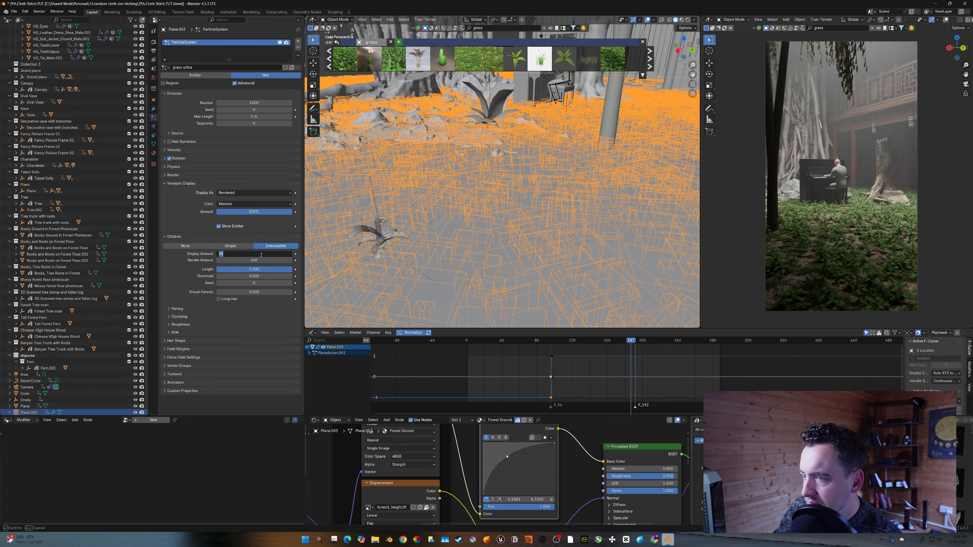
text(25)
key(Return)
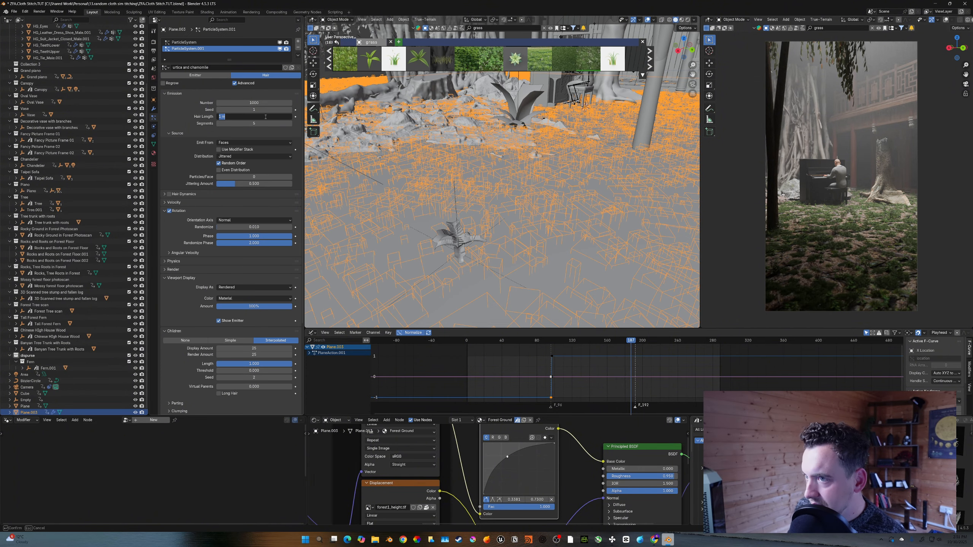
- Set the hair length of the second grass particle system to 2 m
text(2)
key(Return)
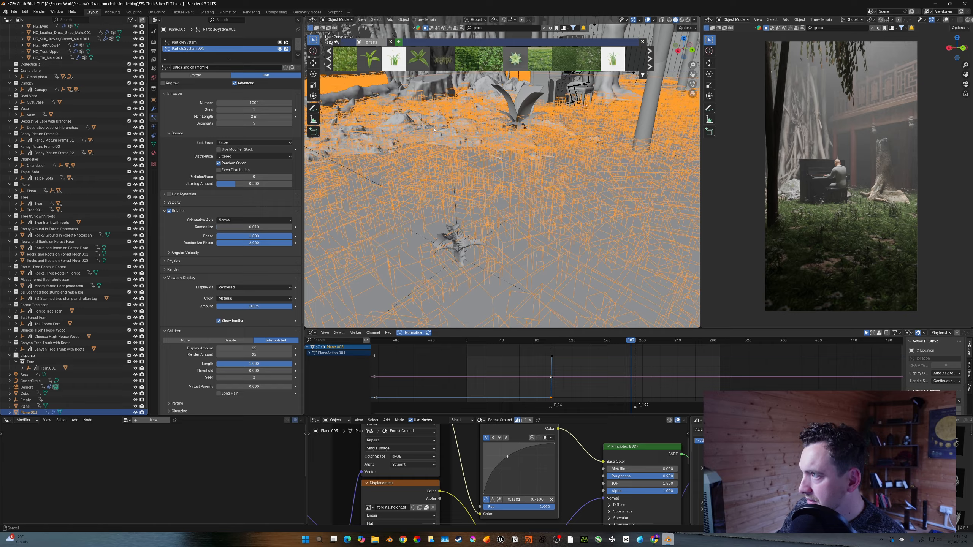
mouse_move(577, 63)
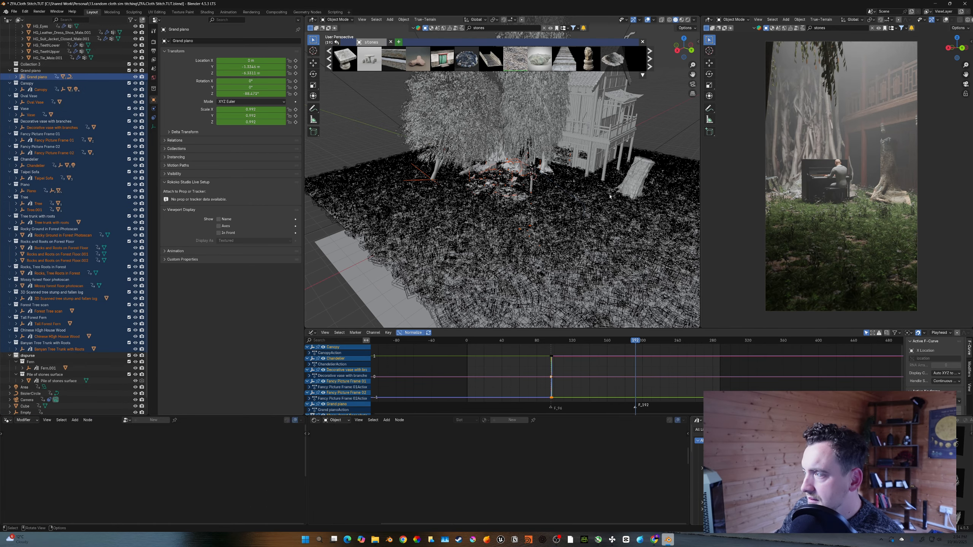
- Try moving the selected forest objects along Z, then undo the move
middle_drag(632, 165, 587, 169)
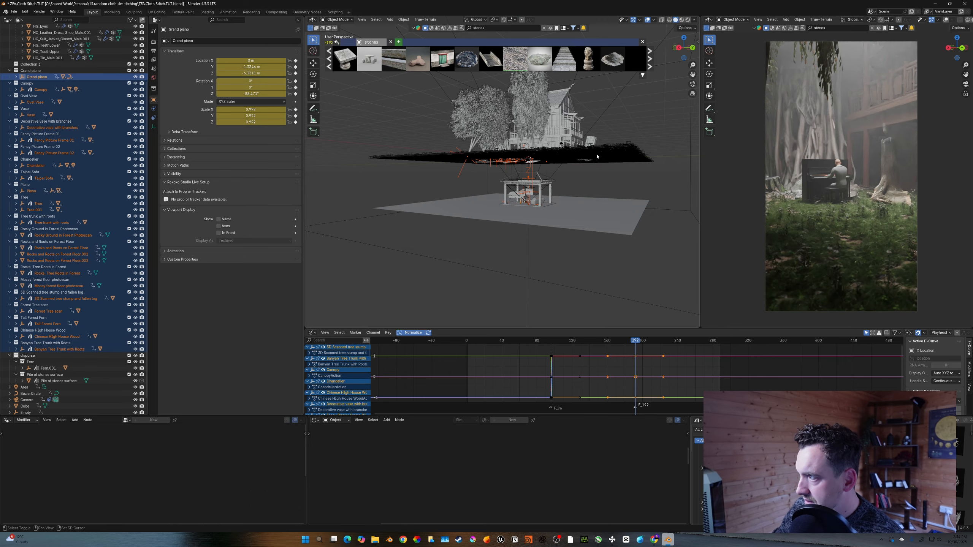
click(597, 156)
key(g)
key(z)
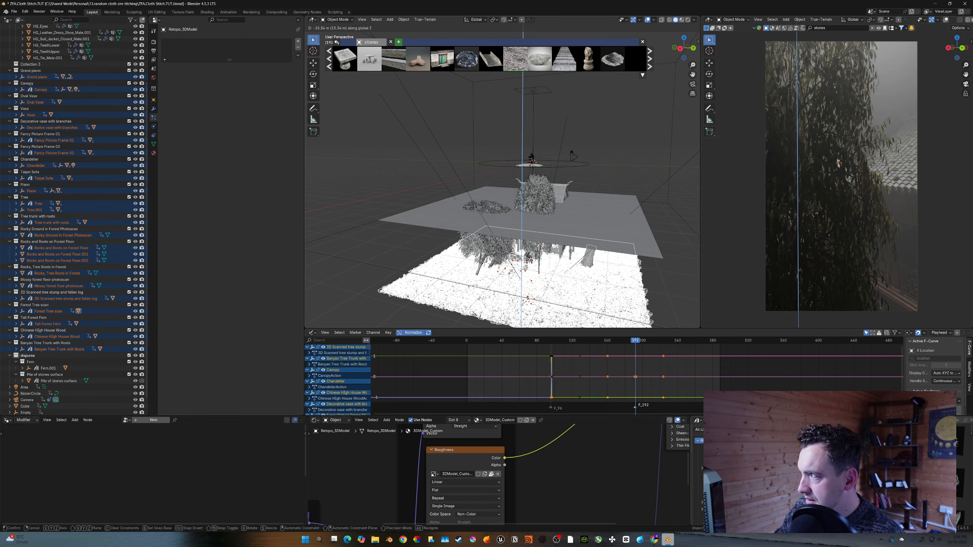
click(571, 252)
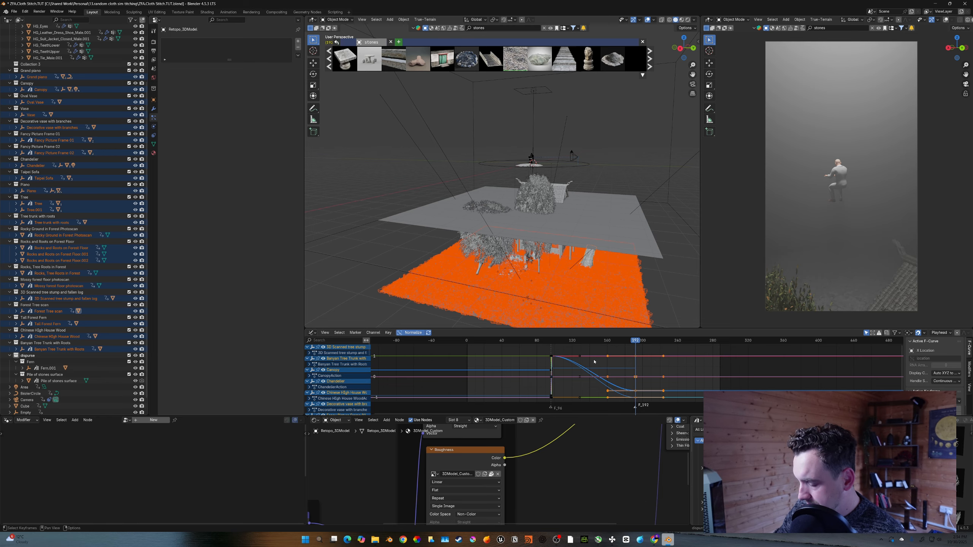
key(ctrl+z)
key(ctrl+z)
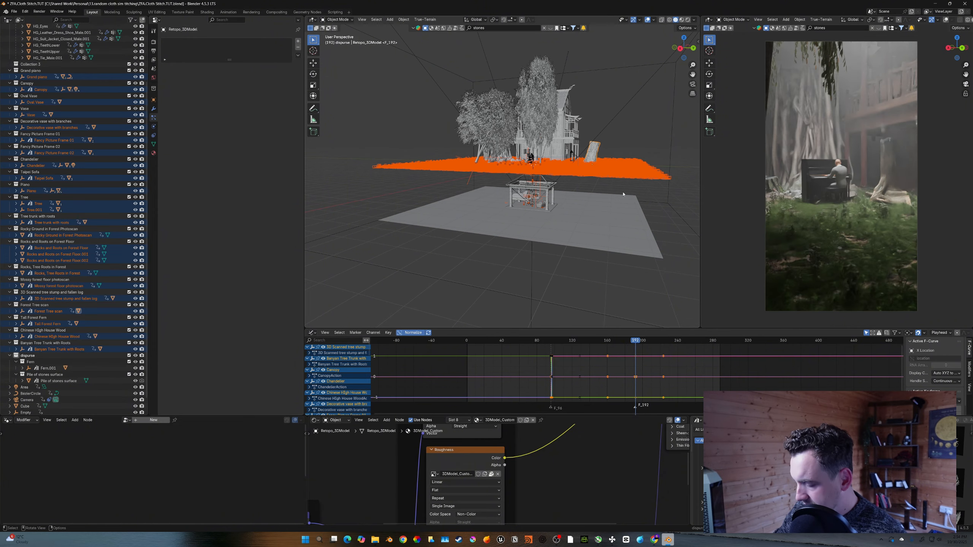
- One frame later, move the selected forest objects along Z and keyframe their location
key(Right)
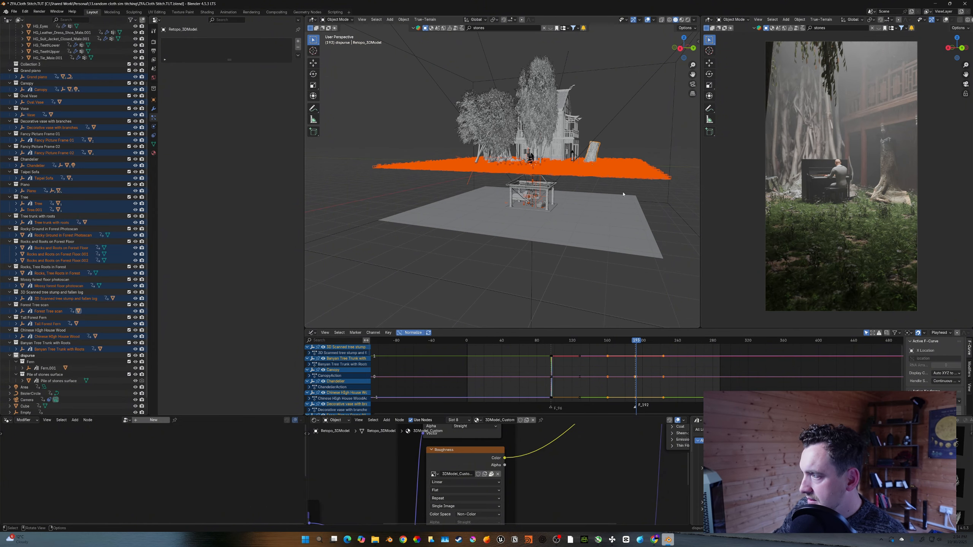
key(g)
key(z)
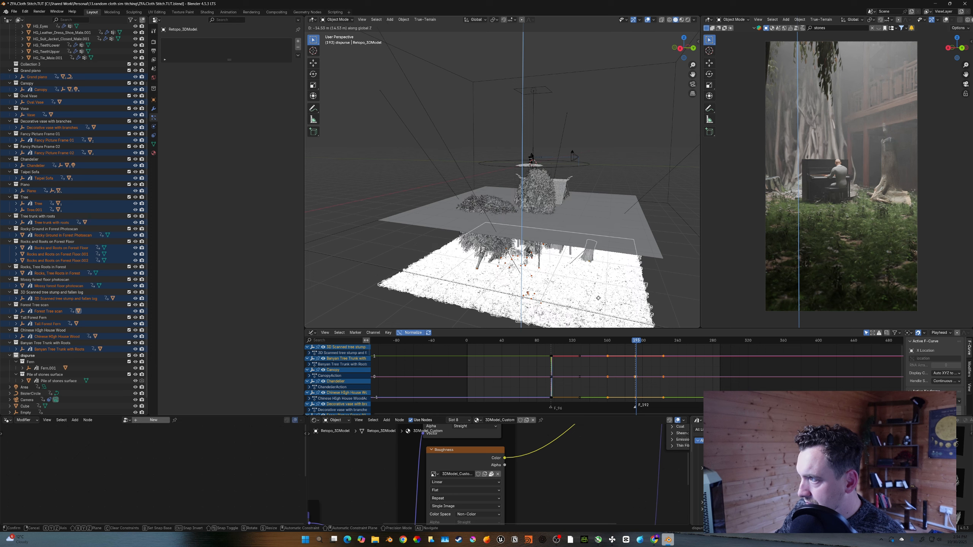
click(598, 265)
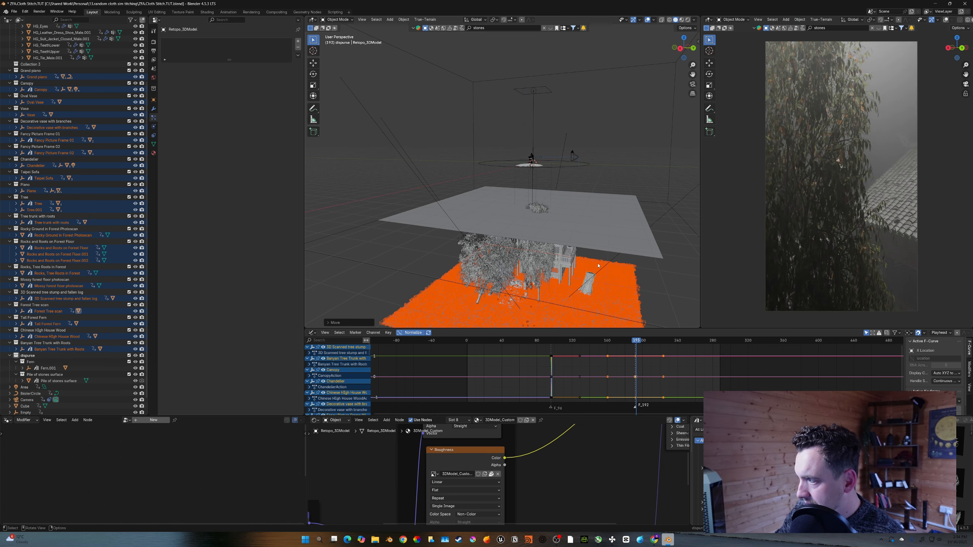
key(i)
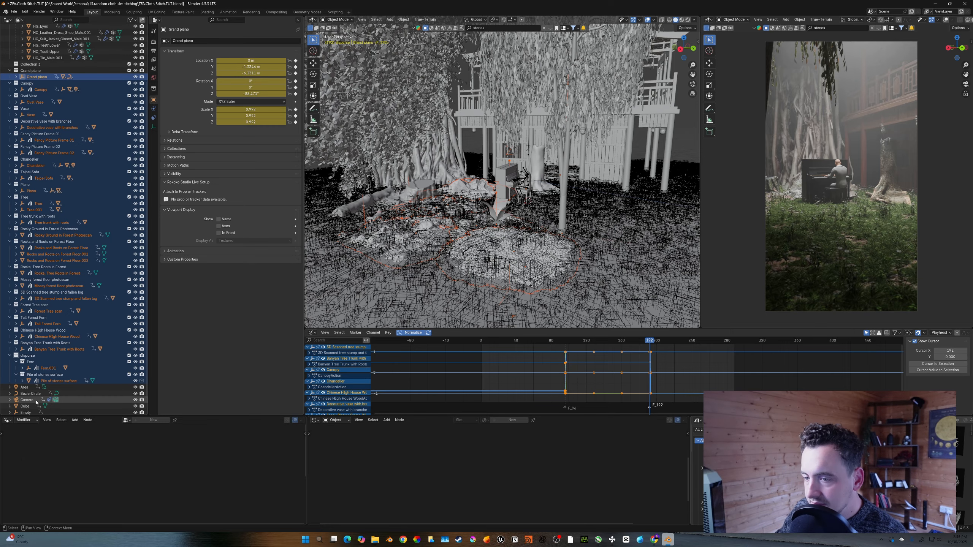
- Set the interpolation of the selected keyframes to Constant and step forward one frame
right_click(662, 372)
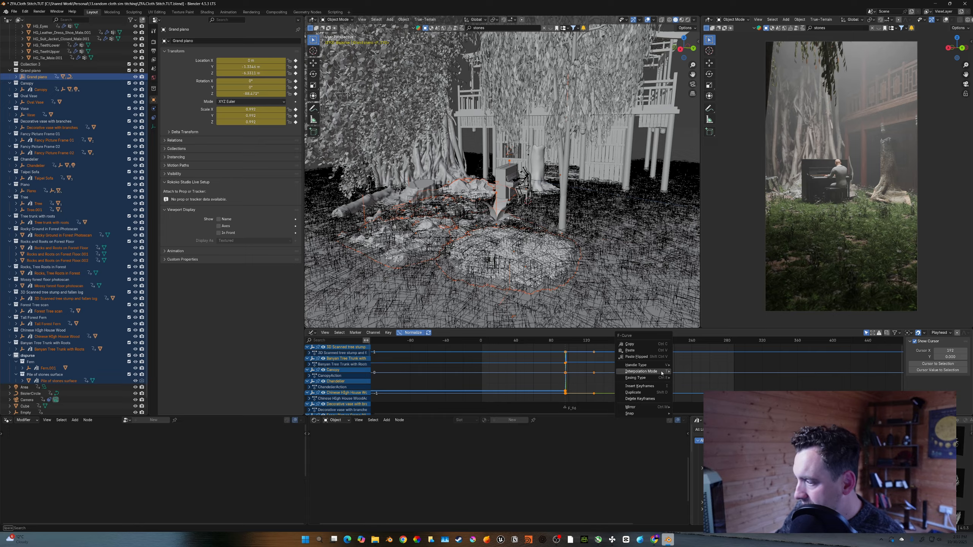
mouse_move(661, 371)
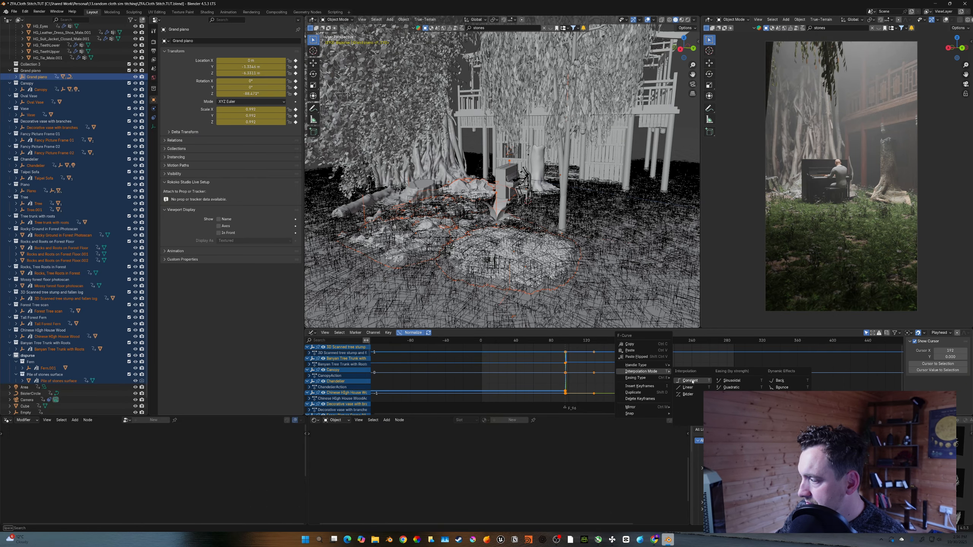
click(681, 386)
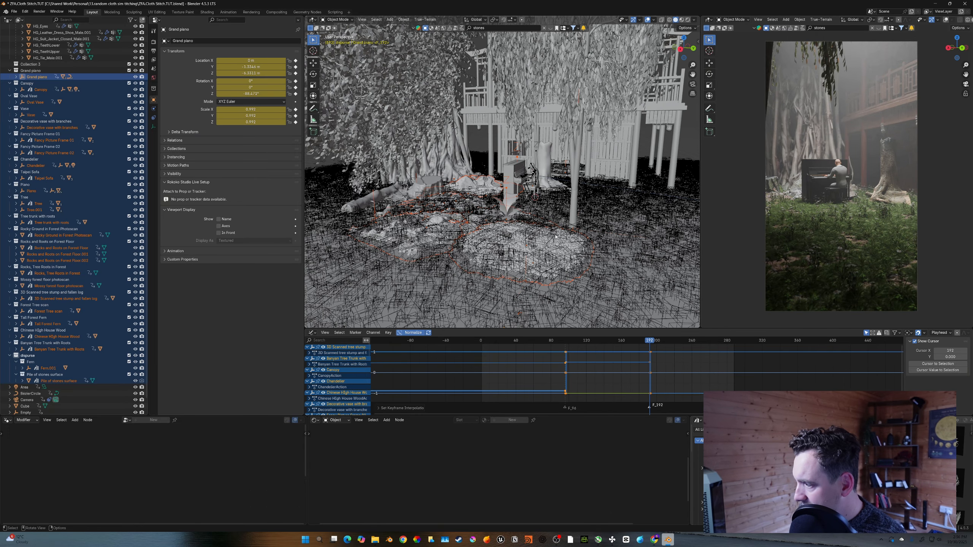
key(Right)
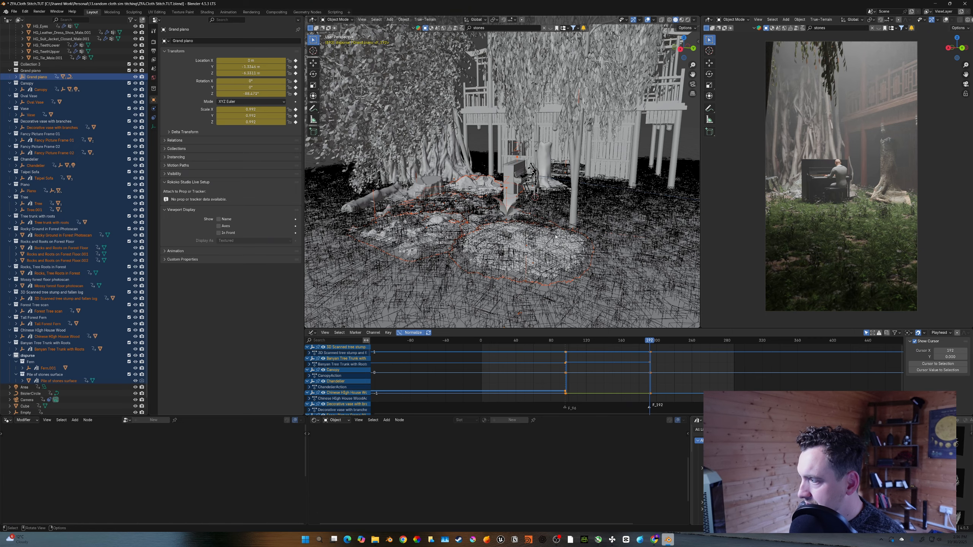
middle_drag(555, 237, 524, 227)
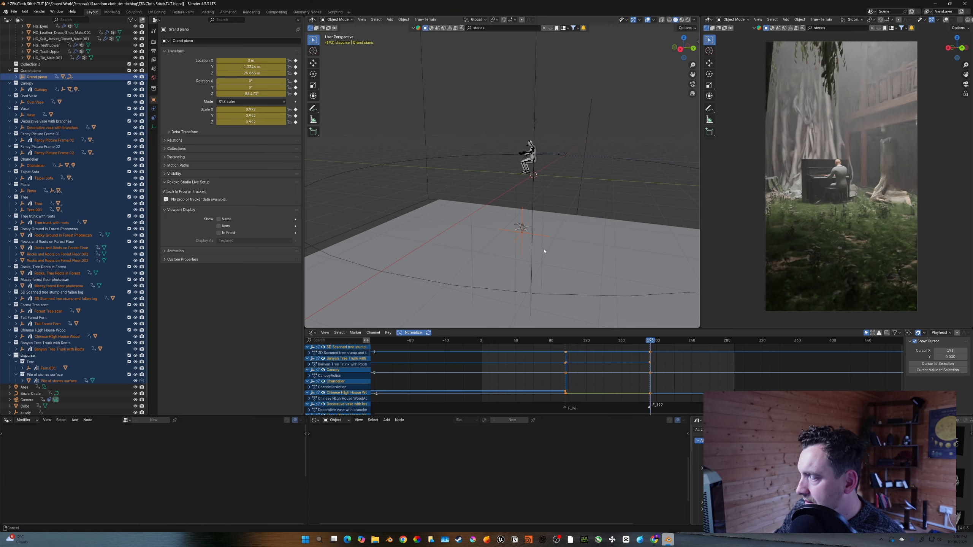
- Save the file and add a mesh plane scaled up by 20
click(524, 227)
key(ctrl+s)
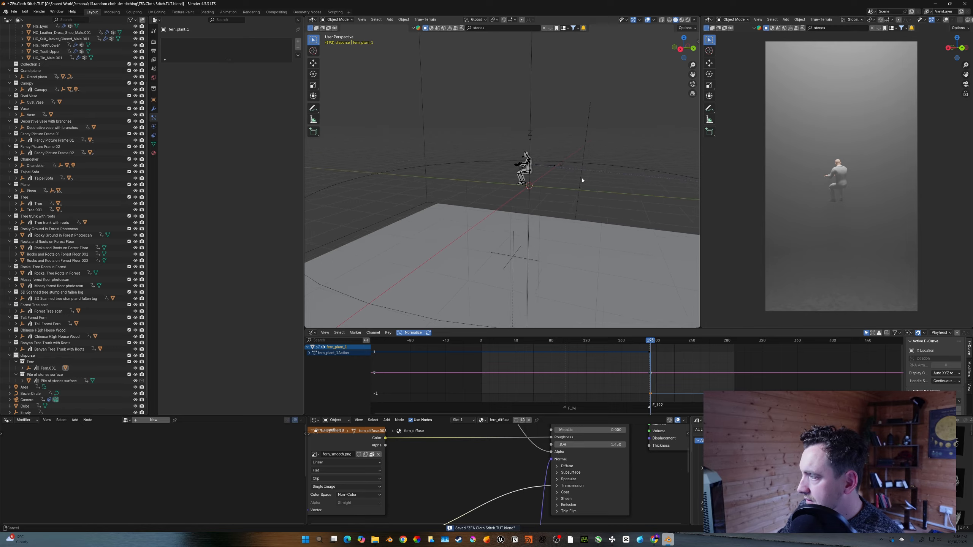
key(shift+a)
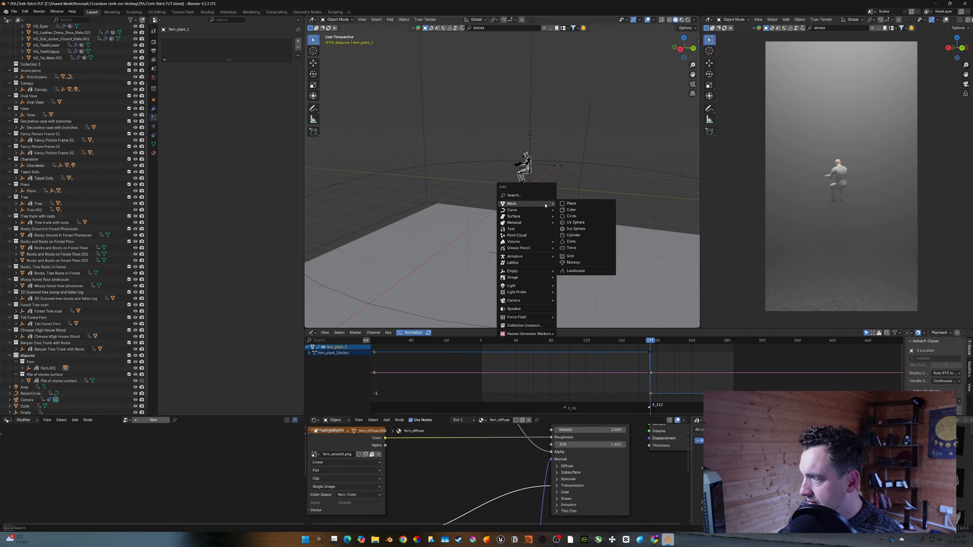
click(571, 203)
text(s20)
key(Return)
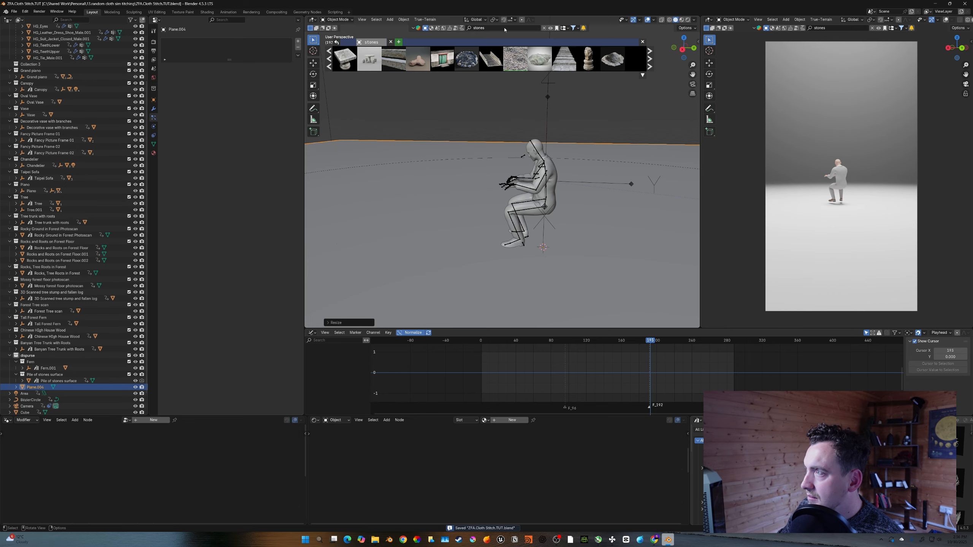
- Select the area light and insert a transform keyframe for it three frames earlier
click(502, 28)
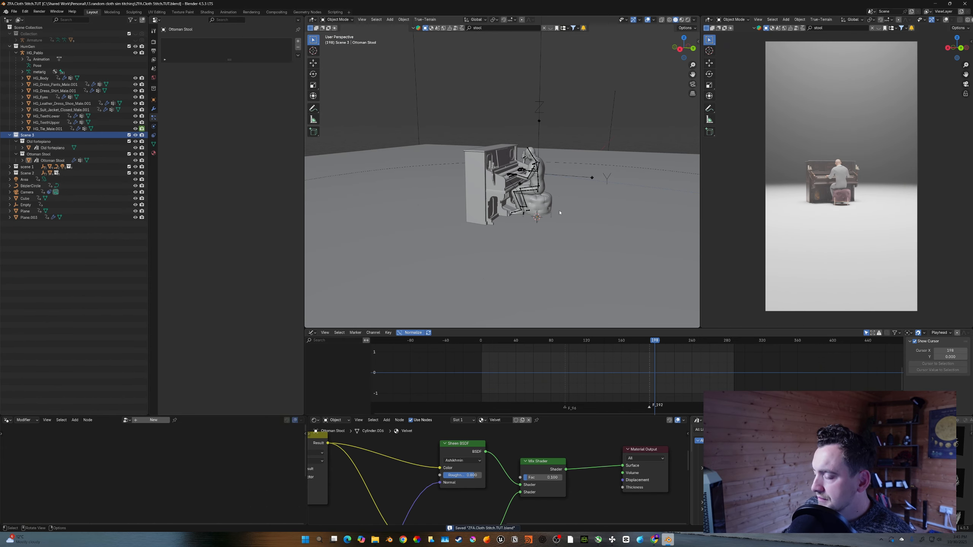
scroll(558, 201, down, 4)
shift+middle_drag(548, 168, 560, 195)
click(524, 84)
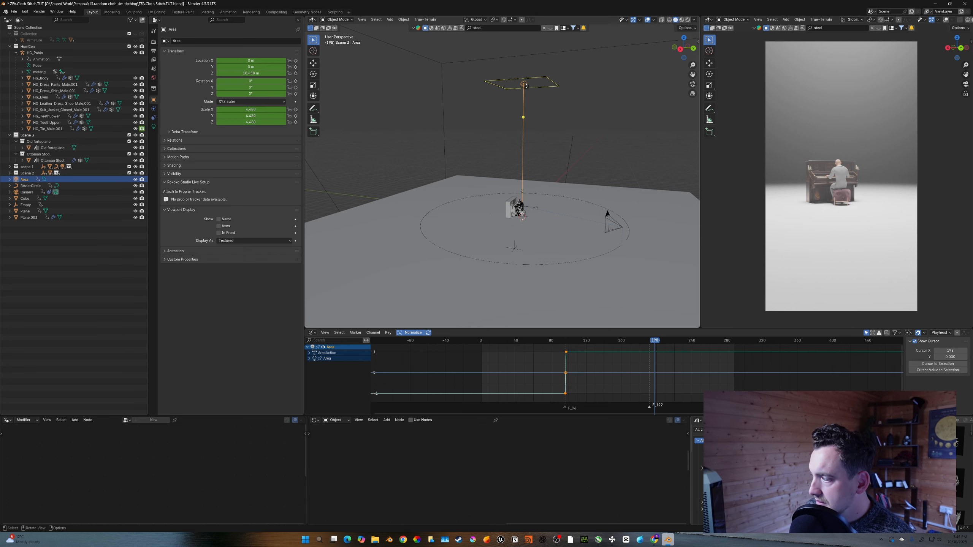
key(Left)
key(Left)
key(Left)
key(Left)
key(i)
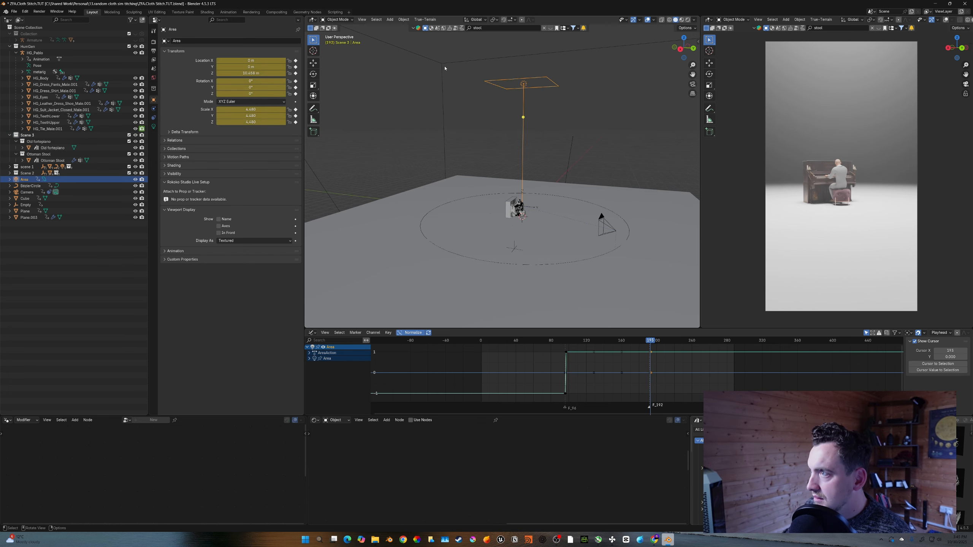
- Select the volume cube and move it along Z at the switch frame
click(444, 65)
key(Left)
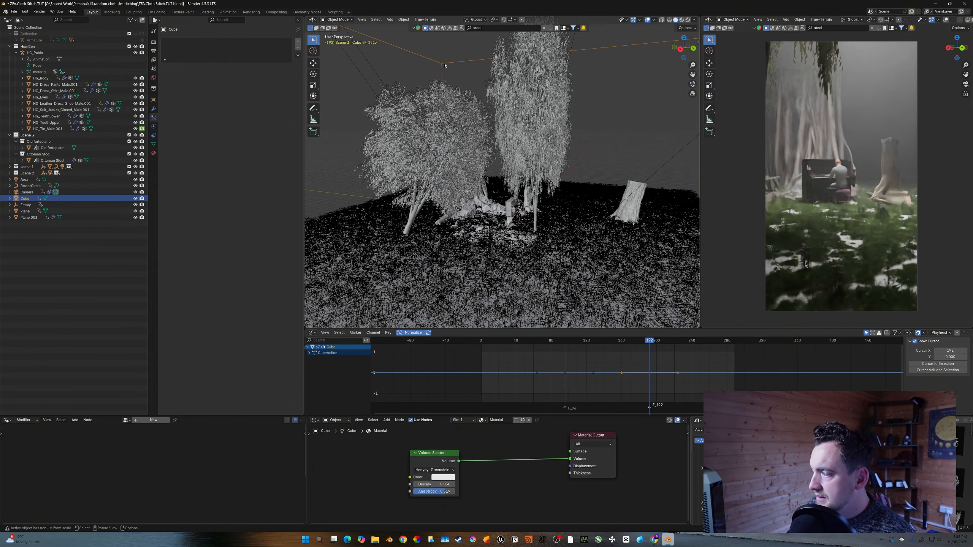
key(Right)
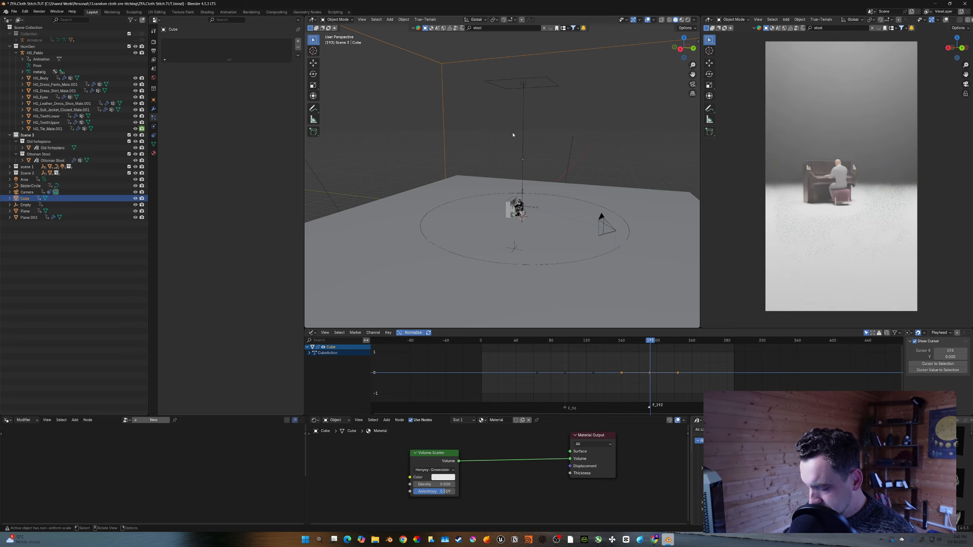
key(g)
key(z)
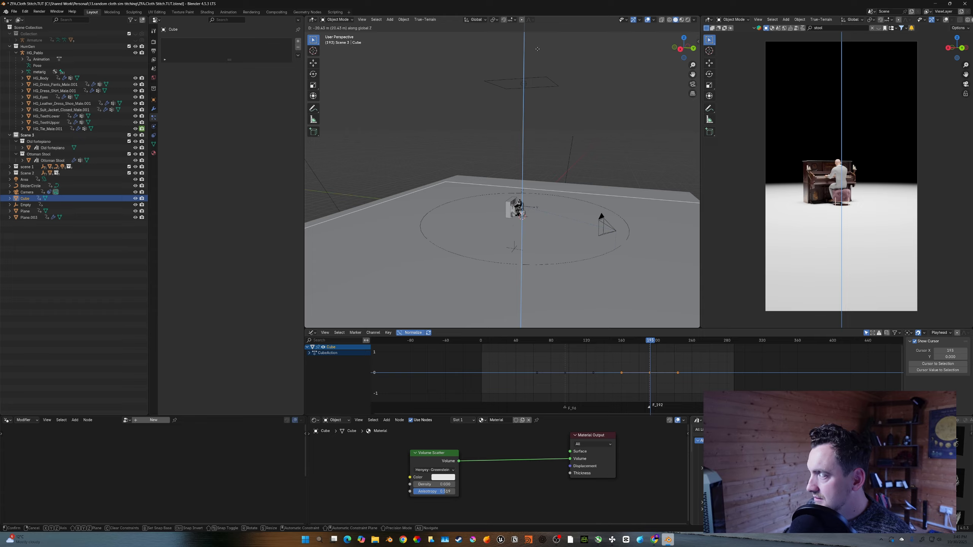
click(537, 49)
middle_drag(548, 191, 561, 223)
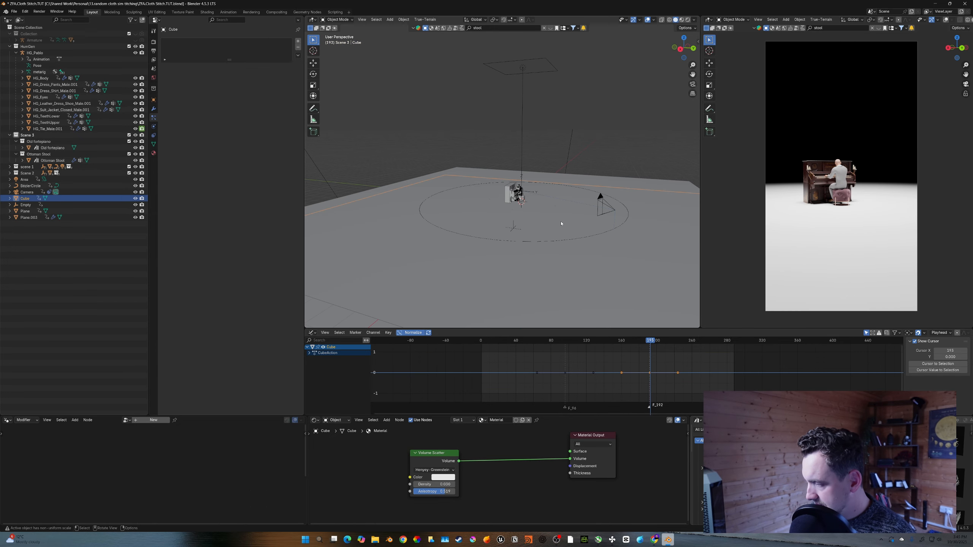
key(Left)
key(Right)
shift+middle_drag(562, 223, 556, 240)
- Select the area light and scale it up to about 7.5
click(518, 84)
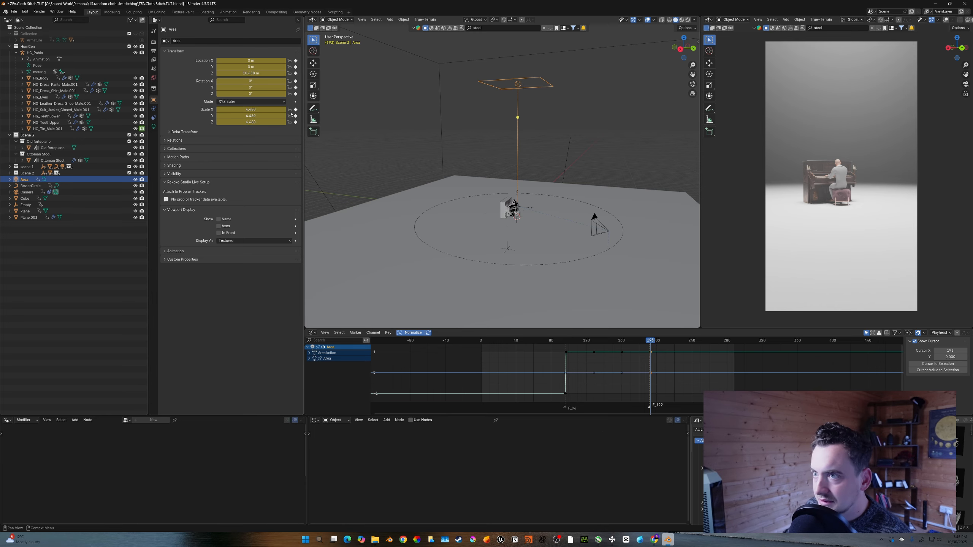
key(s)
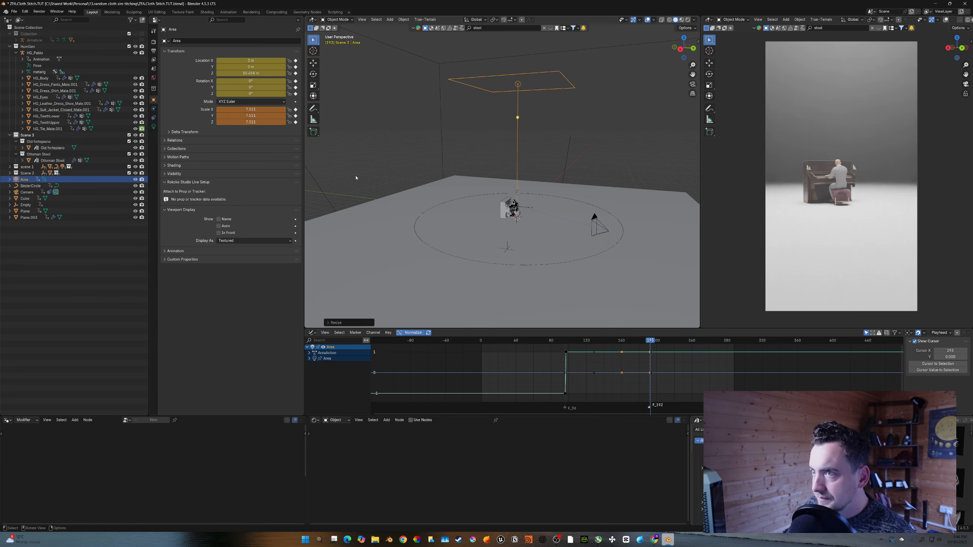
click(356, 180)
- Keyframe the area light's power one frame before the switch, then return to the switch frame
click(154, 126)
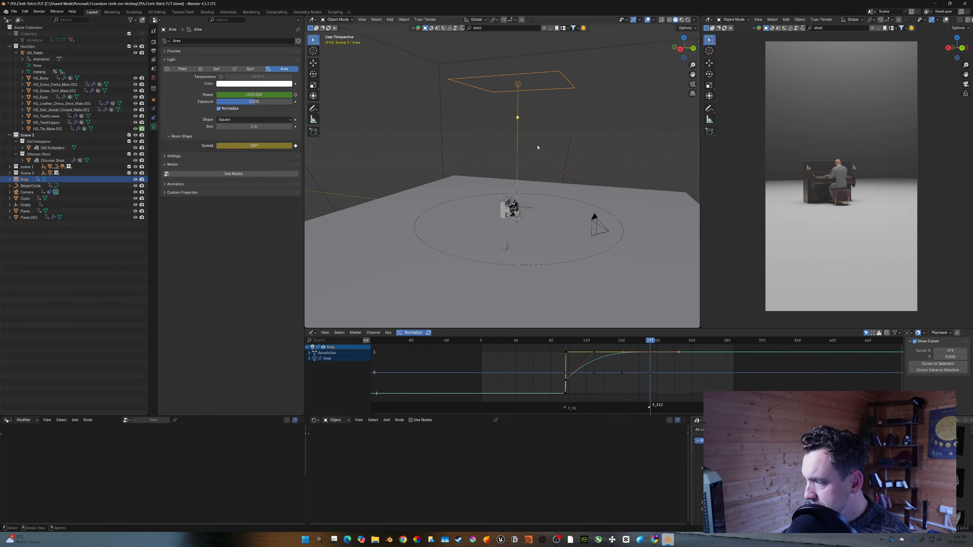
key(Left)
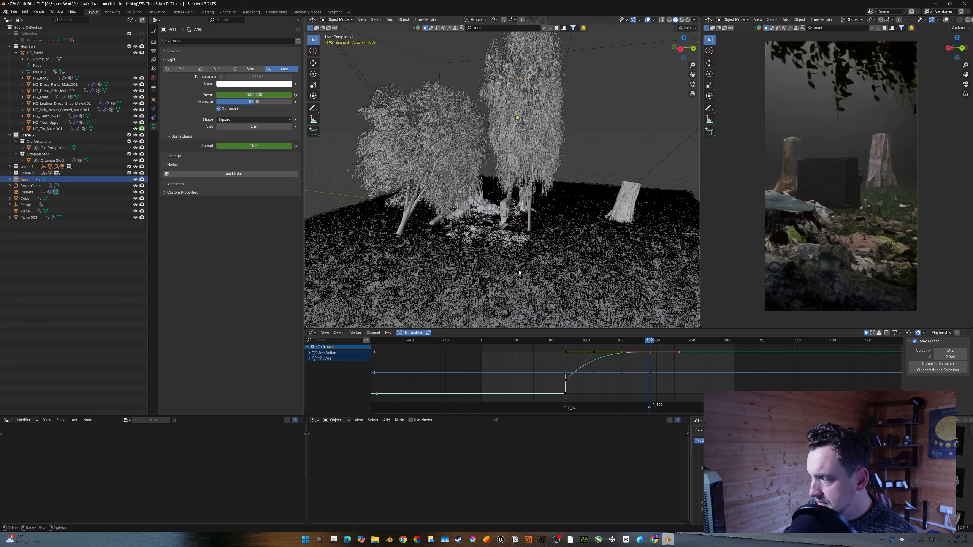
key(i)
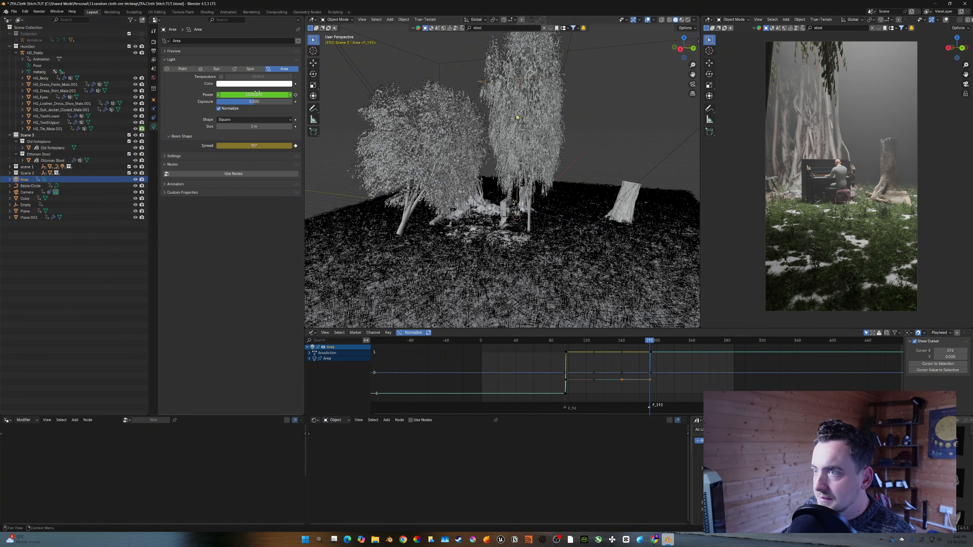
key(Right)
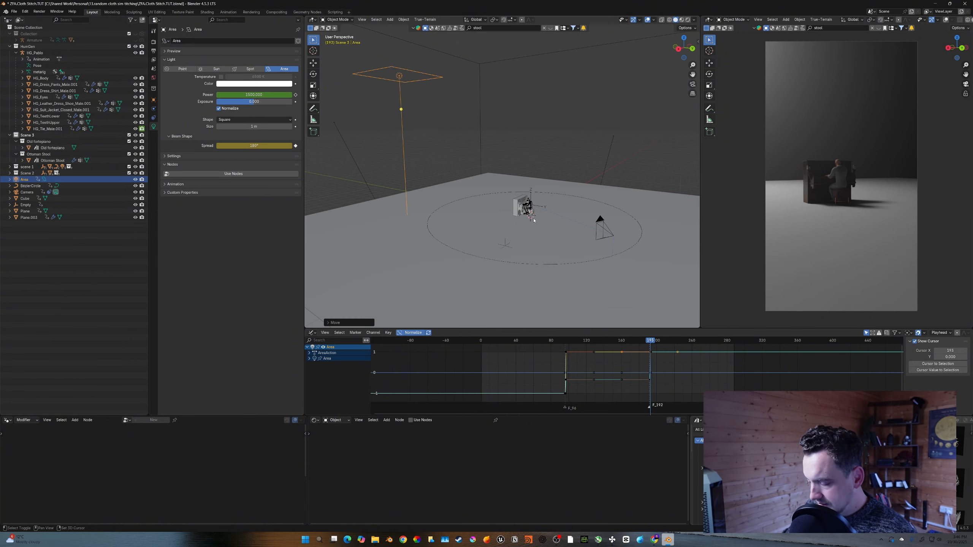
- Save the file, then add a new material to the large plane and lower its roughness
scroll(526, 209, up, 8)
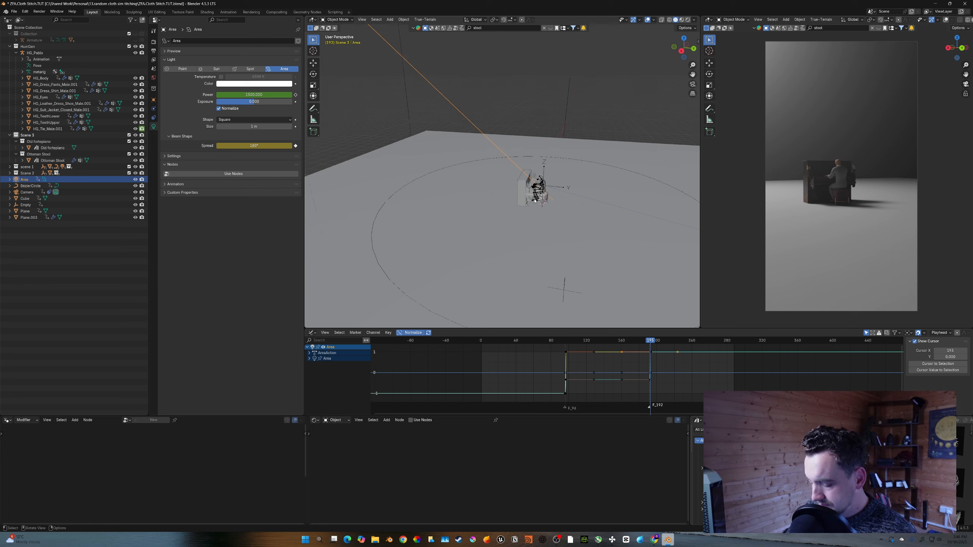
key(ctrl+s)
click(530, 205)
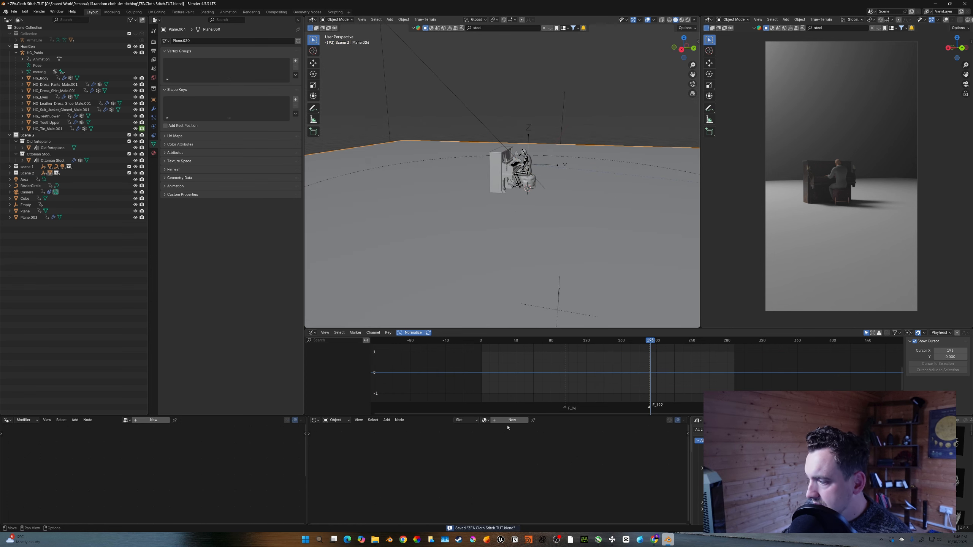
click(510, 421)
drag(542, 416, 539, 368)
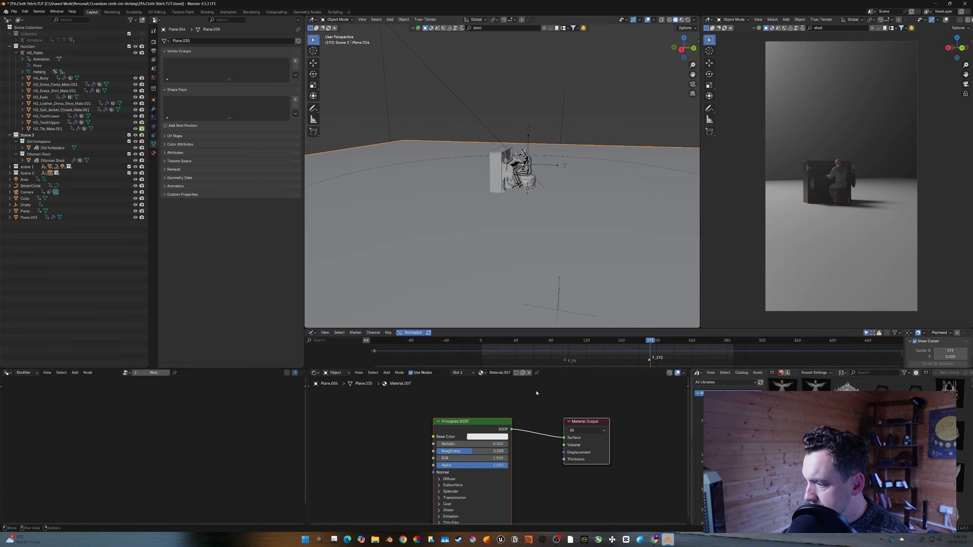
drag(474, 445, 441, 452)
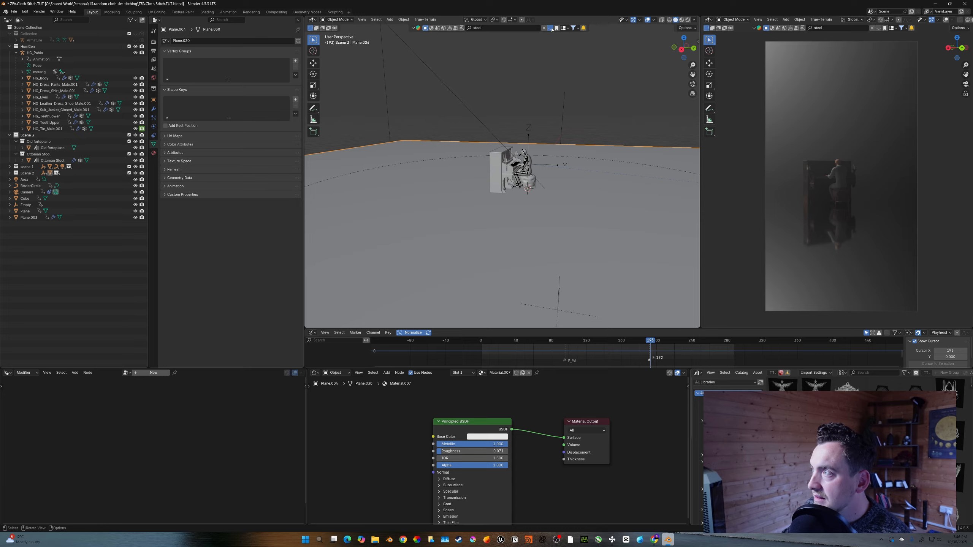
- Search the asset library for temple and drag the Chinese Temple into the scene
click(536, 28)
click(544, 28)
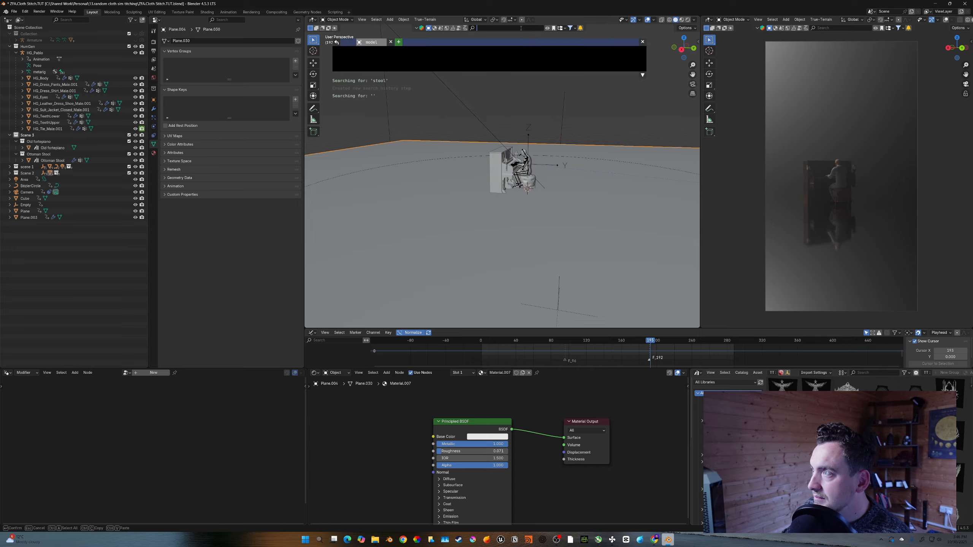
text(temple)
key(Return)
mouse_move(345, 62)
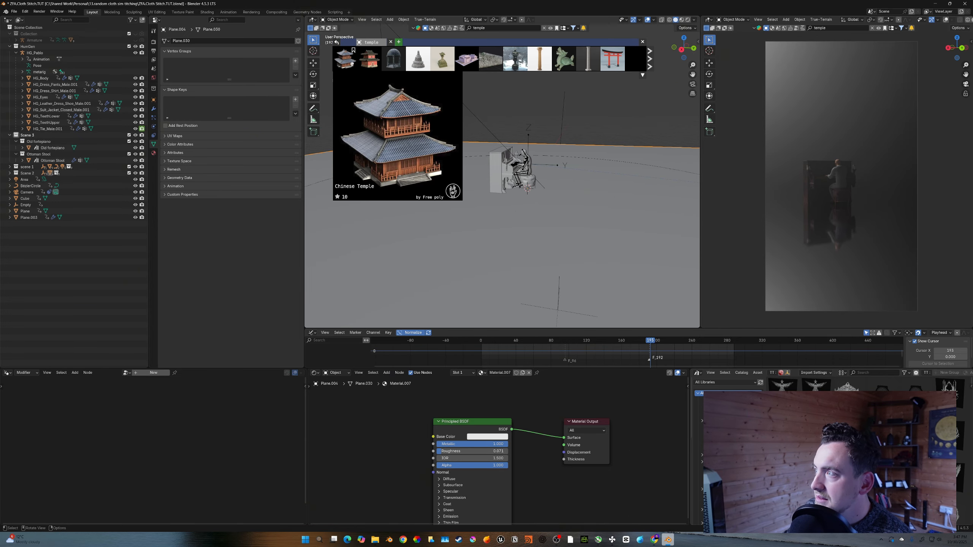
drag(351, 63, 355, 183)
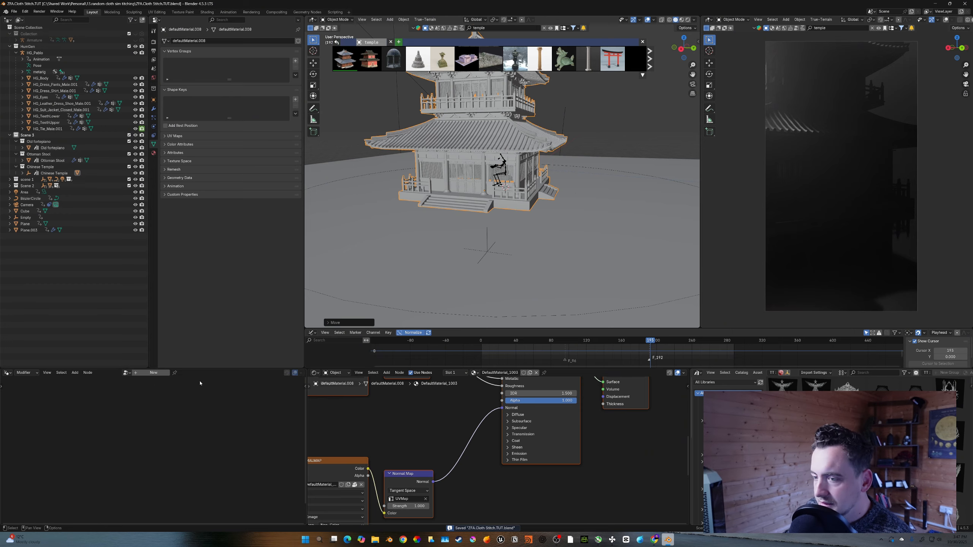
- Add a Geometry Nodes modifier to the selected temple object and insert a Mesh to Points node
click(154, 373)
key(shift+a)
text(mesh)
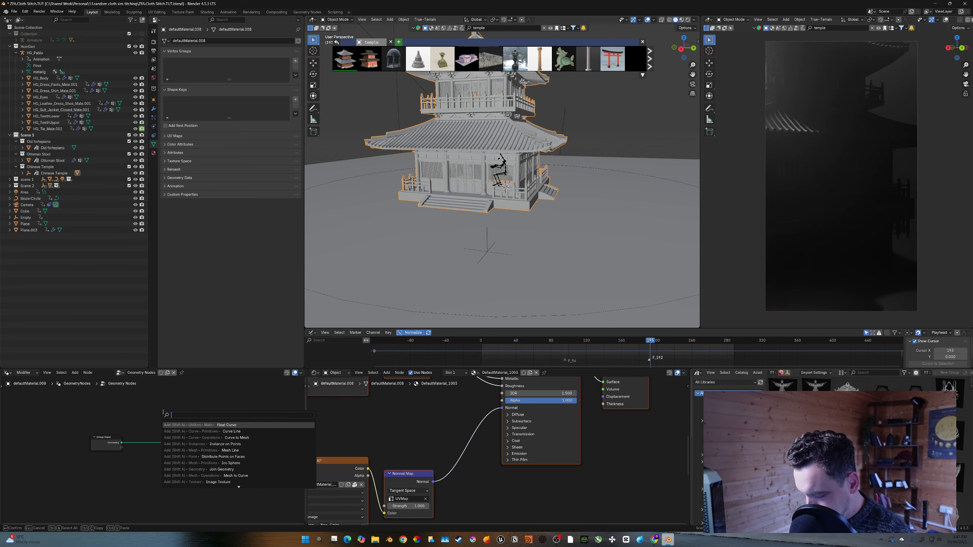
text( to po)
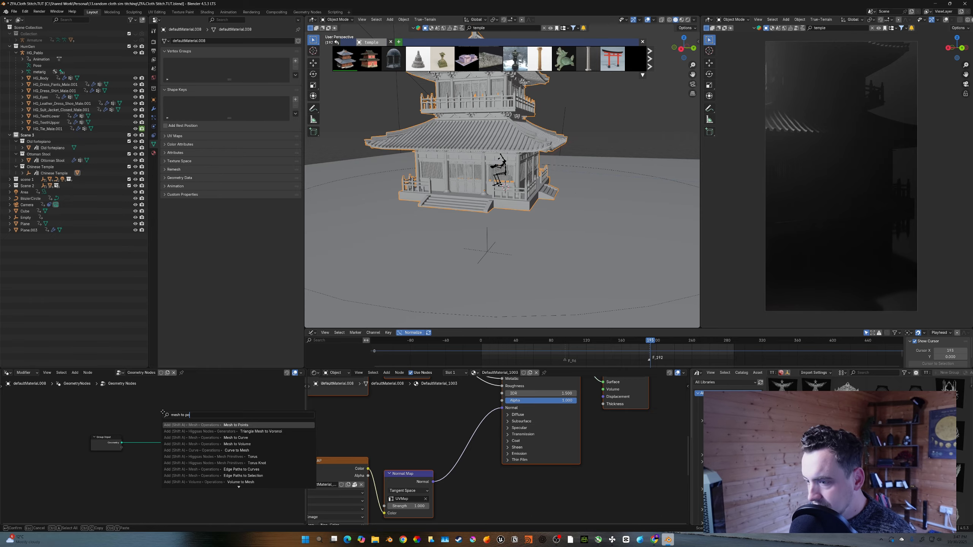
key(Return)
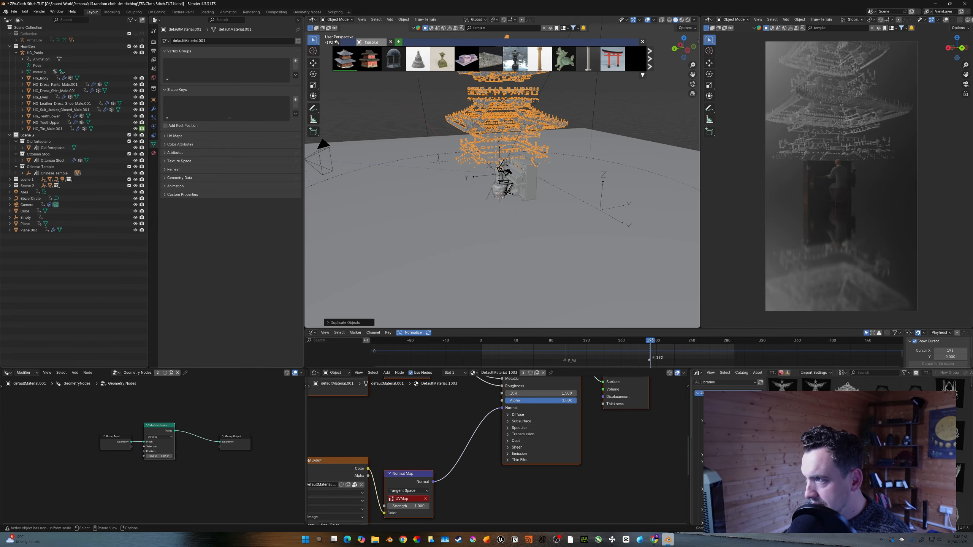
- Scale up the selected temple objects and move them along Z around the piano
key(s)
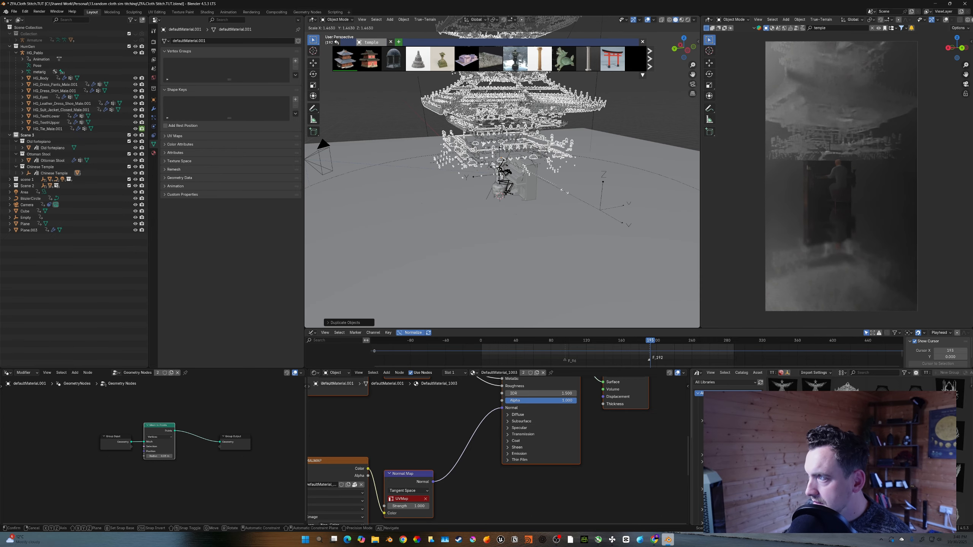
click(626, 220)
key(g)
key(z)
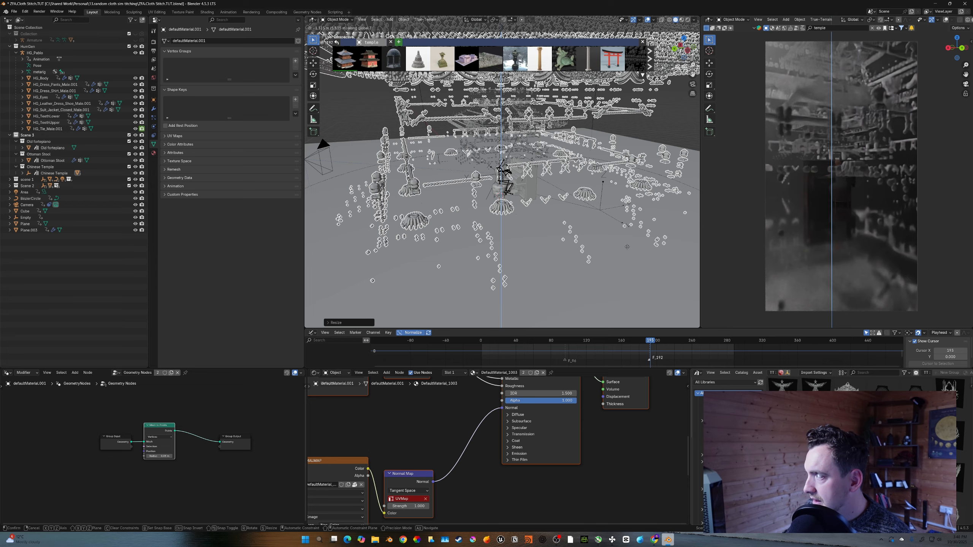
click(597, 238)
key(s)
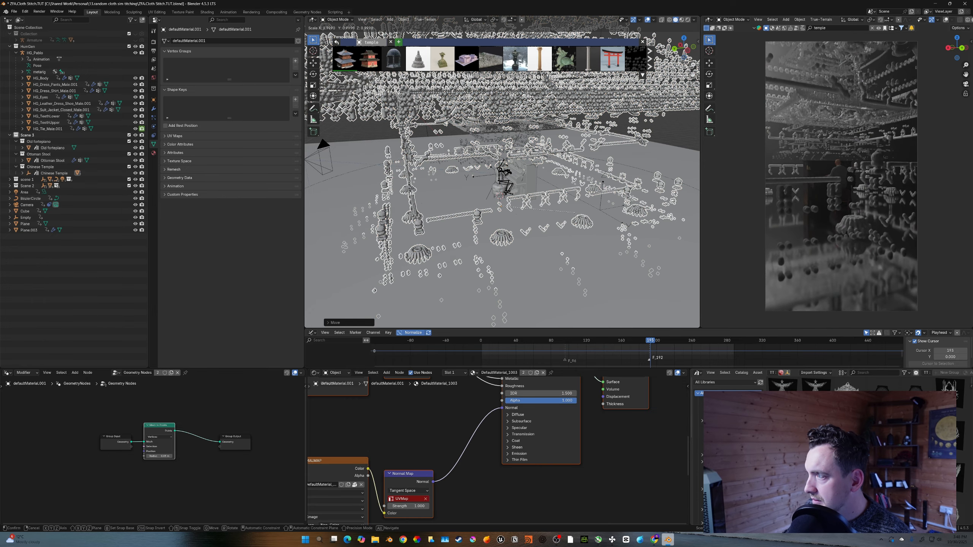
click(613, 250)
key(s)
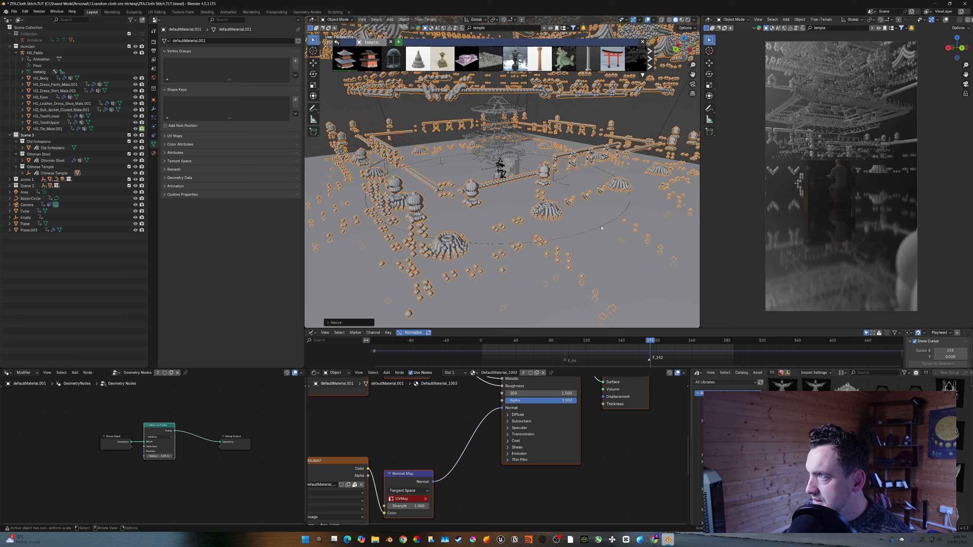
click(545, 178)
- Save the file, jump to the last frame and scale the temple objects down
key(ctrl+s)
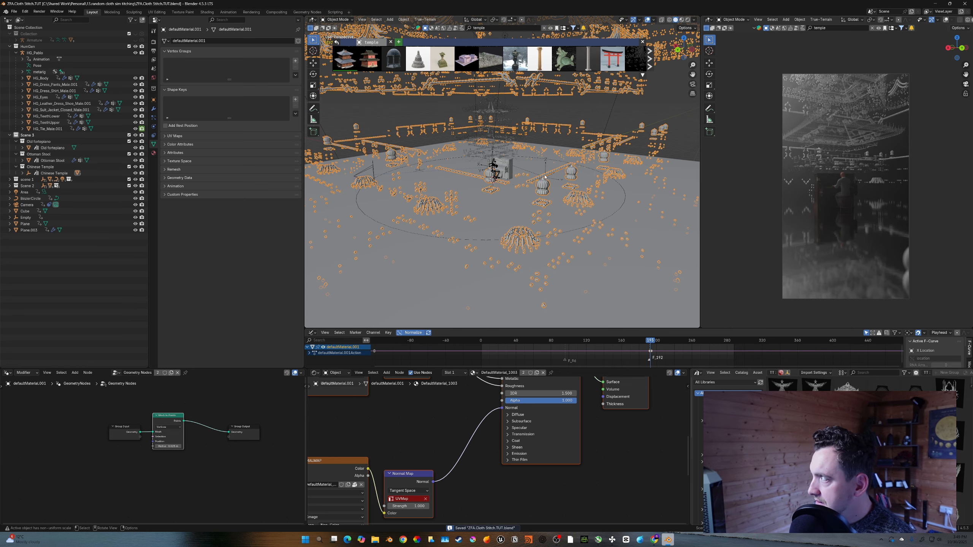
key(shift+Right)
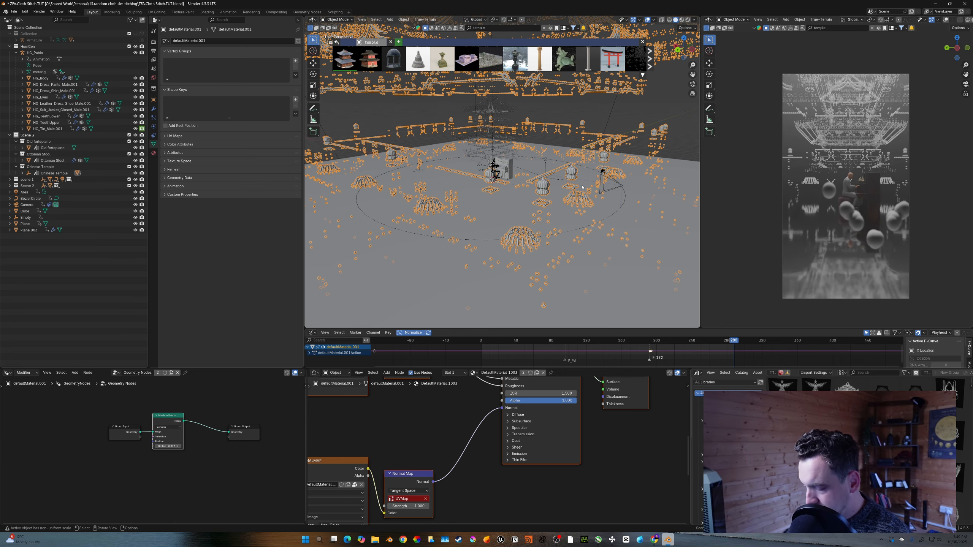
key(s)
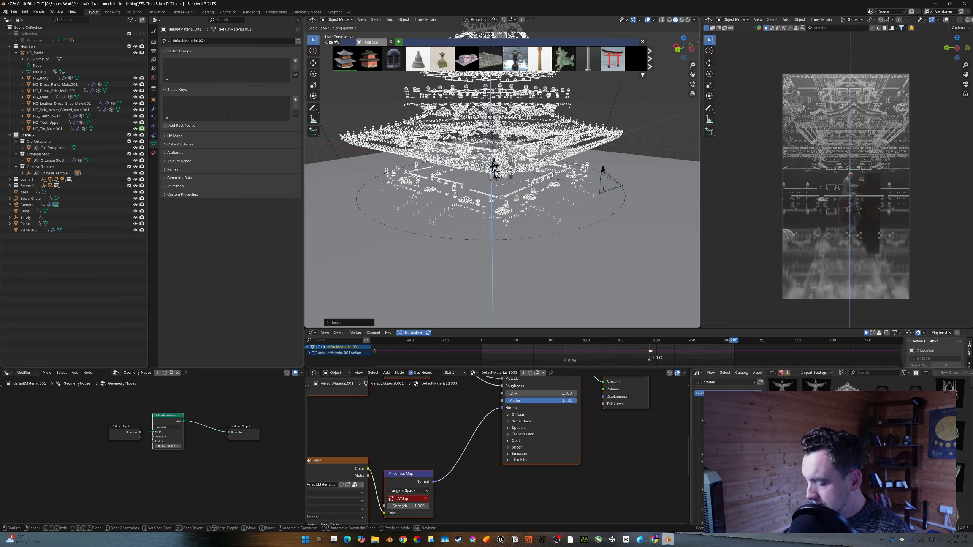
click(503, 159)
- Select the central pagoda, move it along Z and play the animation
click(499, 147)
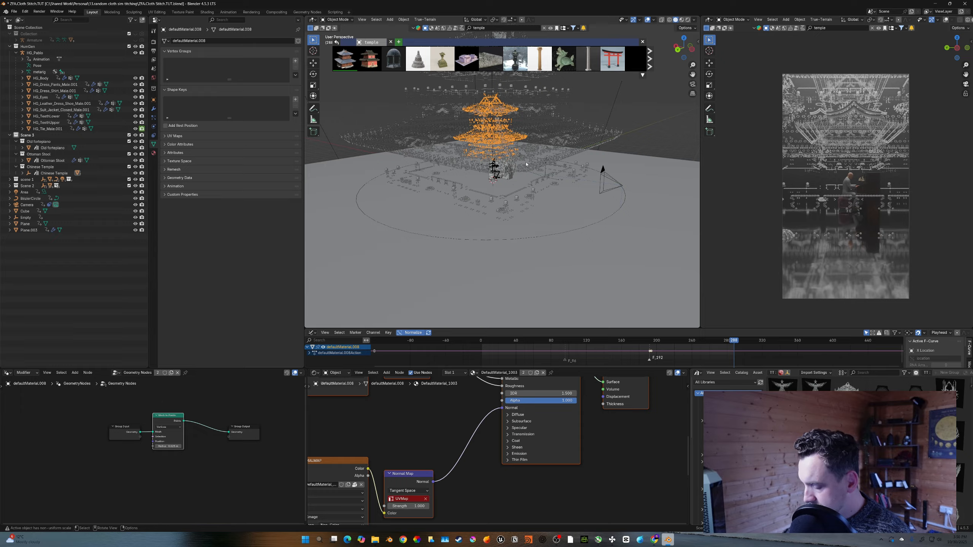
key(g)
key(z)
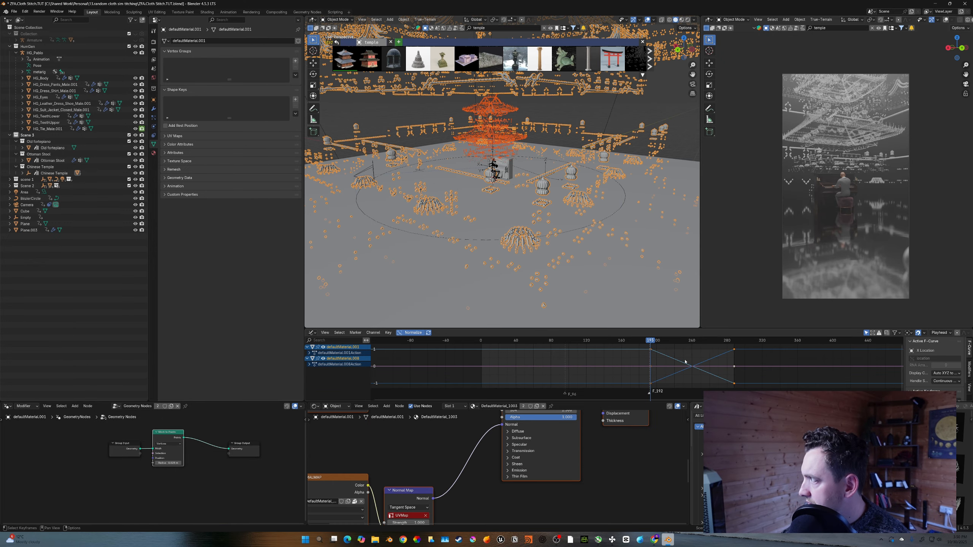
key(space)
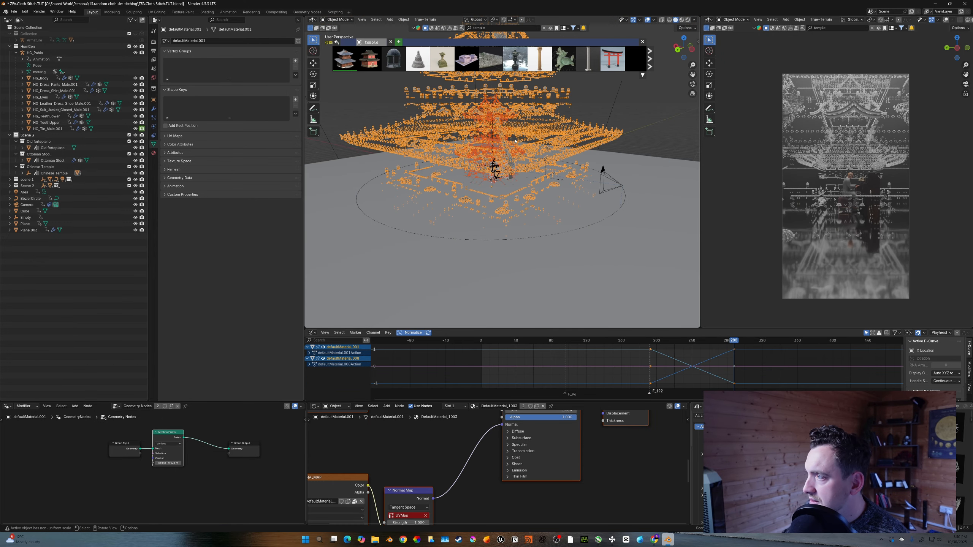
- Scale the selected temple object up by about 1.44 and save the file
click(516, 140)
key(s)
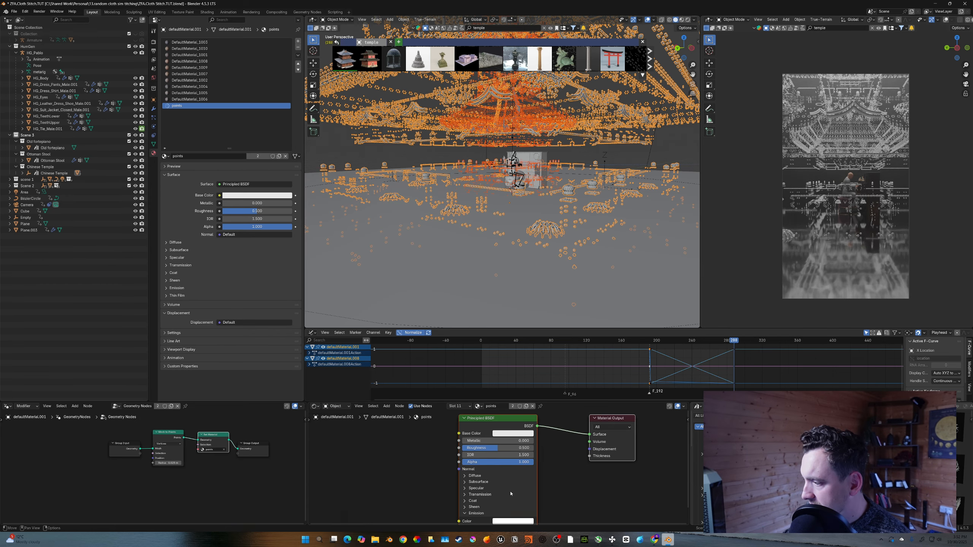
drag(494, 441, 534, 441)
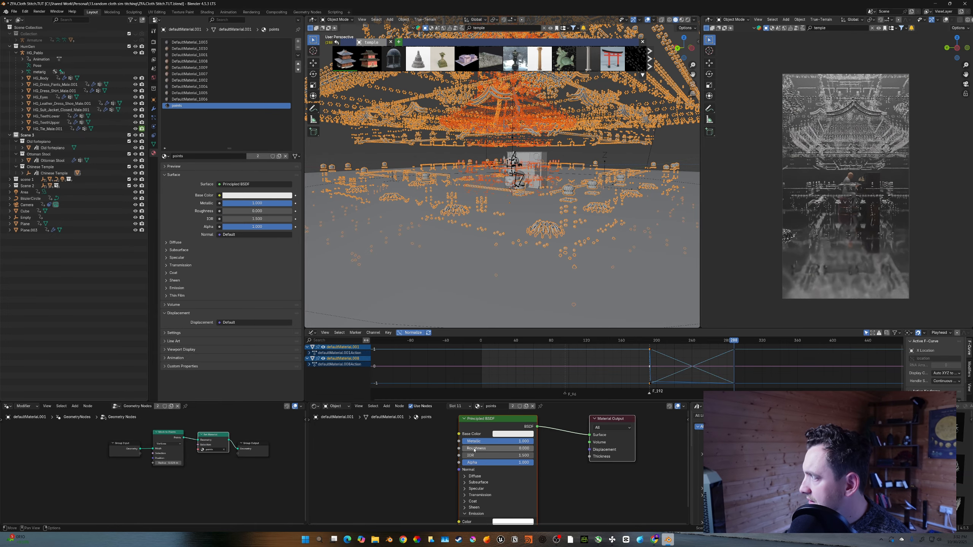
key(ctrl+s)
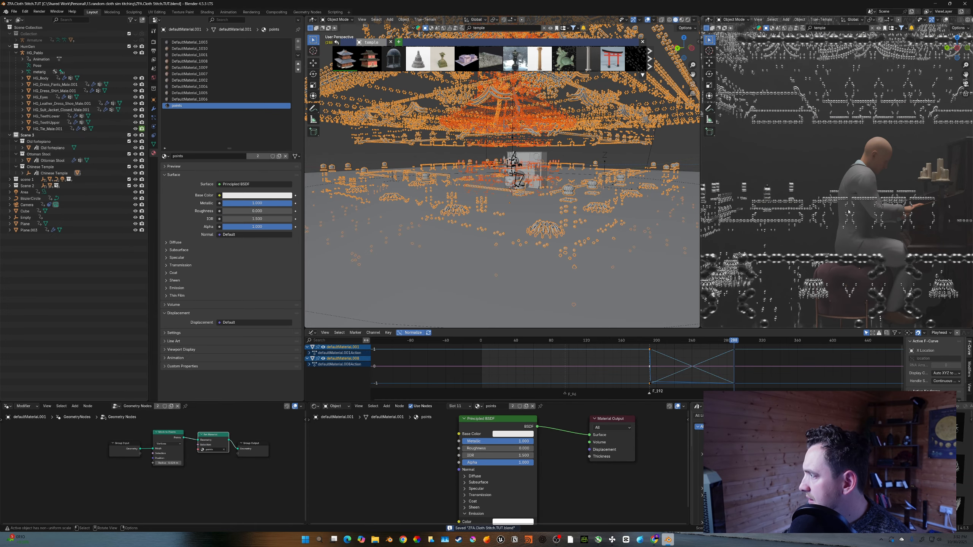
key(KP_0)
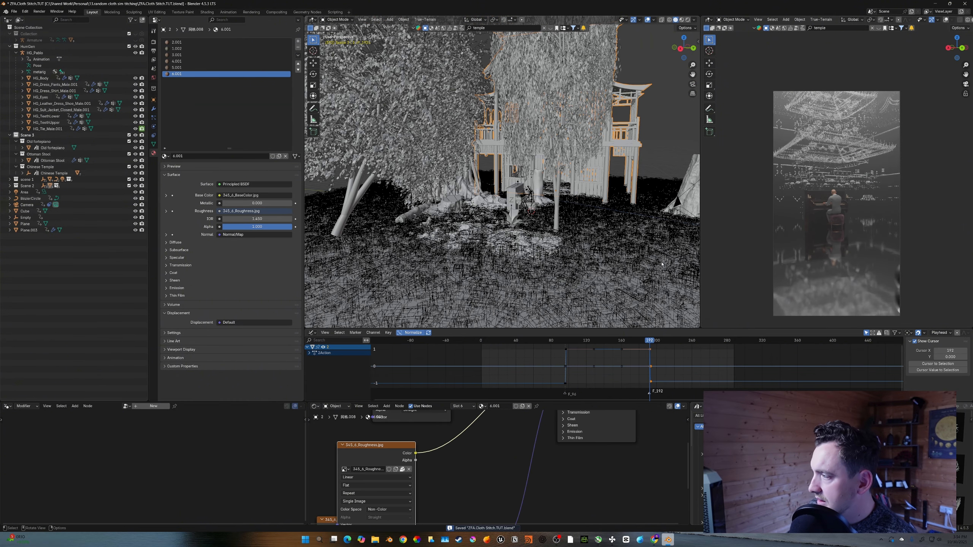
middle_drag(614, 245, 603, 240)
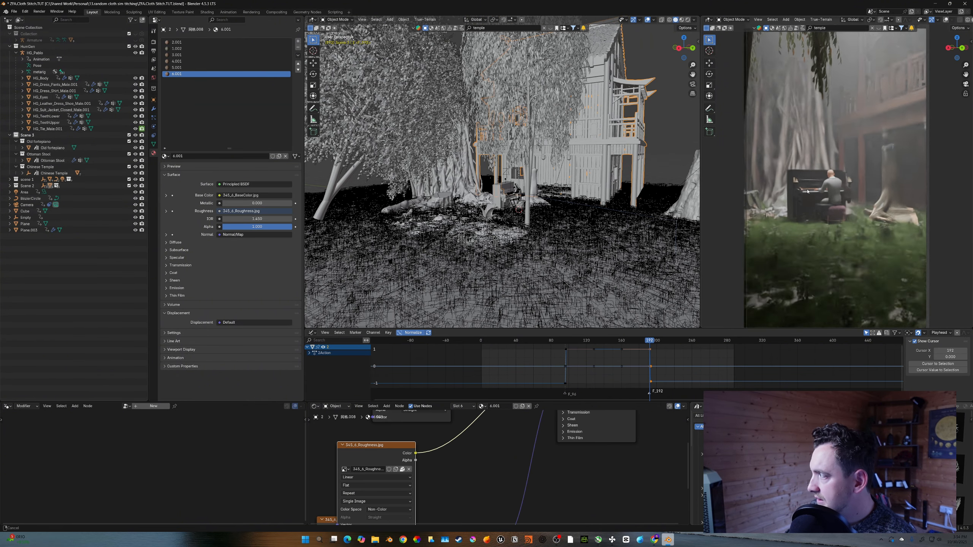
ctrl+middle_drag(808, 191, 808, 187)
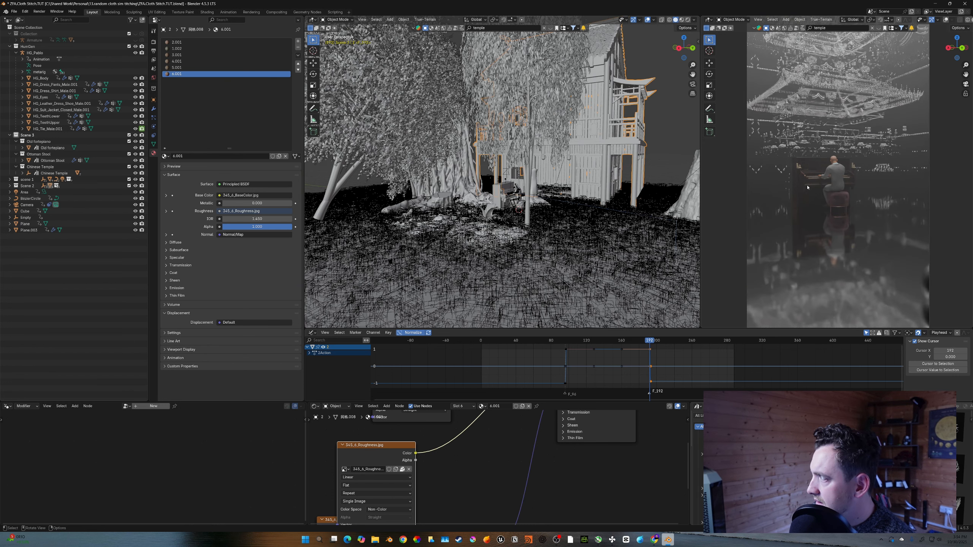
key(Right)
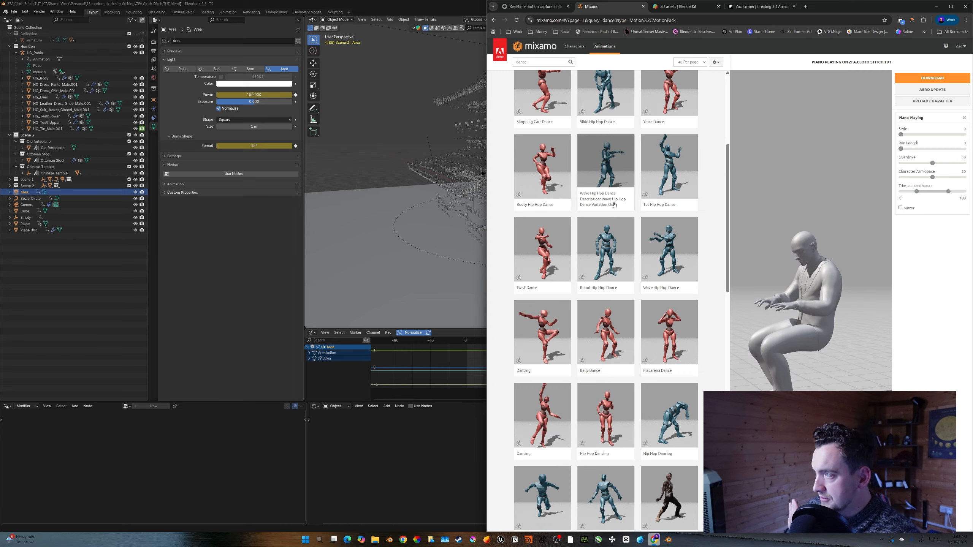
- In Mixamo, browse the dance animations and clear the search field
scroll(616, 249, up, 3)
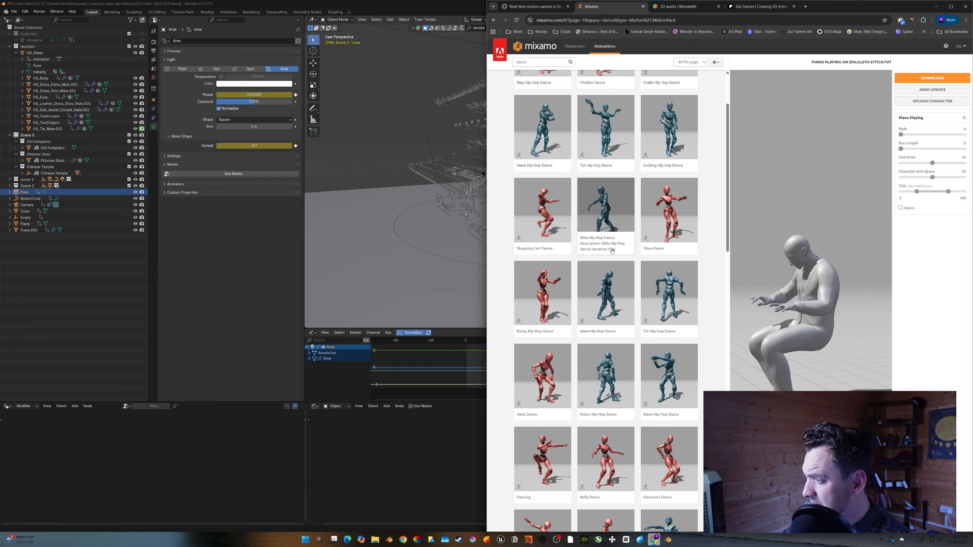
scroll(616, 307, up, 3)
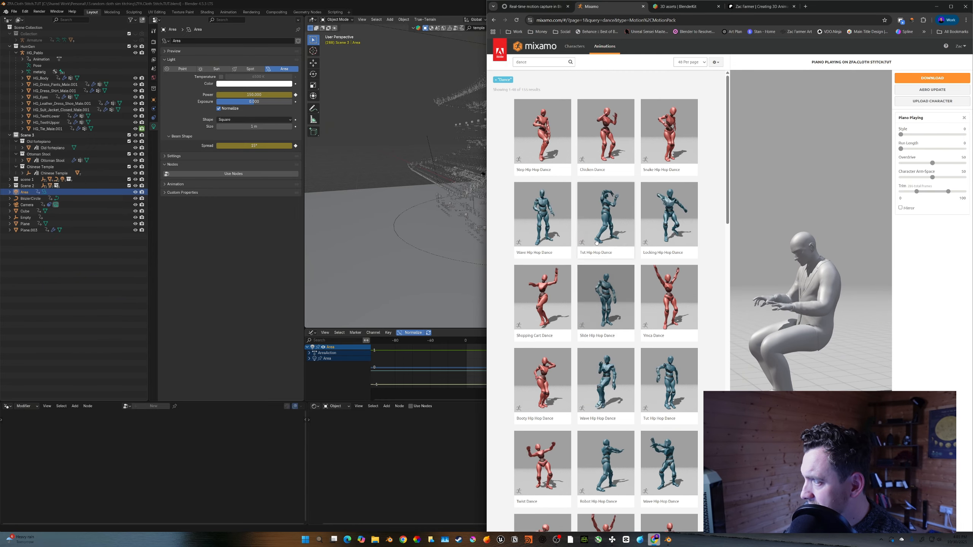
click(535, 62)
key(BackSpace)
key(BackSpace)
key(BackSpace)
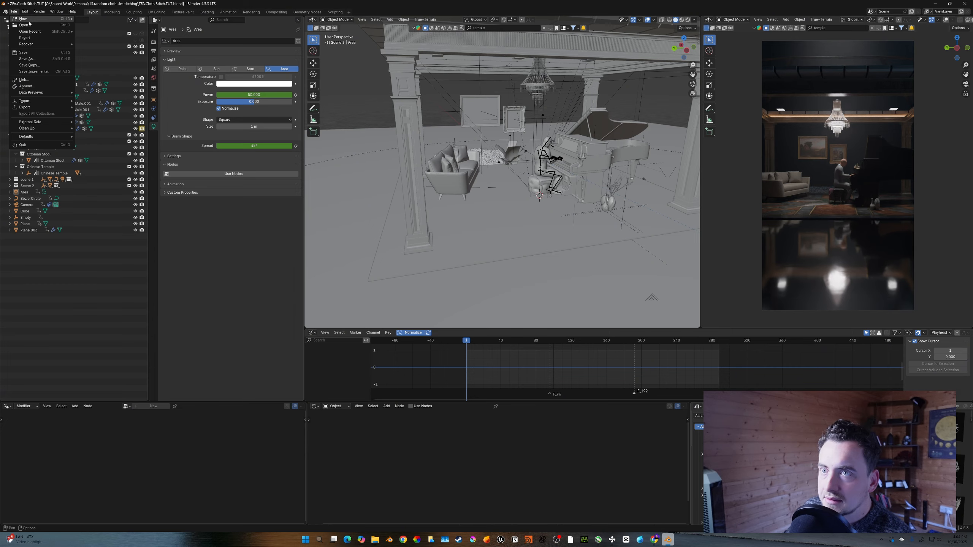
- Position the imported dancing armature beside the sofa, moving it along Y and X
mouse_move(46, 101)
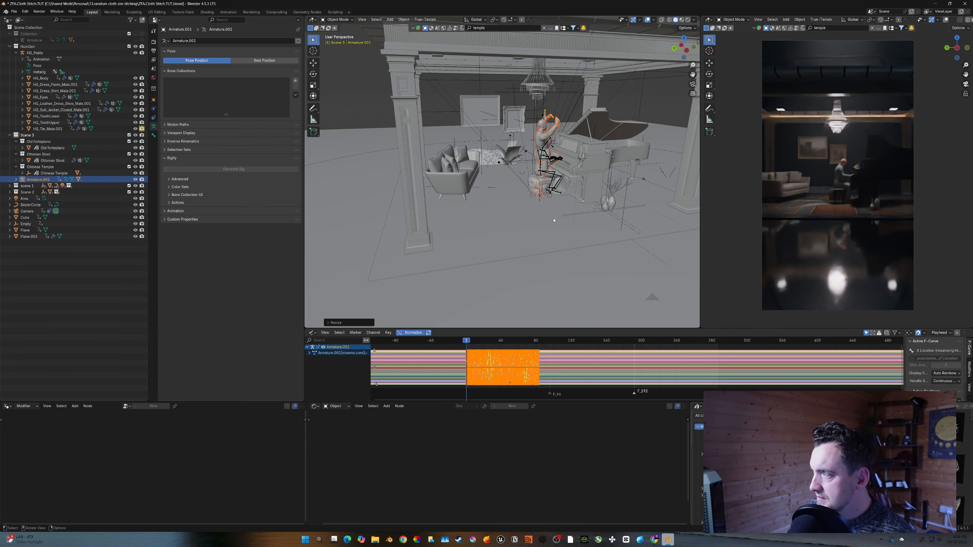
key(g)
key(y)
click(510, 215)
key(g)
key(x)
click(526, 250)
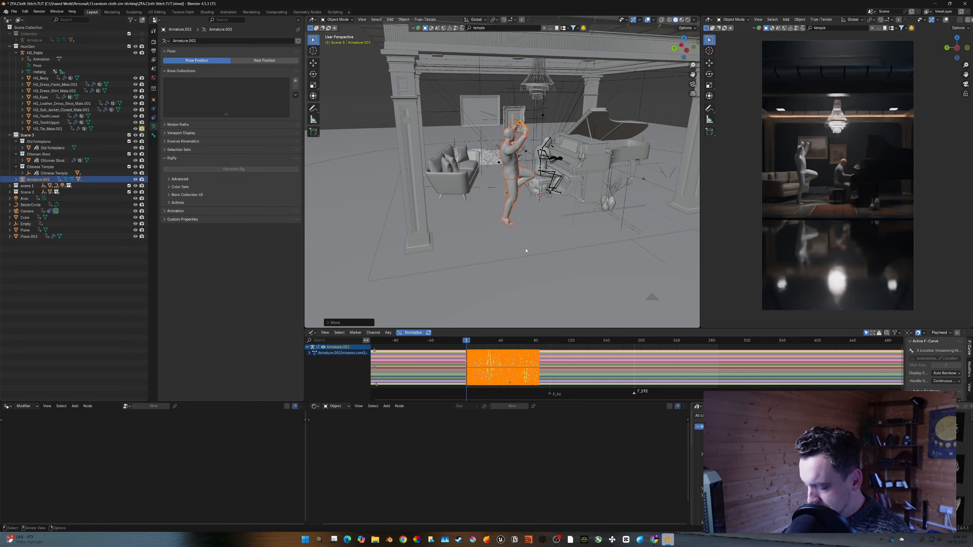
key(g)
click(482, 256)
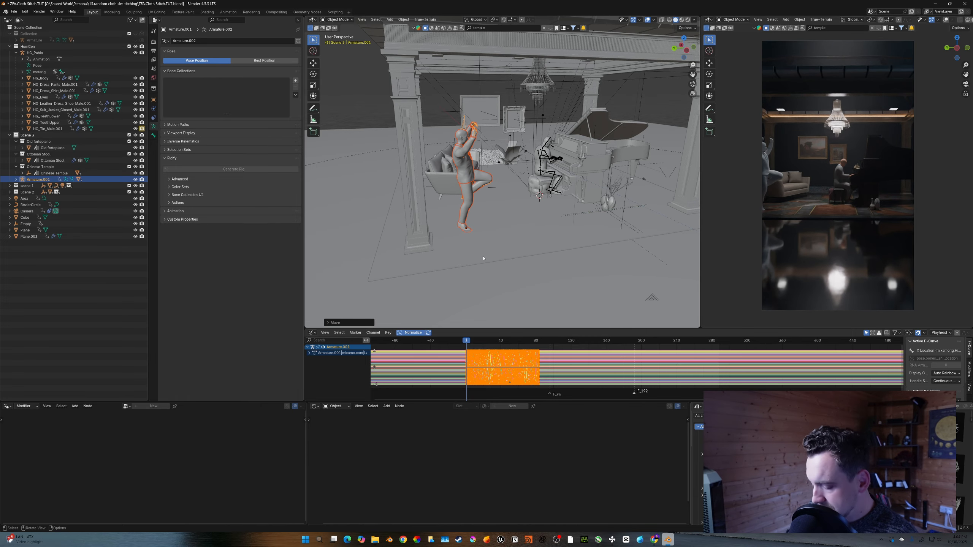
key(g)
key(x)
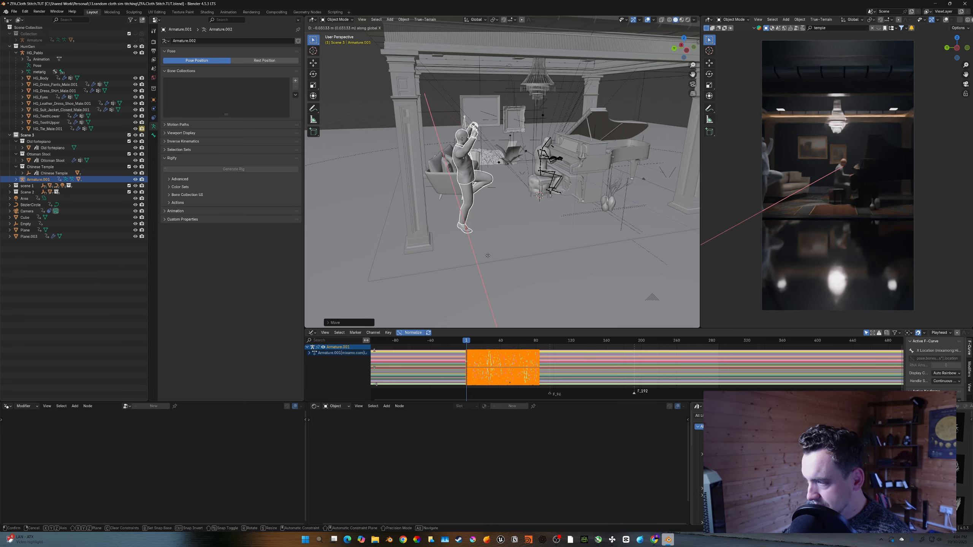
click(500, 254)
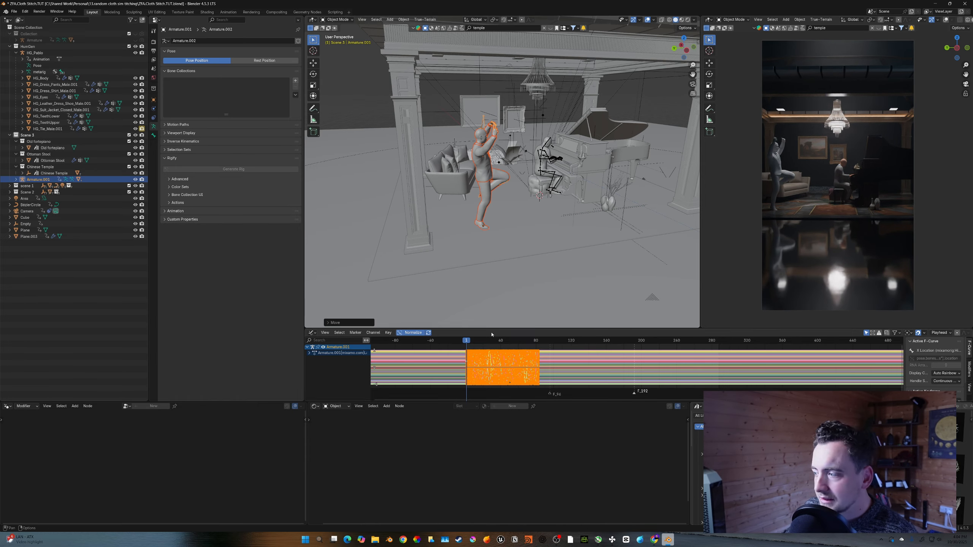
- Stretch the dancer's animation in time by scaling its keyframes along the frame axis
middle_drag(567, 198, 543, 205)
scroll(546, 196, up, 2)
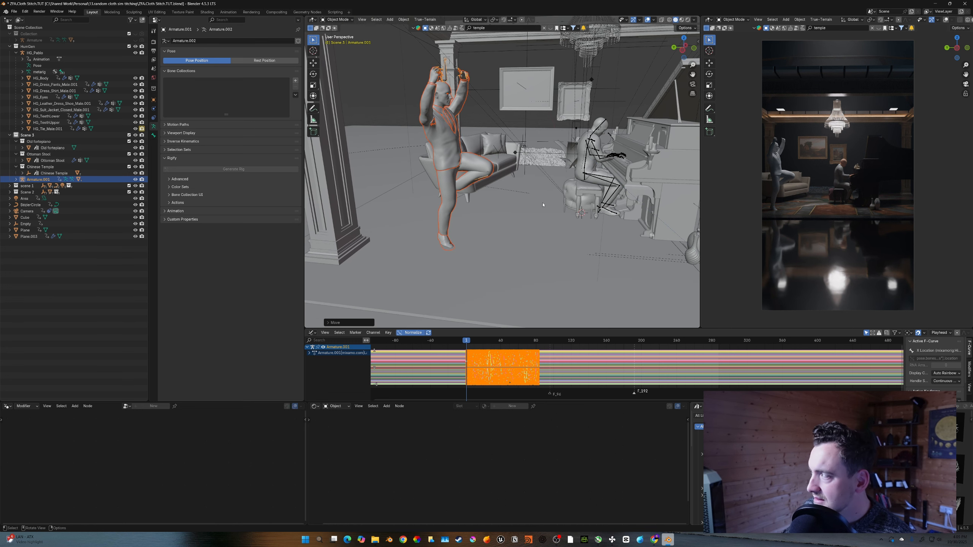
drag(510, 402, 507, 398)
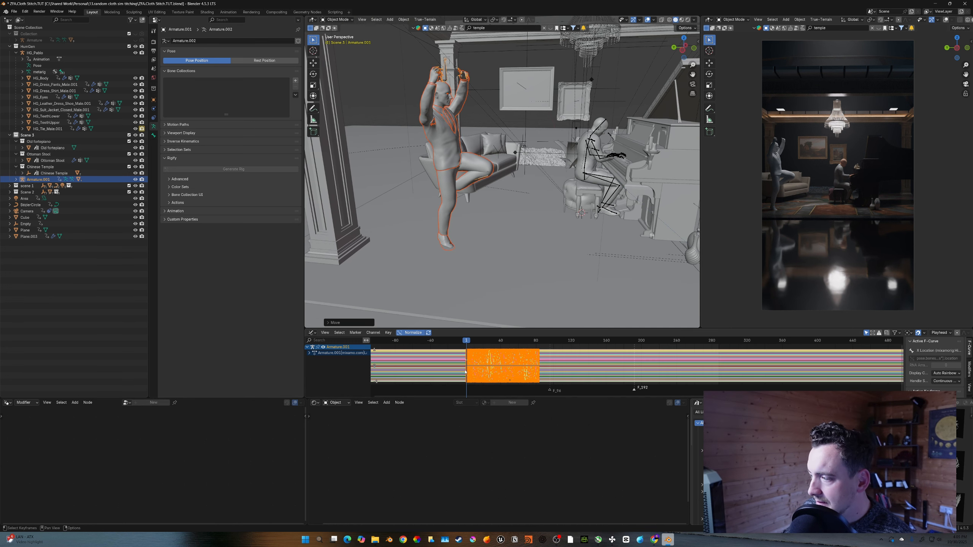
scroll(497, 366, down, 1)
middle_drag(499, 366, 494, 366)
scroll(494, 367, down, 2)
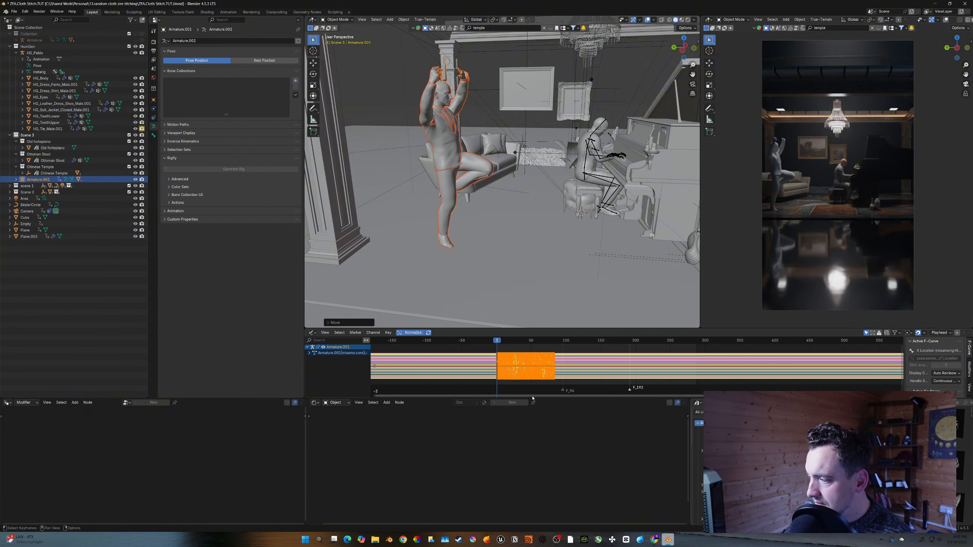
drag(535, 397, 535, 412)
key(s)
key(x)
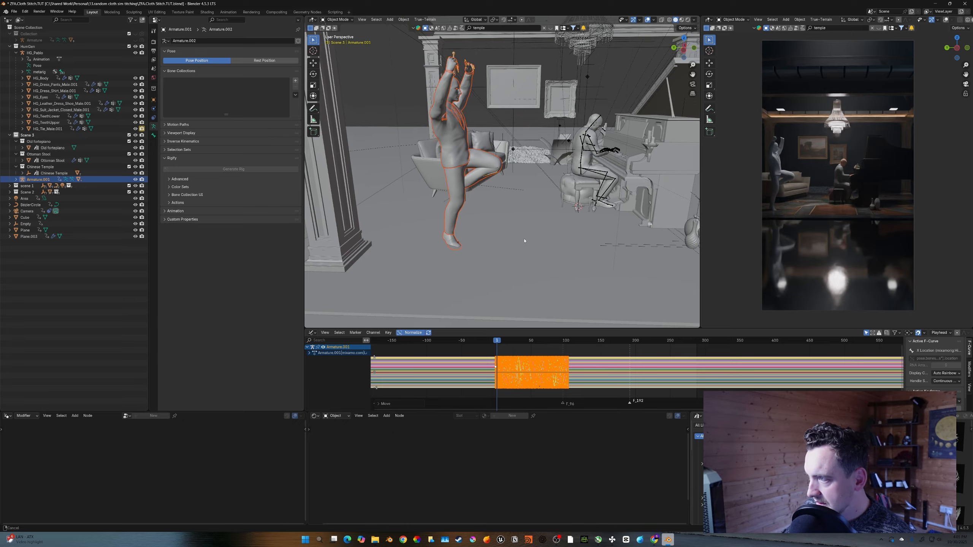
- Save the file and scrub the timeline to preview the stretched dance animation
click(486, 335)
click(475, 348)
middle_drag(462, 82, 478, 96)
click(475, 97)
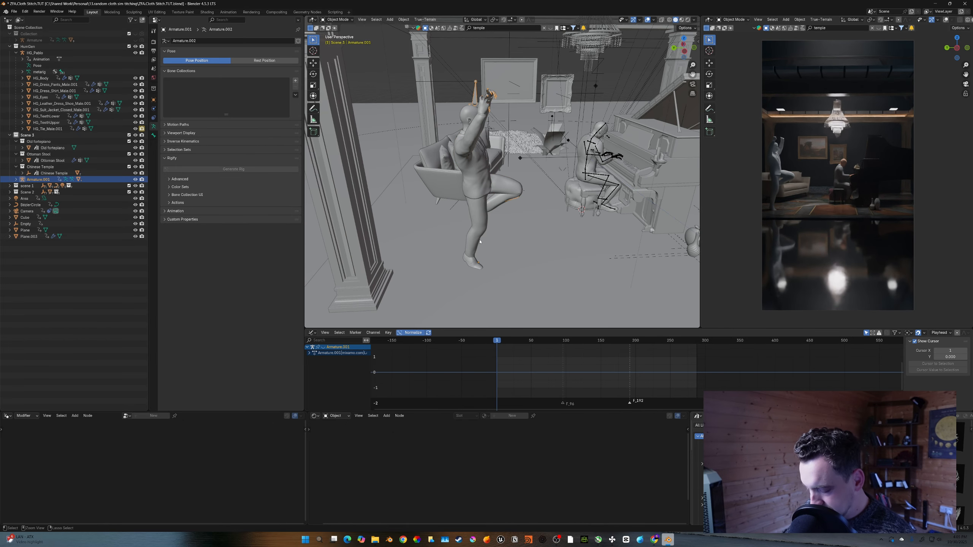
key(ctrl+s)
middle_drag(534, 240, 545, 239)
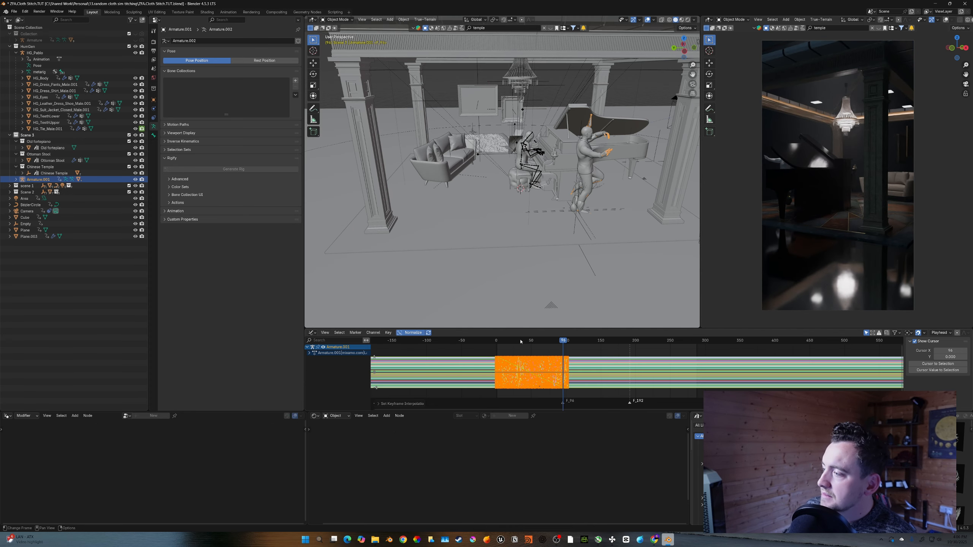
drag(519, 343, 504, 341)
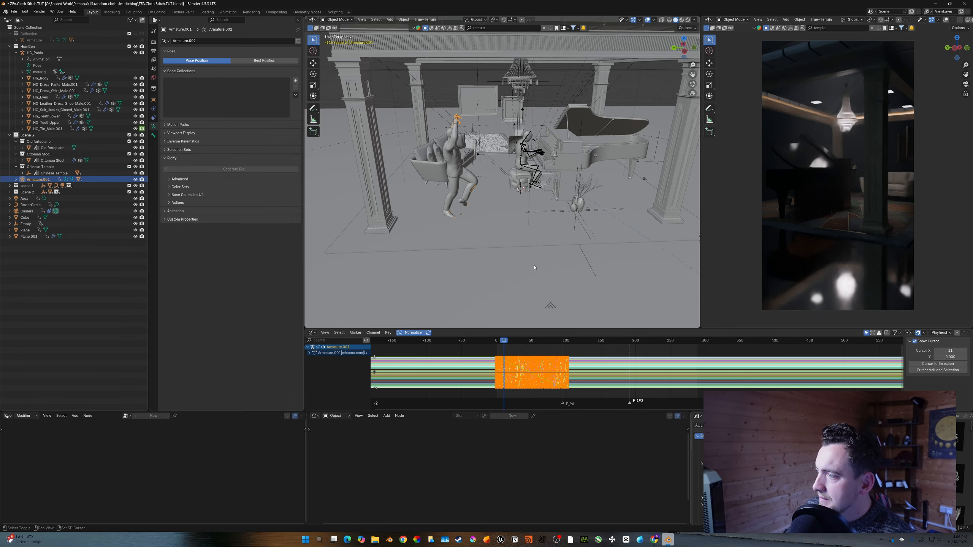
mouse_move(537, 265)
middle_down()
mouse_move(528, 264)
mouse_move(538, 264)
middle_up()
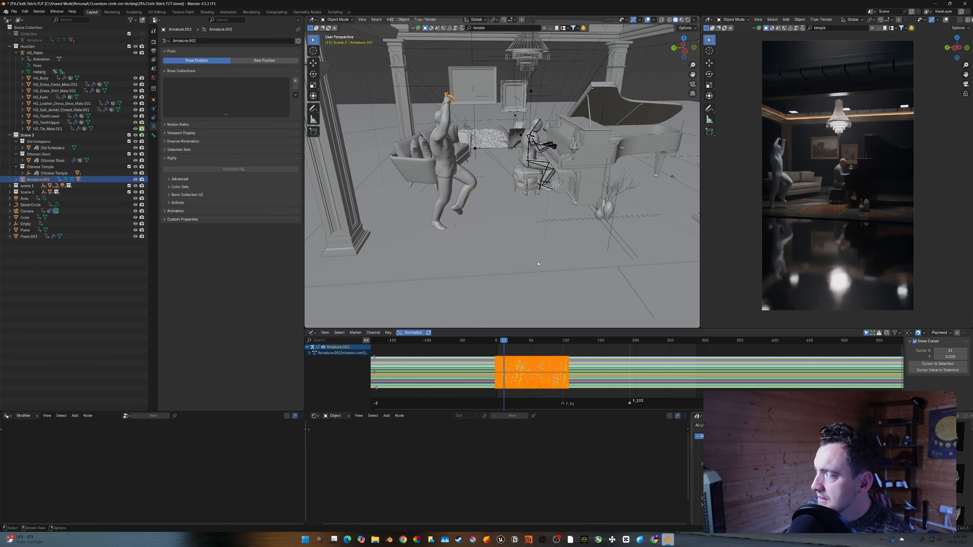
- Select all of the dancer's keyframes and make the animation cyclic
right_click(524, 351)
mouse_move(523, 352)
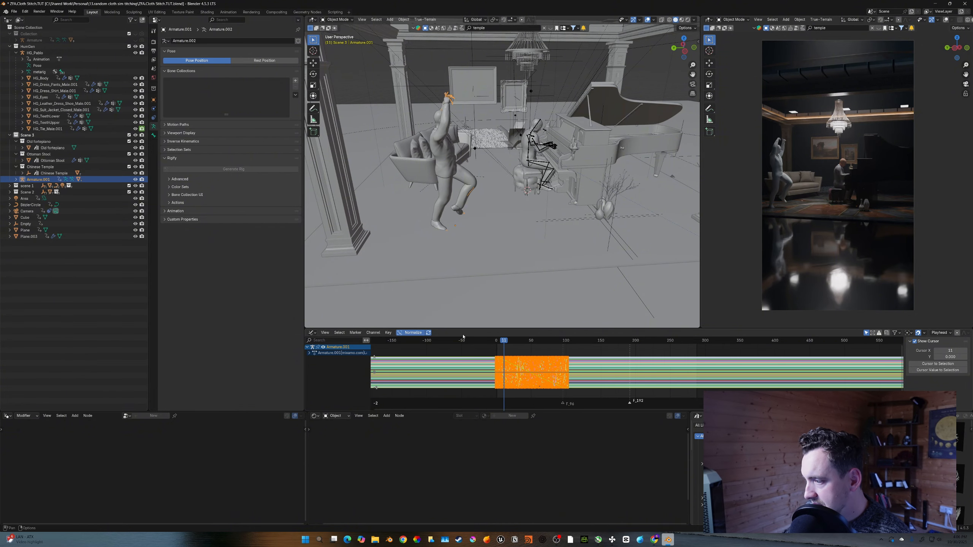
key(n)
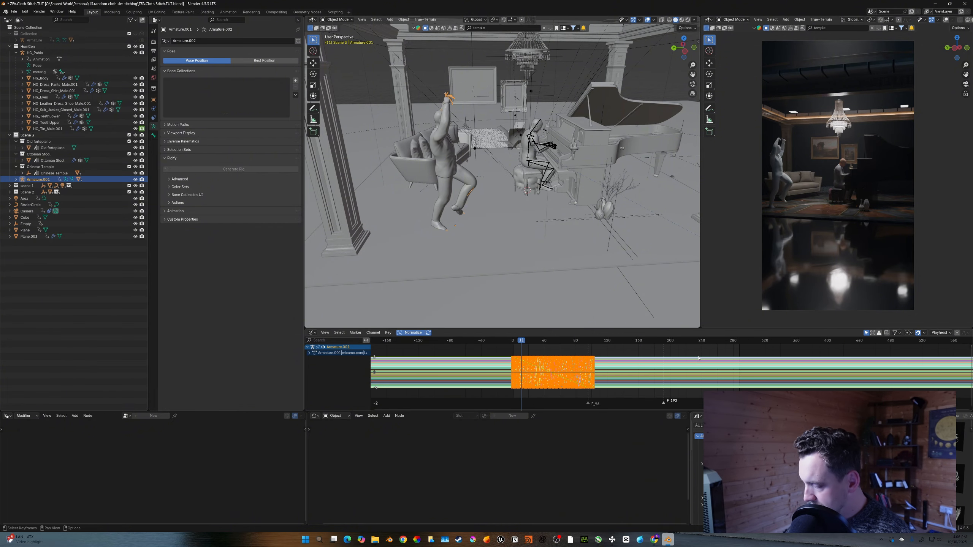
key(n)
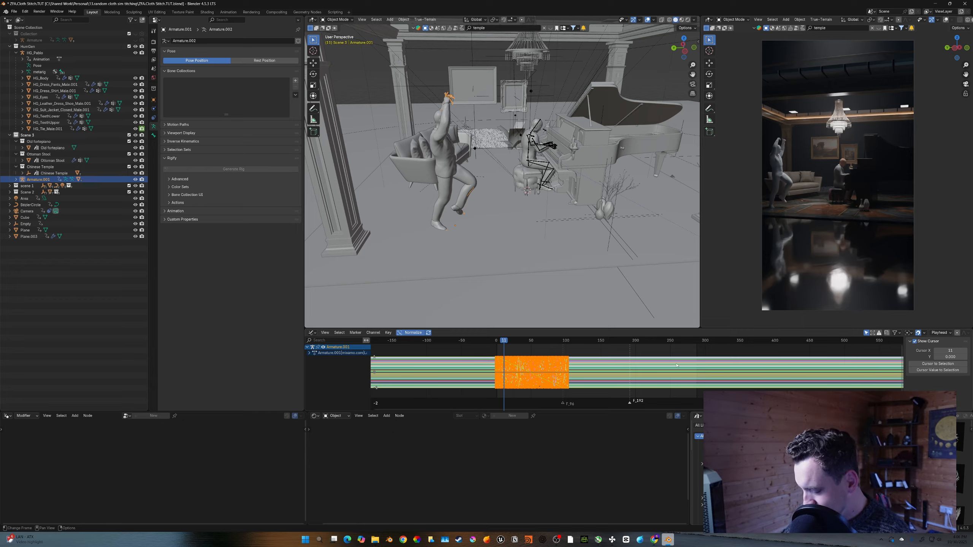
click(502, 355)
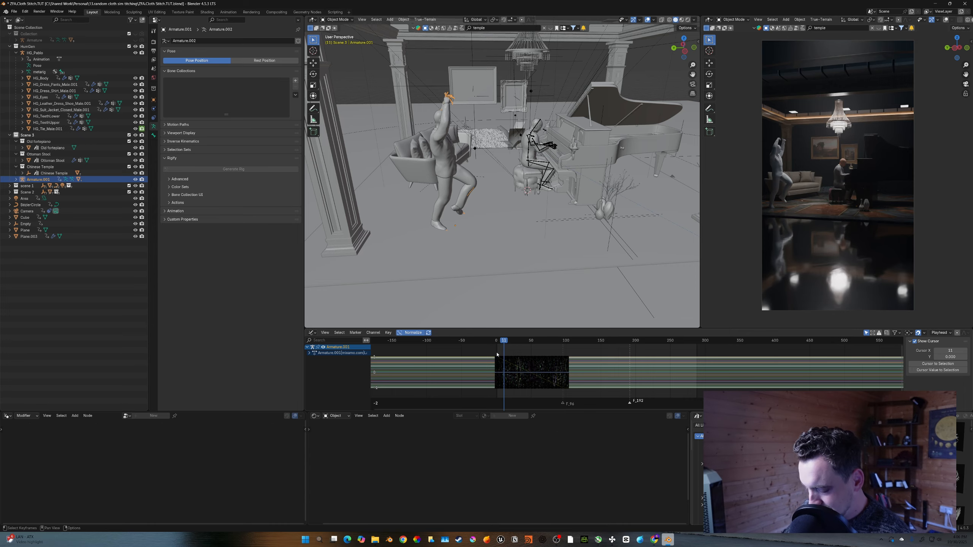
key(a)
key(n)
key(n)
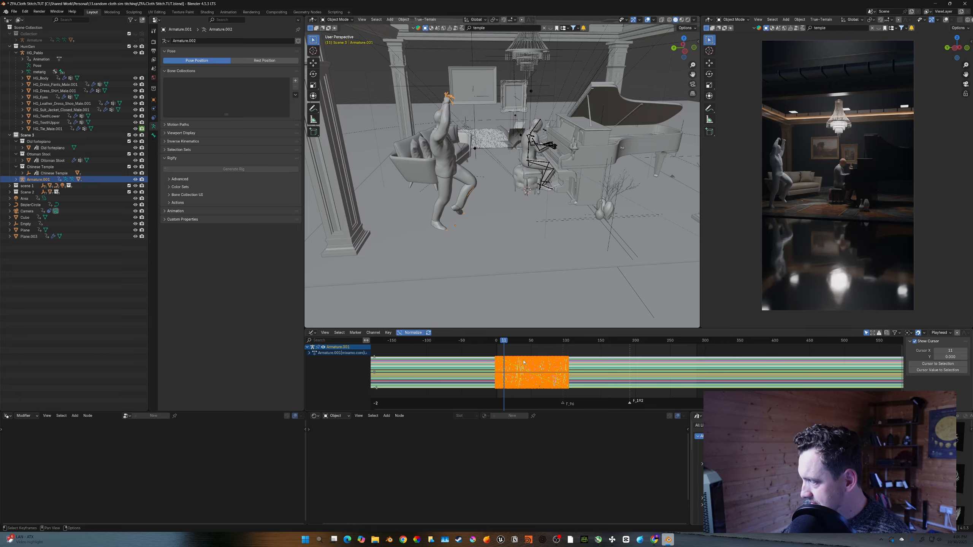
click(380, 344)
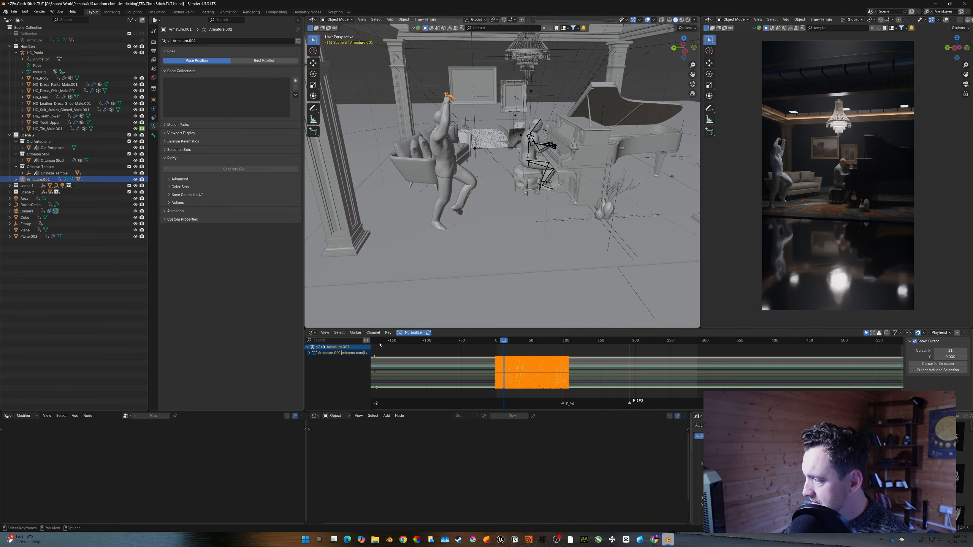
click(331, 333)
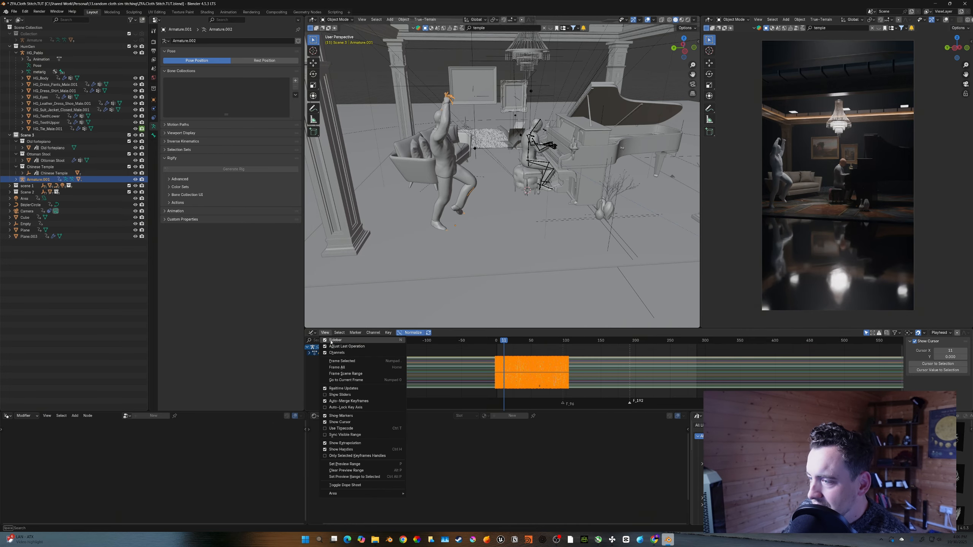
click(315, 363)
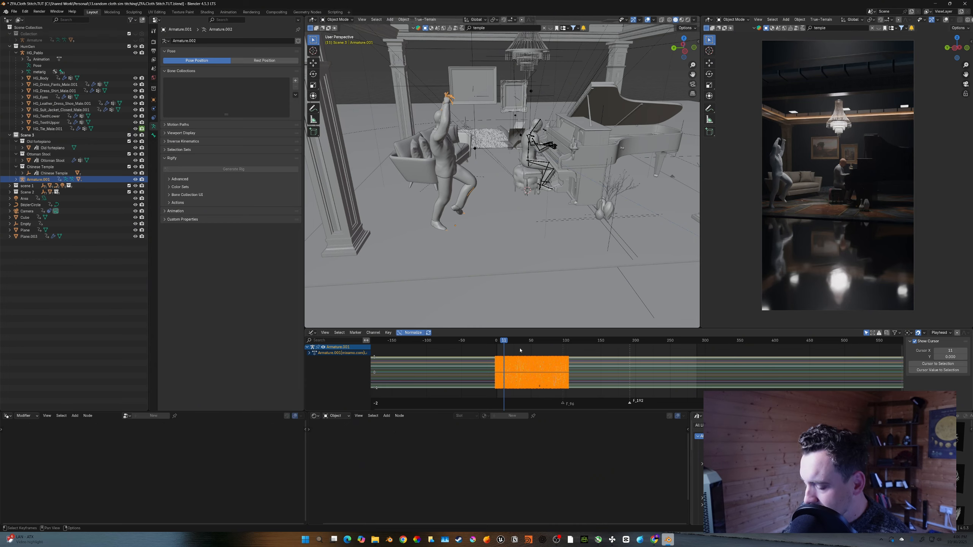
key(F3)
text(cyc)
key(Return)
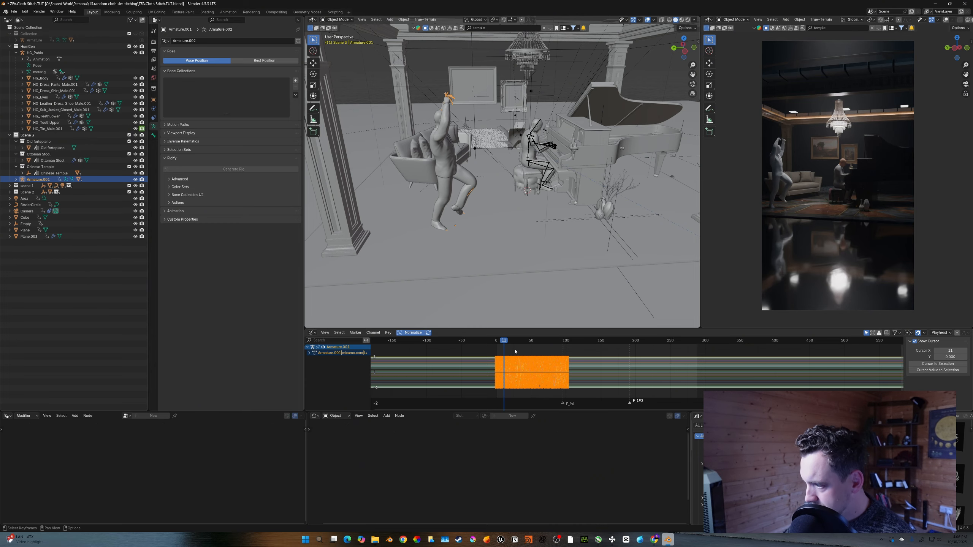
- Save the file and insert a keyframe for the dancer at the first frame
key(shift+Left)
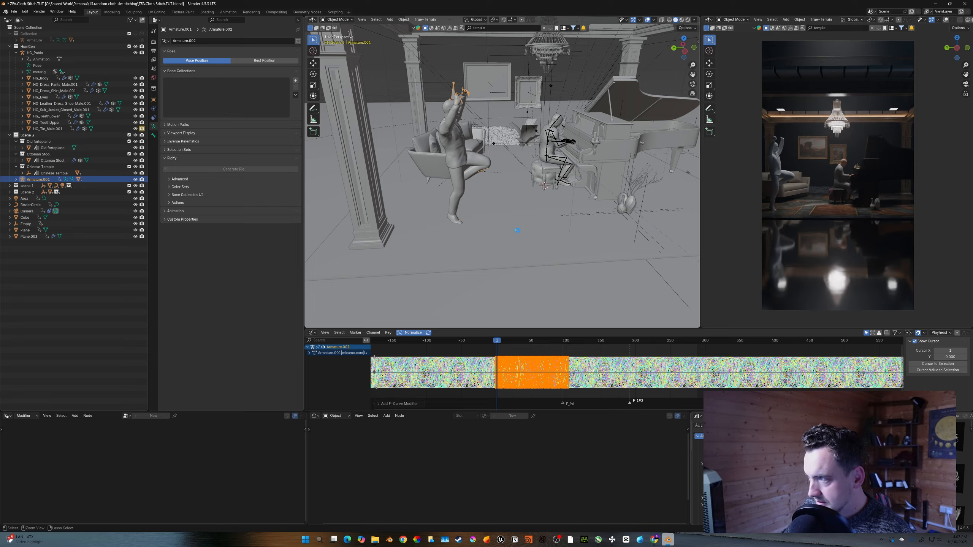
key(ctrl+s)
key(i)
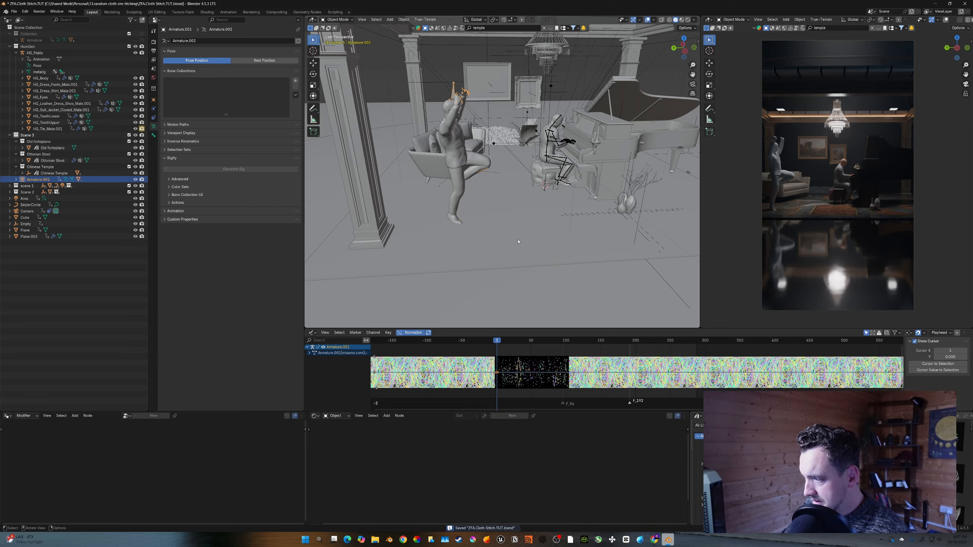
- Select all of the dancer's keyframes, scale them further along the frame axis, and save the file
key(shift+Right)
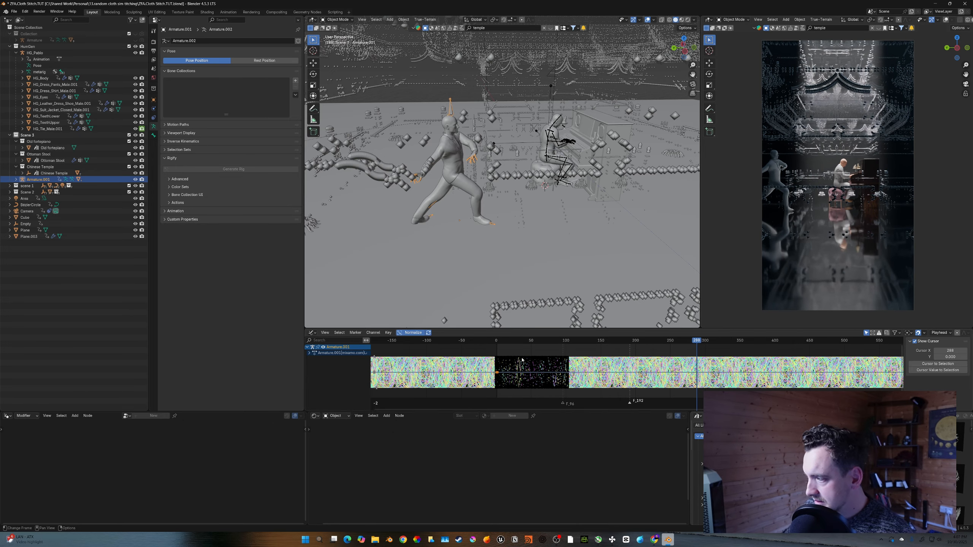
scroll(522, 359, up, 3)
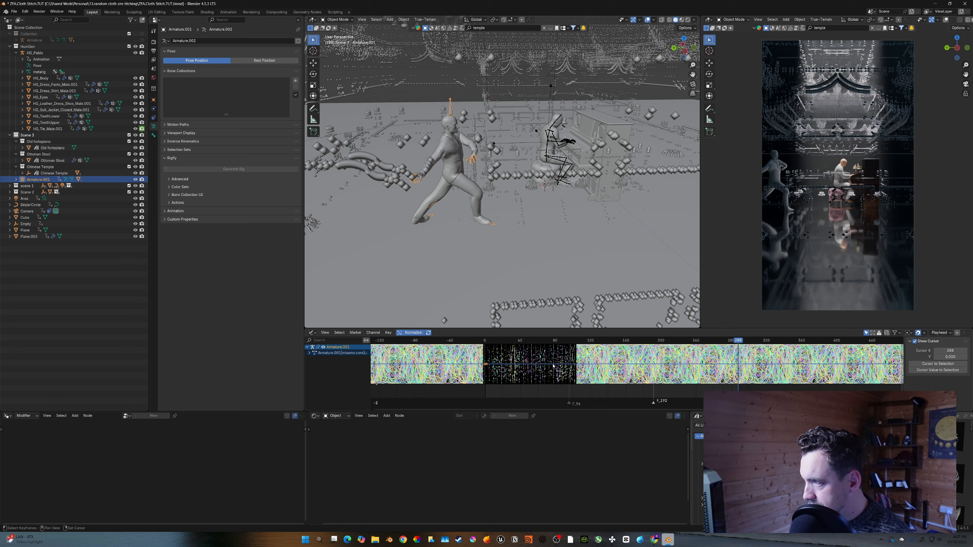
key(a)
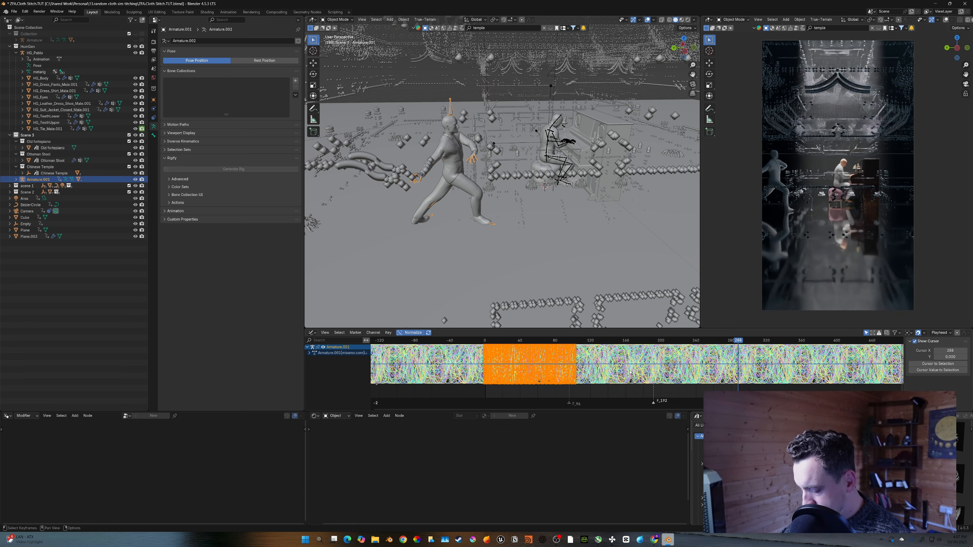
key(s)
key(x)
click(621, 371)
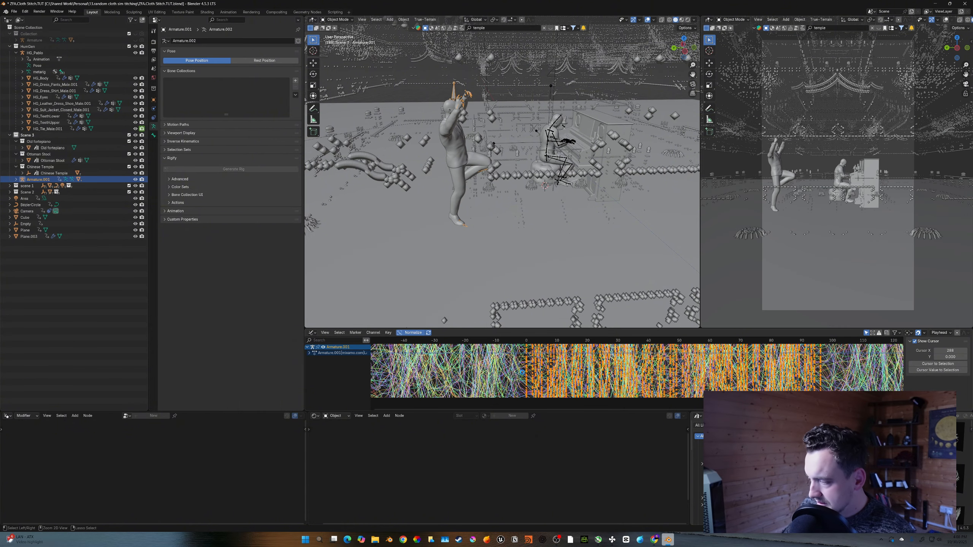
key(ctrl+s)
- Add a Cube empty at the dancer and scale it along Z to enclose the figure
scroll(531, 374, down, 10)
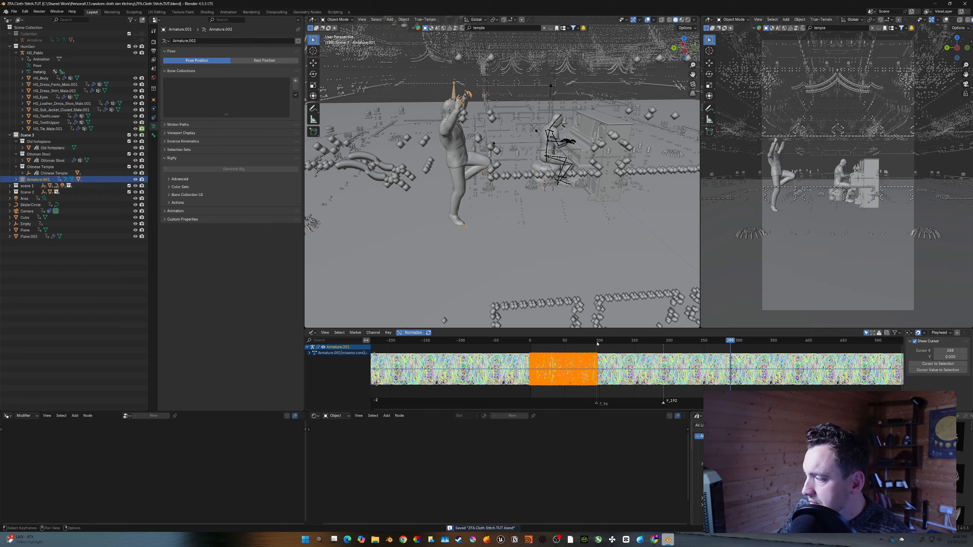
click(597, 344)
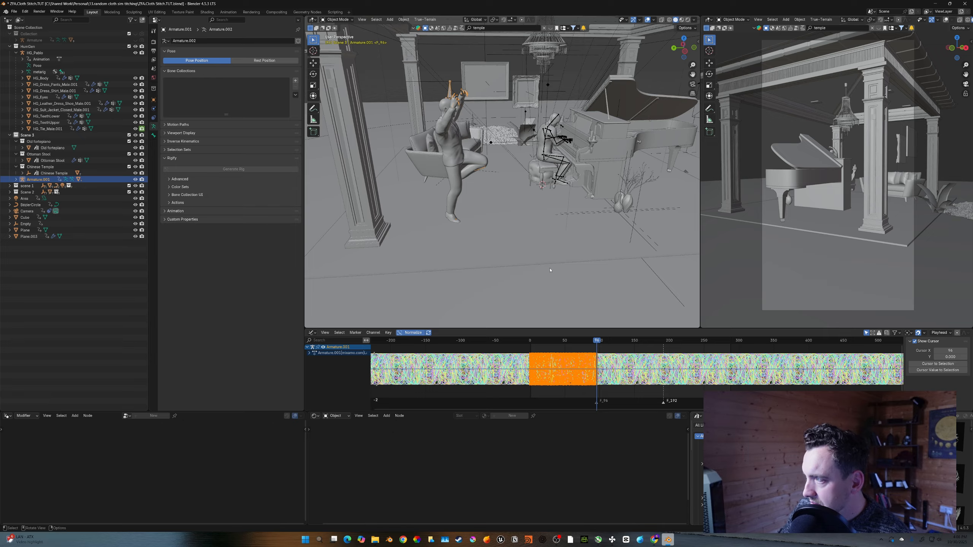
key(shift+a)
mouse_move(454, 153)
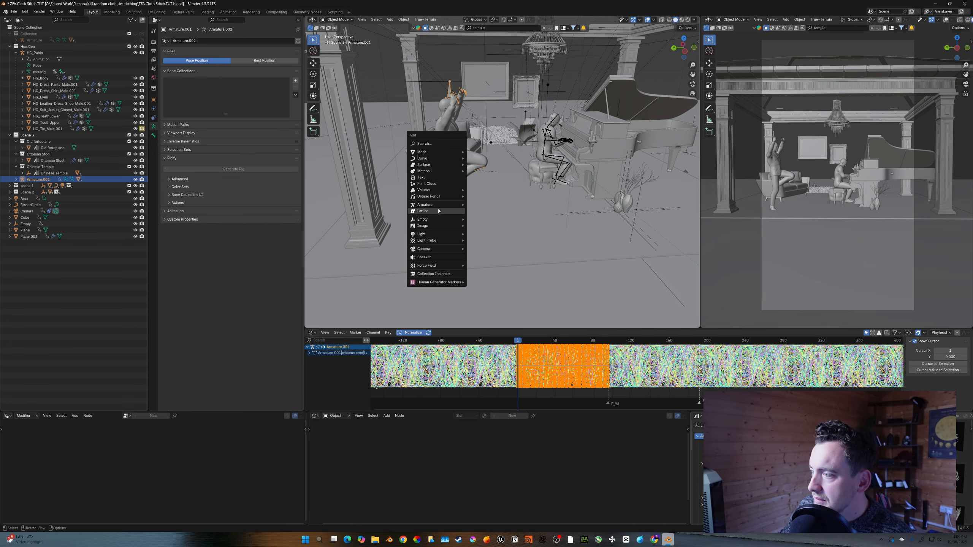
mouse_move(425, 219)
click(484, 245)
key(s)
key(z)
click(456, 214)
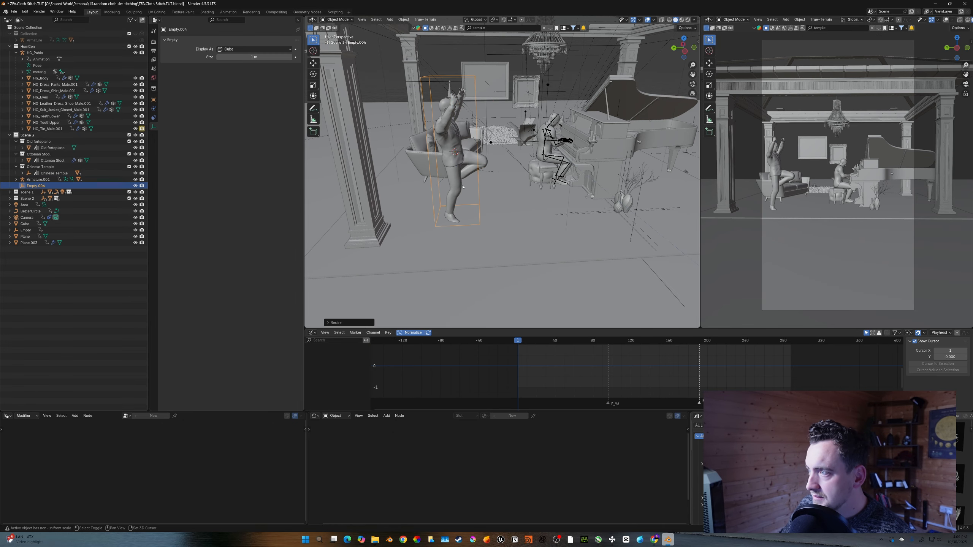
- Insert a location keyframe for the cube empty at the first frame
middle_drag(456, 180, 483, 185)
scroll(484, 145, up, 2)
shift+middle_drag(484, 98, 527, 172)
key(i)
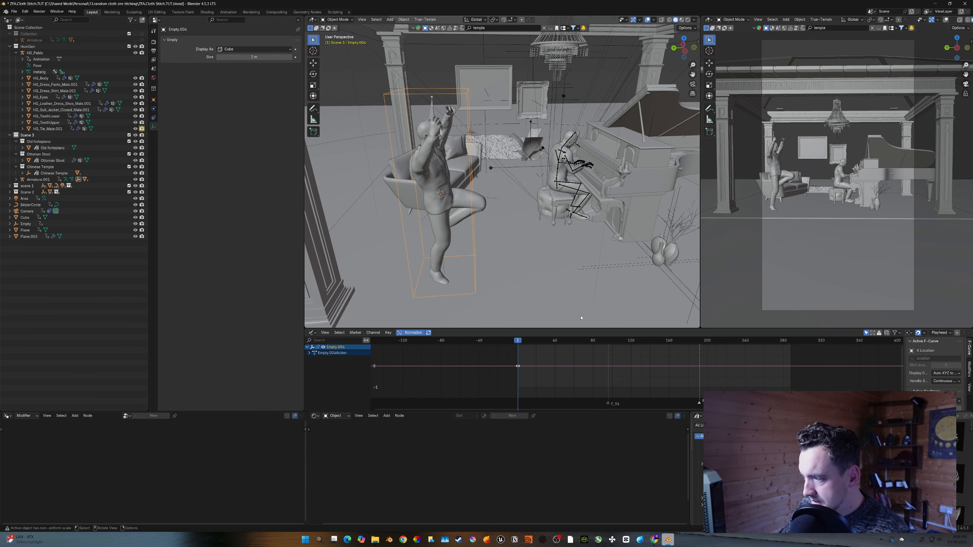
- Parent the dancer armature to the cube empty with Keep Transform and keyframe the empty at the start frame
click(609, 343)
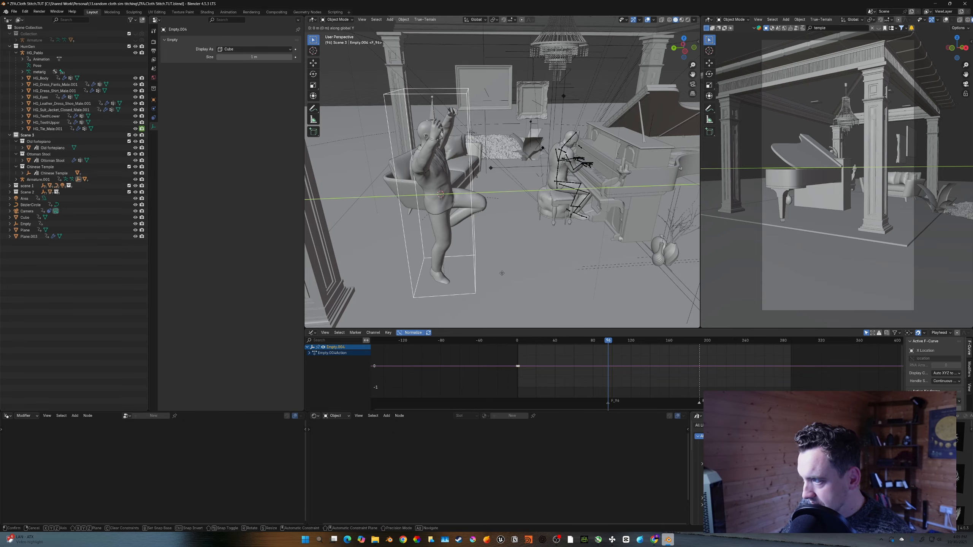
click(426, 106)
shift+click(419, 96)
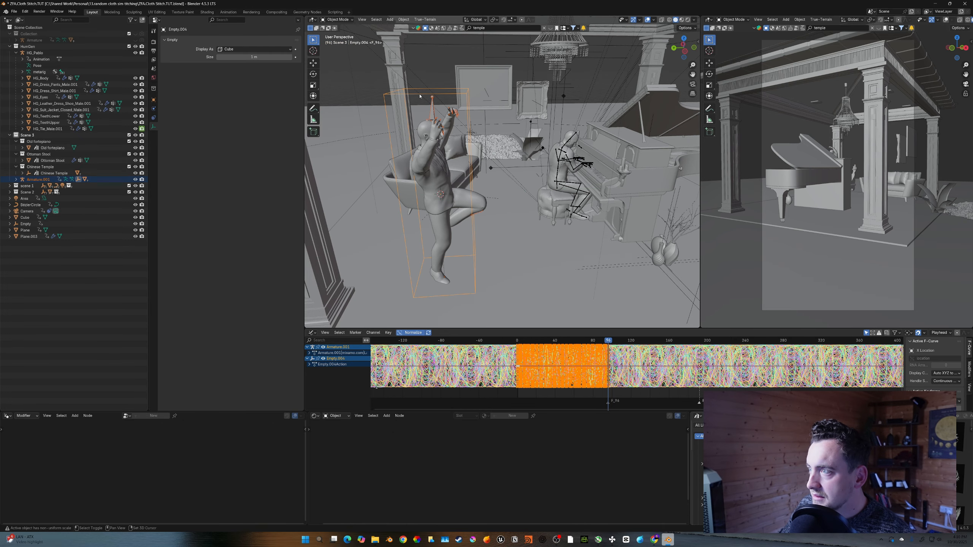
key(ctrl+p)
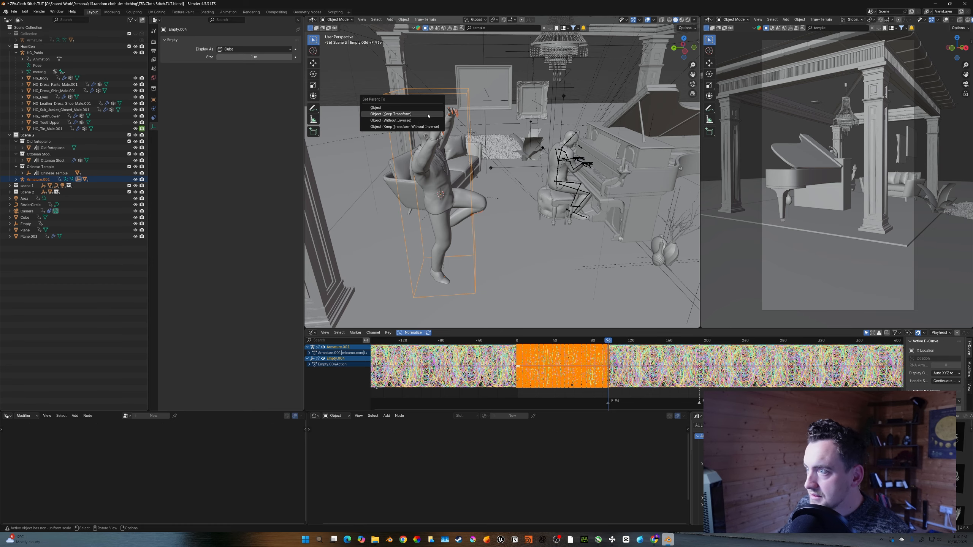
click(428, 114)
key(shift+Left)
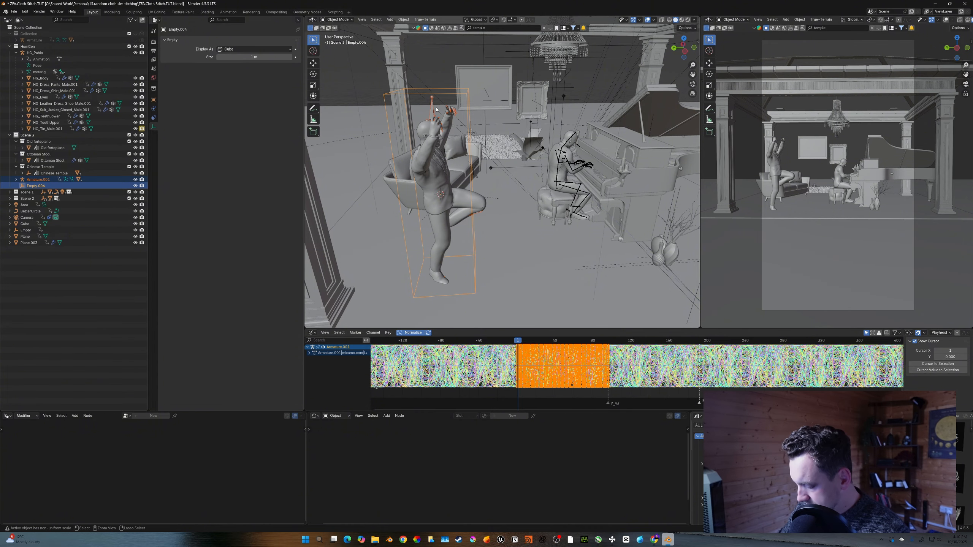
key(ctrl+p)
click(436, 110)
click(474, 219)
key(i)
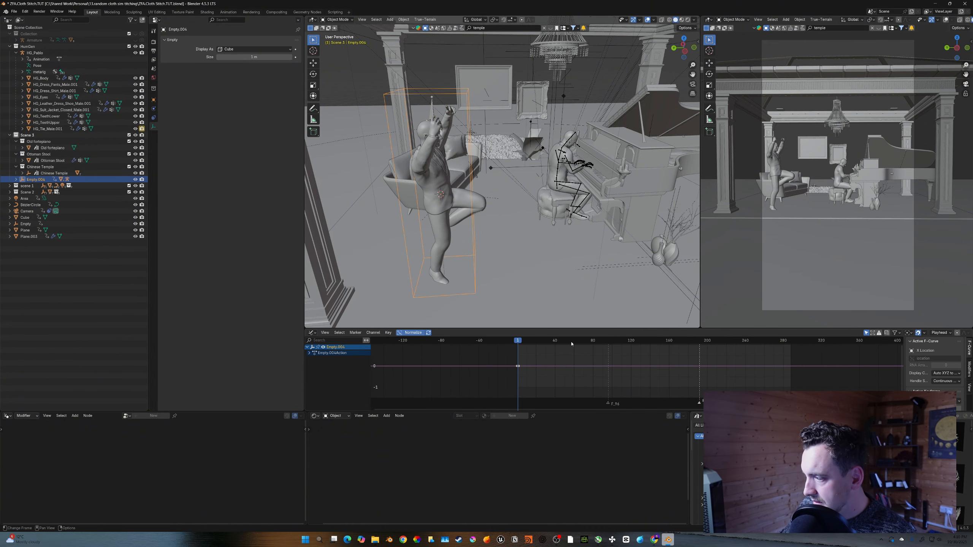
- At the switch frame, move the empty along Y to place the dancer beside the pianist and keyframe it
key(shift+Right)
key(g)
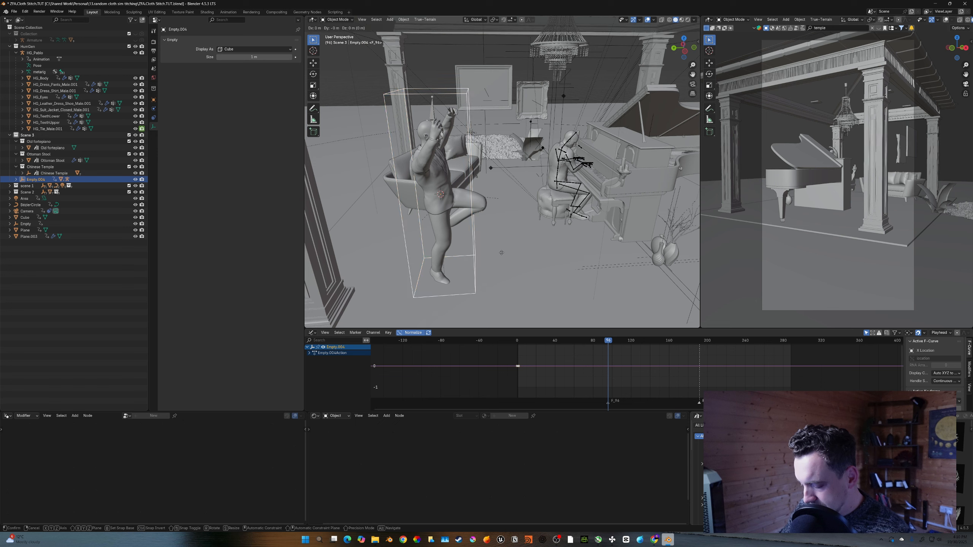
key(y)
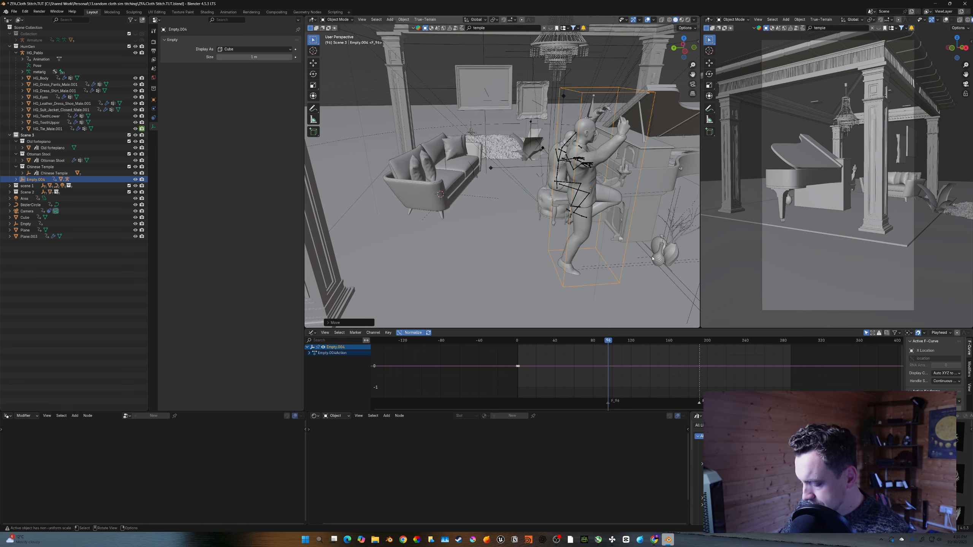
click(630, 263)
key(i)
- Play back and step around the scene switch to check the dancer's position in each setting
key(shift+Left)
key(space)
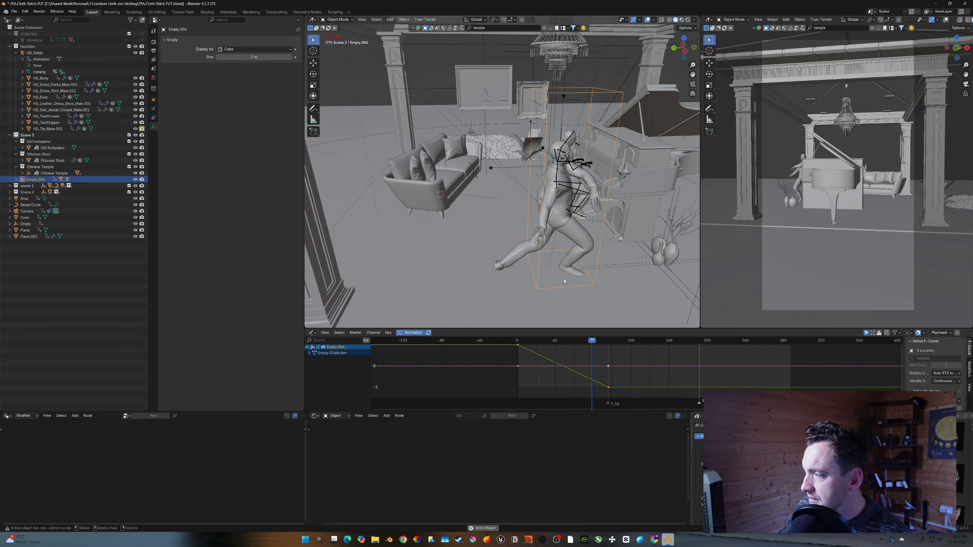
key(space)
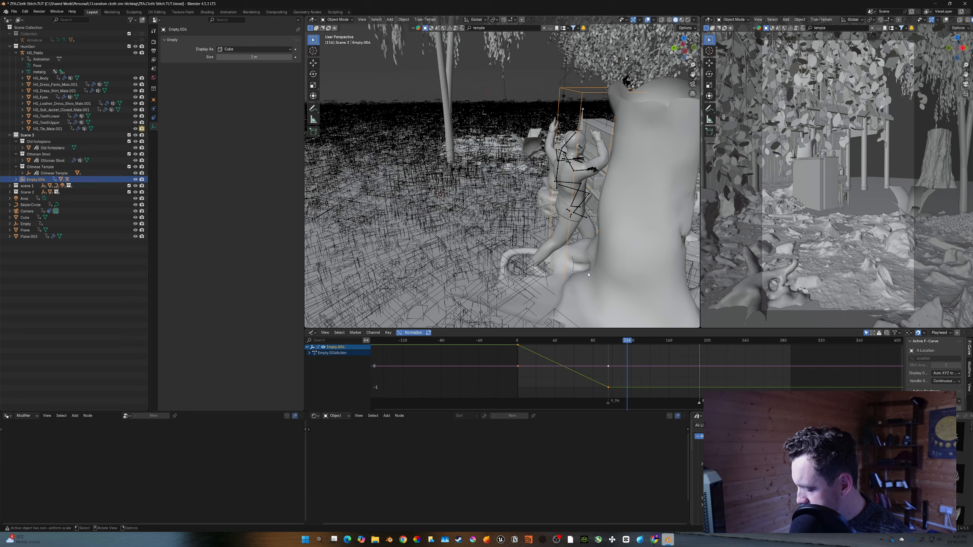
key(Down)
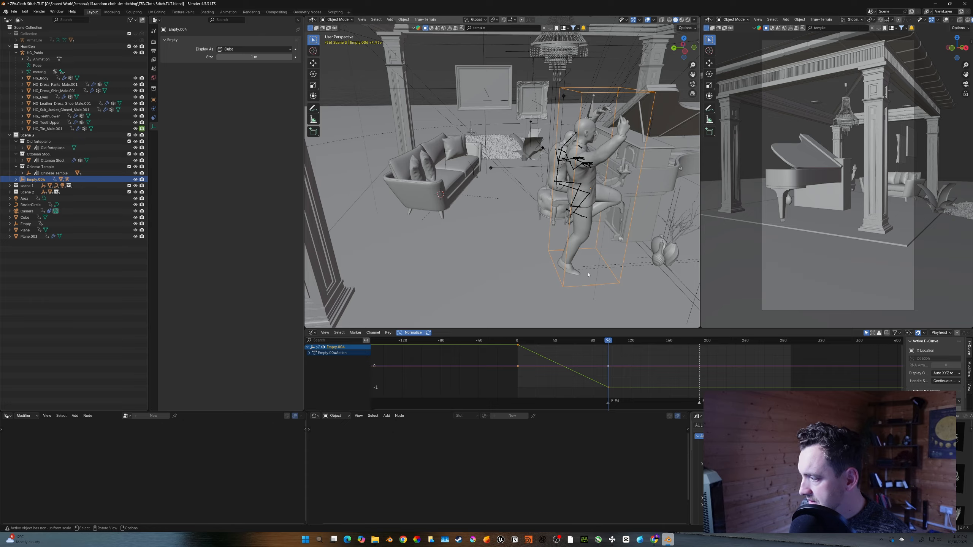
key(Right)
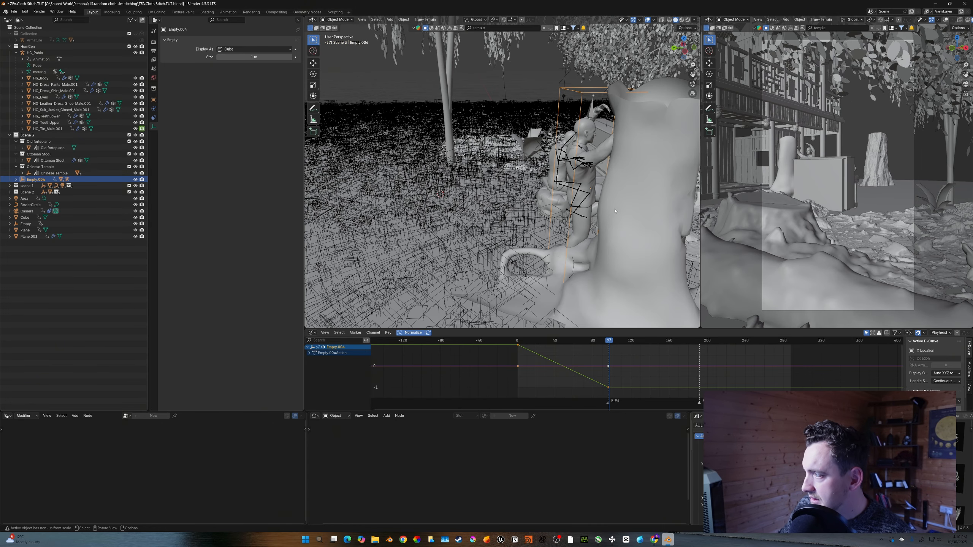
- Try moving the empty along Y to reposition the dancer in the forest setting
middle_drag(615, 211, 580, 213)
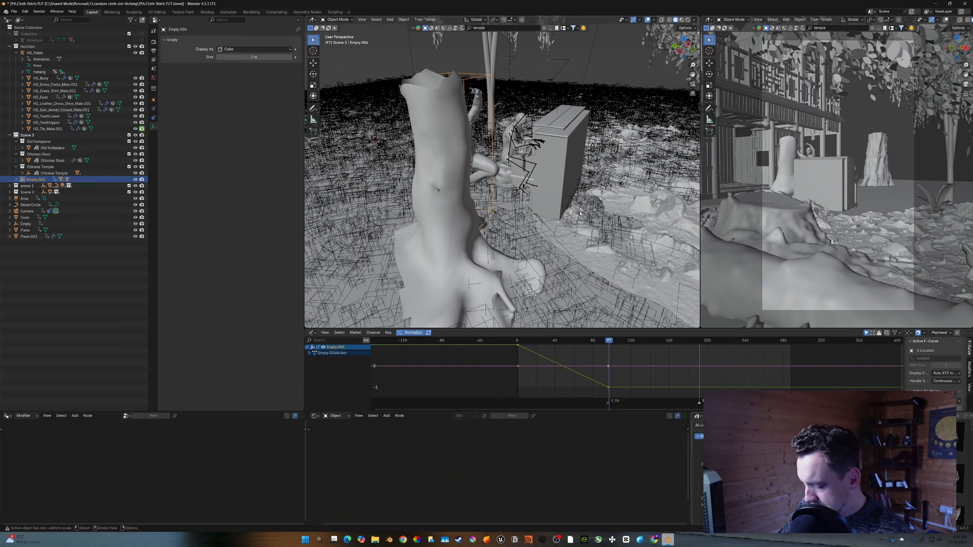
key(g)
key(y)
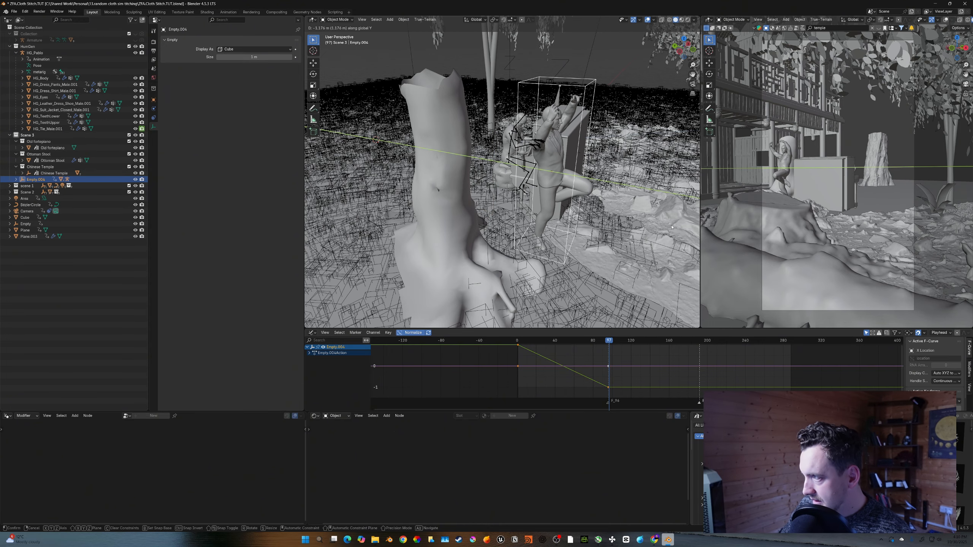
click(639, 227)
- Replay the animation from the start to review the dancer's movement across the scene switch
key(Left)
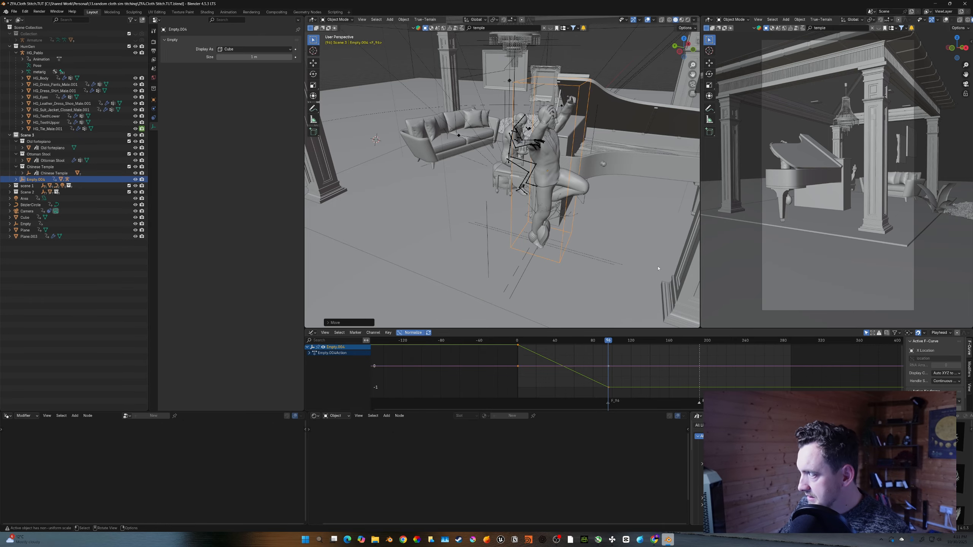
key(shift+Left)
key(space)
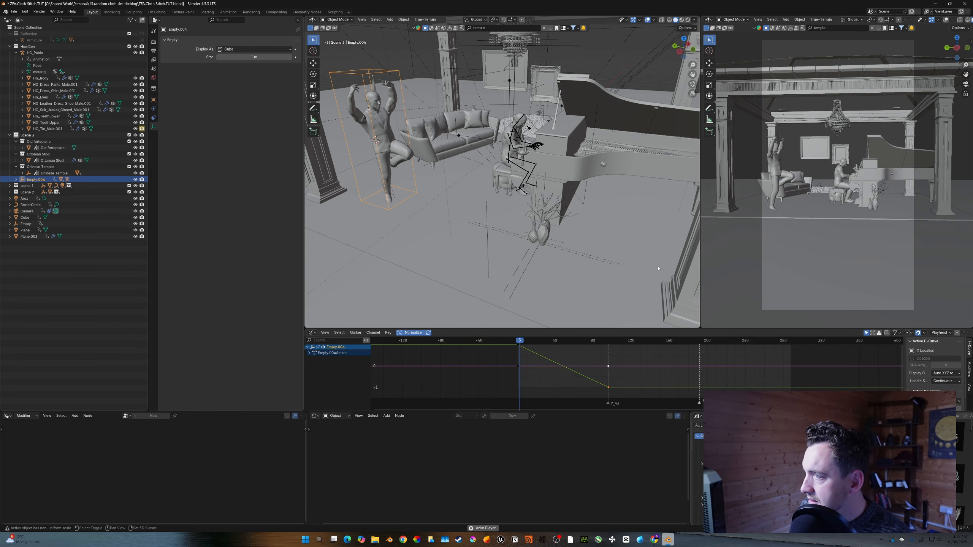
key(Escape)
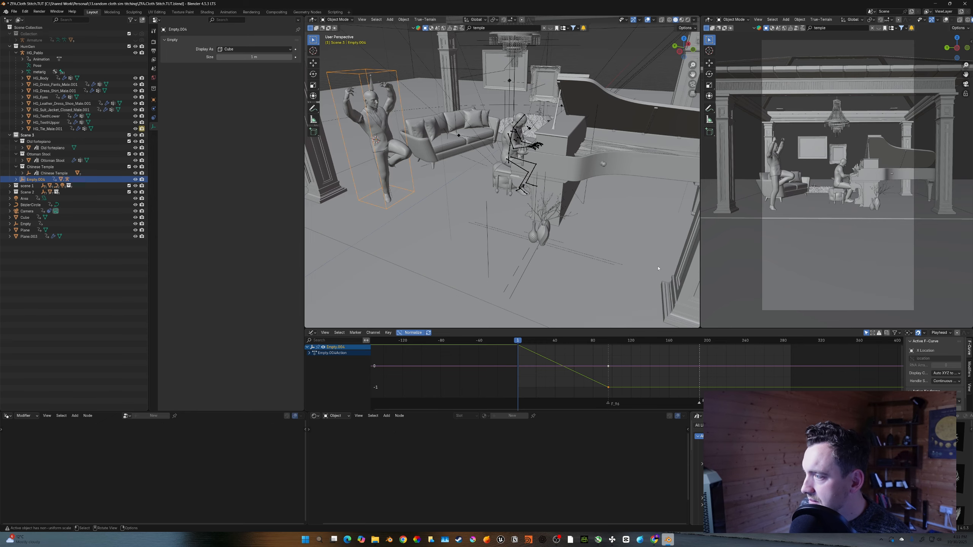
key(space)
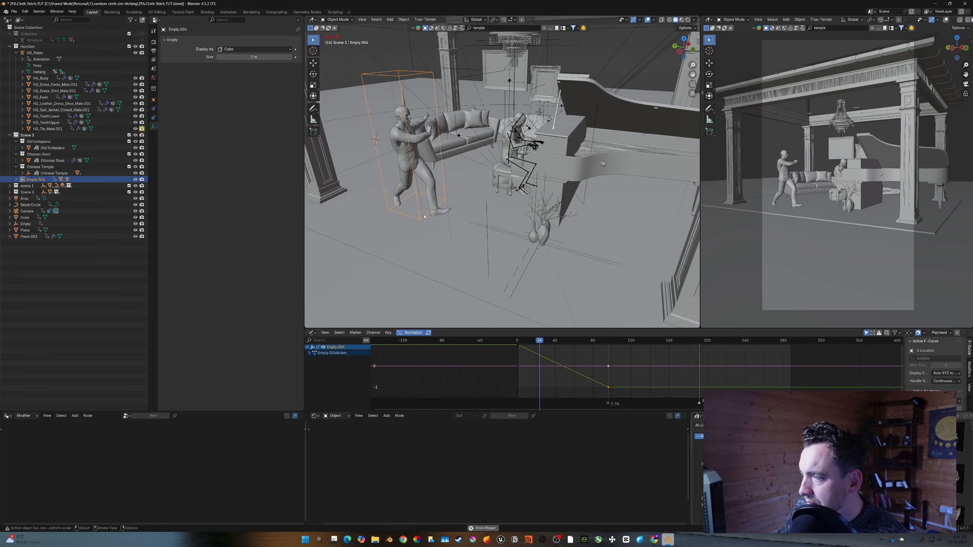
key(space)
key(space)
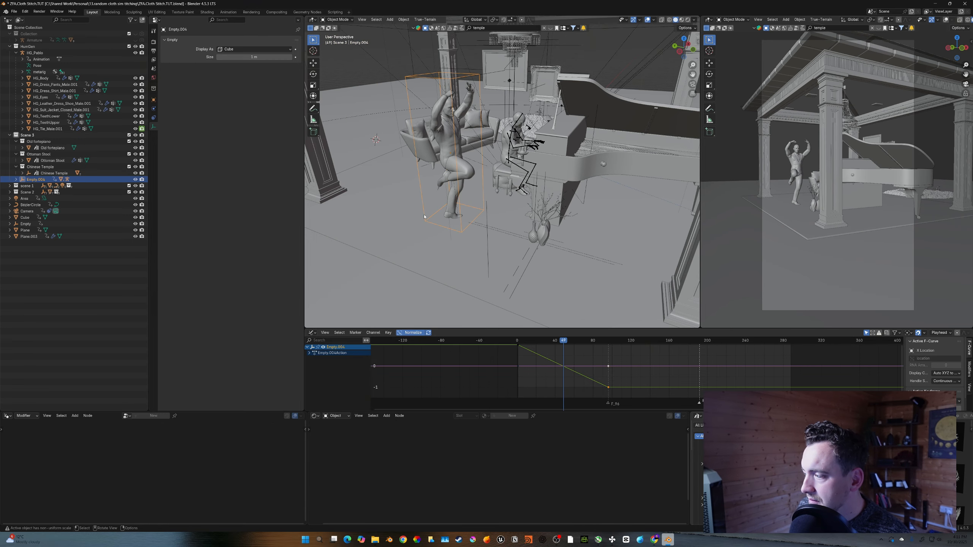
key(shift+Left)
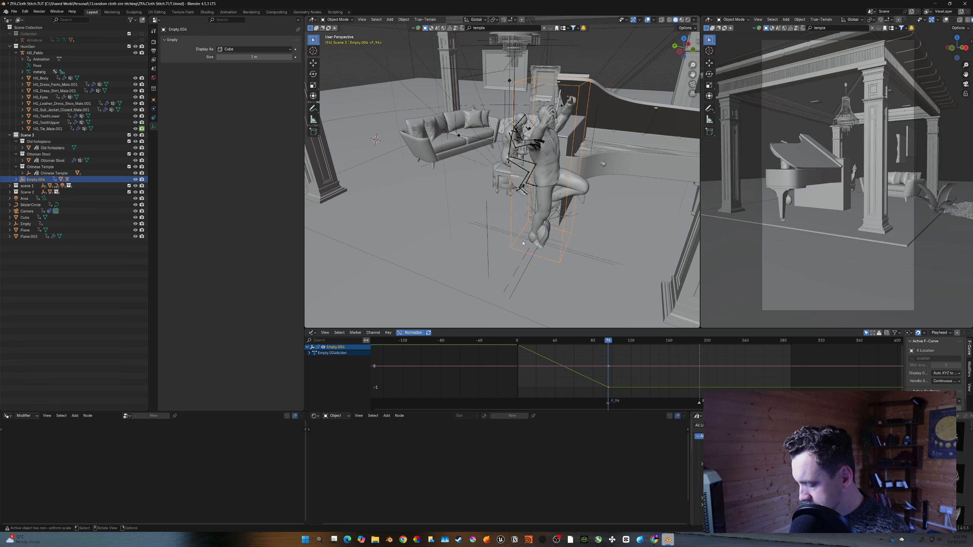
- Move the empty along Y to place the dancer in the forest setting and insert a keyframe
key(g)
key(y)
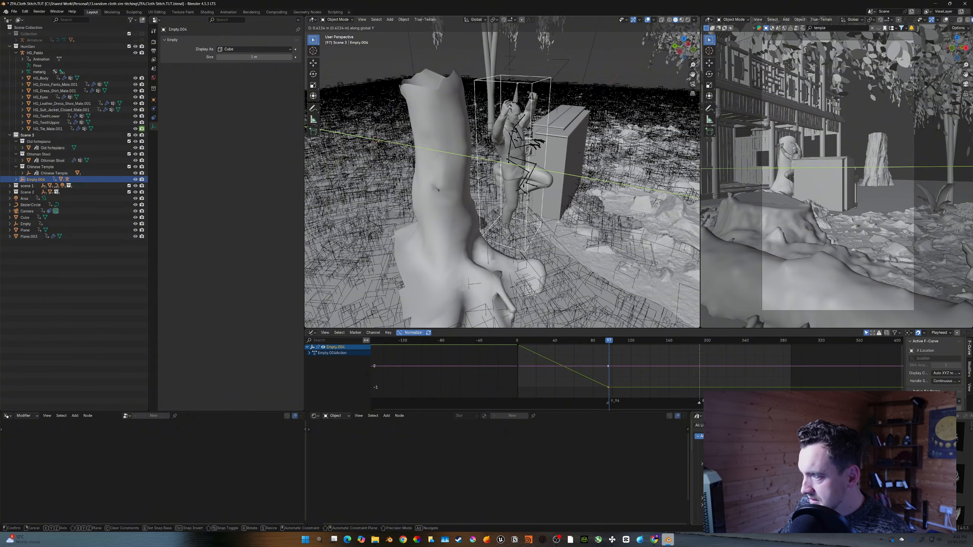
click(485, 237)
key(i)
- Play back and step frame by frame around the scene switch to check the dancer's placement
key(shift+Left)
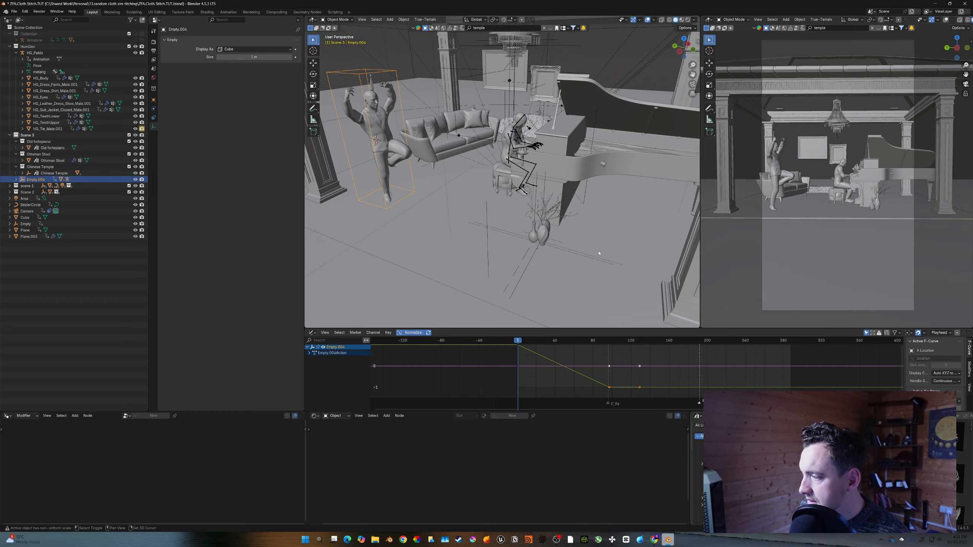
key(space)
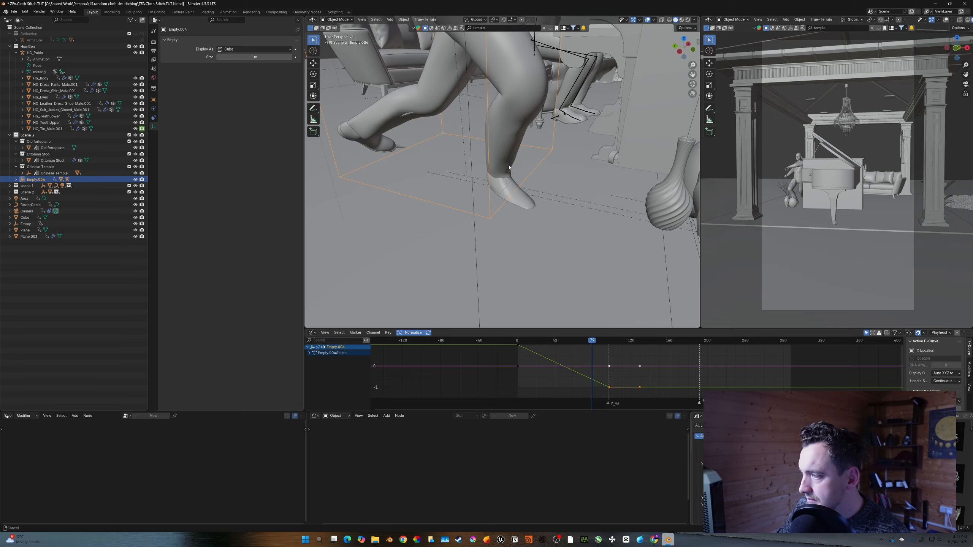
key(space)
key(Left)
key(Left)
key(Left)
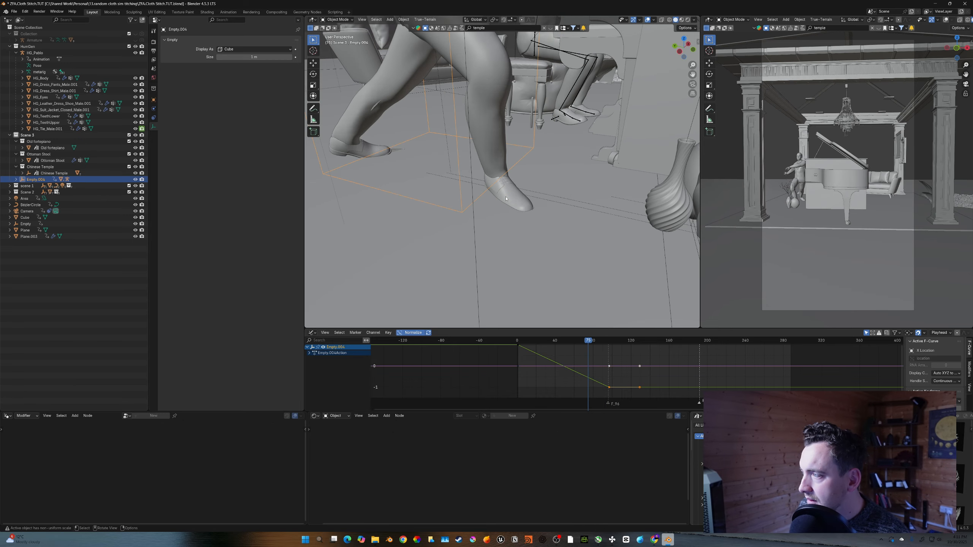
key(Right)
key(Right)
key(Right)
key(Right)
key(Right)
key(Right)
key(Right)
key(Right)
key(Right)
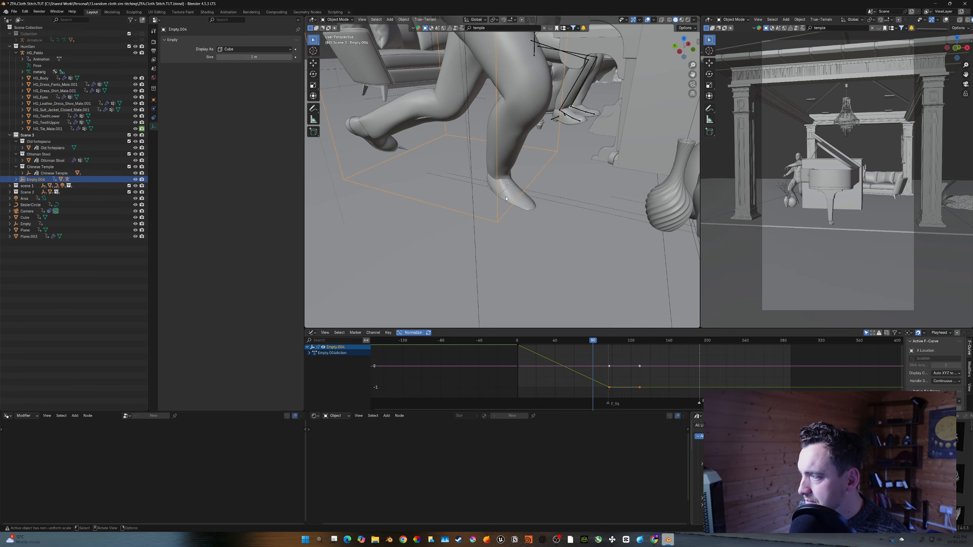
key(Right)
key(Right)
key(Right)
key(Right)
key(Right)
key(Right)
key(Right)
key(Right)
key(Right)
key(Right)
key(Right)
key(Right)
key(Right)
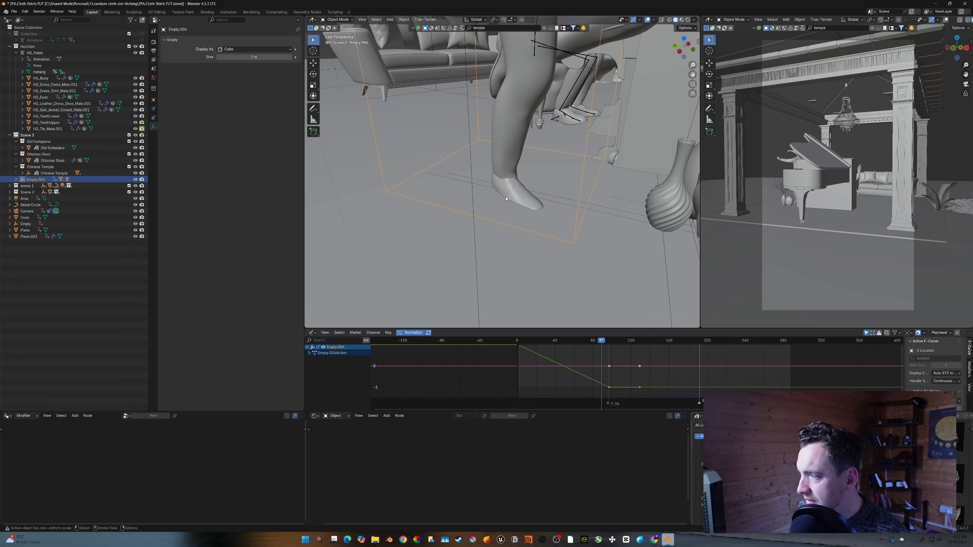
key(Right)
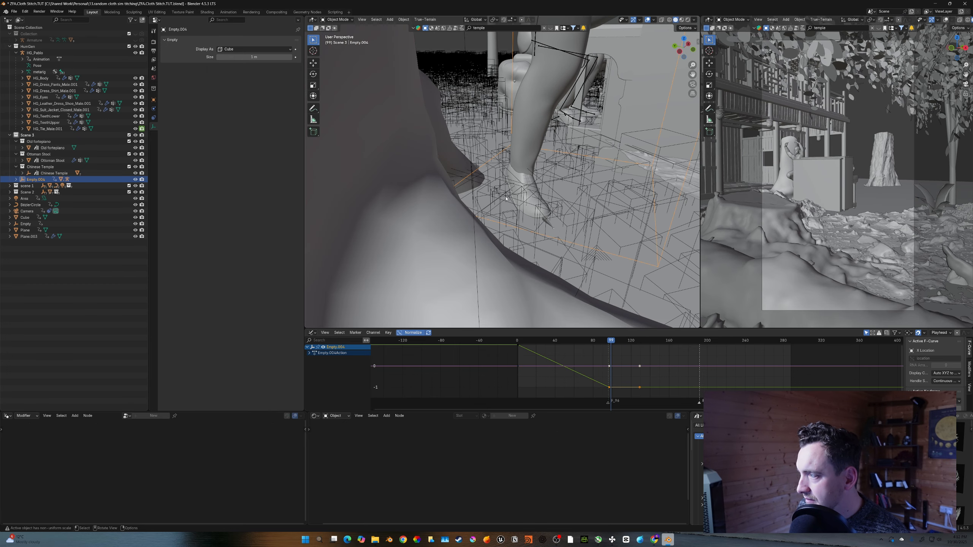
- Paste the copied keyframes of the dancer's empty at the end of the timeline
key(Right)
key(ctrl+s)
middle_drag(504, 196, 576, 212)
scroll(536, 203, down, 3)
scroll(536, 203, up, 2)
key(ctrl+s)
key(shift+Right)
scroll(507, 366, down, 2)
middle_drag(507, 366, 534, 366)
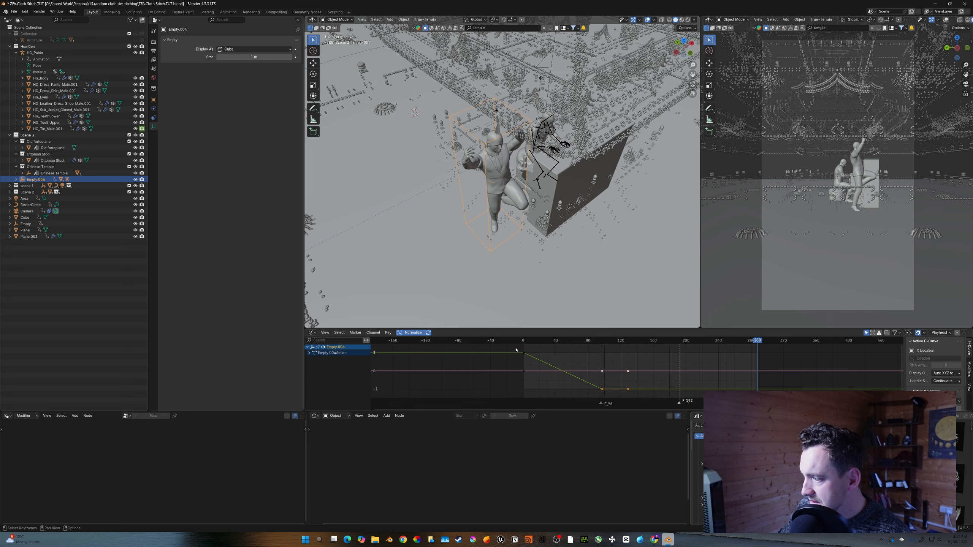
key(ctrl+v)
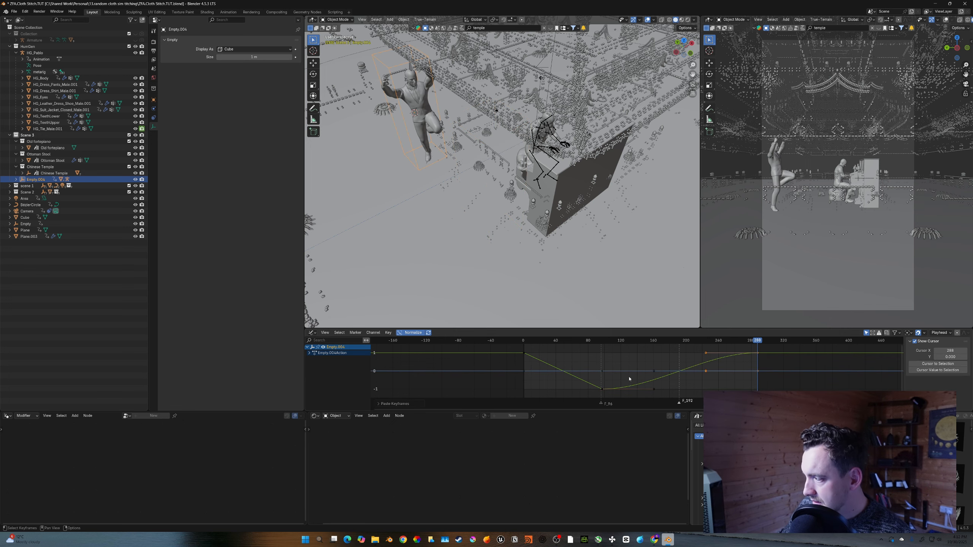
click(679, 344)
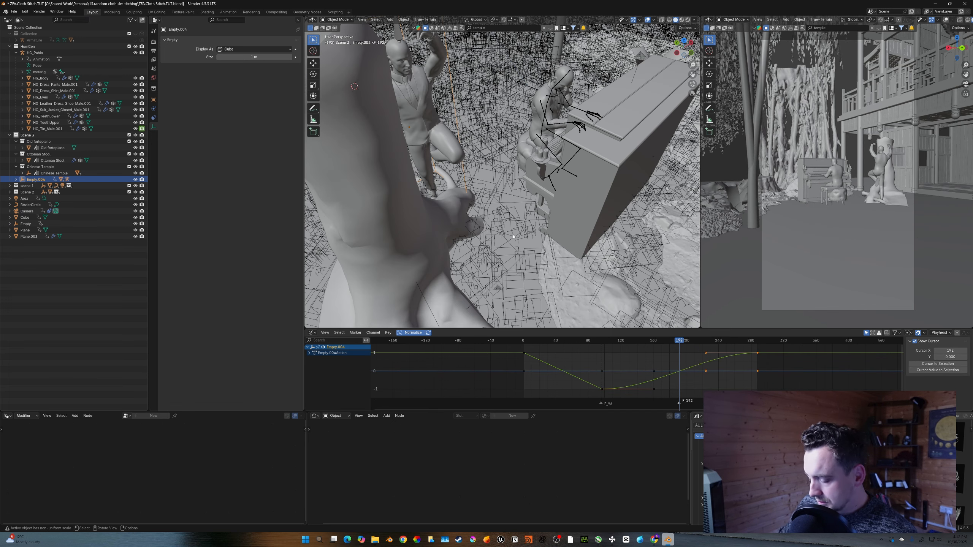
key(g)
right_click(576, 269)
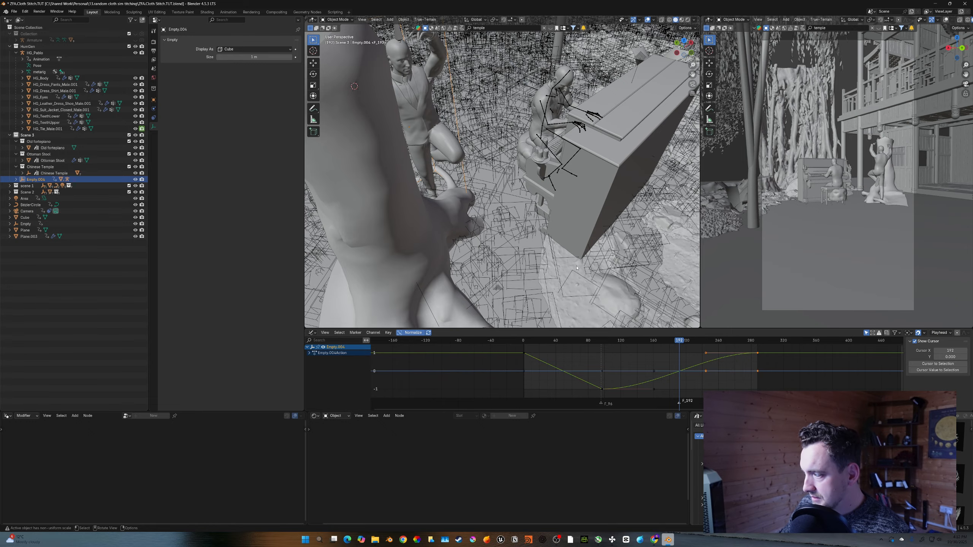
- Rotate the dancer's empty around Z near the scene switch and insert a keyframe
key(Down)
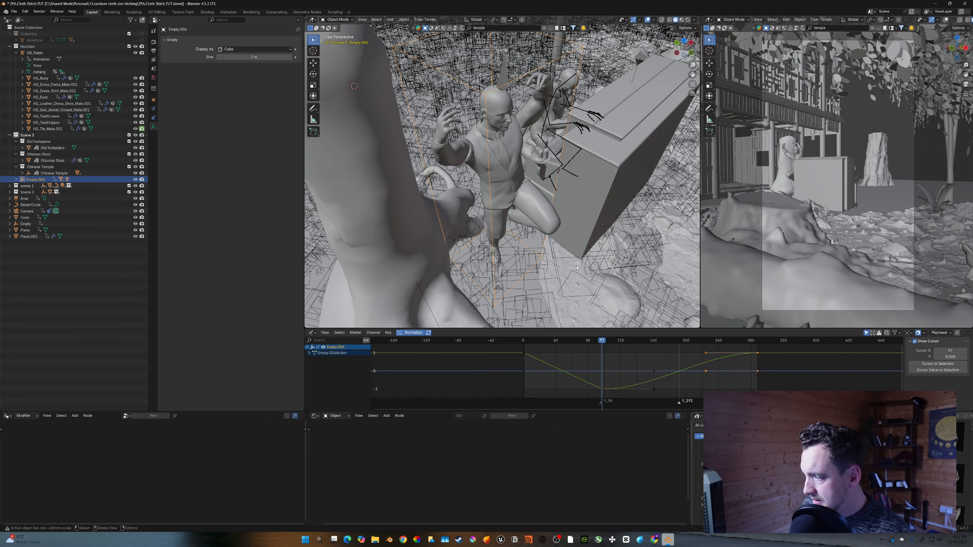
key(space)
key(Left)
key(r)
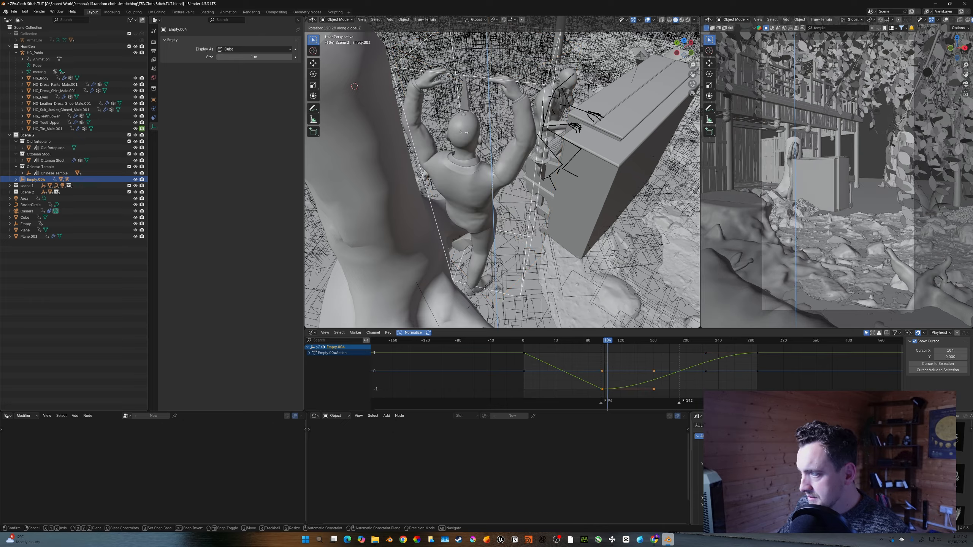
click(423, 144)
key(i)
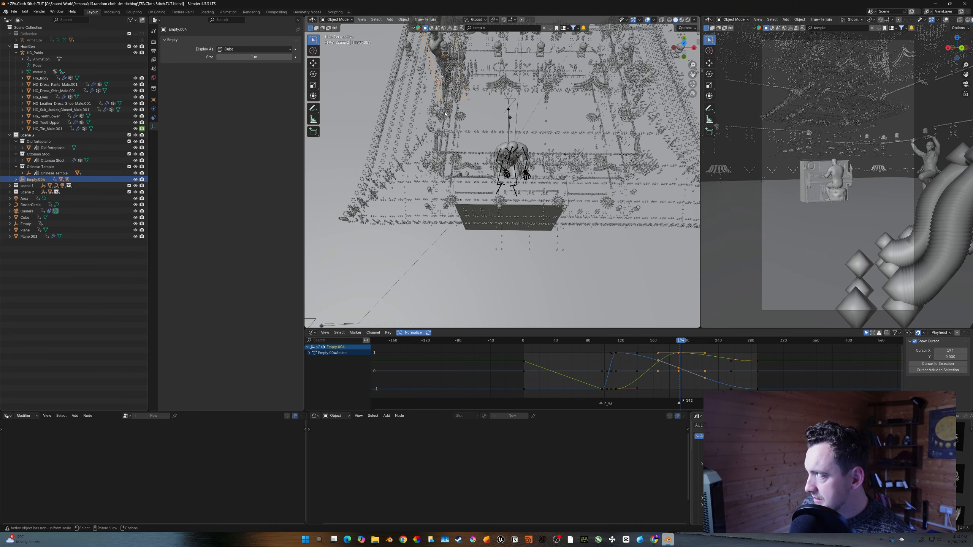
- Save and replay the animation from the start to check the dancer's rotation
key(Escape)
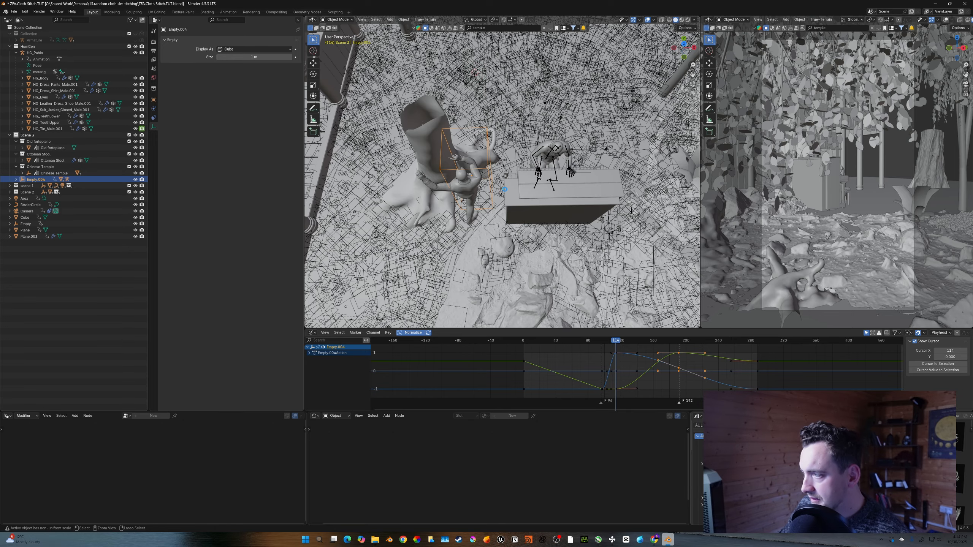
key(ctrl+s)
middle_drag(504, 189, 508, 173)
key(shift+Left)
key(space)
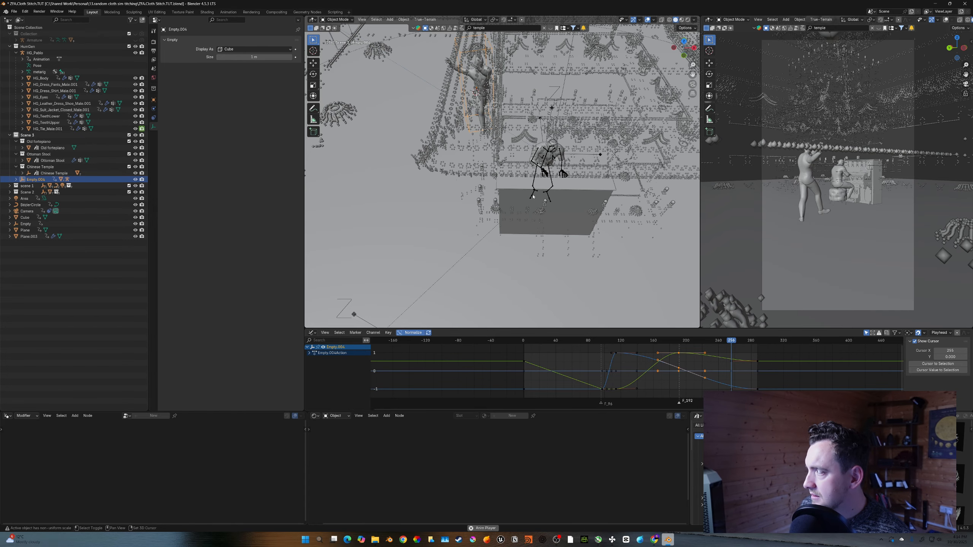
mouse_move(501, 180)
middle_down()
mouse_move(524, 176)
mouse_move(503, 168)
middle_up()
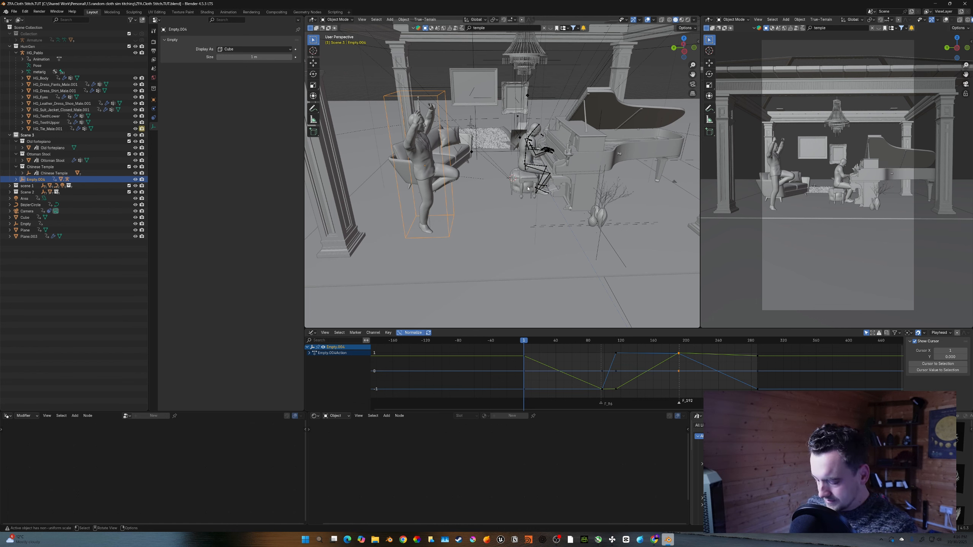
- Snap the 3D cursor to the world origin and add a cube empty there
shift+right_click(513, 179)
key(shift+a)
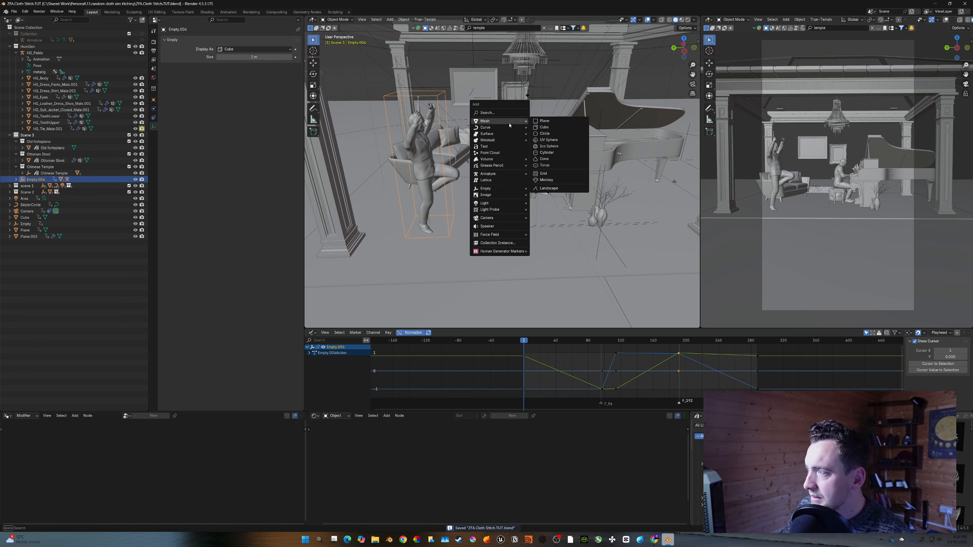
mouse_move(505, 129)
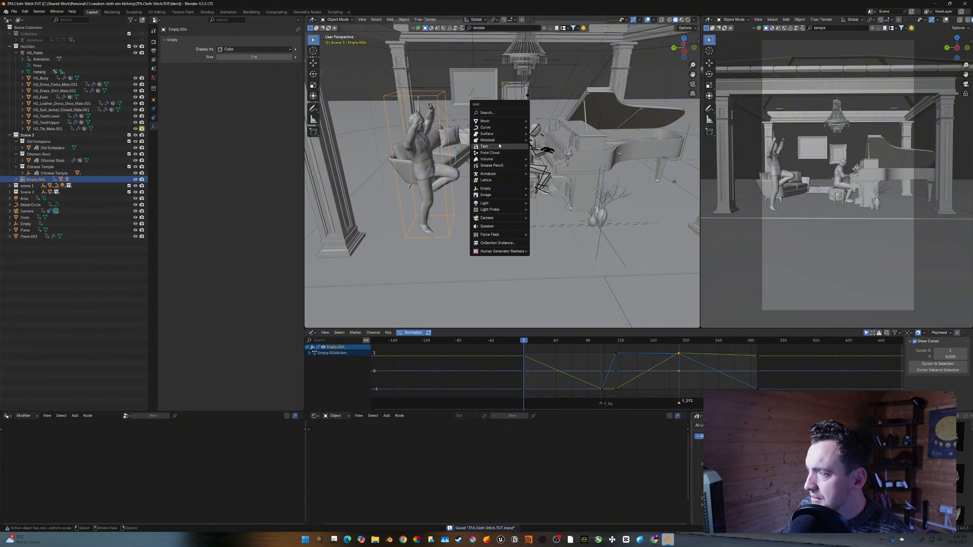
key(Escape)
right_click(505, 248)
mouse_move(504, 251)
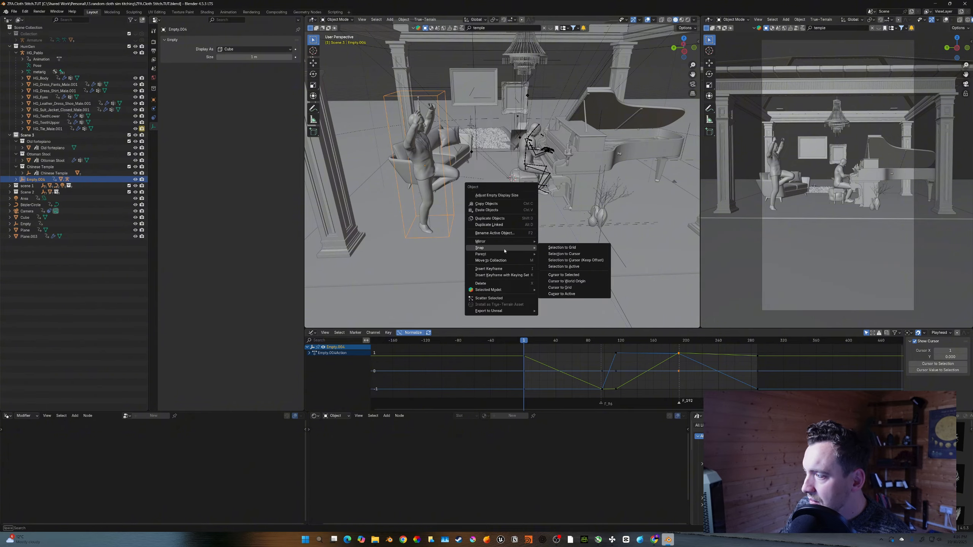
click(567, 281)
key(shift+a)
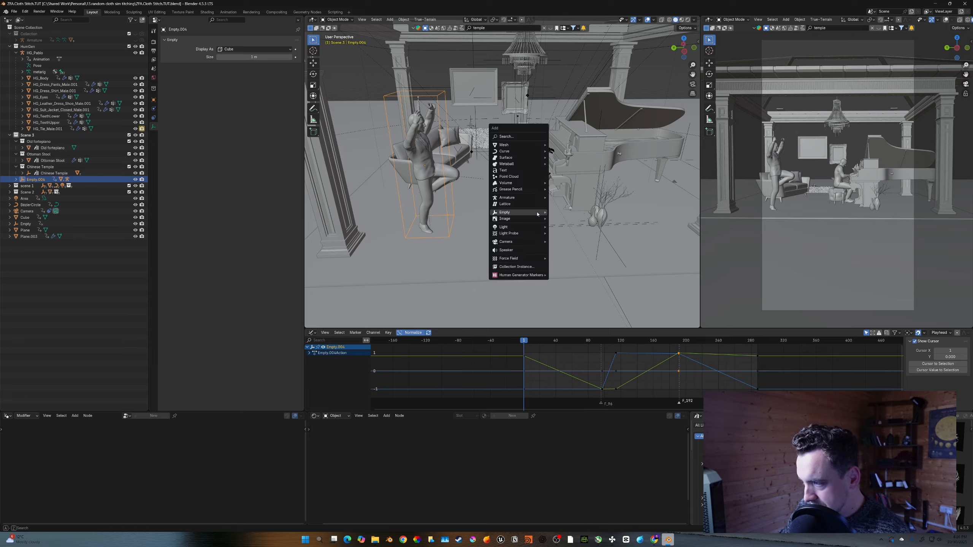
mouse_move(538, 213)
click(564, 239)
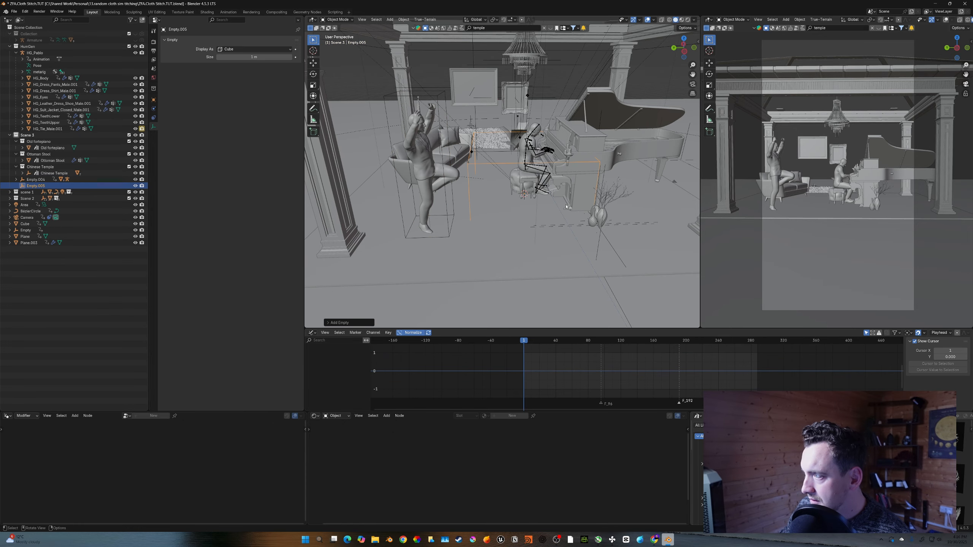
- Scale the new cube empty up by about 1.76
key(s)
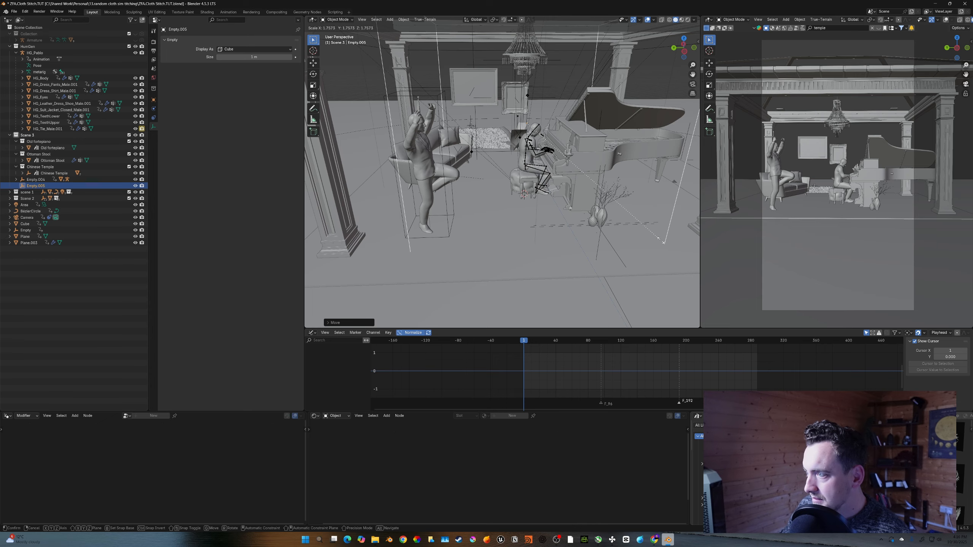
click(654, 252)
- Select the dancer's empty with its whole hierarchy and make a linked duplicate of it
click(422, 125)
click(420, 108)
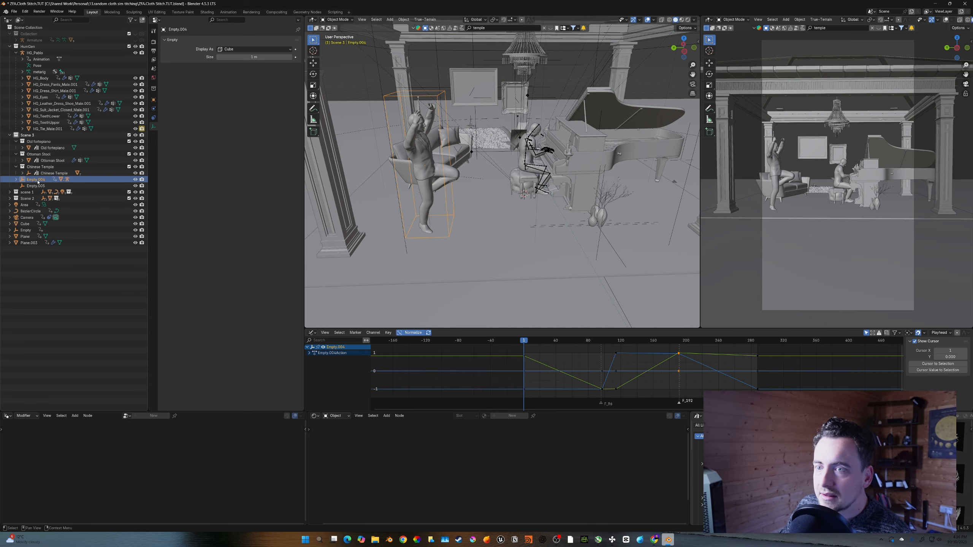
right_click(35, 179)
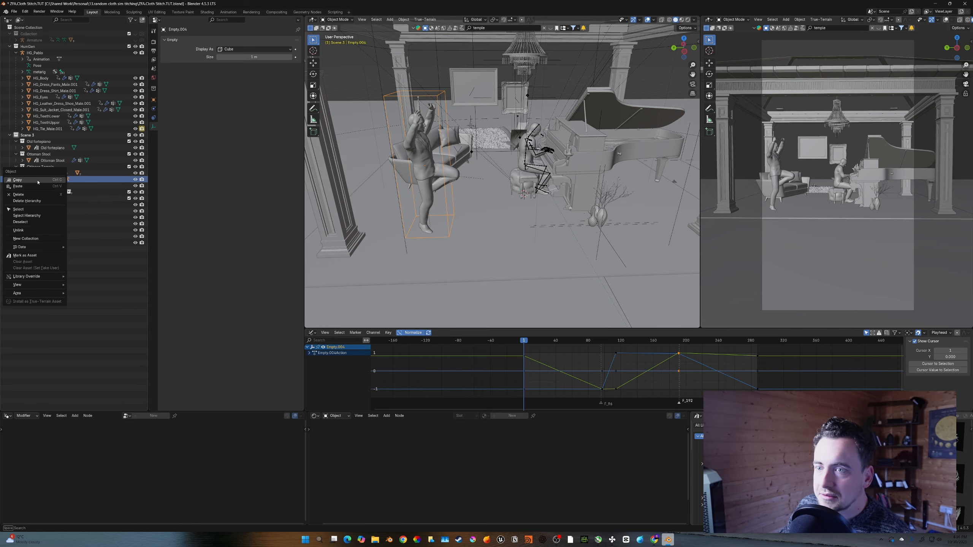
click(39, 216)
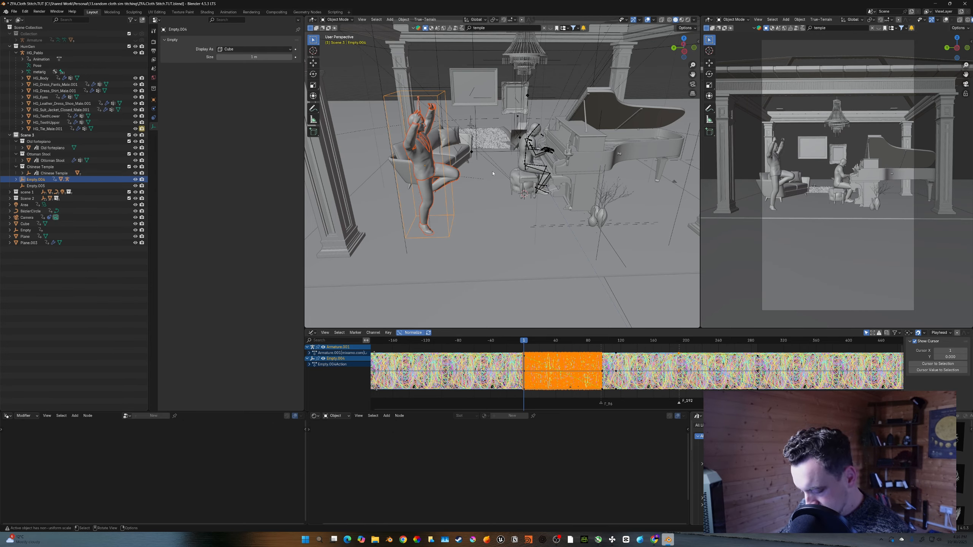
key(alt+d)
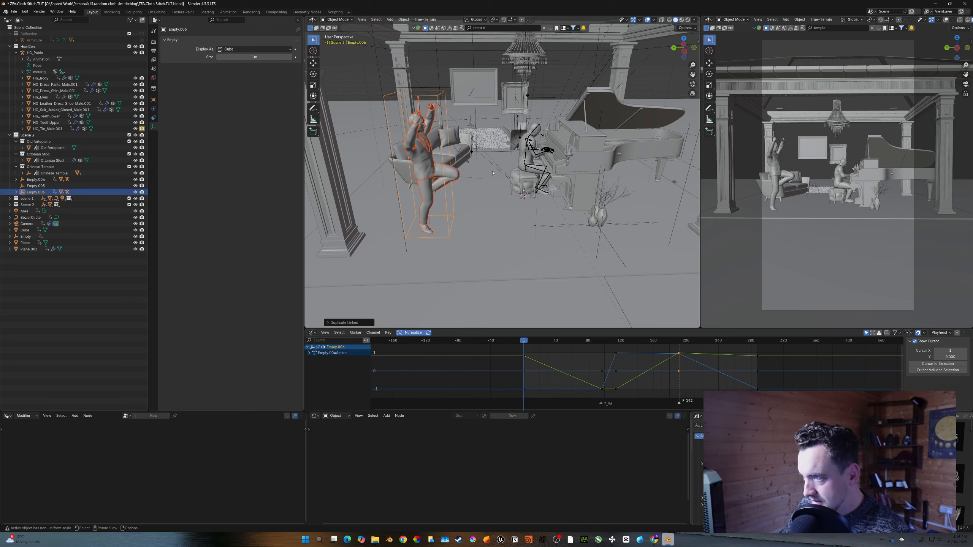
middle_drag(493, 174, 492, 199)
click(395, 116)
- Parent the duplicated dancer to the new cube empty, keeping its transform
middle_drag(394, 116, 392, 101)
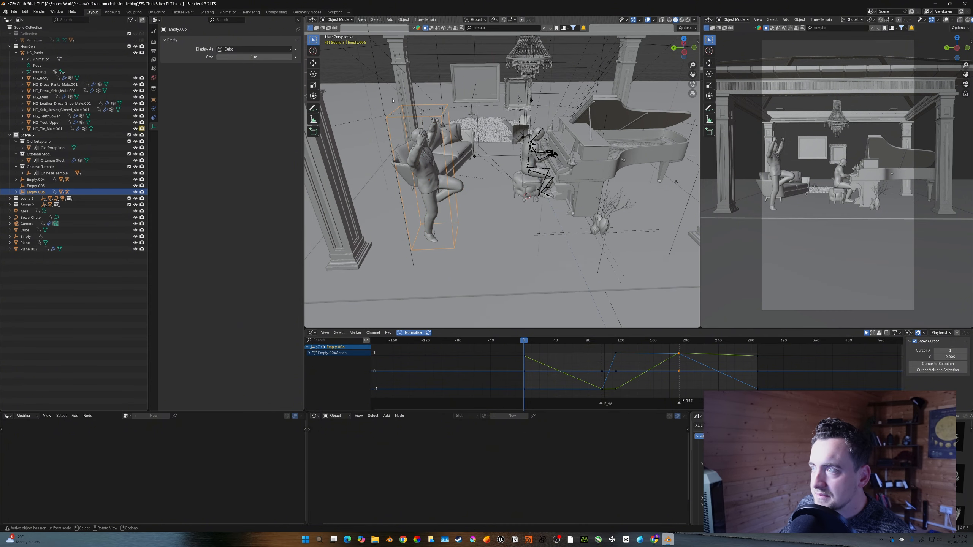
shift+click(393, 100)
key(x)
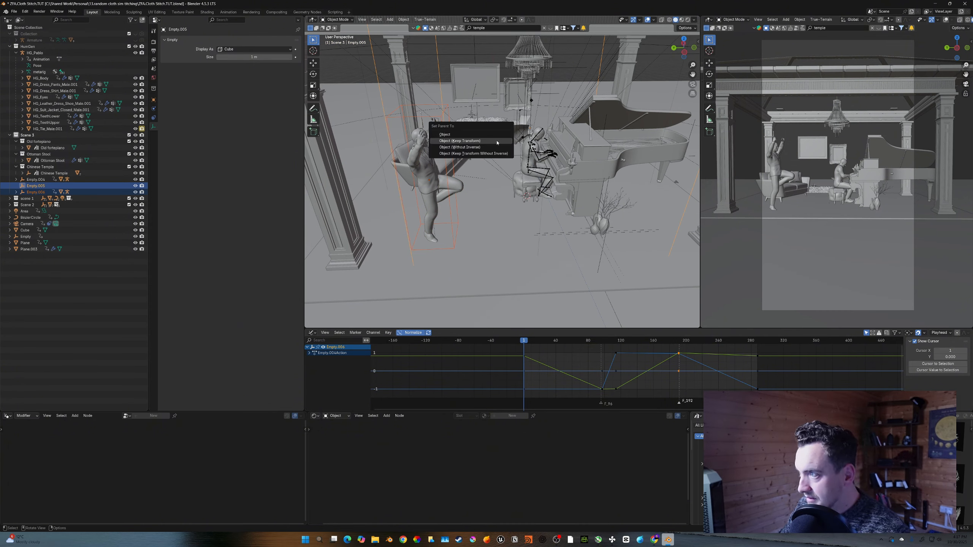
click(498, 150)
middle_drag(498, 150, 499, 143)
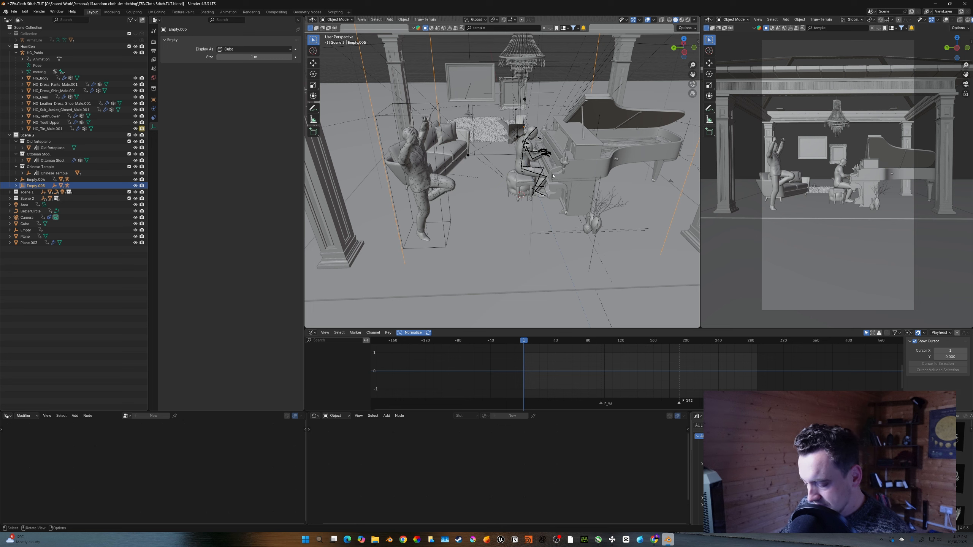
- Rotate the new cube empty around Z to swing the duplicate dancer around the piano
key(r)
key(z)
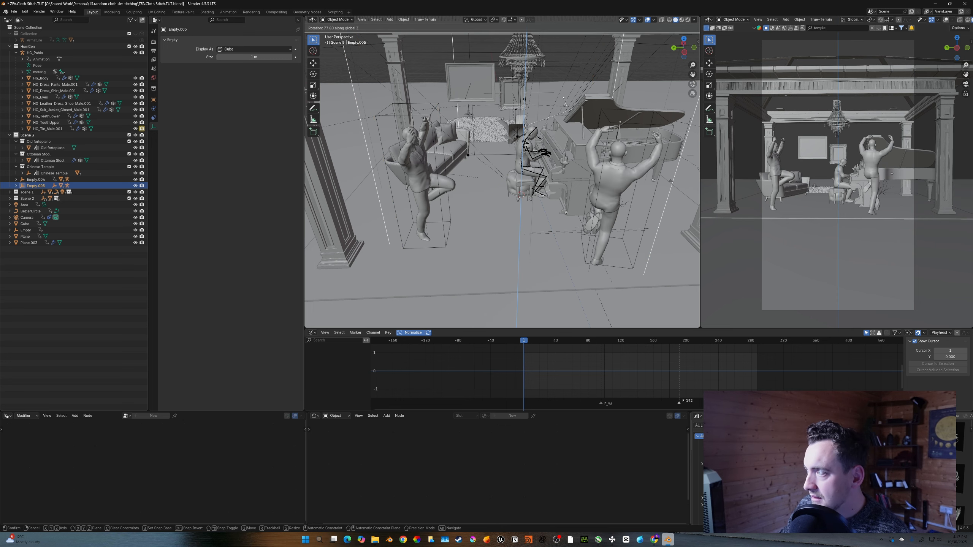
click(493, 133)
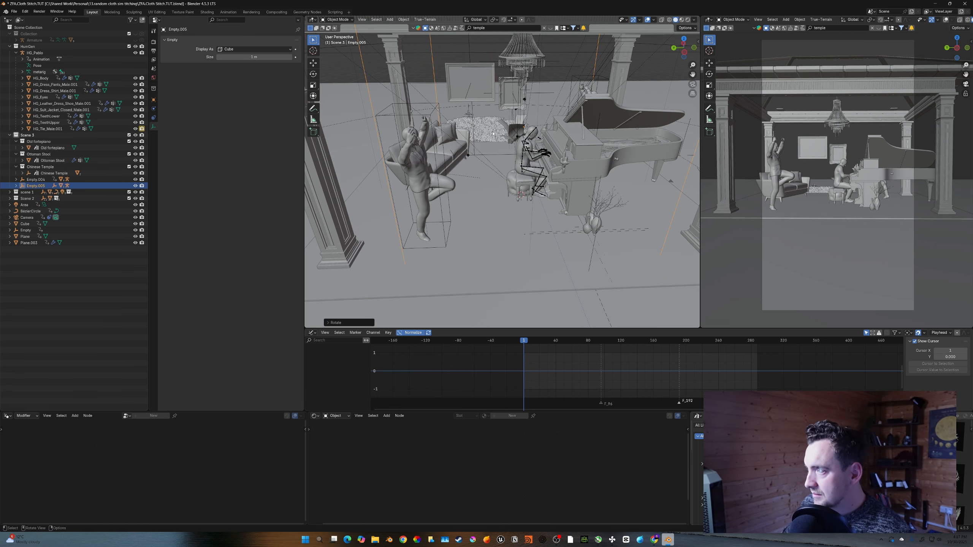
- Save and play back the animation to review both dancers across the scene switches
middle_drag(594, 140, 549, 162)
scroll(549, 158, down, 6)
scroll(455, 146, up, 4)
key(space)
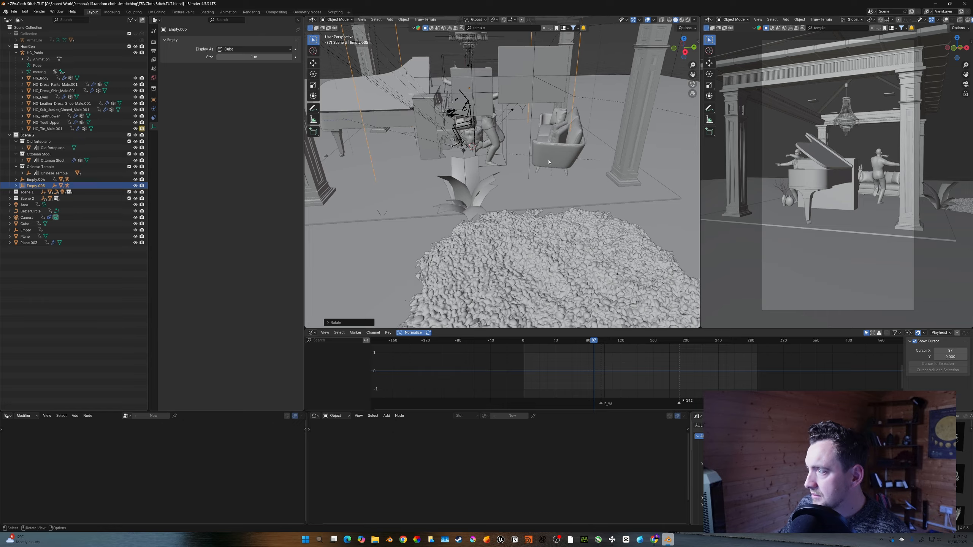
key(space)
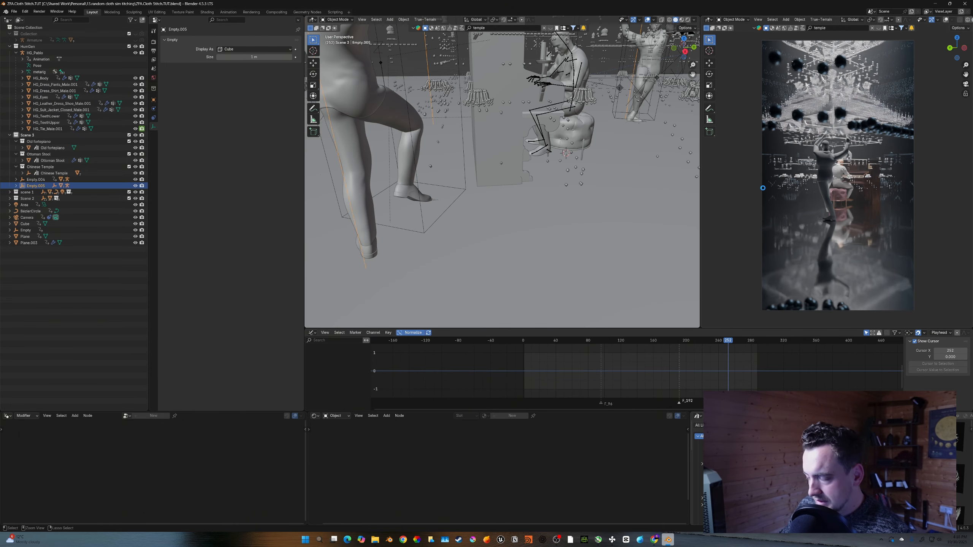
key(ctrl+s)
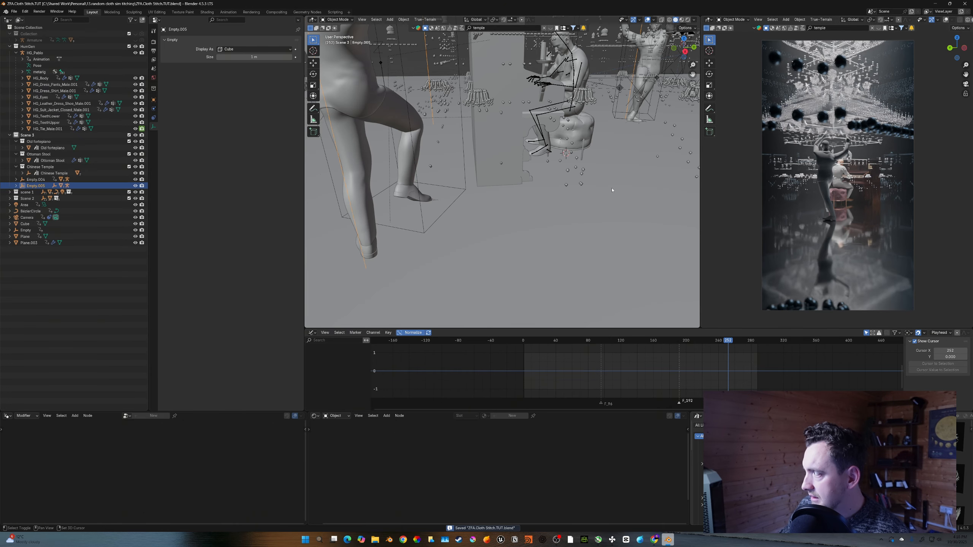
middle_drag(547, 199, 576, 203)
key(space)
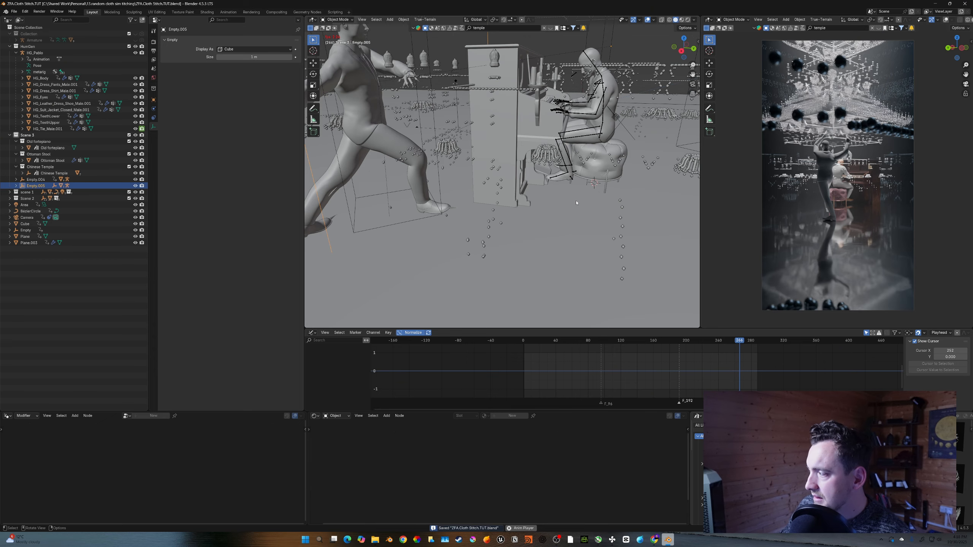
- Set the render samples to 150 and the color management look to Medium High Contrast
double_click(258, 134)
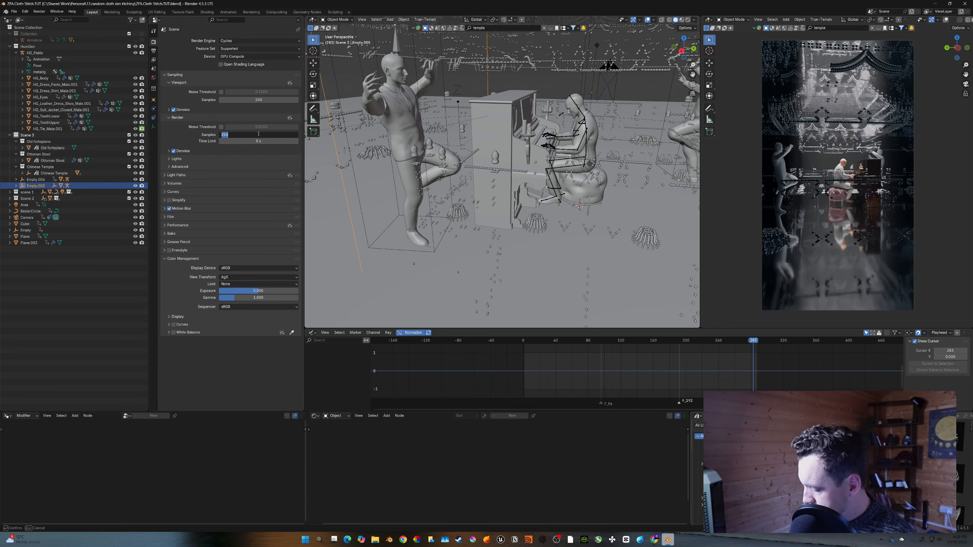
text(150)
key(Return)
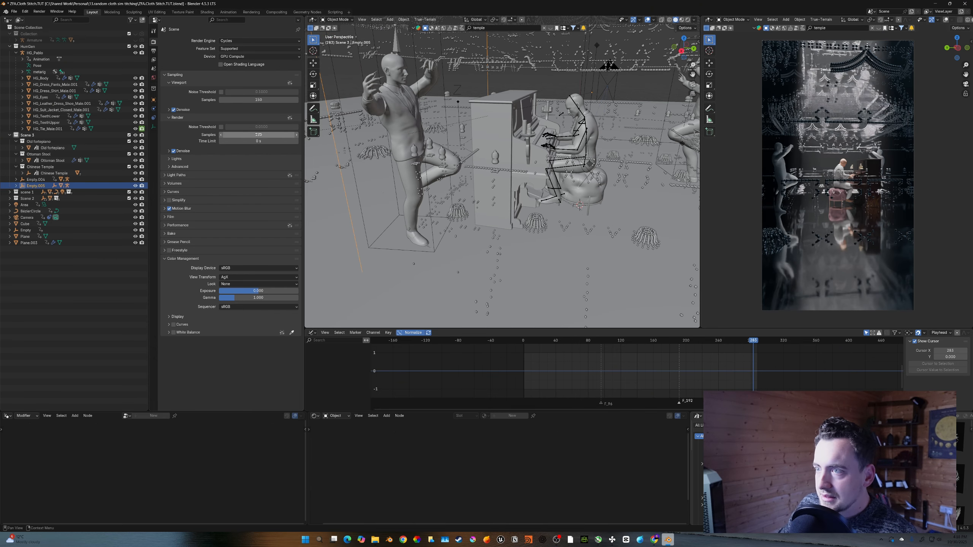
click(230, 284)
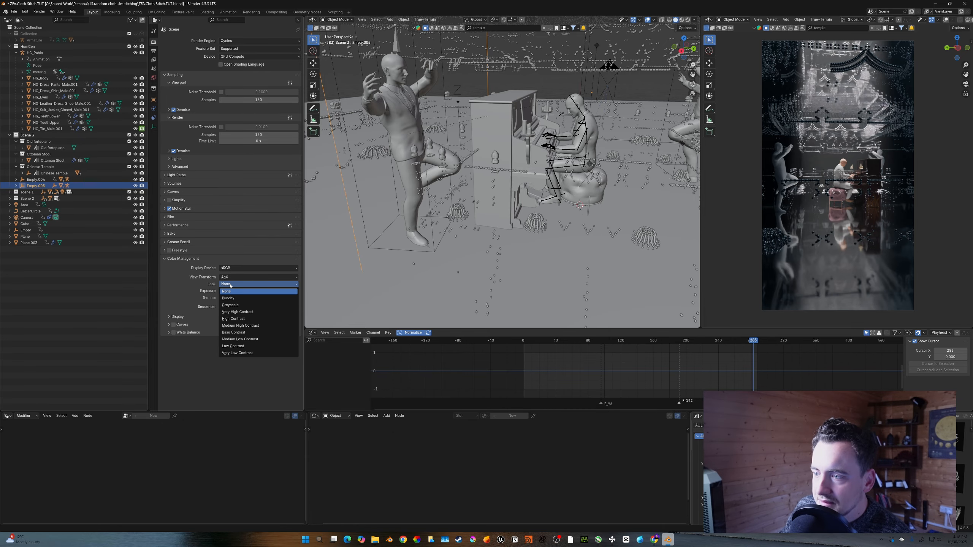
click(250, 325)
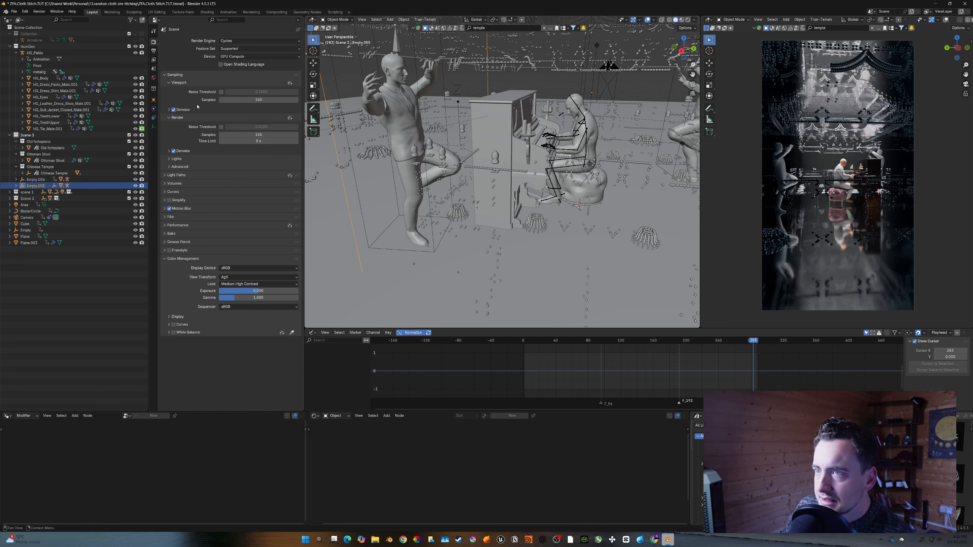
- Set the output resolution scale to 105%, save, and render the current frame
click(153, 51)
click(246, 61)
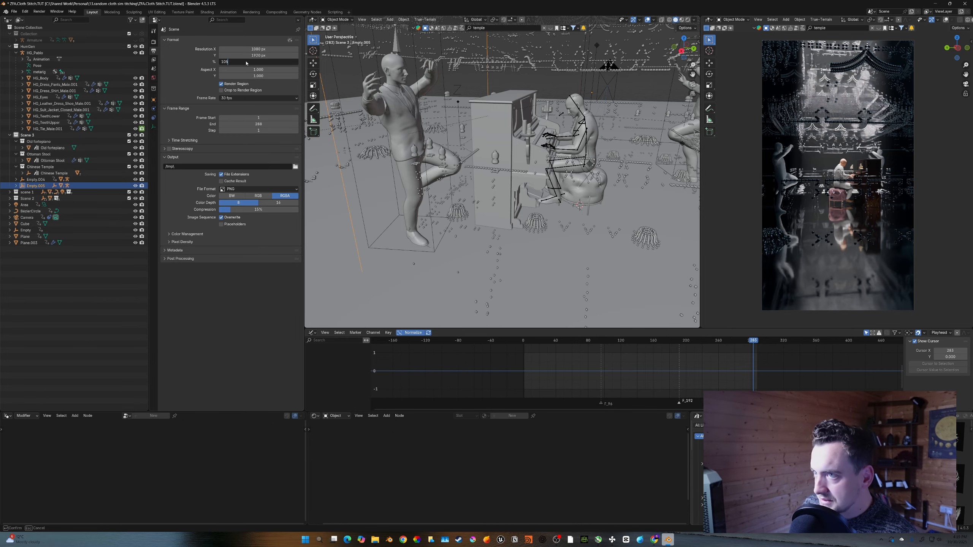
text(105)
key(Return)
key(ctrl+s)
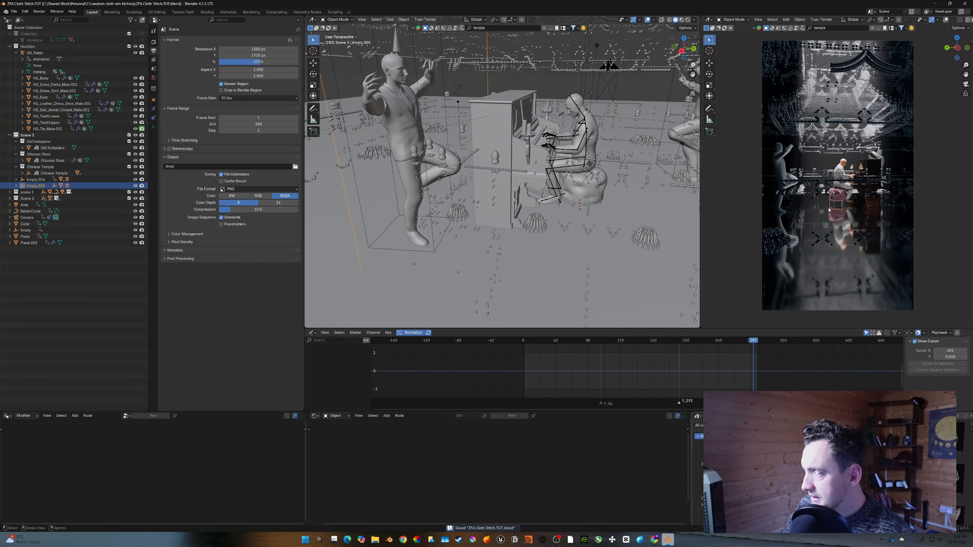
key(F12)
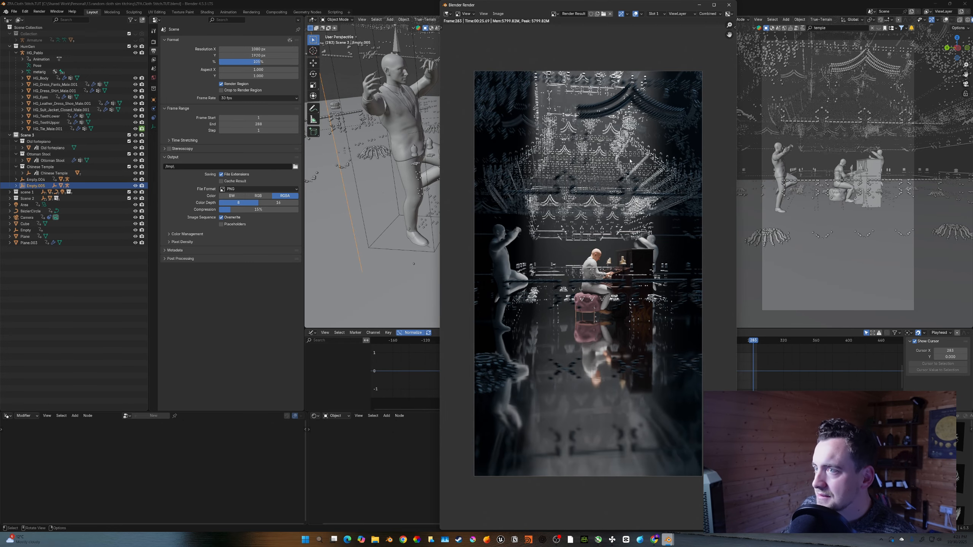
- Render the current frame again and zoom in on the render to inspect it before closing the render window
key(F12)
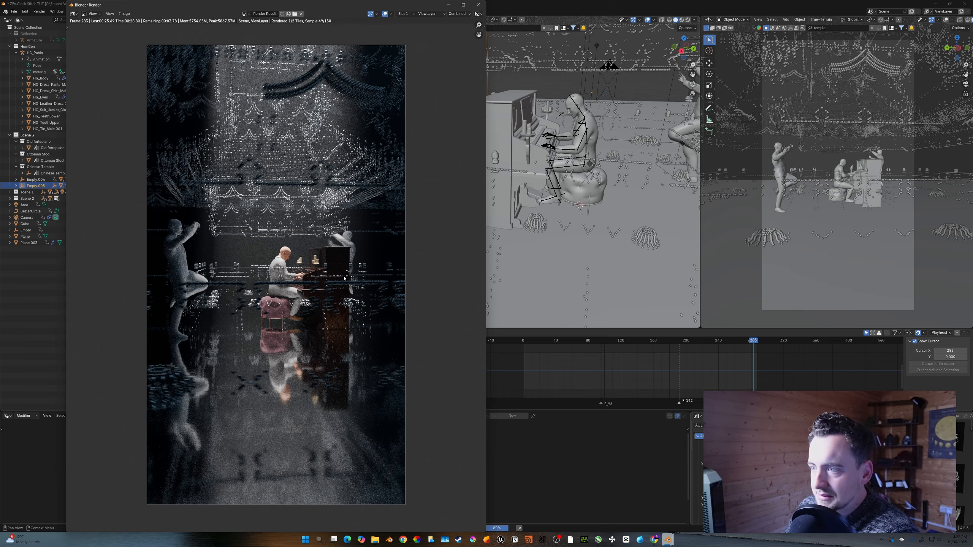
scroll(325, 321, up, 6)
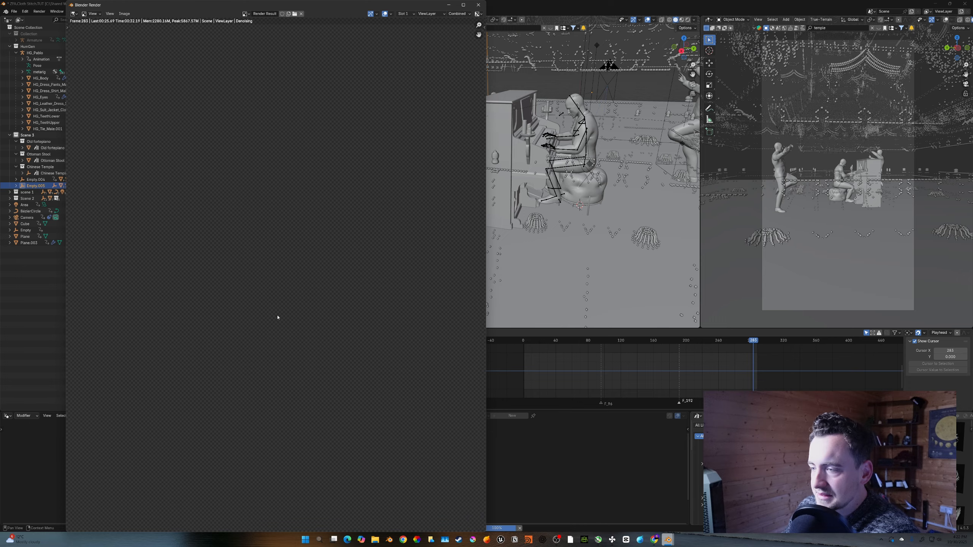
scroll(275, 316, down, 4)
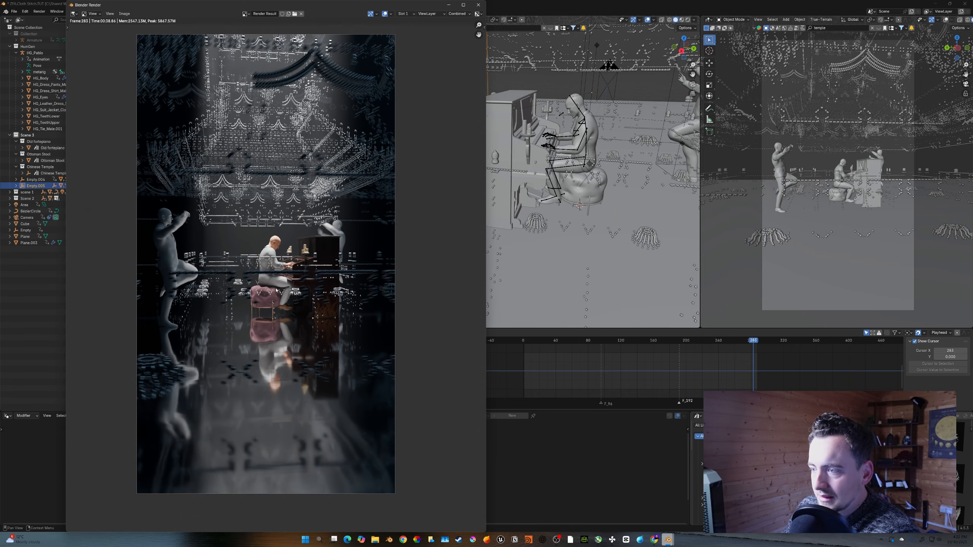
scroll(277, 291, up, 2)
scroll(291, 283, down, 1)
scroll(291, 281, down, 1)
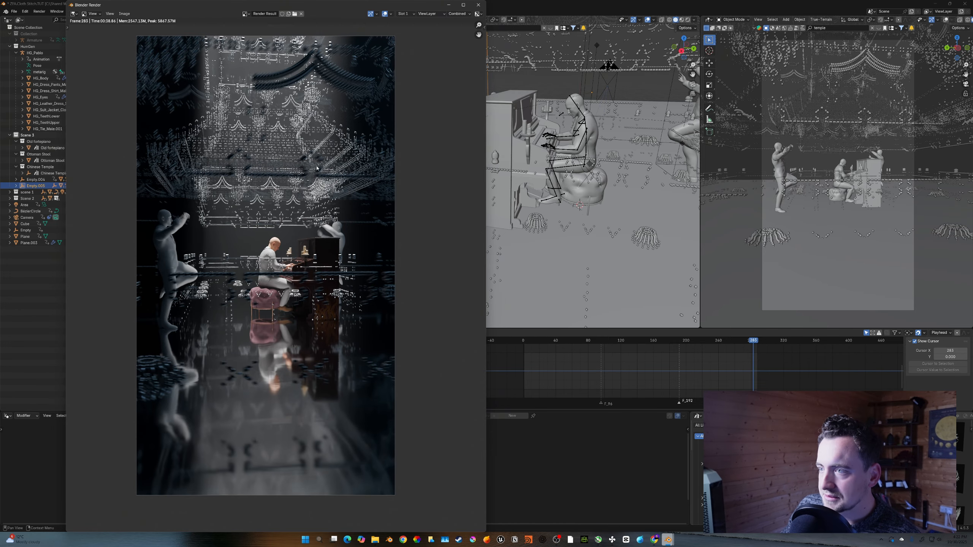
click(477, 6)
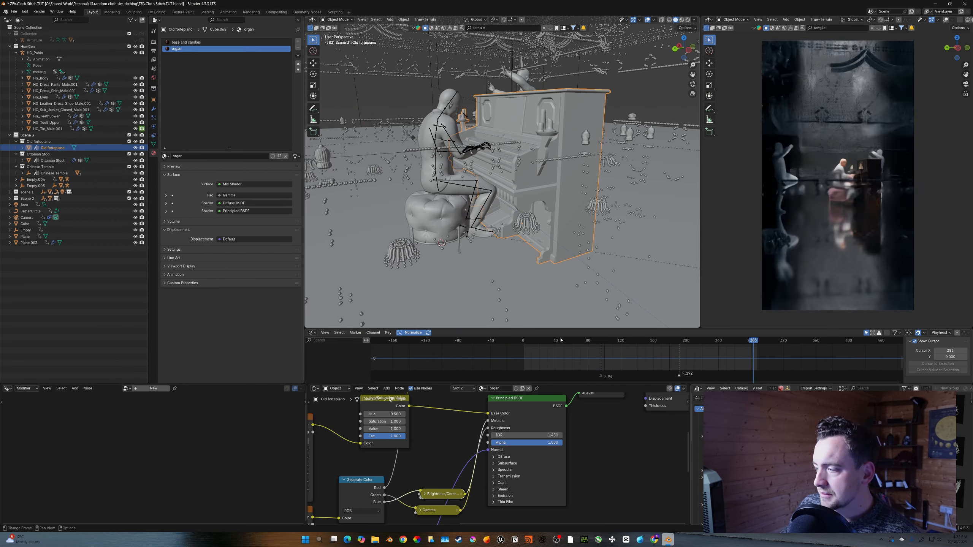
- Examine the node setups of the piano's organ and base and candles materials
middle_drag(452, 434, 498, 478)
scroll(498, 478, down, 4)
ctrl+right_drag(499, 456, 477, 473)
middle_drag(561, 488, 513, 459)
scroll(518, 473, down, 4)
scroll(518, 474, up, 2)
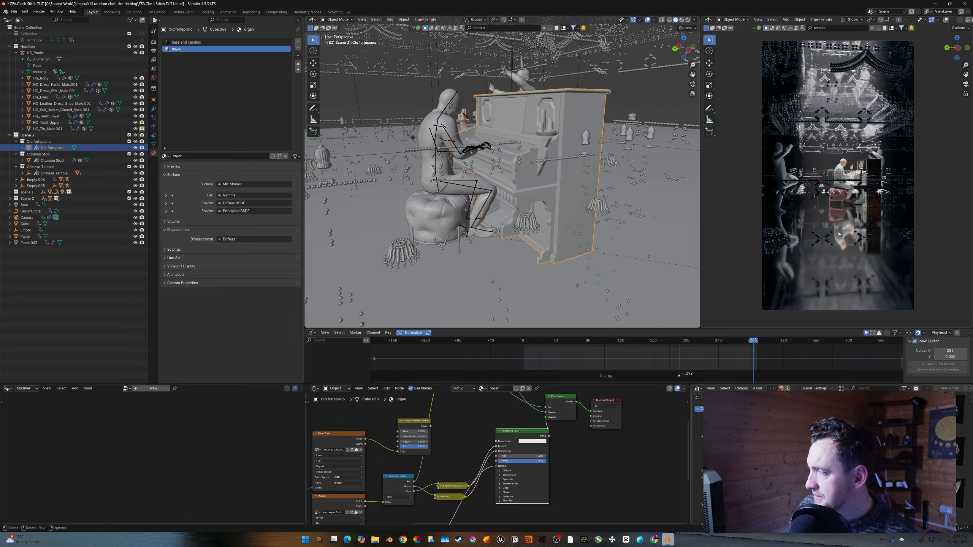
scroll(838, 234, up, 8)
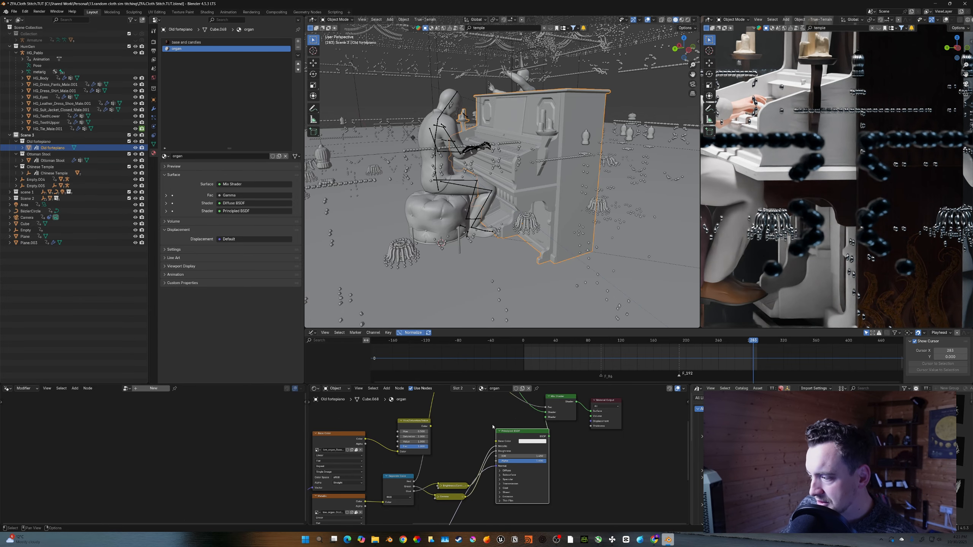
middle_drag(492, 426, 495, 435)
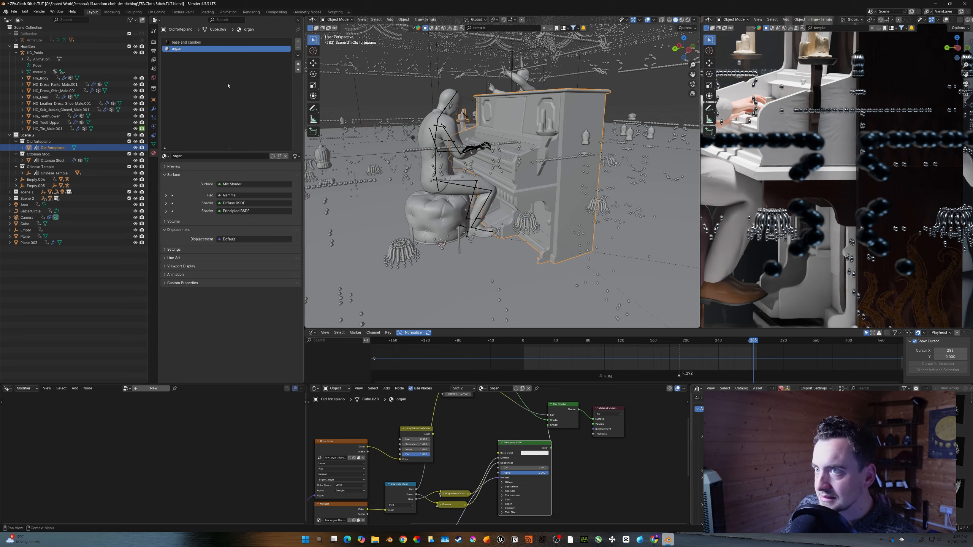
click(222, 42)
drag(486, 424, 471, 410)
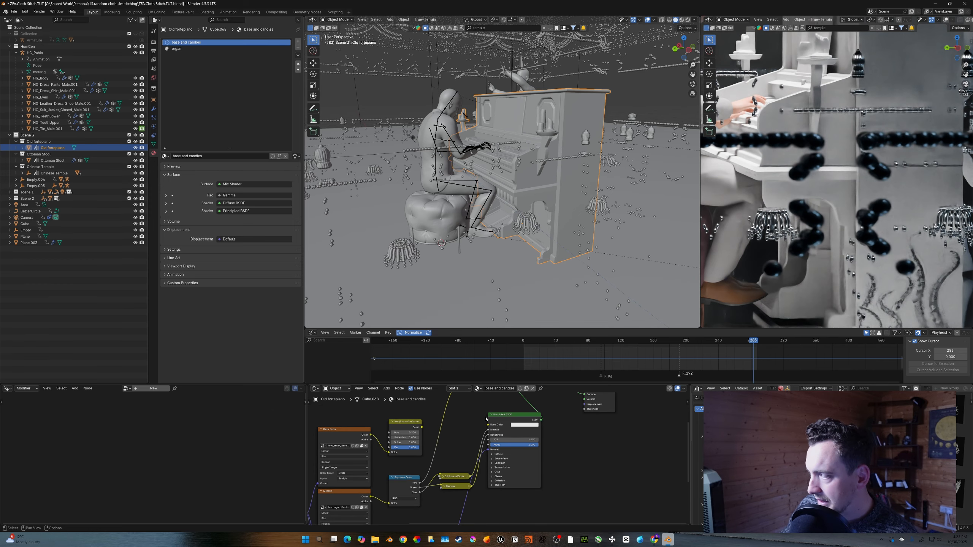
scroll(760, 222, down, 3)
- Select the ottoman stool, lighten its Velvet material's base color, and open its Metal material nodes
click(760, 222)
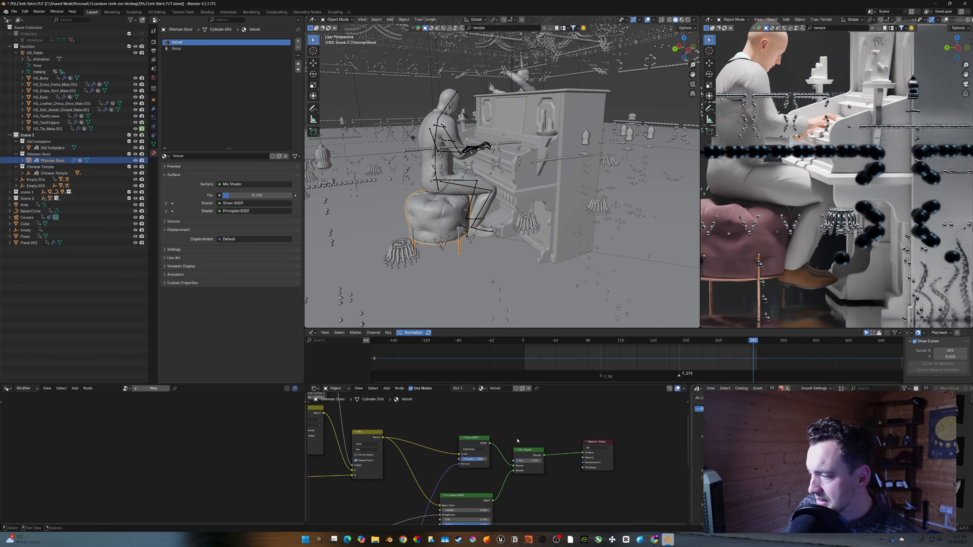
middle_drag(418, 452, 447, 412)
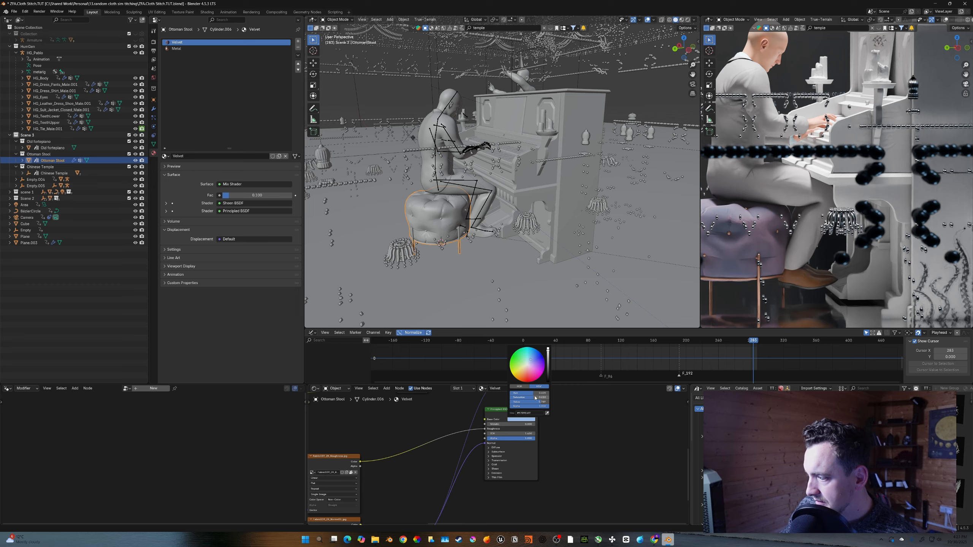
drag(541, 397, 538, 397)
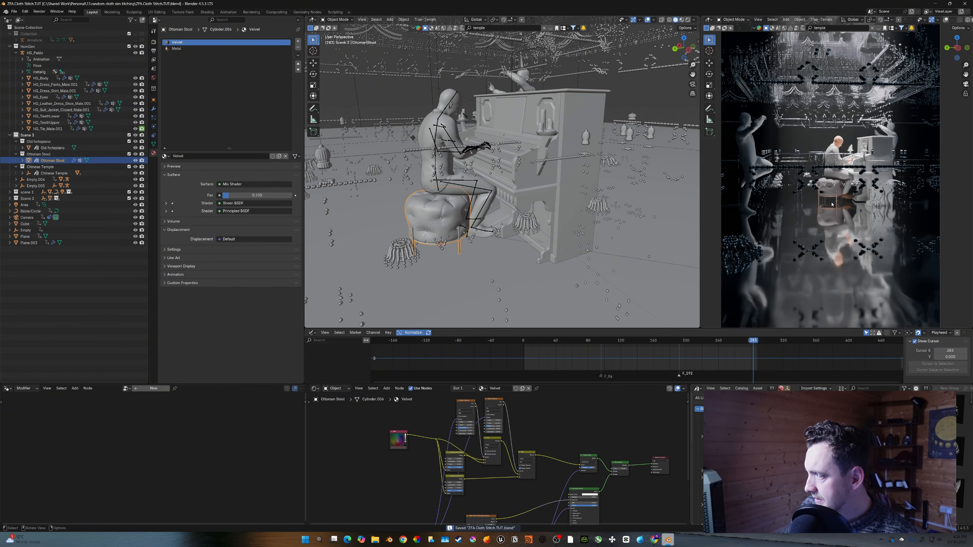
scroll(831, 204, up, 10)
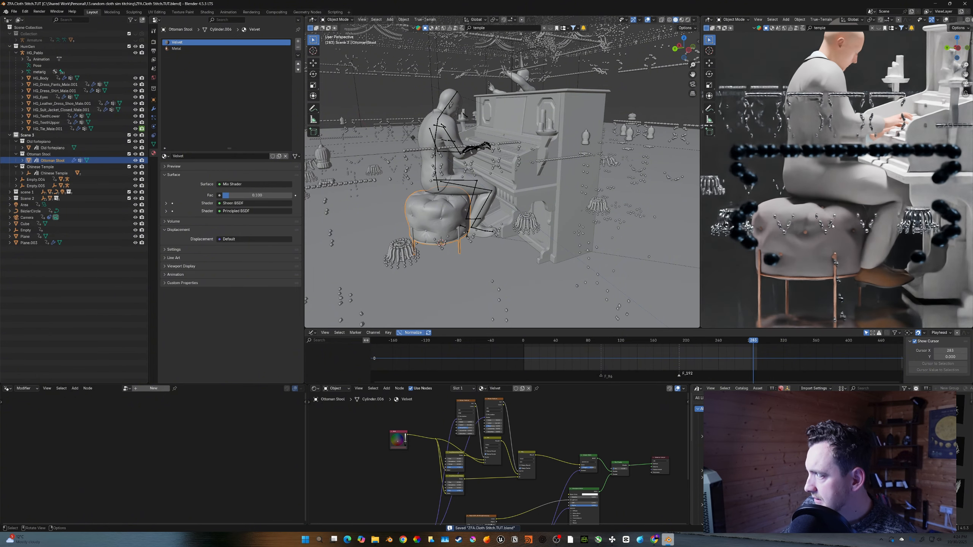
click(177, 49)
middle_drag(467, 448, 466, 448)
scroll(467, 448, up, 6)
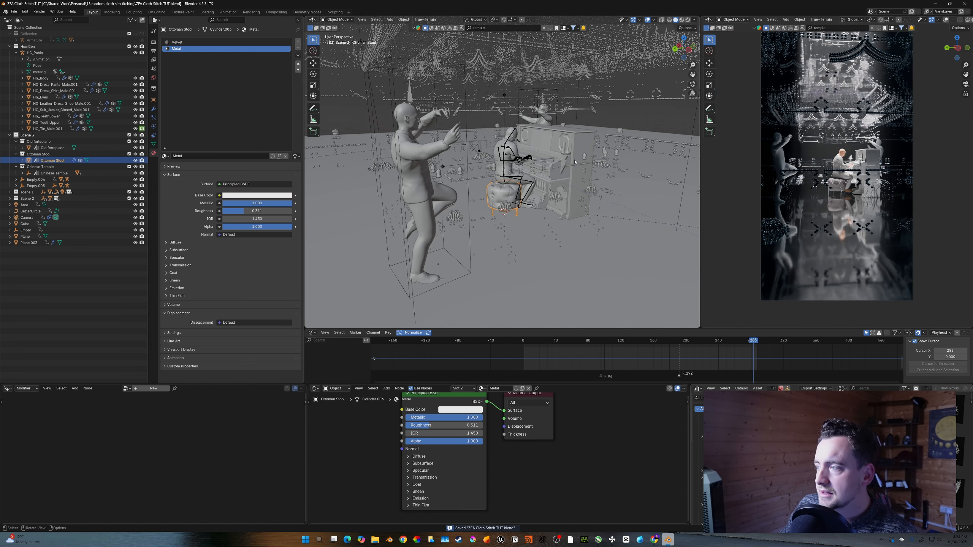
- Switch the preview viewport to solid shading and save the file
key(z)
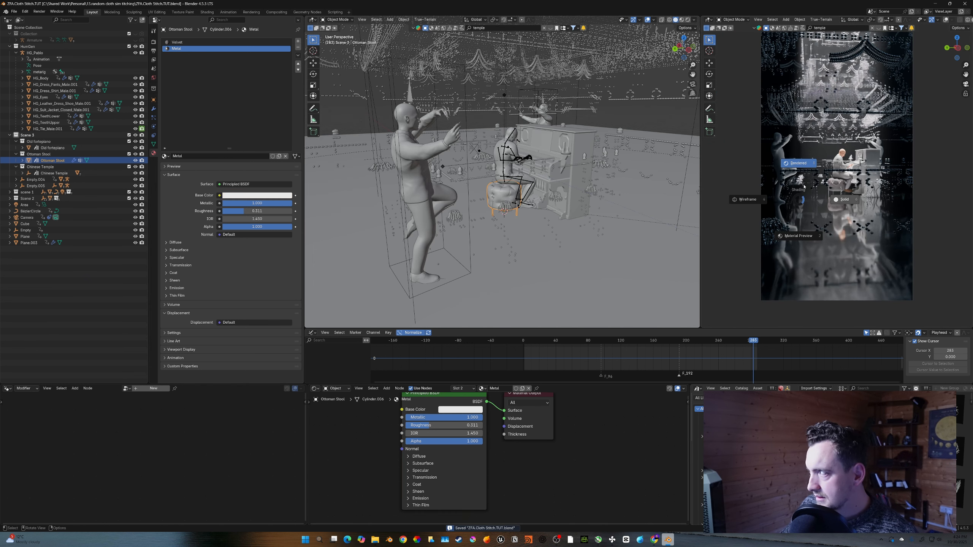
key(6)
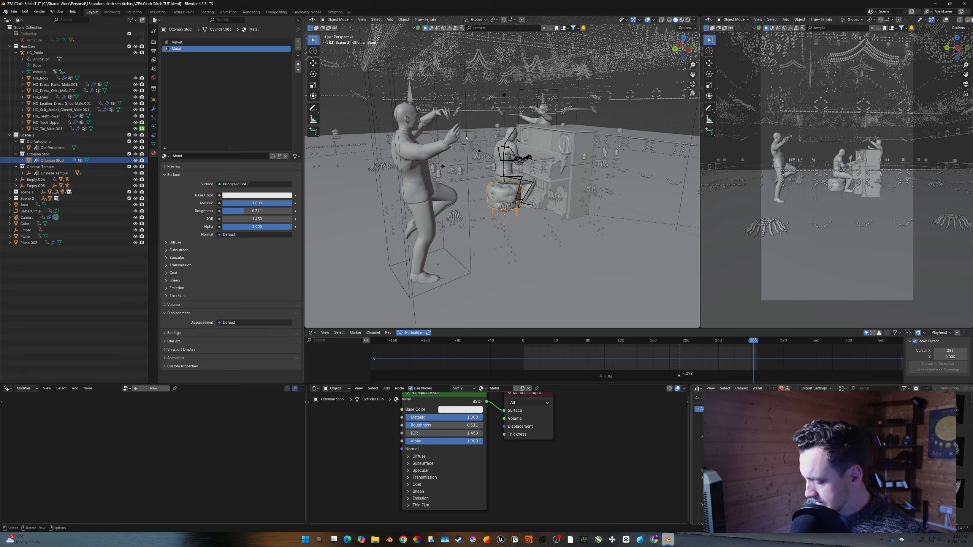
key(ctrl+s)
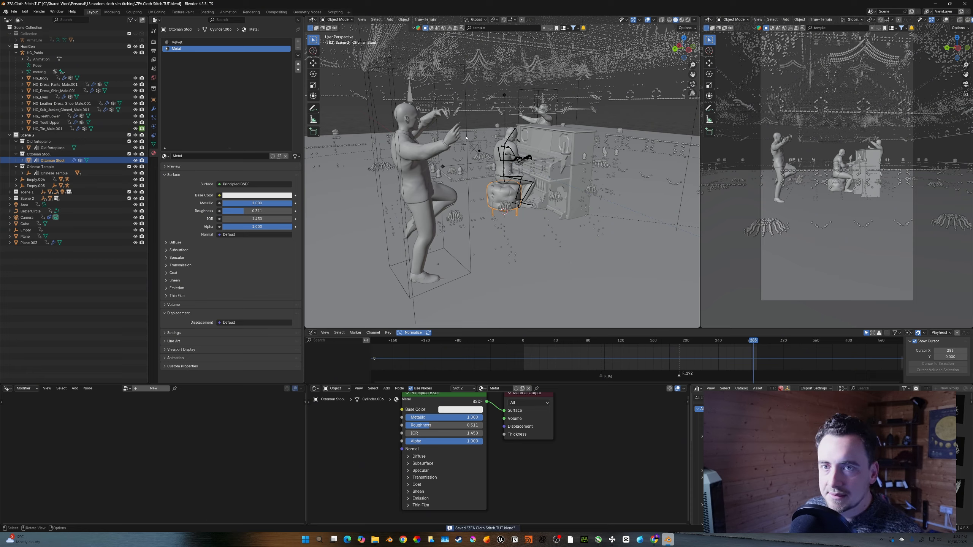